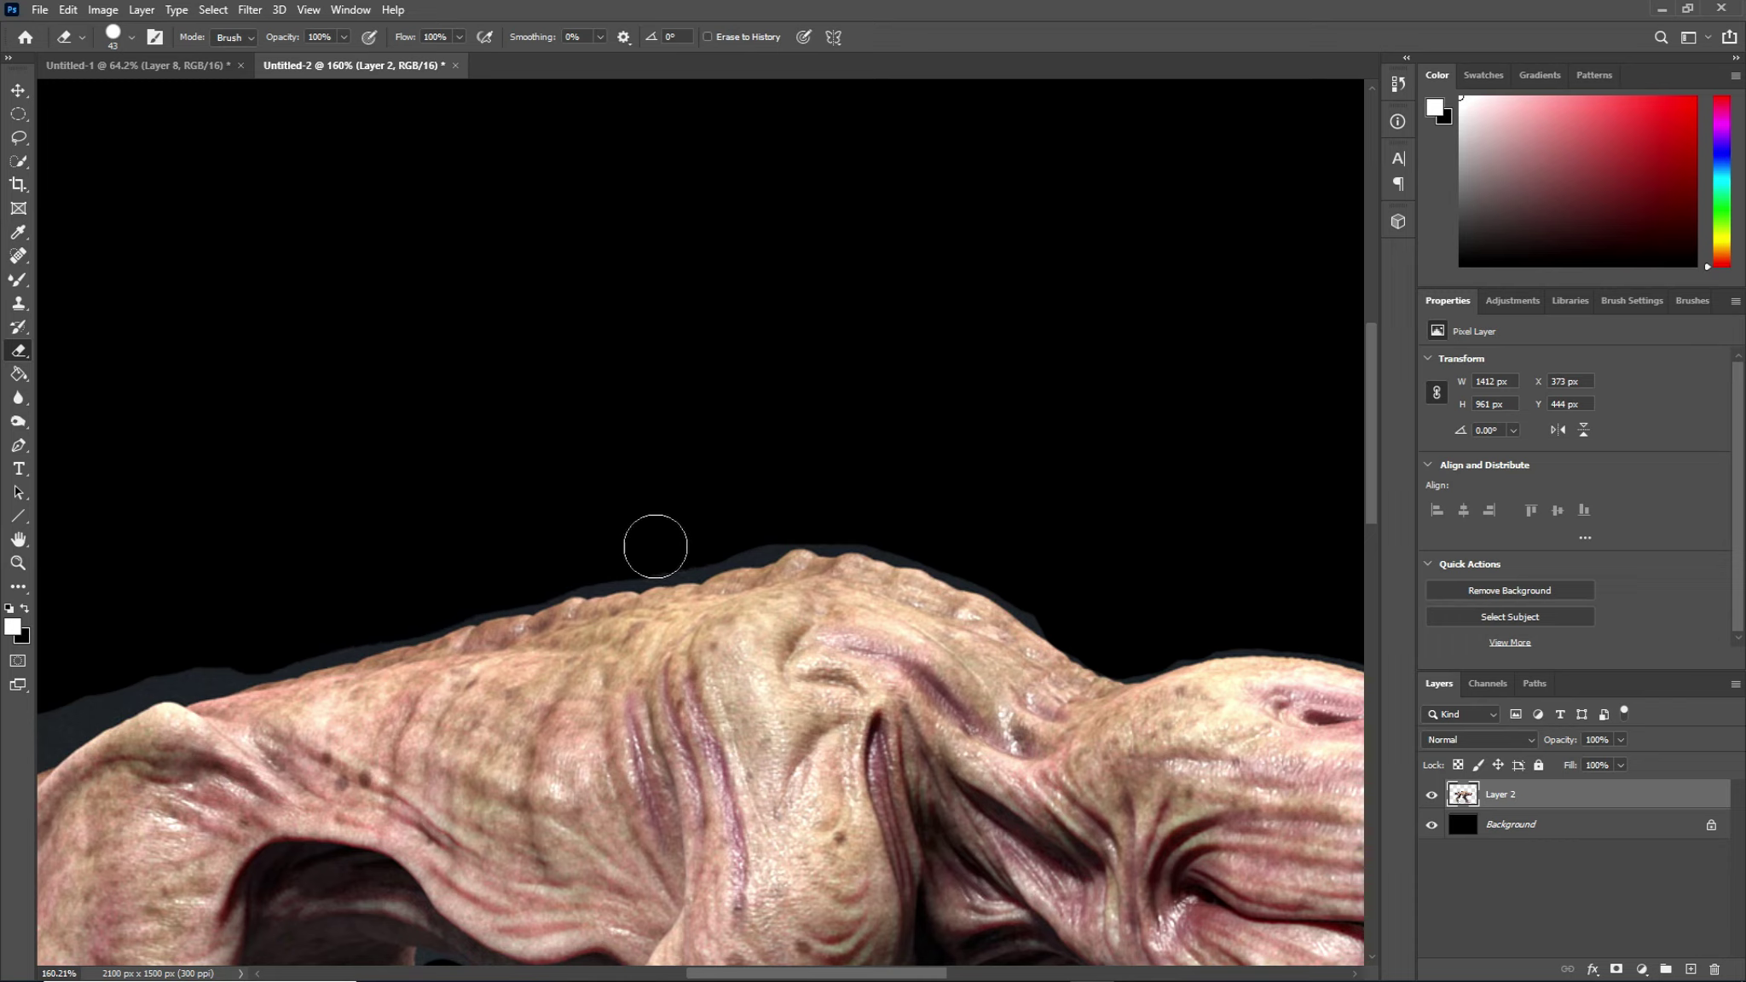
Step: Erase the halo bump on the back ridge and the grey fringe along the back, redoing one stroke
left_click_drag(753, 533, 752, 518)
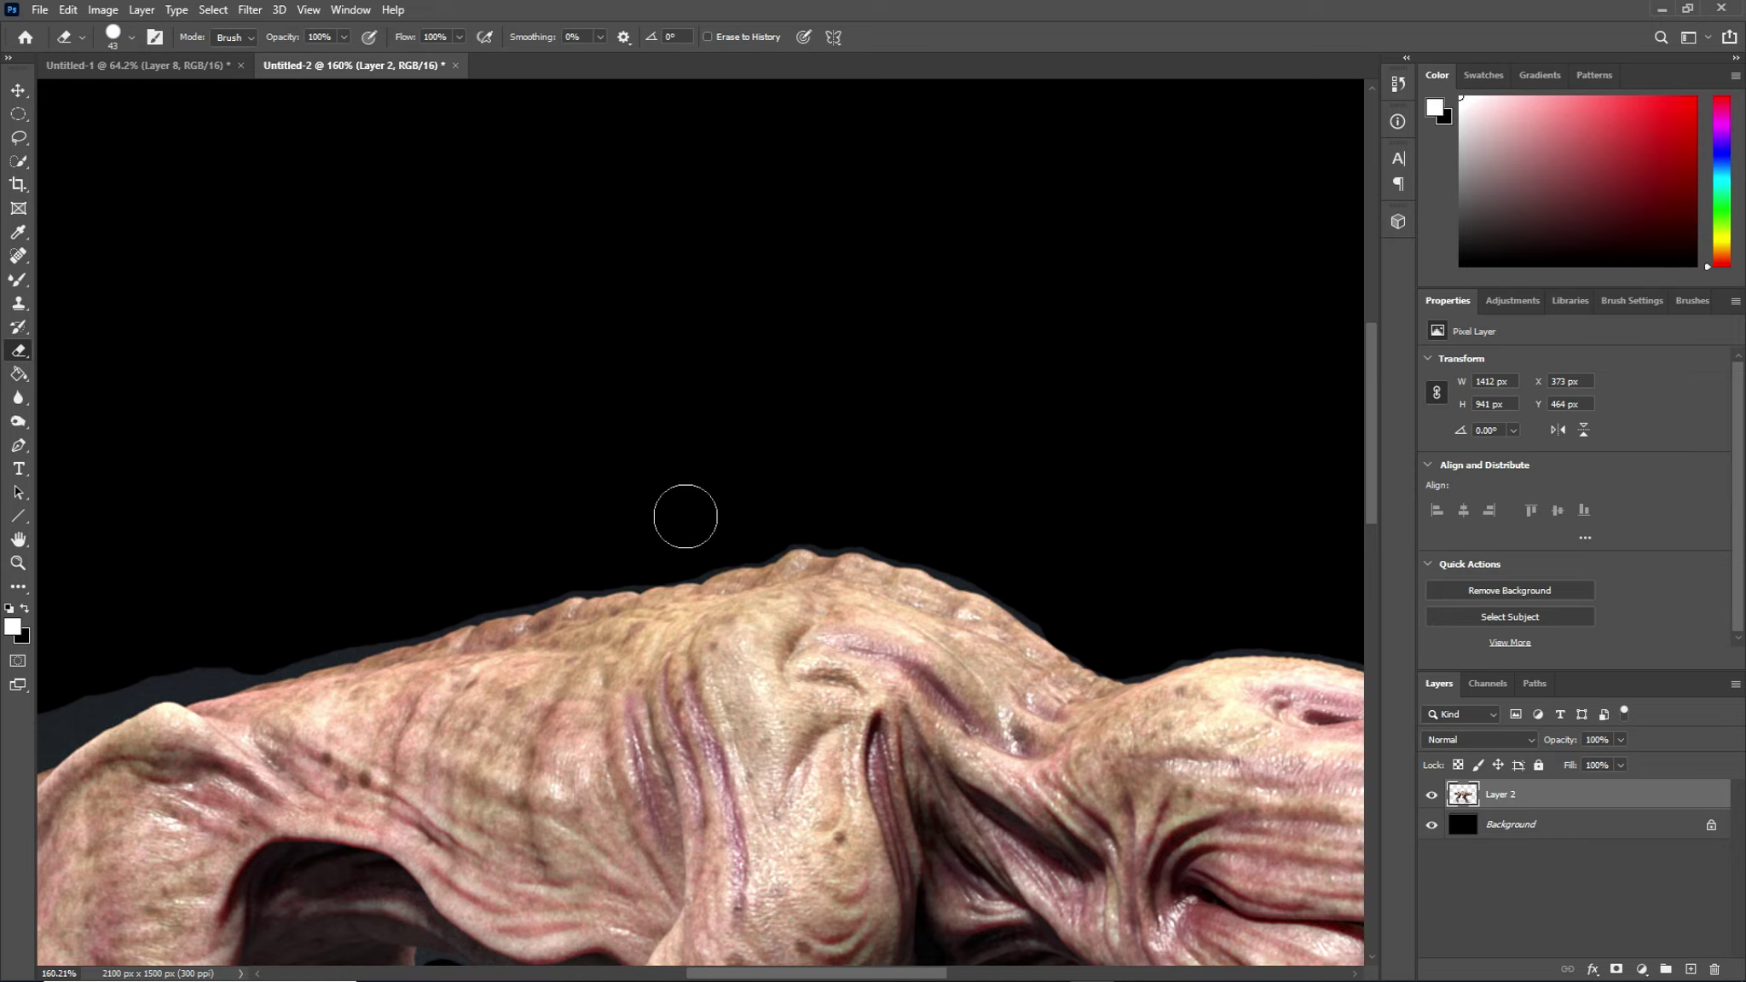
scroll(678, 516, "left", 5)
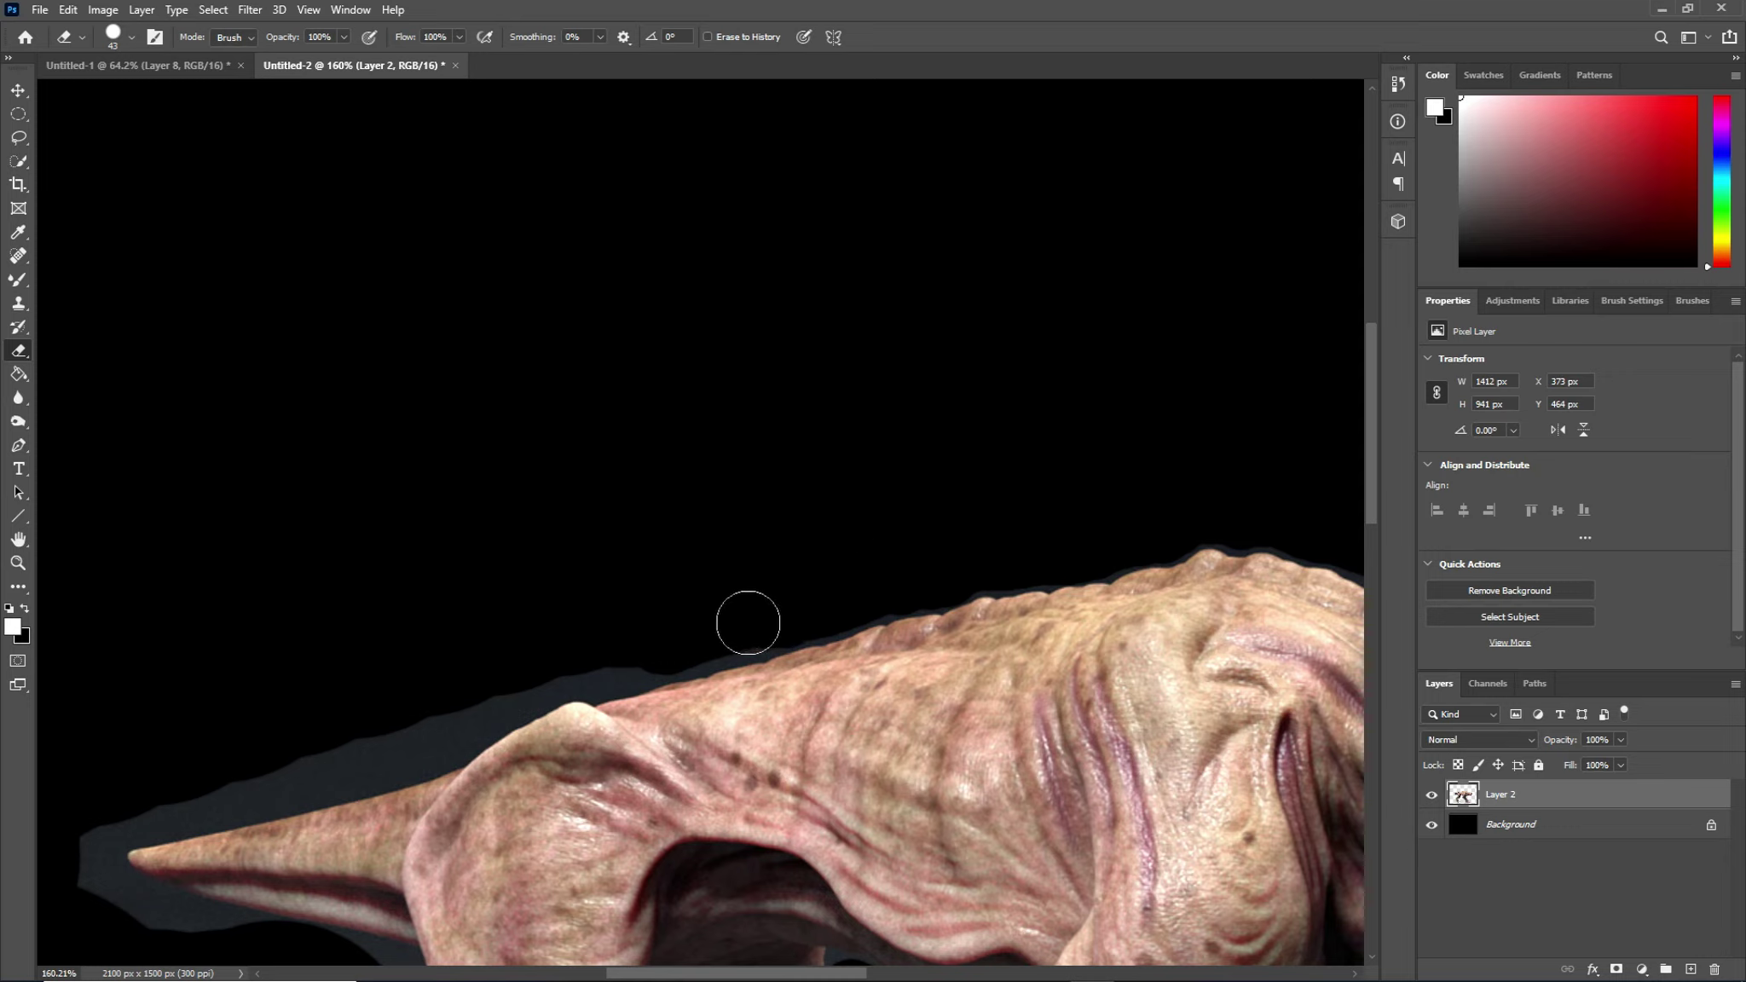
mouse_move(693, 641)
left_mouse_down()
mouse_move(514, 682)
mouse_move(449, 729)
mouse_move(359, 756)
mouse_move(70, 826)
mouse_move(126, 907)
mouse_move(213, 933)
left_mouse_up()
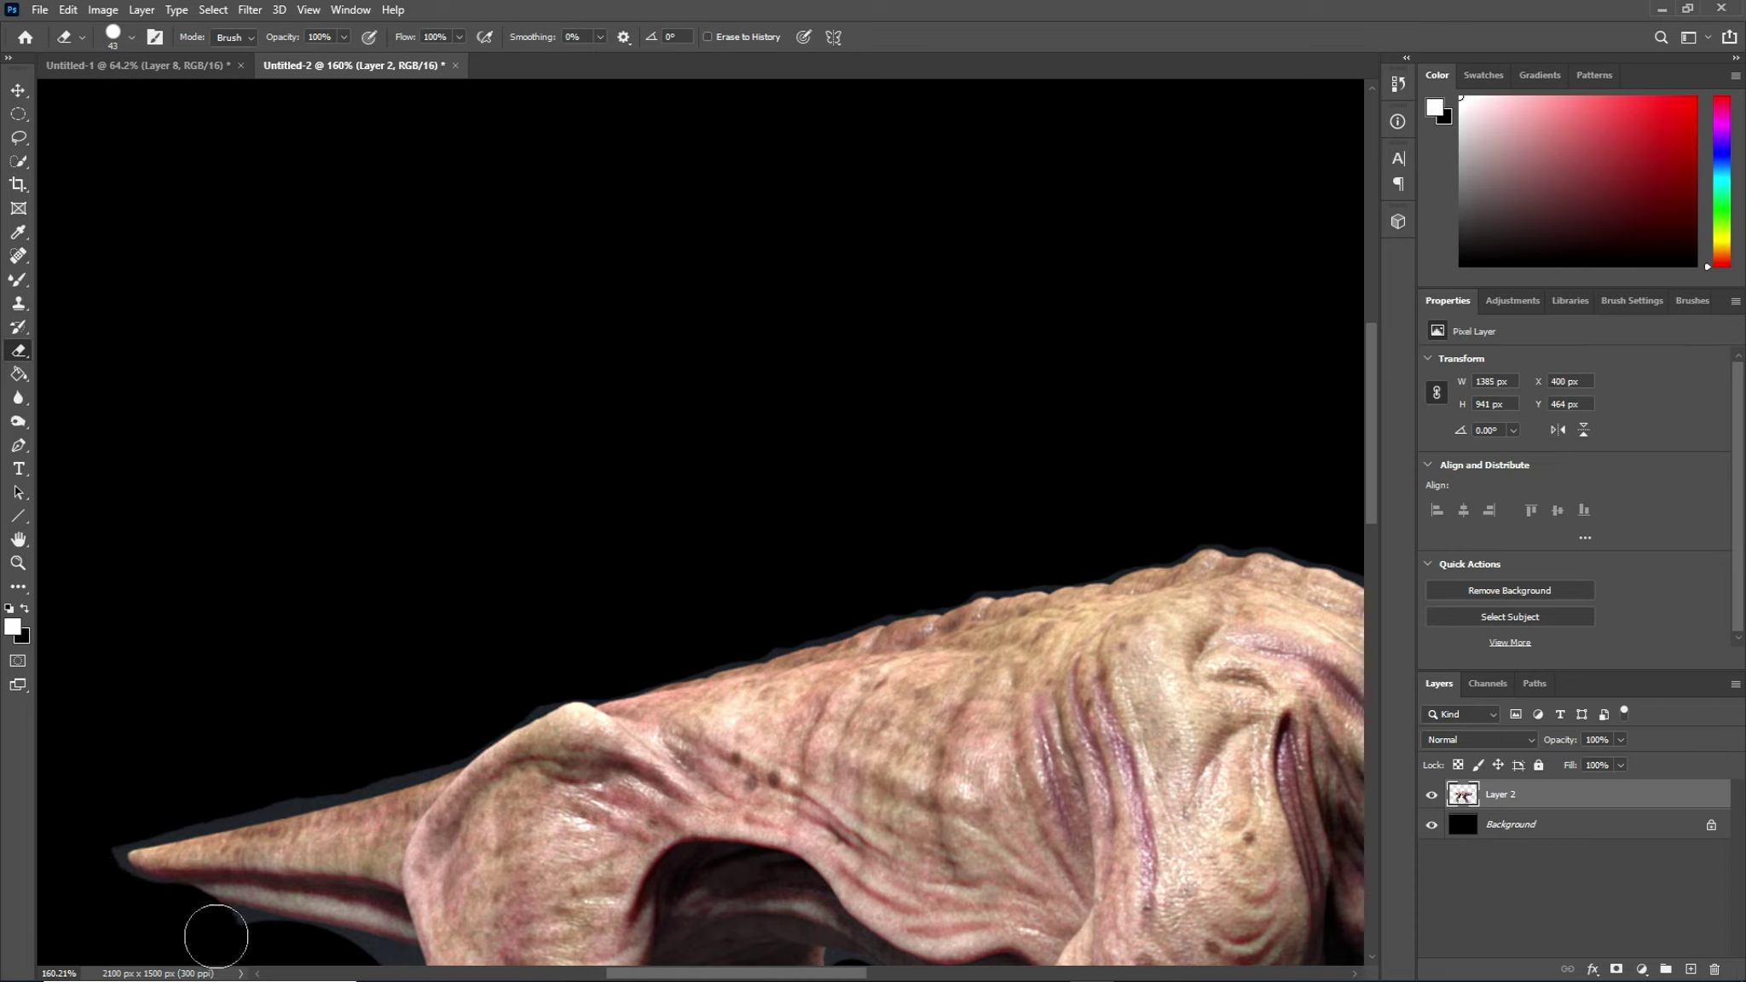
key("ctrl+z")
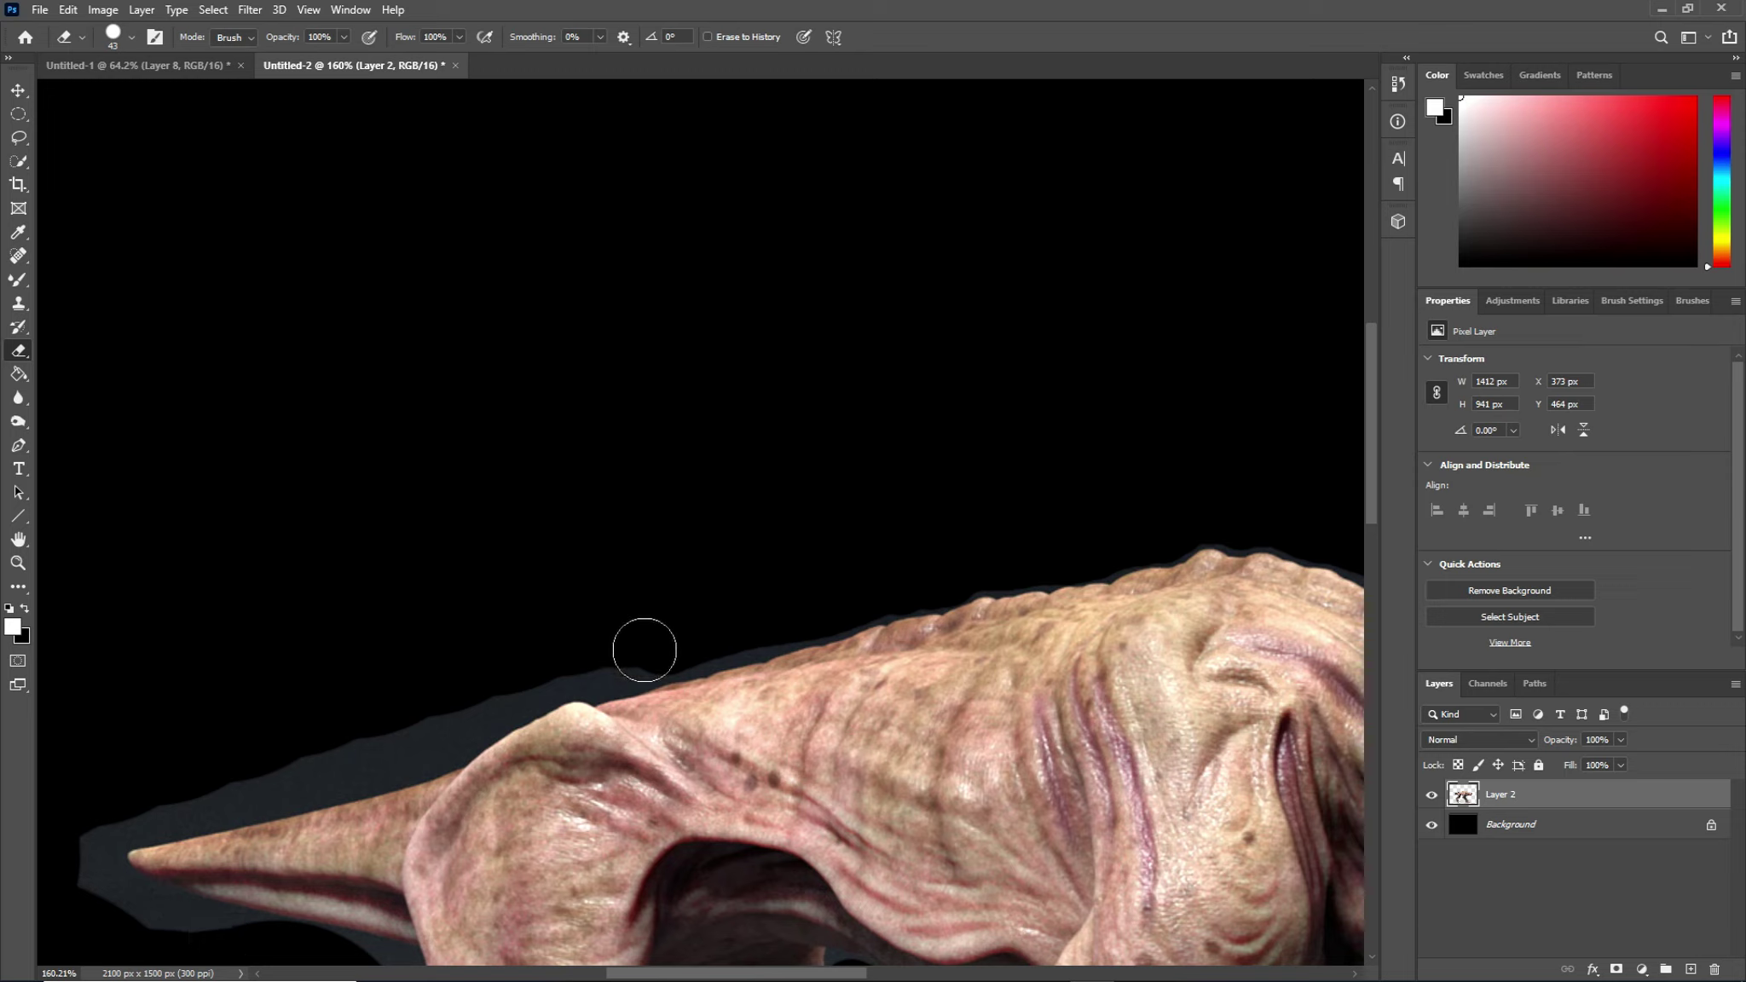
mouse_move(638, 661)
left_mouse_down()
mouse_move(109, 824)
mouse_move(74, 865)
mouse_move(117, 912)
mouse_move(238, 949)
mouse_move(136, 920)
mouse_move(203, 935)
left_mouse_up()
scroll(213, 949, "down", 1)
Step: Erase the grey halo along the hind leg's lower and upper edges
scroll(213, 938, "down", 5)
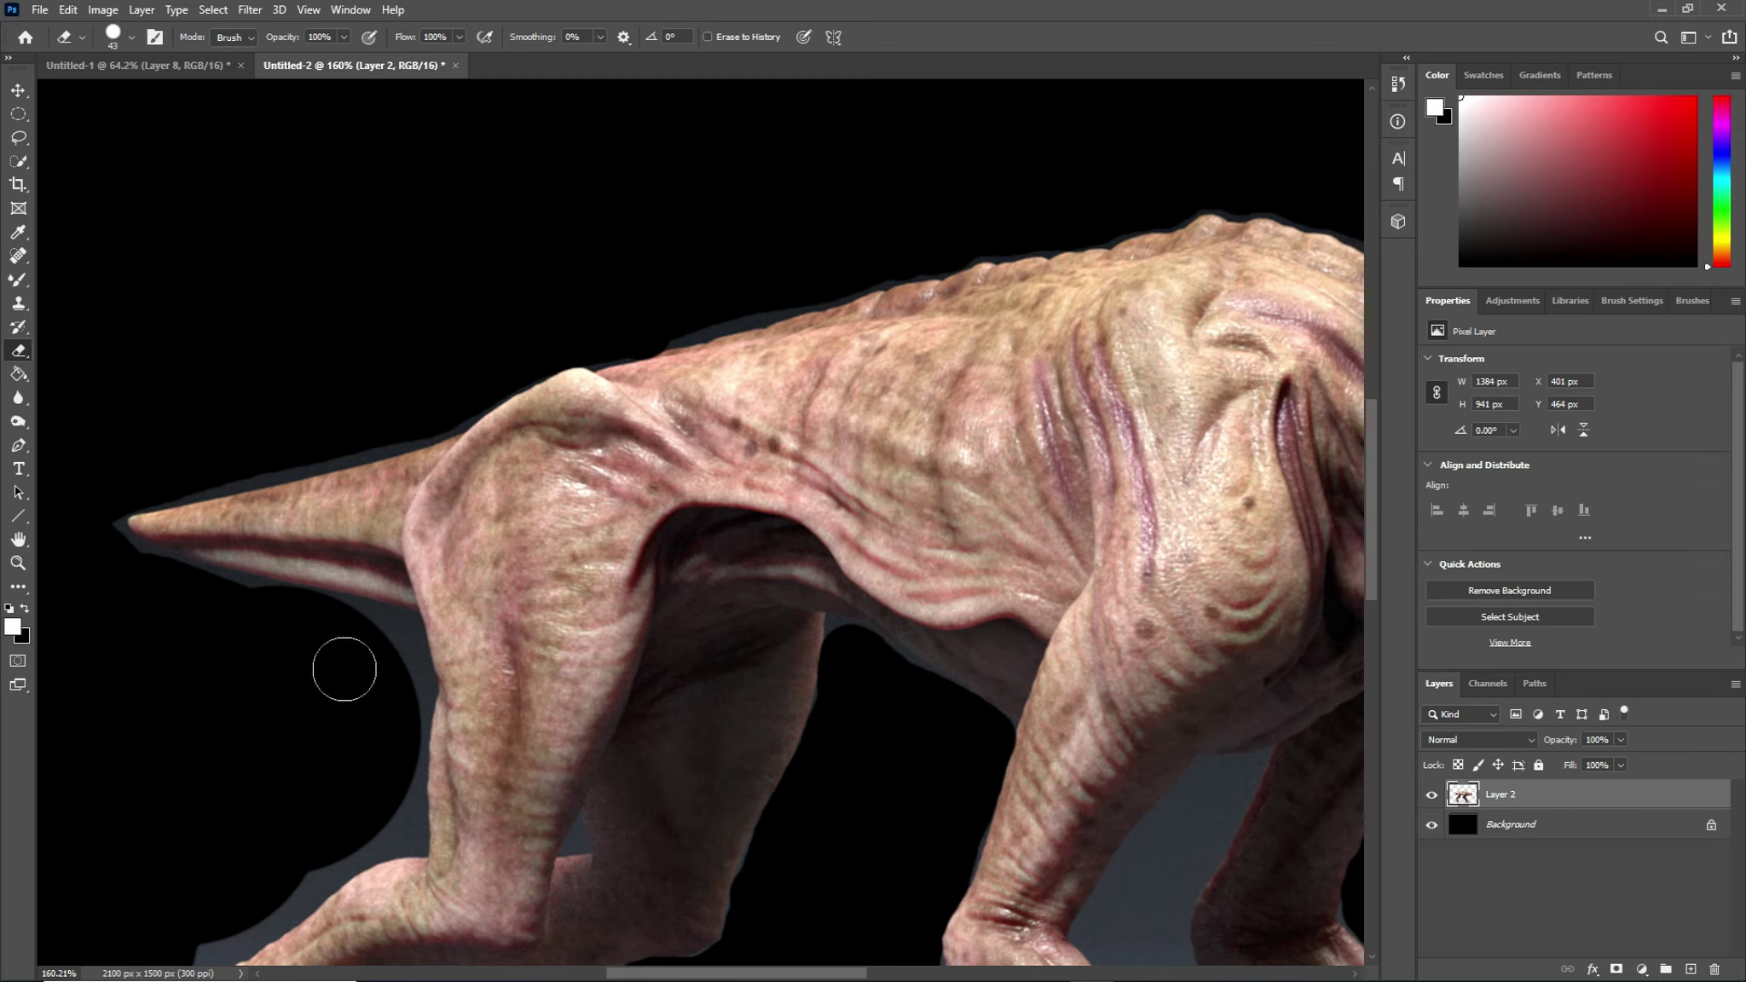
mouse_move(372, 644)
left_mouse_down()
mouse_move(389, 635)
mouse_move(394, 655)
mouse_move(393, 825)
mouse_move(324, 838)
mouse_move(203, 935)
mouse_move(167, 822)
left_mouse_up()
scroll(168, 682, "down", 5)
scroll(168, 512, "down", 2)
left_click_drag(192, 522, 281, 473)
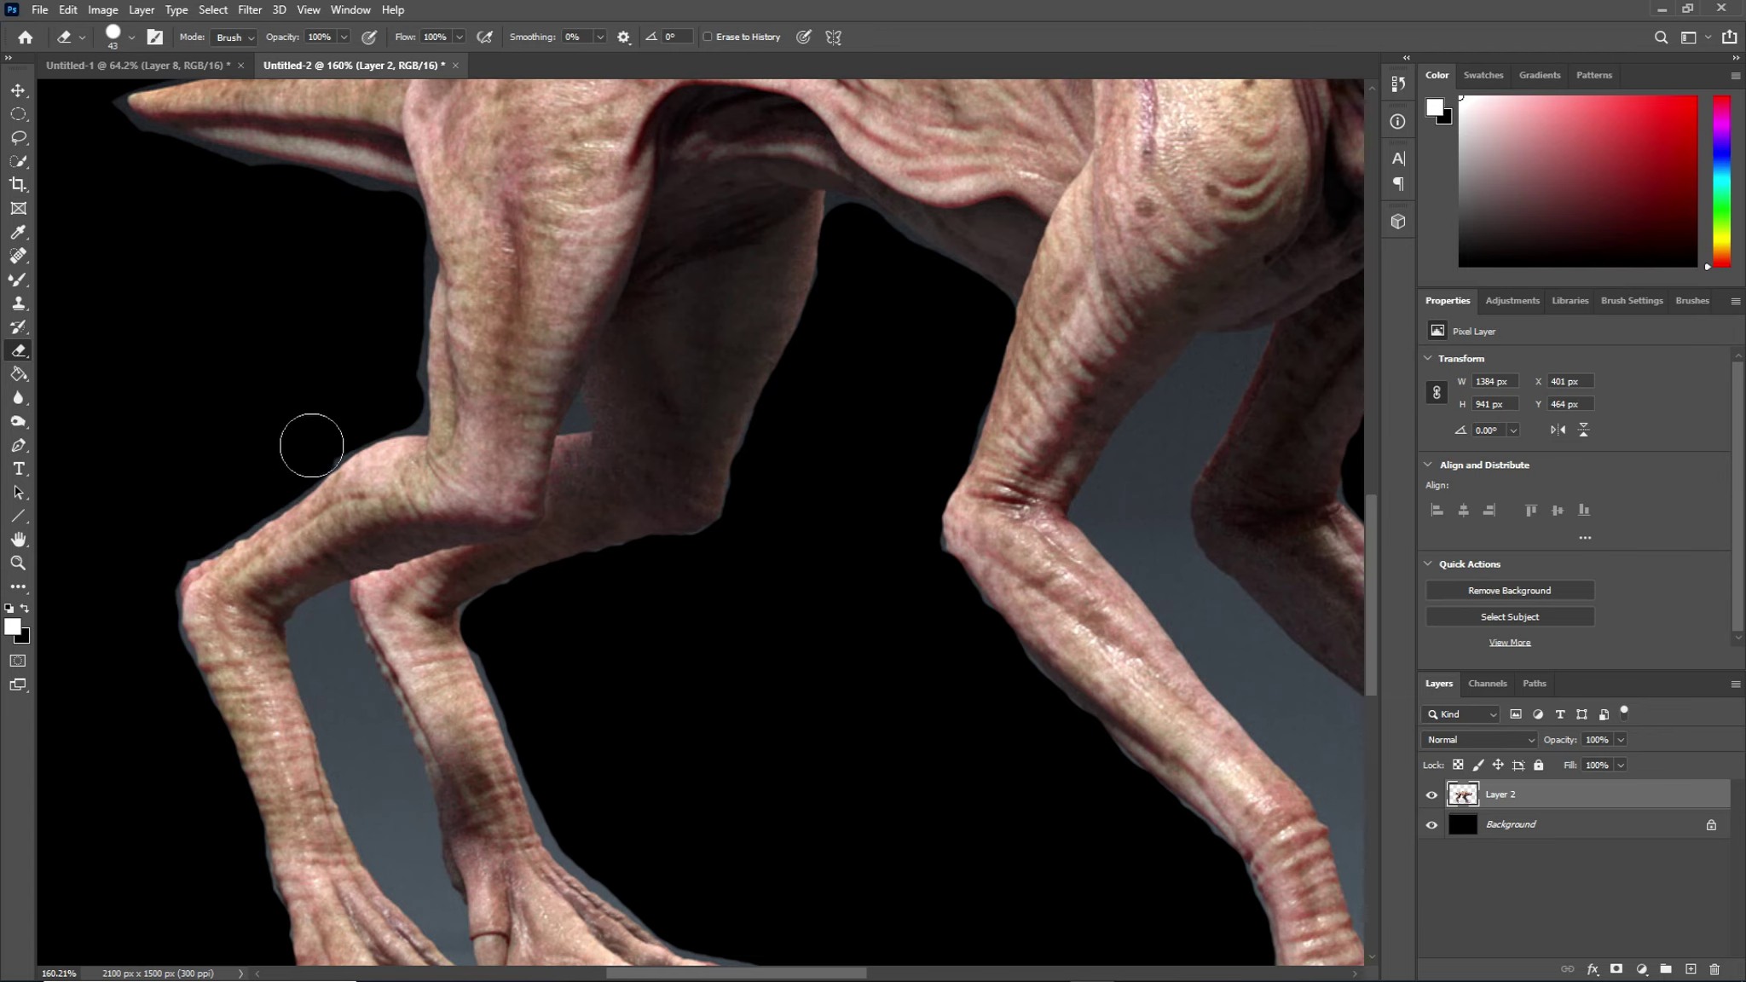
Step: Erase the grey halo at the tail tip and along the tail's top edge
scroll(262, 424, "up", 1)
scroll(262, 423, "up", 5)
scroll(210, 577, "up", 3)
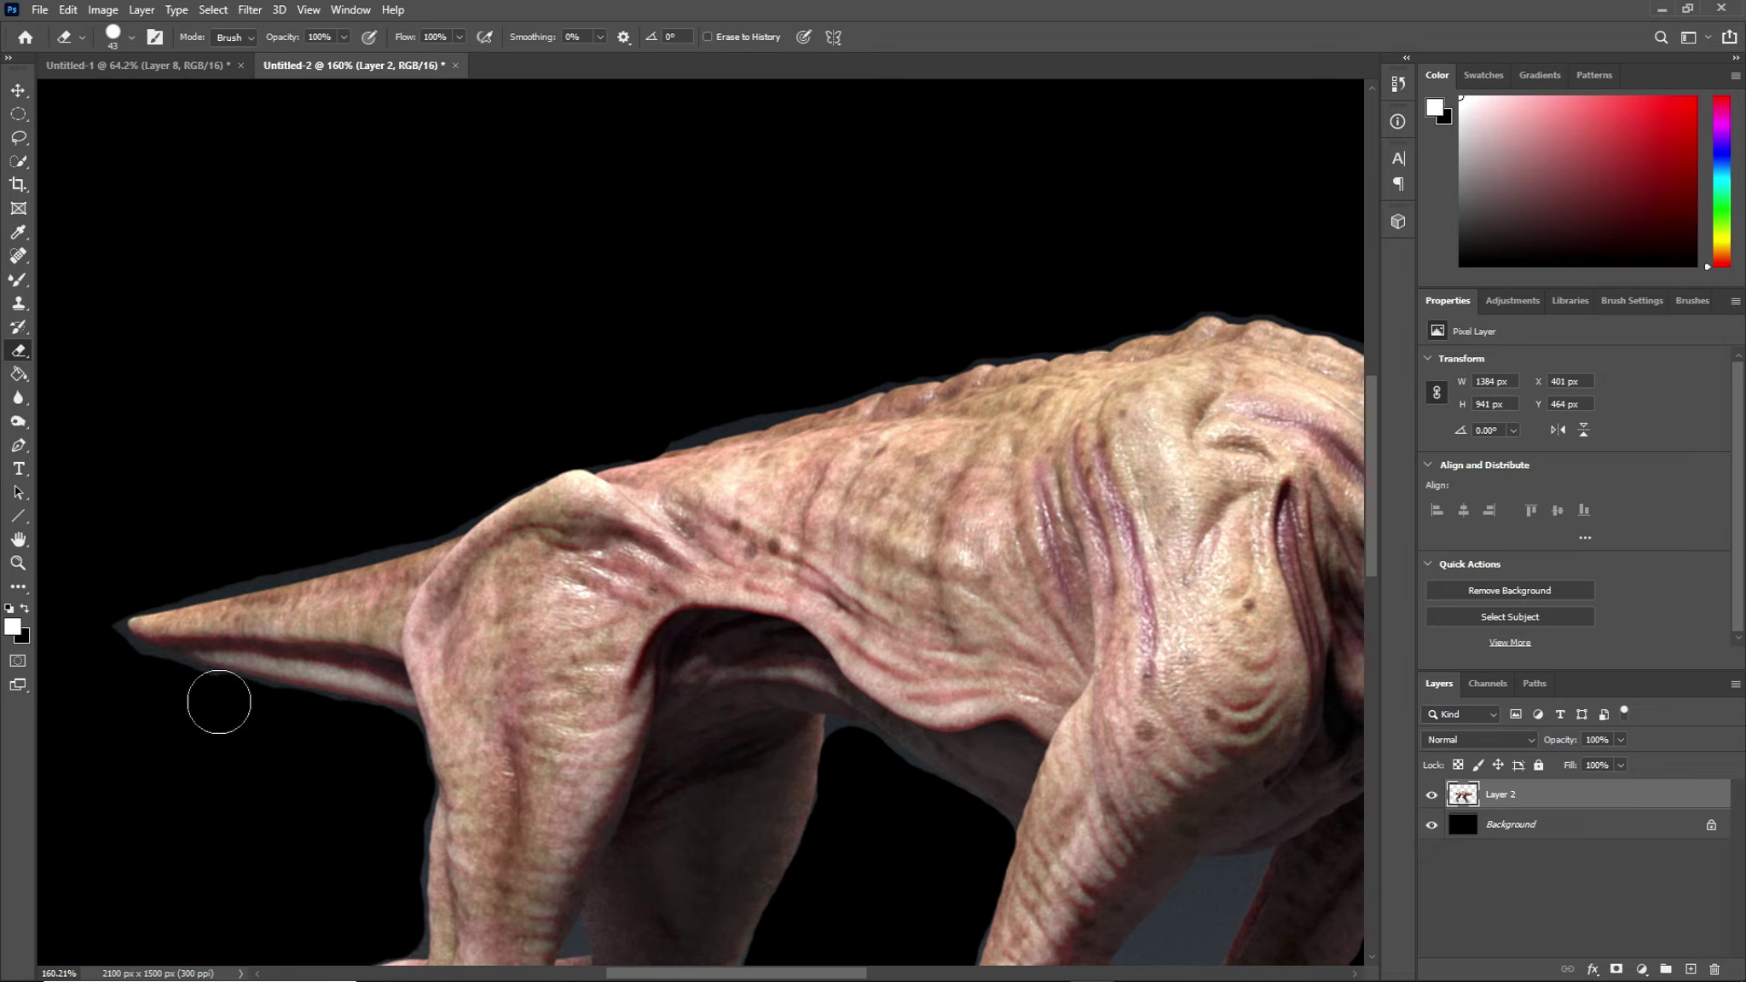
left_click_drag(113, 662, 91, 609)
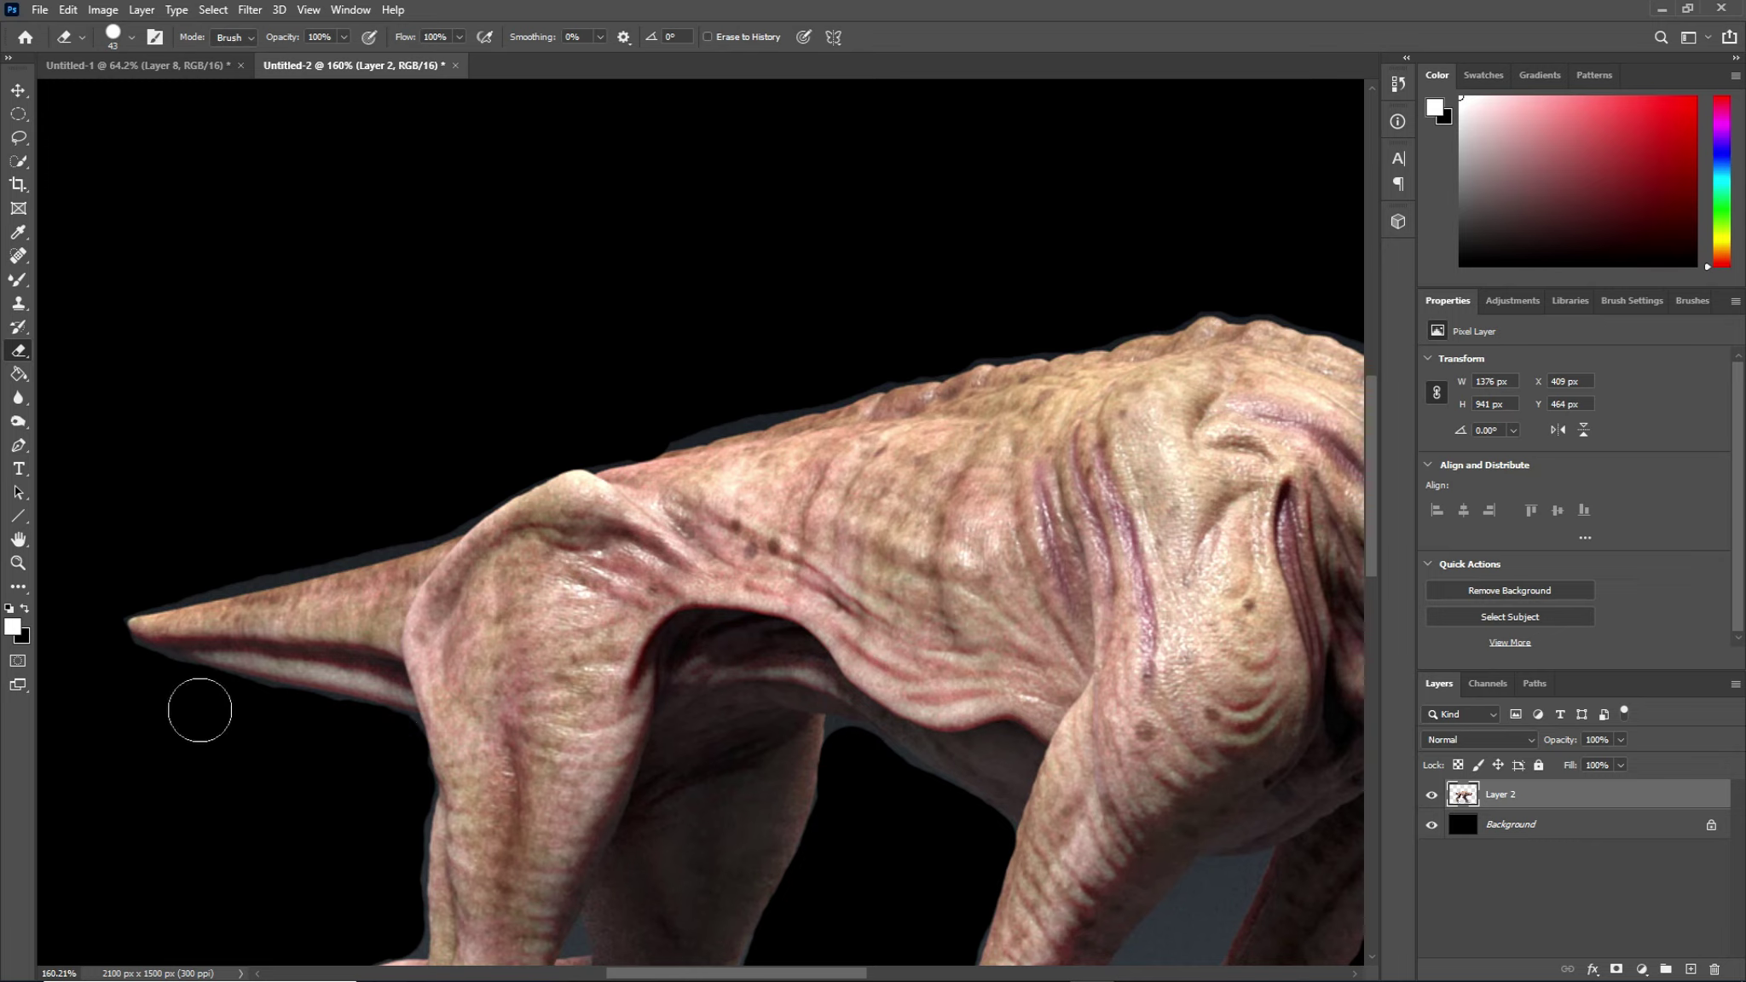
mouse_move(172, 576)
left_mouse_down()
mouse_move(328, 538)
mouse_move(407, 472)
left_mouse_up()
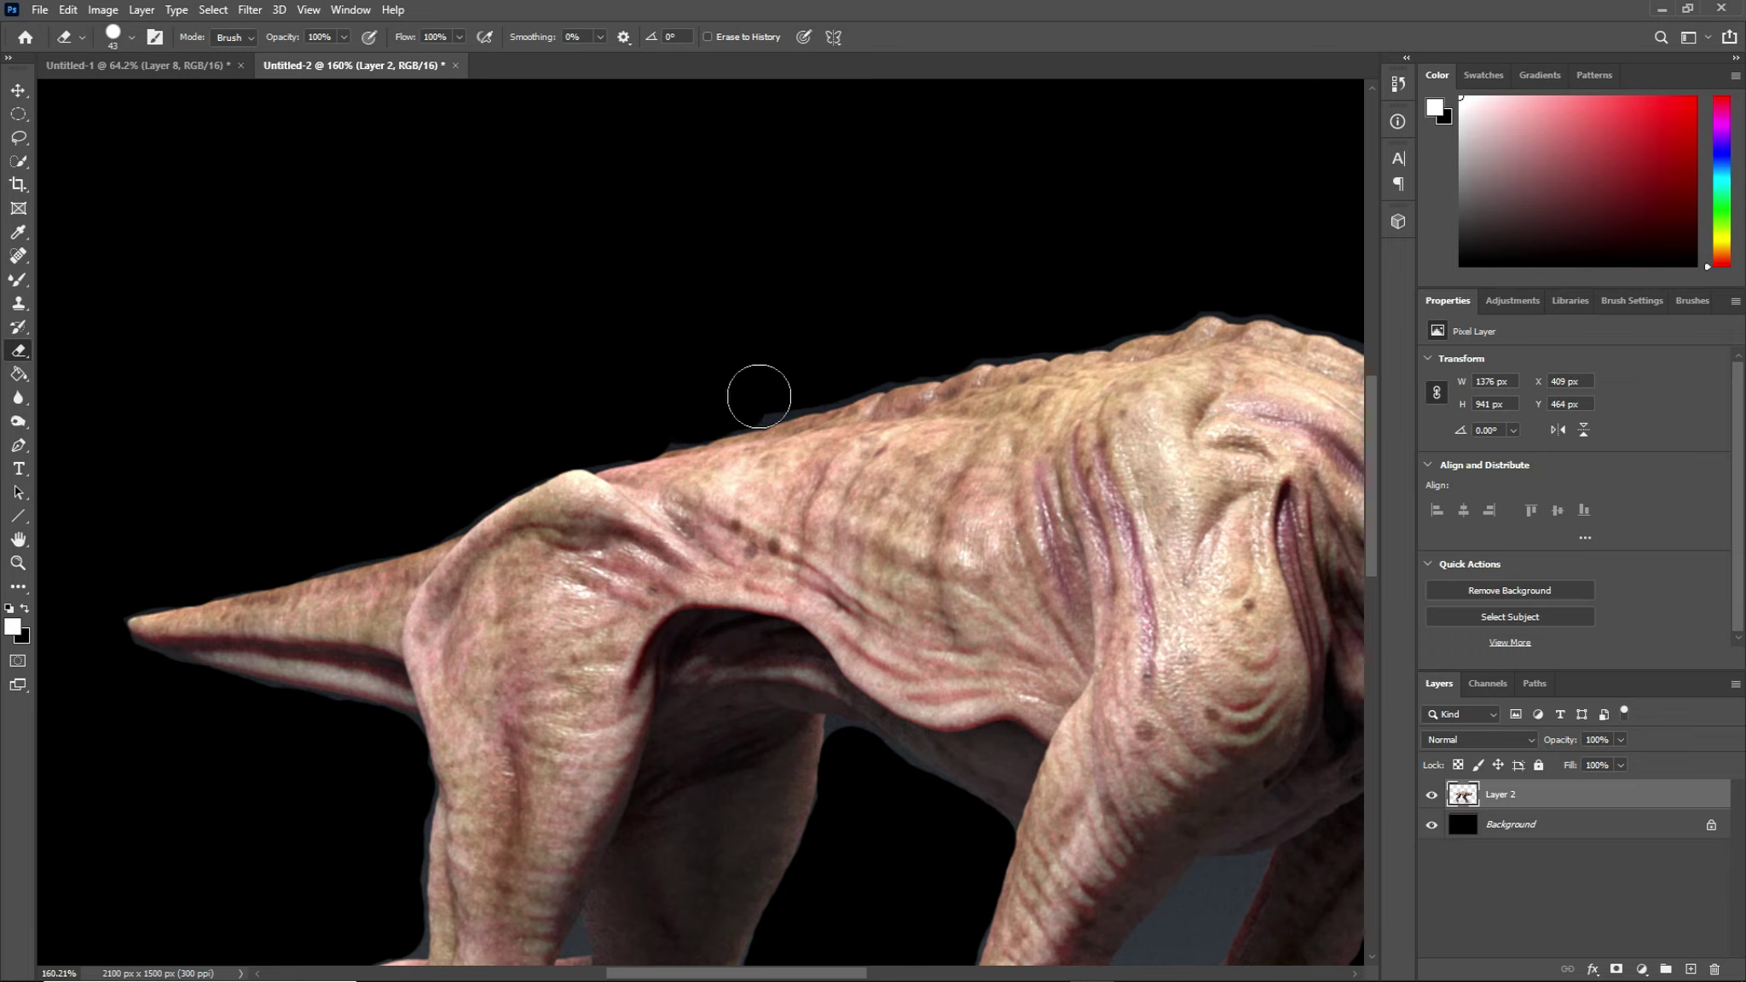
scroll(814, 341, "right", 8)
Step: Pan over to the creature's head and shrink the Eraser brush to 14 px
scroll(814, 341, "right", 2)
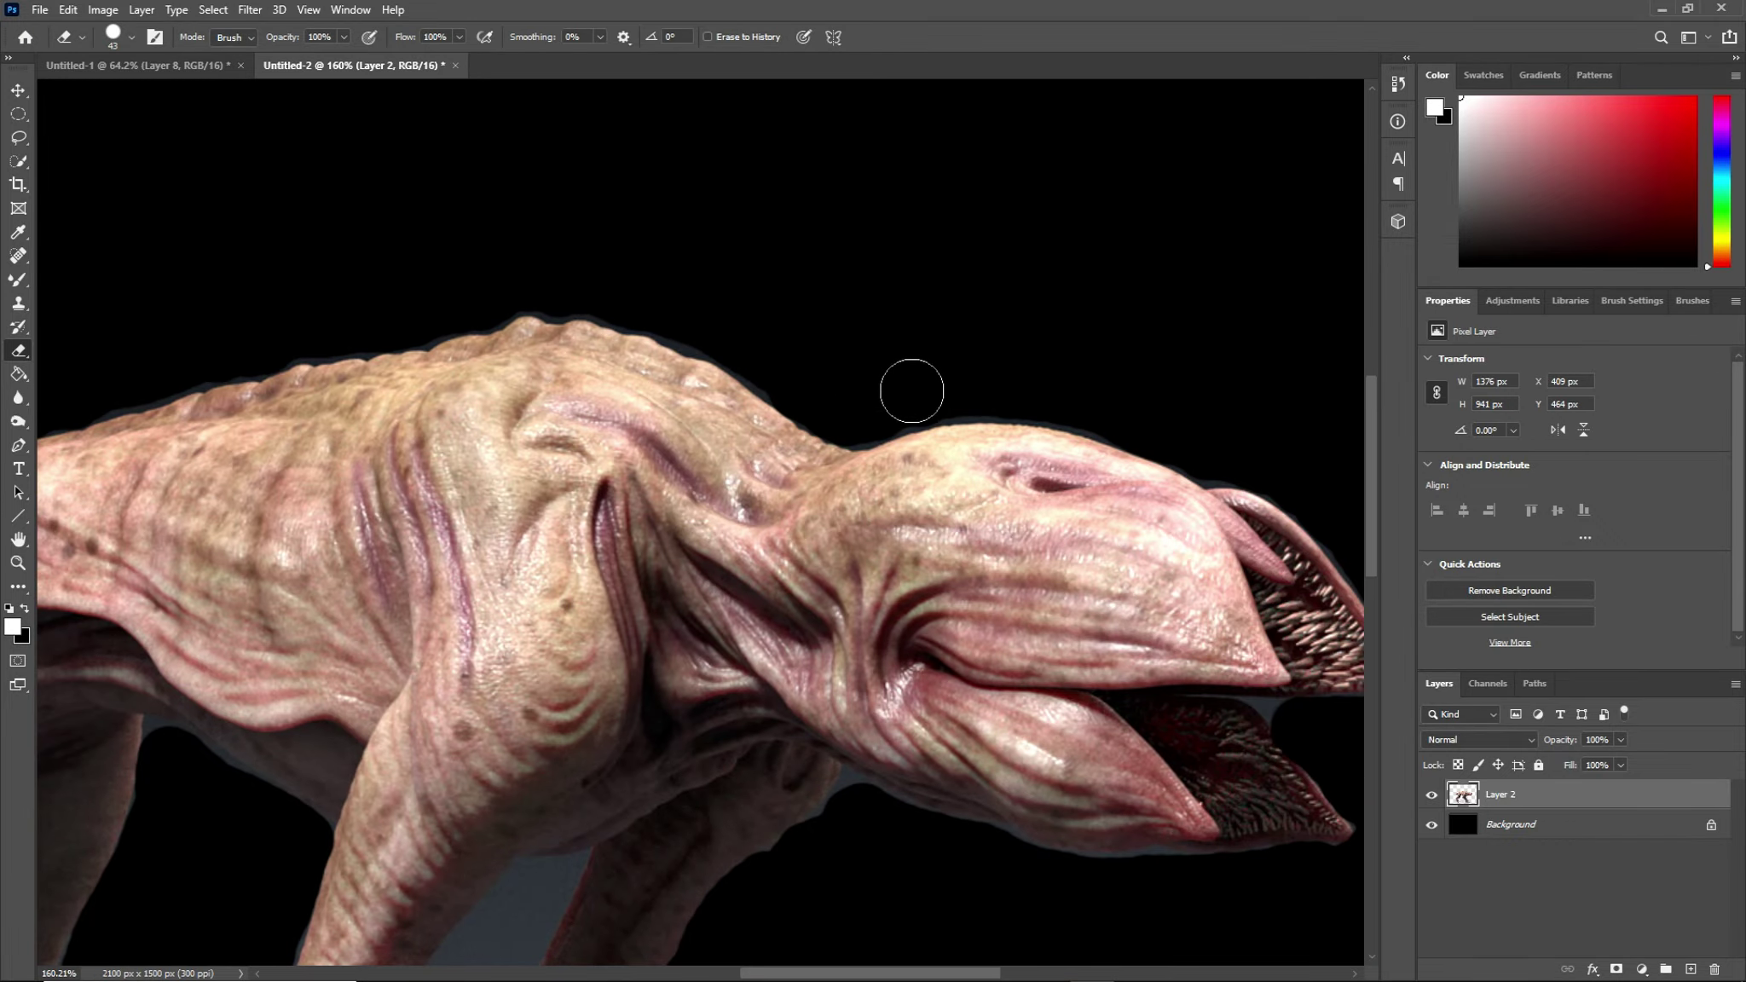
scroll(912, 385, "right", 2)
scroll(912, 386, "right", 3)
scroll(912, 456, "right", 3)
scroll(924, 554, "down", 1)
scroll(920, 604, "down", 1)
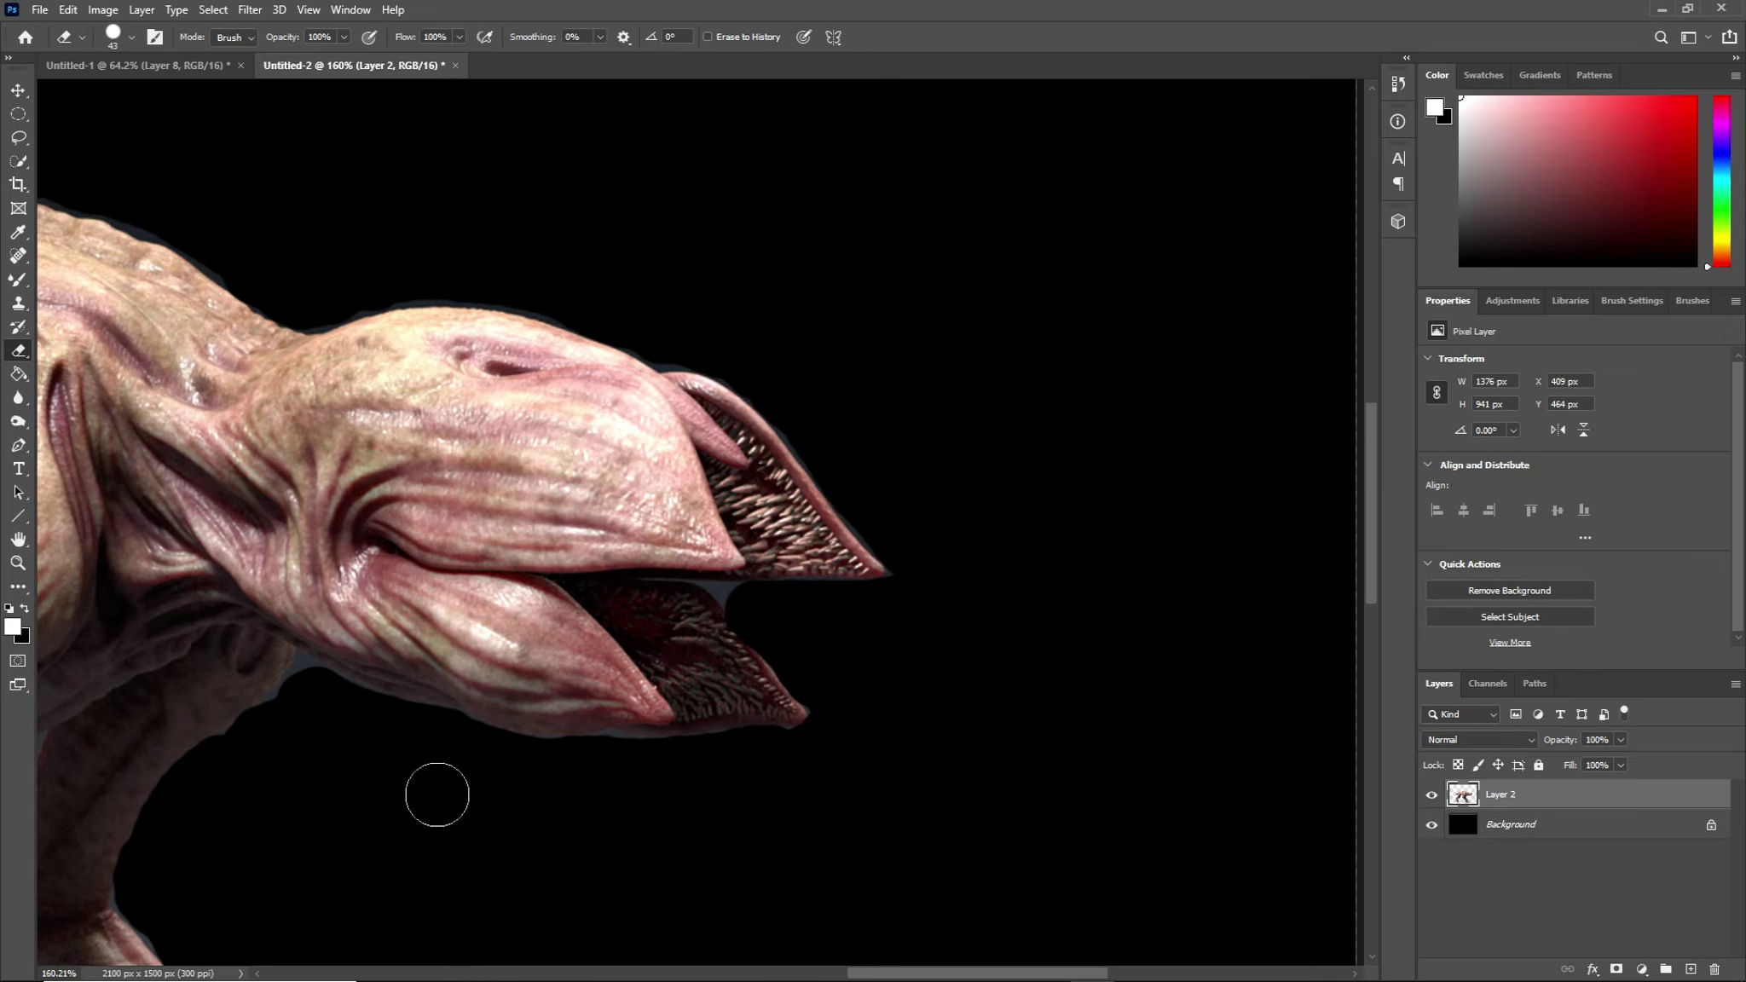
scroll(436, 794, "left", 3)
scroll(437, 794, "left", 2)
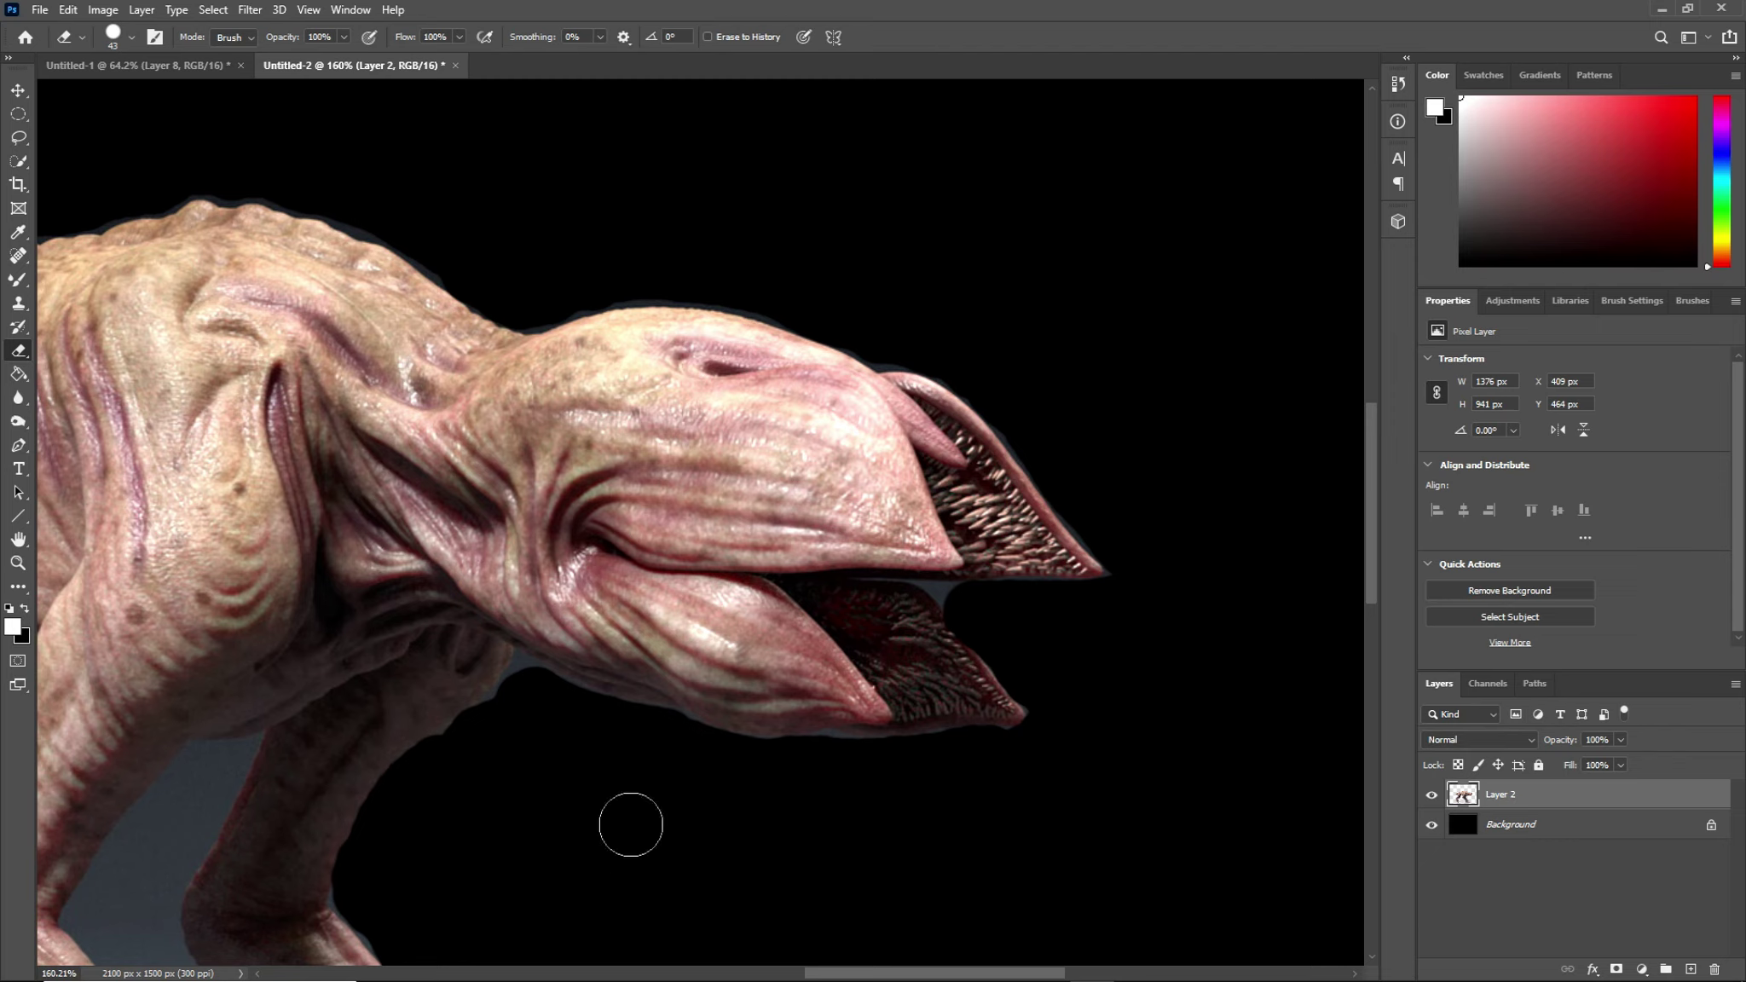
left_click_drag(735, 855, 716, 855)
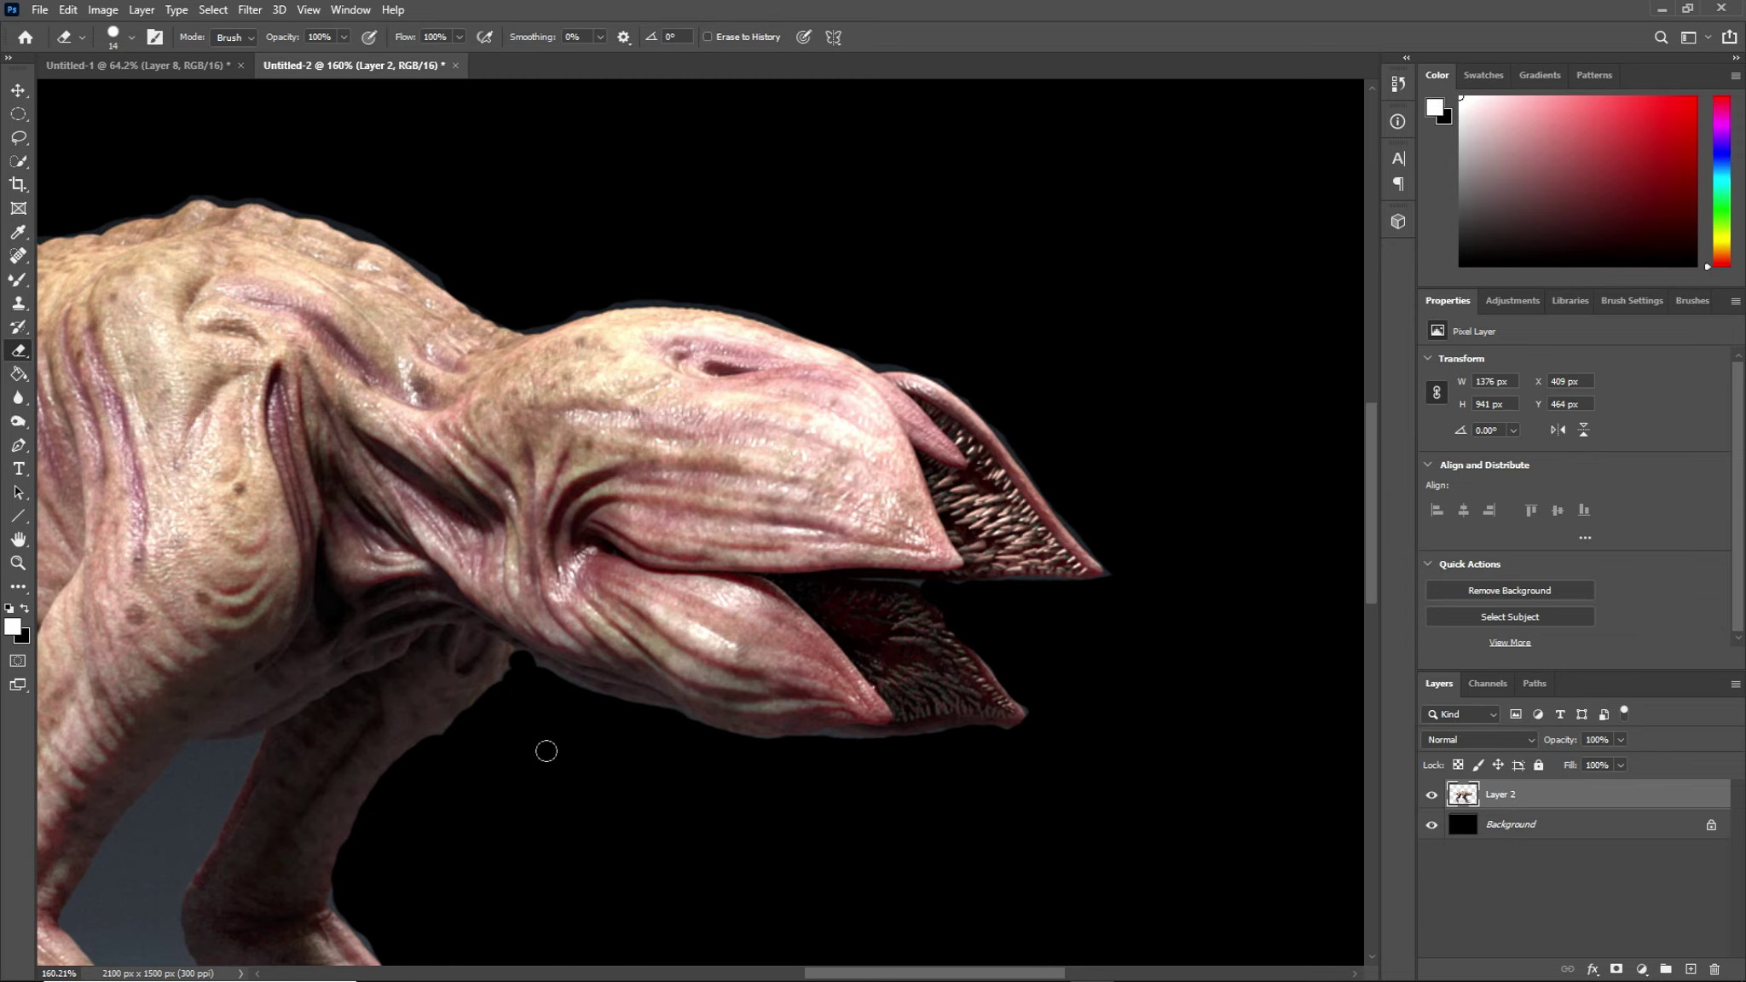
scroll(543, 750, "down", 1)
Step: Move down to the hind feet and enlarge the Eraser brush to 30 px
scroll(596, 750, "down", 2)
scroll(597, 751, "left", 4)
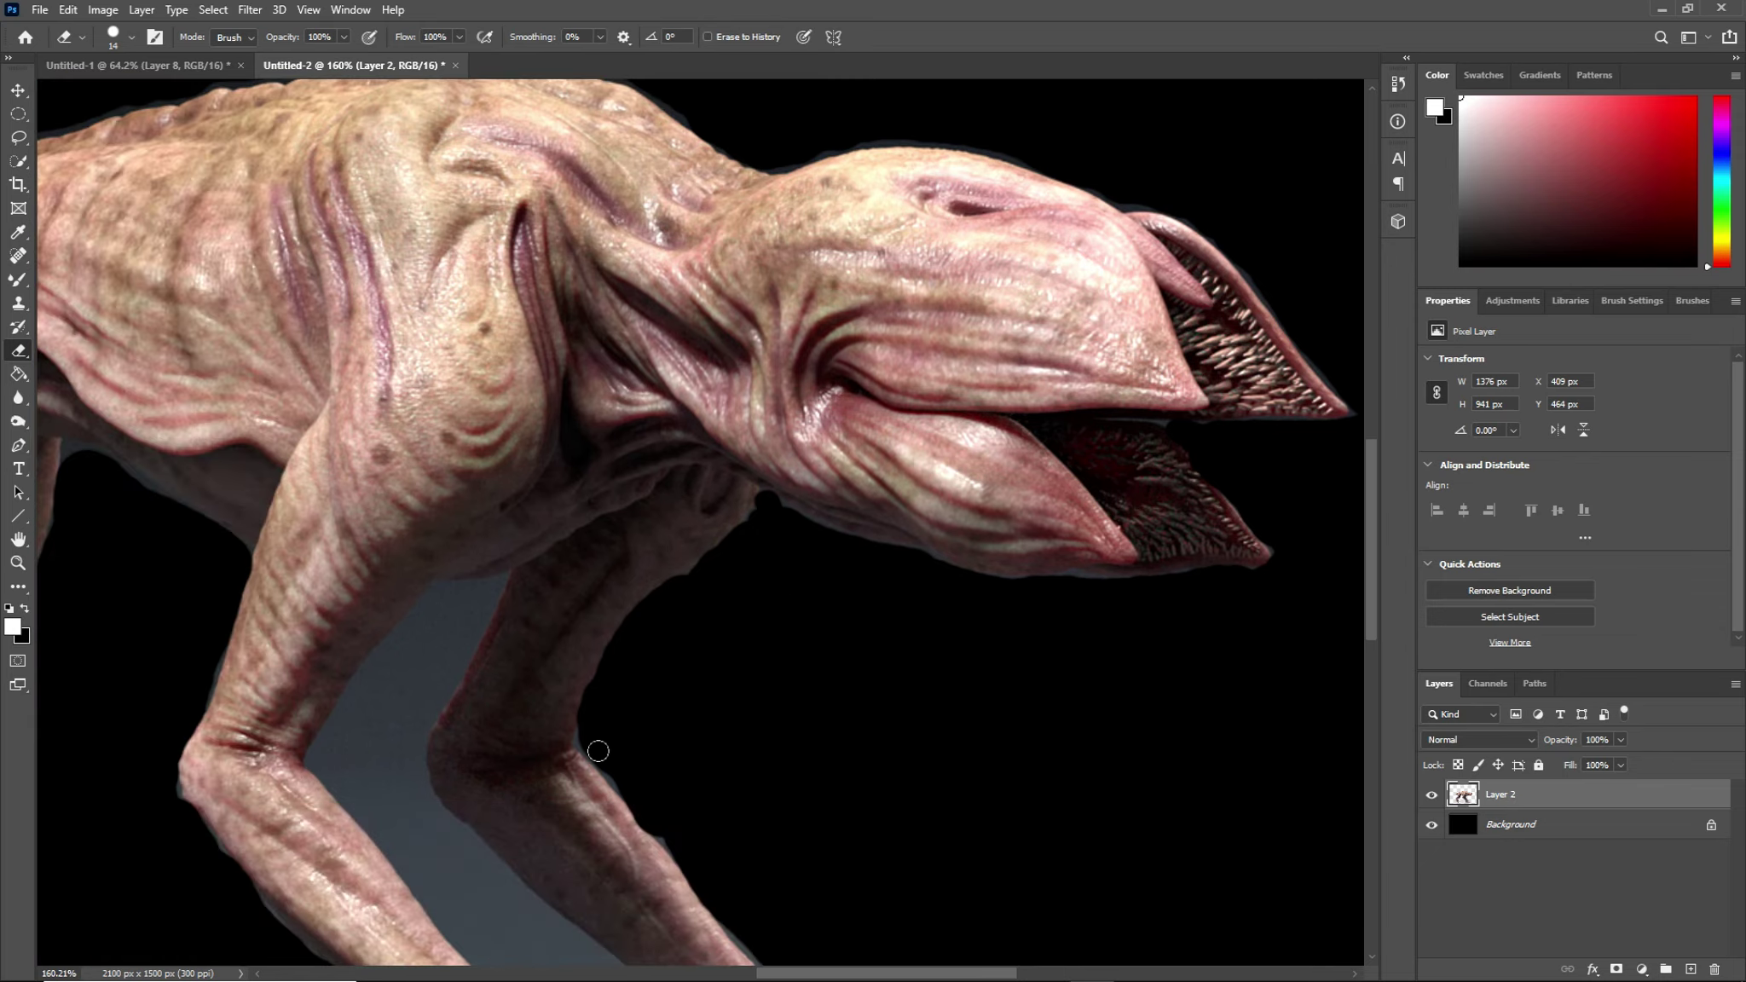
scroll(649, 748, "down", 2)
scroll(650, 748, "down", 5)
scroll(650, 748, "down", 3)
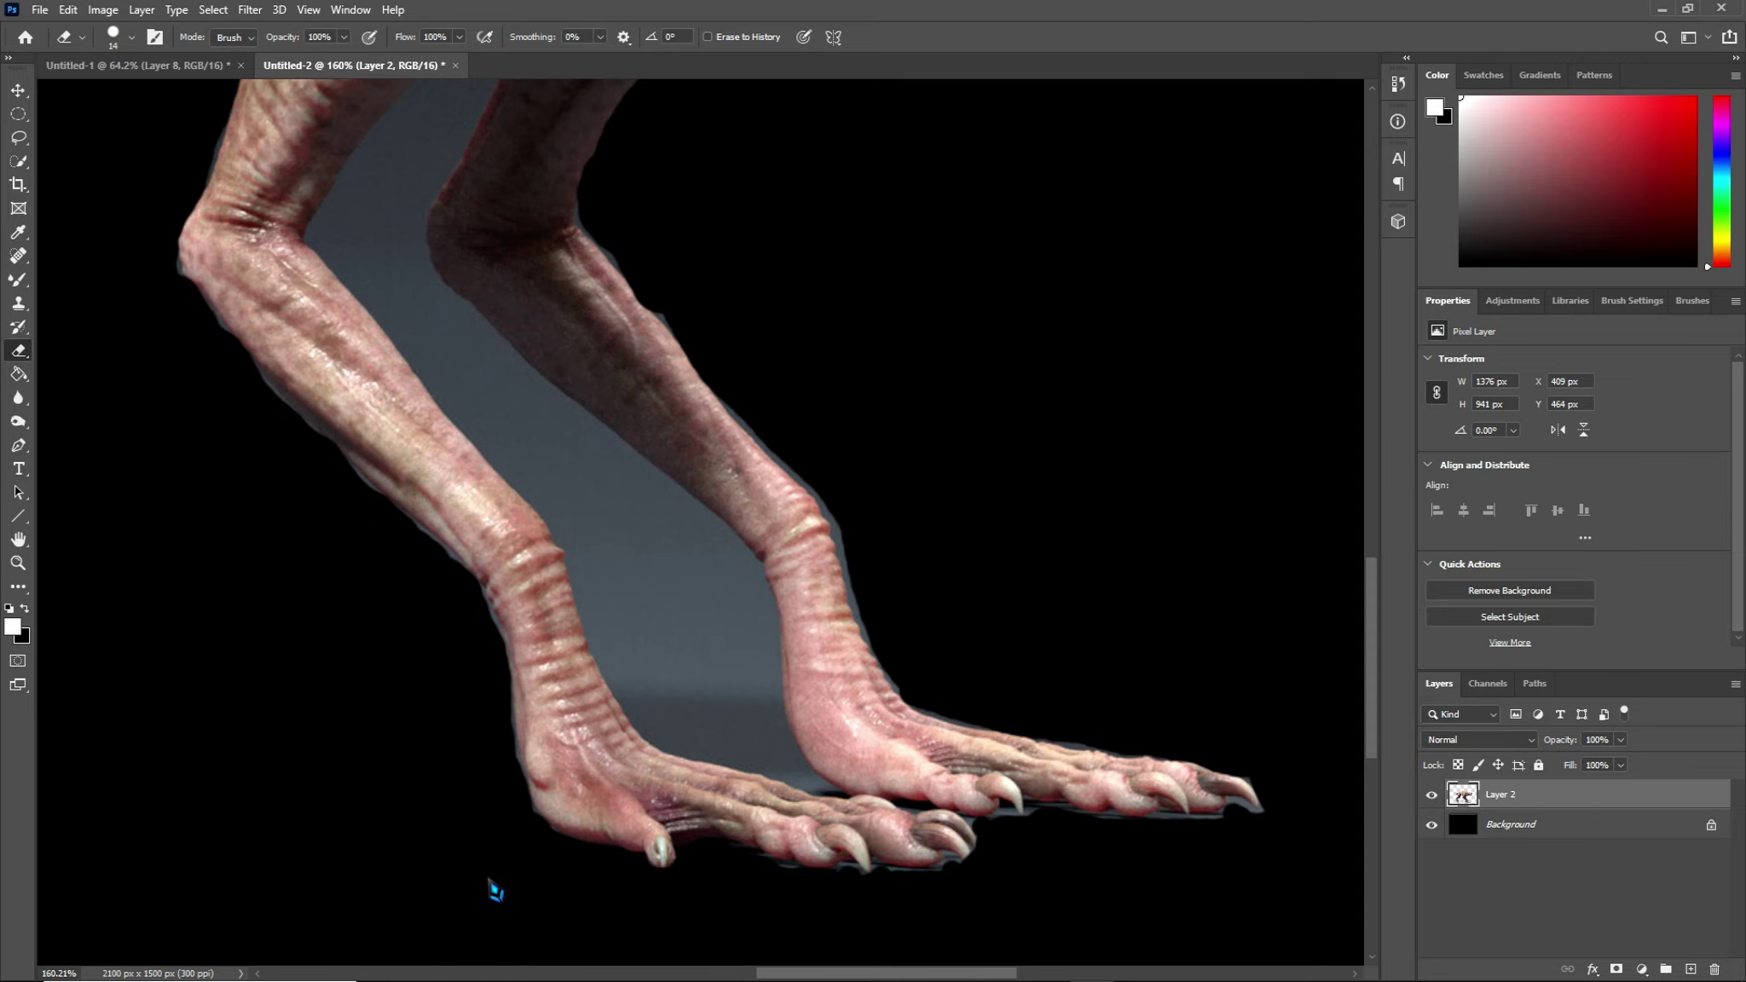
left_click_drag(495, 891, 499, 878)
Step: Erase the grey background between the hind feet and legs and along the right leg
left_click_drag(775, 753, 729, 563)
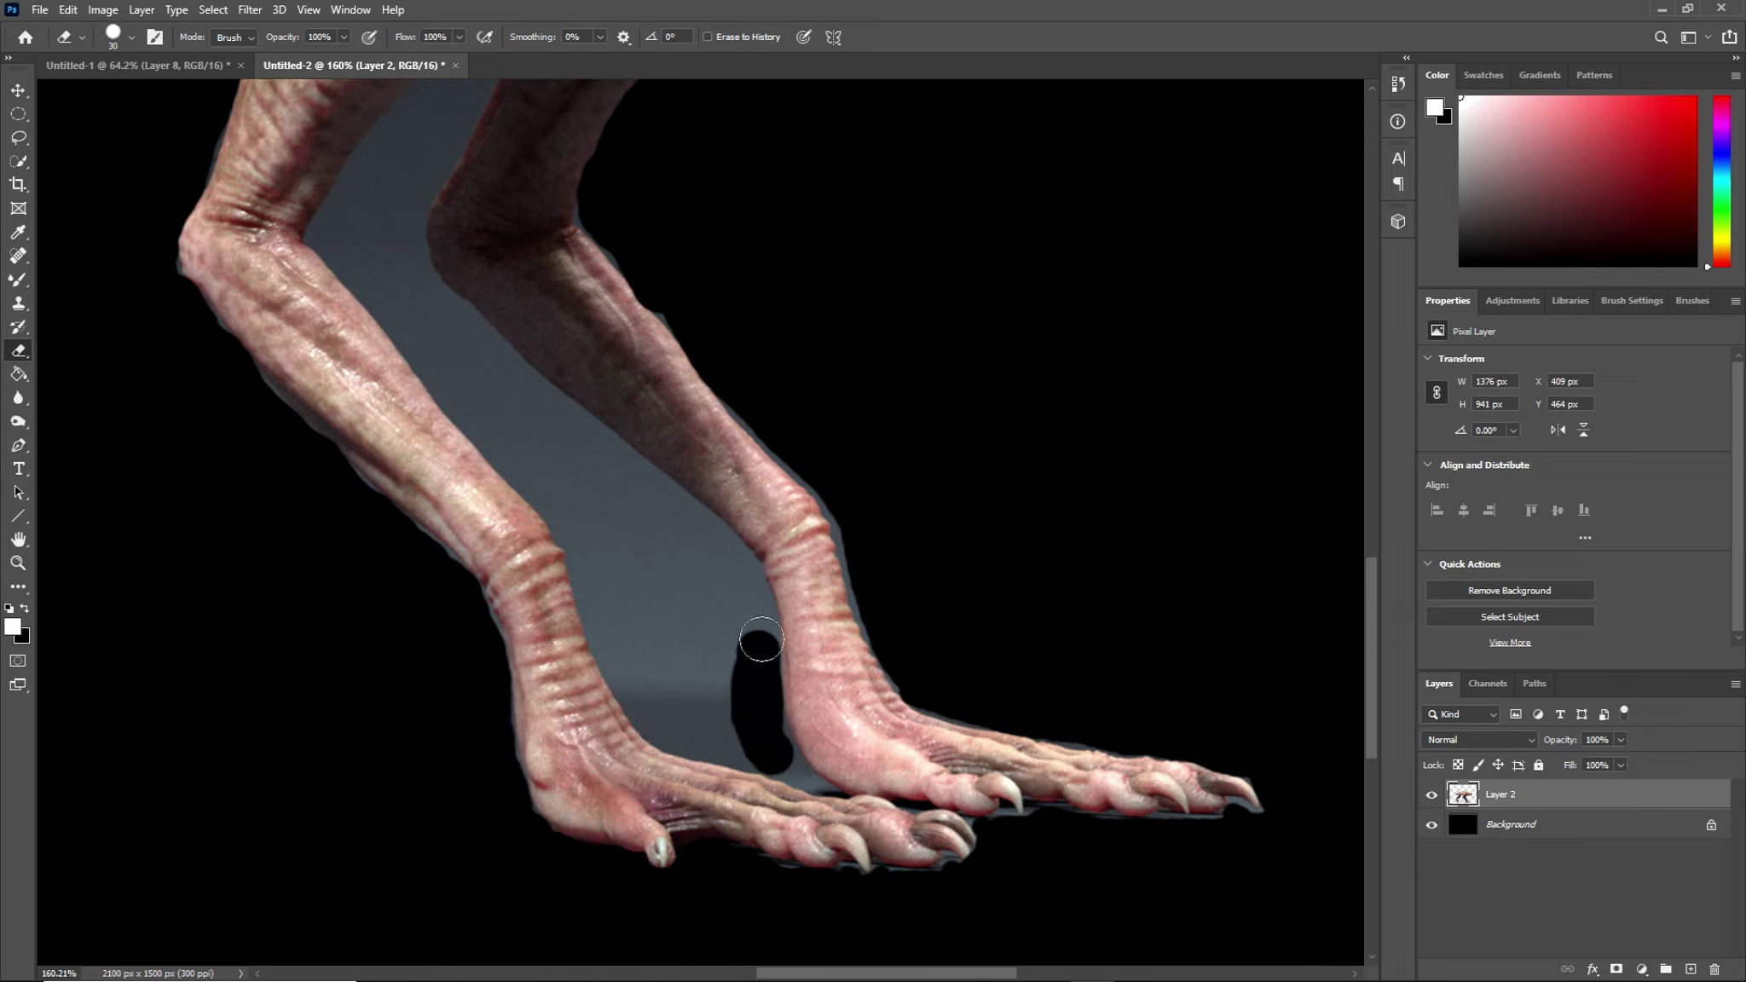
mouse_move(699, 535)
left_mouse_down()
mouse_move(702, 729)
mouse_move(734, 740)
mouse_move(639, 690)
mouse_move(600, 595)
mouse_move(693, 699)
mouse_move(623, 546)
mouse_move(608, 623)
mouse_move(587, 543)
left_mouse_up()
mouse_move(557, 498)
left_mouse_down()
mouse_move(524, 456)
mouse_move(635, 538)
mouse_move(652, 525)
mouse_move(623, 474)
mouse_move(565, 451)
mouse_move(576, 462)
mouse_move(534, 417)
mouse_move(596, 456)
mouse_move(557, 417)
mouse_move(500, 399)
mouse_move(533, 471)
mouse_move(495, 441)
mouse_move(468, 389)
mouse_move(476, 358)
mouse_move(550, 436)
left_mouse_up()
mouse_move(666, 528)
left_mouse_down()
mouse_move(662, 494)
mouse_move(742, 582)
mouse_move(728, 682)
mouse_move(777, 756)
left_mouse_up()
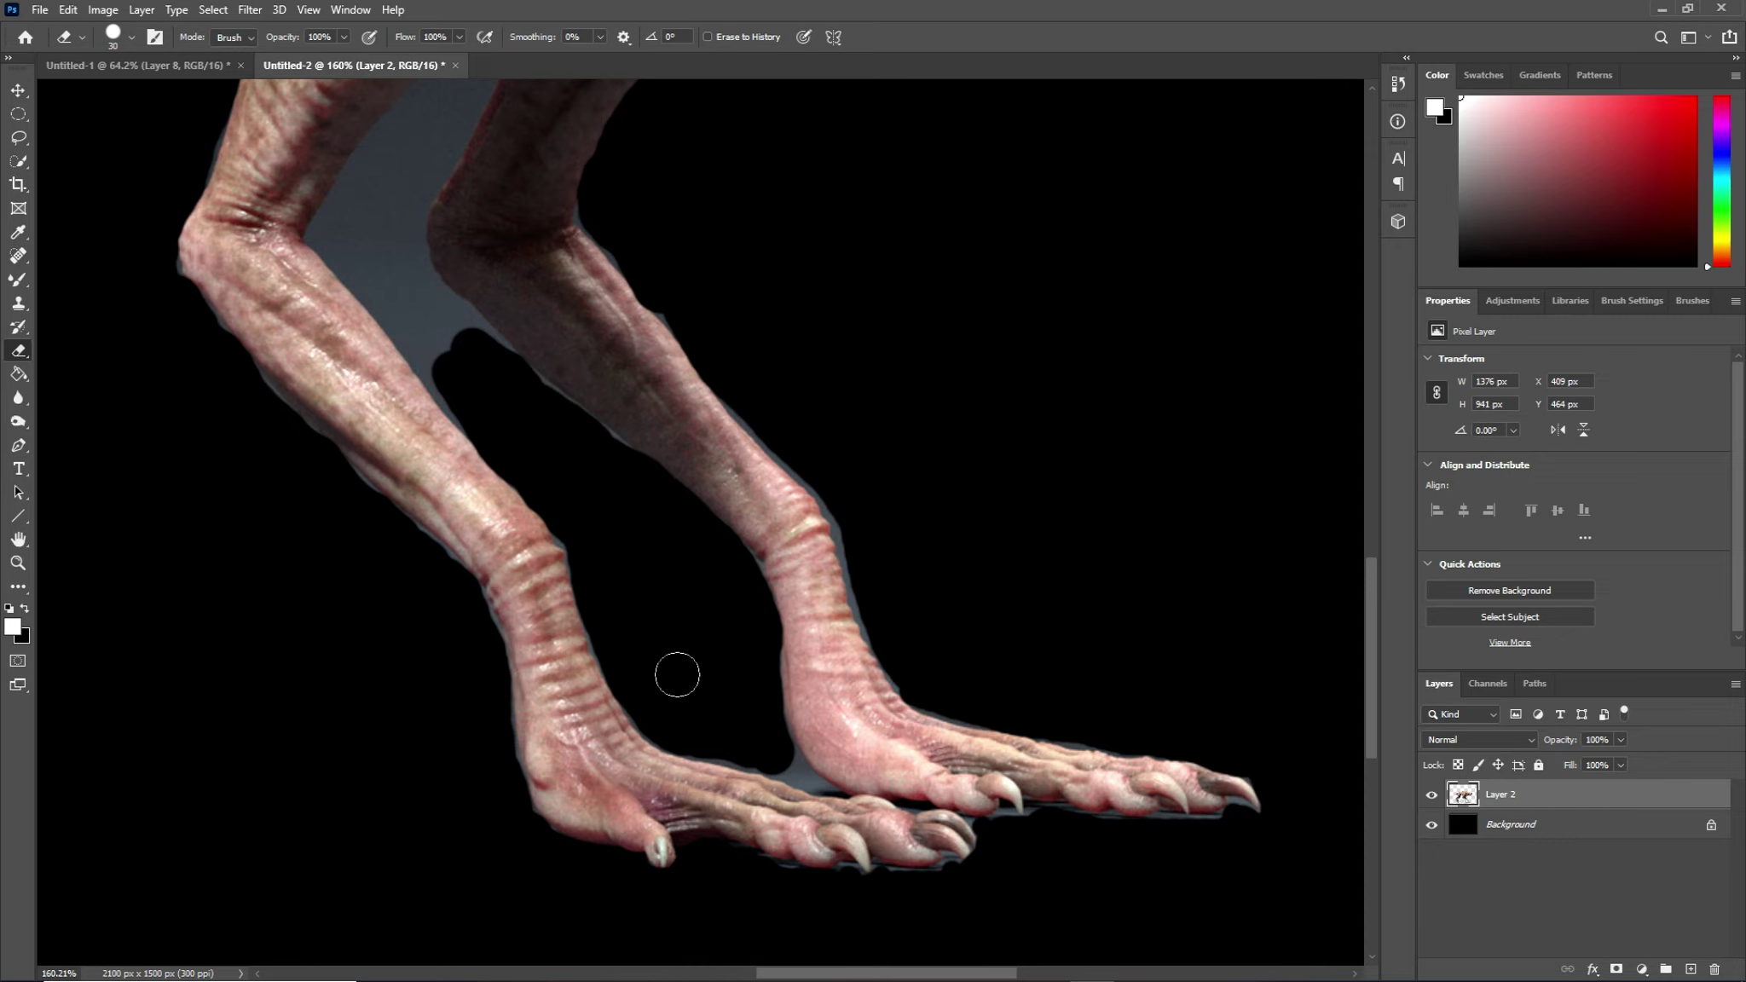
Step: Erase the grey background along the front legs' edges
scroll(677, 674, "up", 1)
scroll(665, 699, "up", 3)
scroll(658, 720, "up", 1)
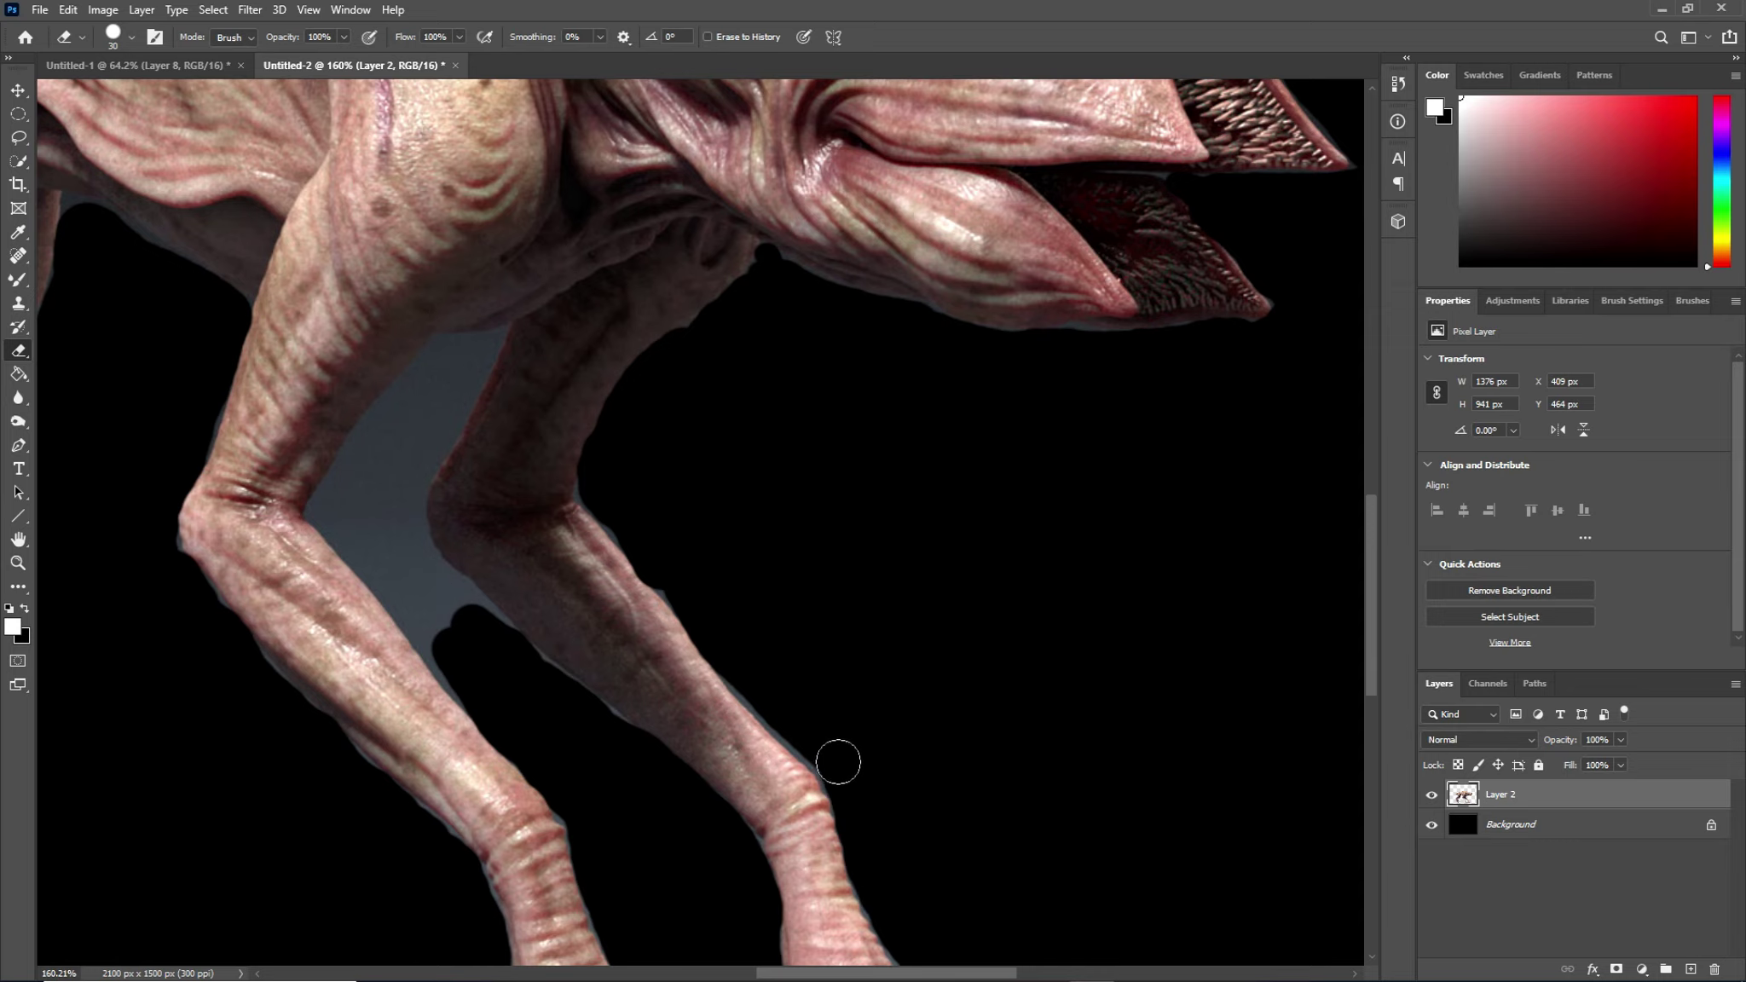
scroll(494, 733, "left", 1)
scroll(474, 736, "left", 10)
scroll(519, 779, "up", 4)
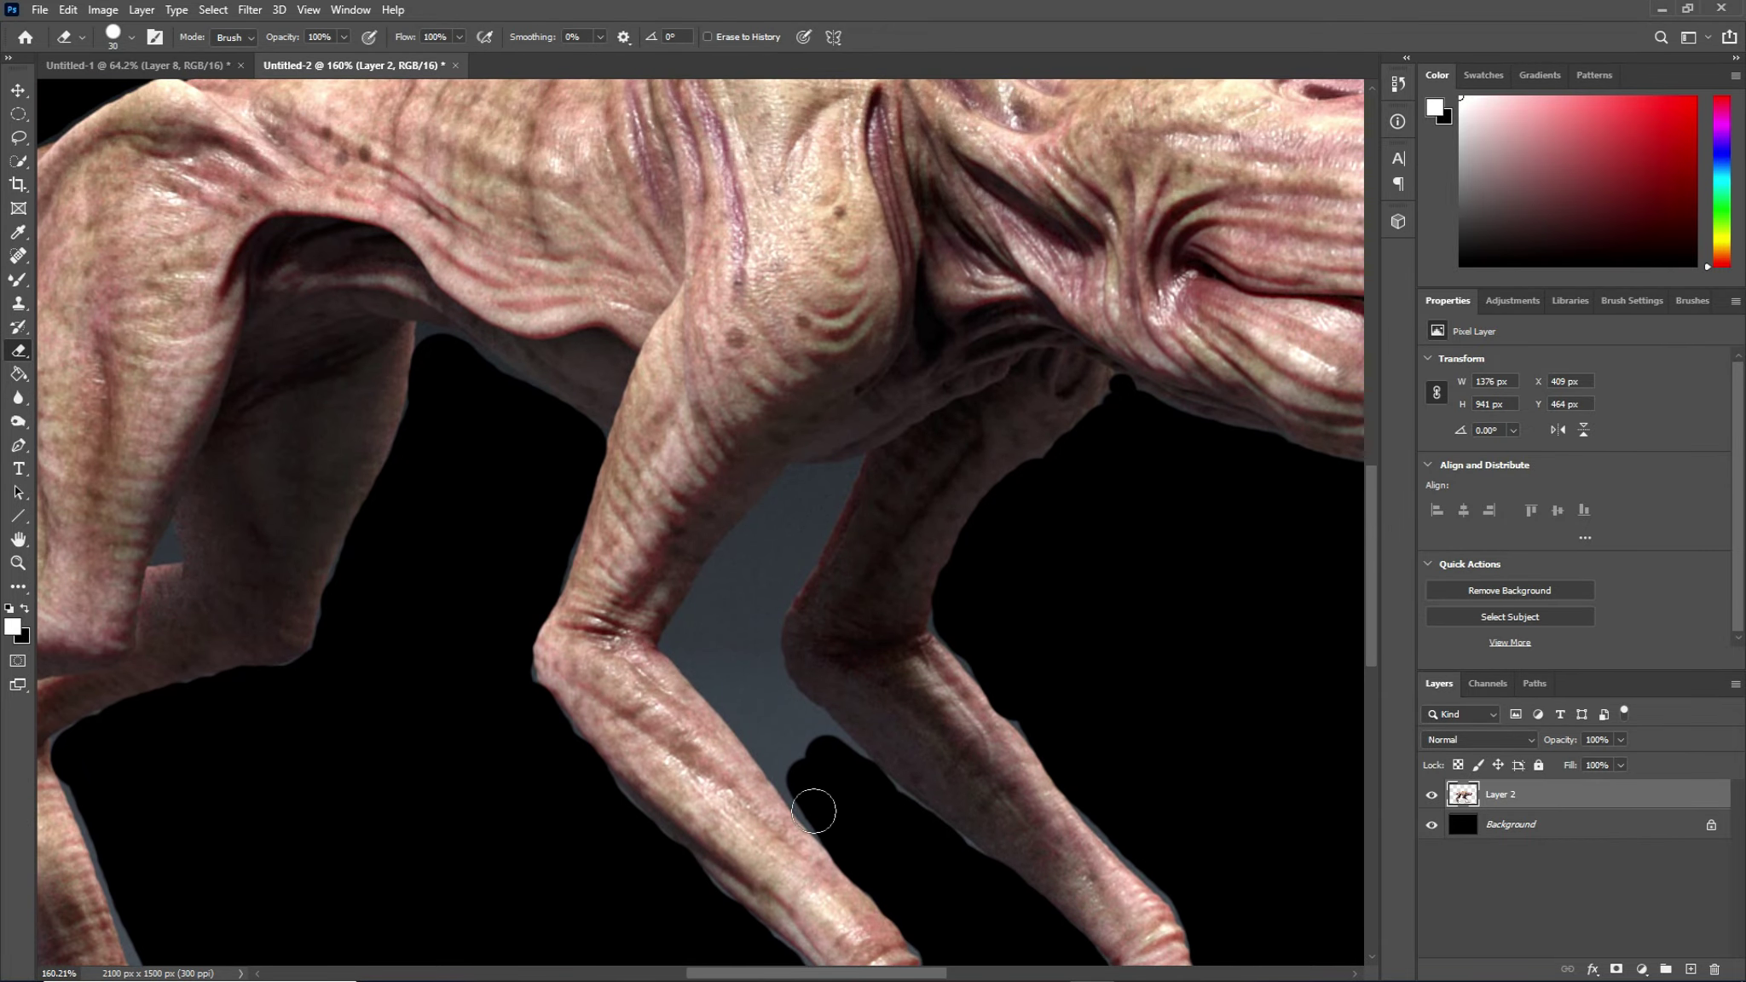
left_click_drag(818, 811, 763, 724)
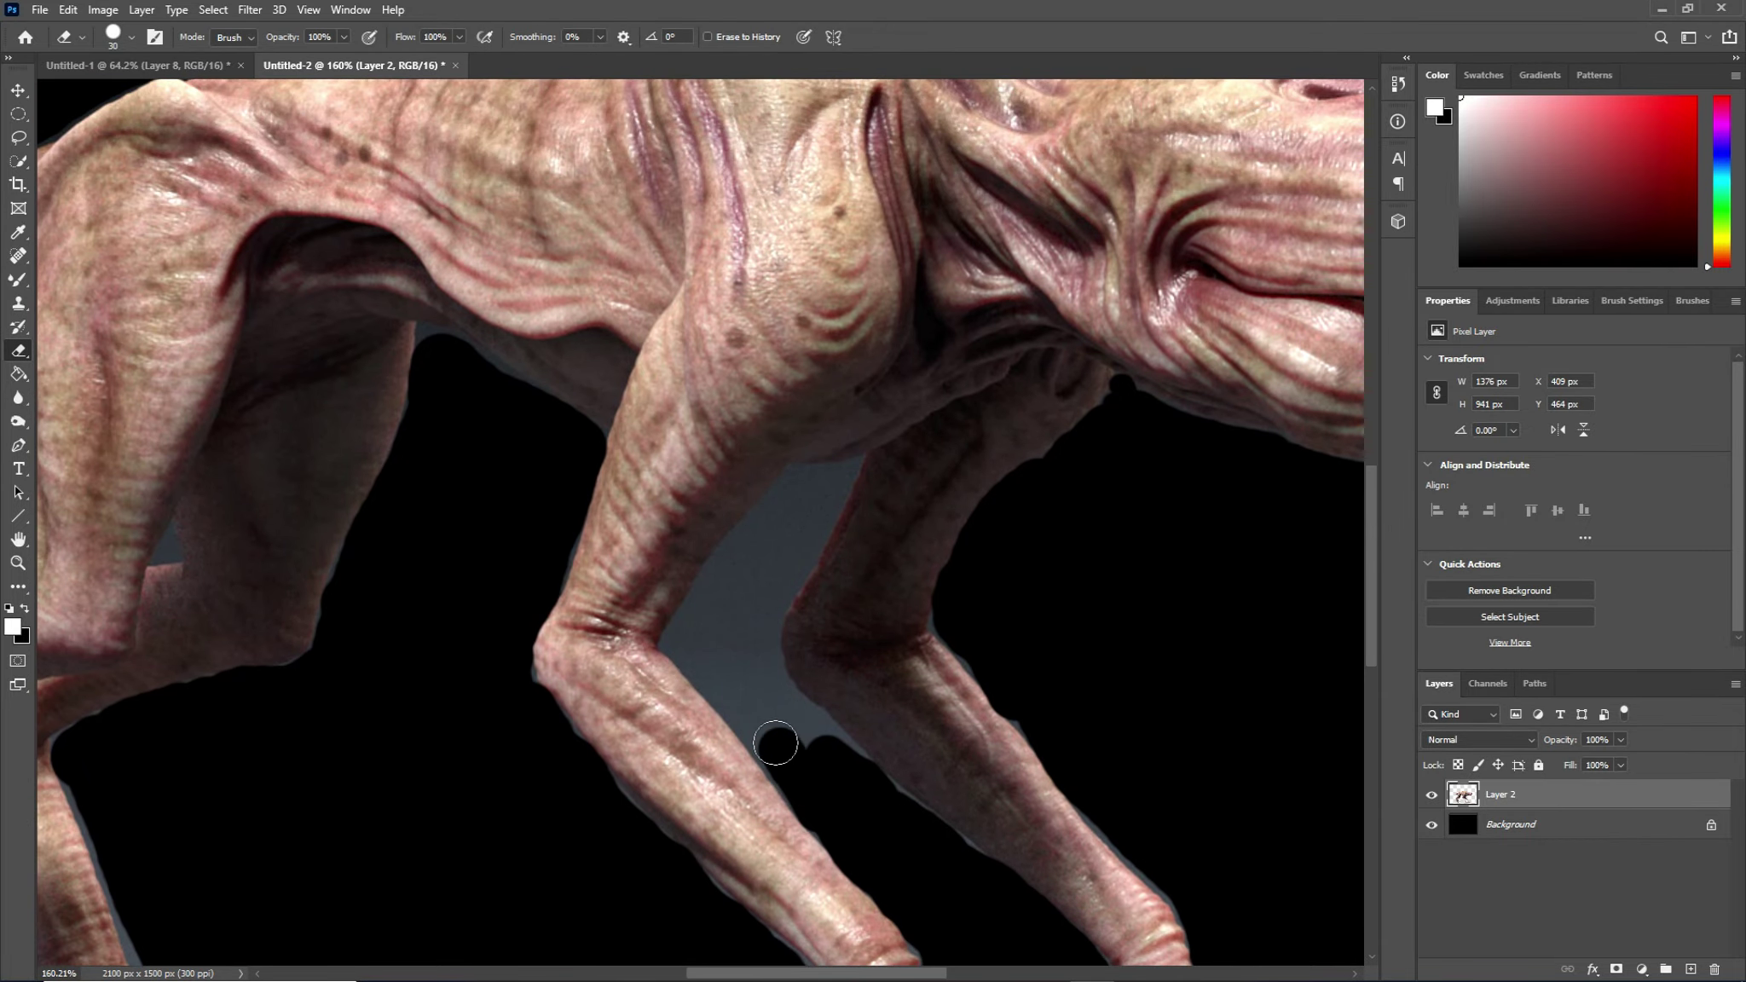
mouse_move(764, 724)
left_mouse_down()
mouse_move(688, 631)
mouse_move(761, 532)
mouse_move(830, 483)
mouse_move(760, 615)
mouse_move(772, 687)
mouse_move(838, 756)
mouse_move(749, 663)
mouse_move(733, 615)
mouse_move(772, 557)
mouse_move(742, 604)
left_mouse_up()
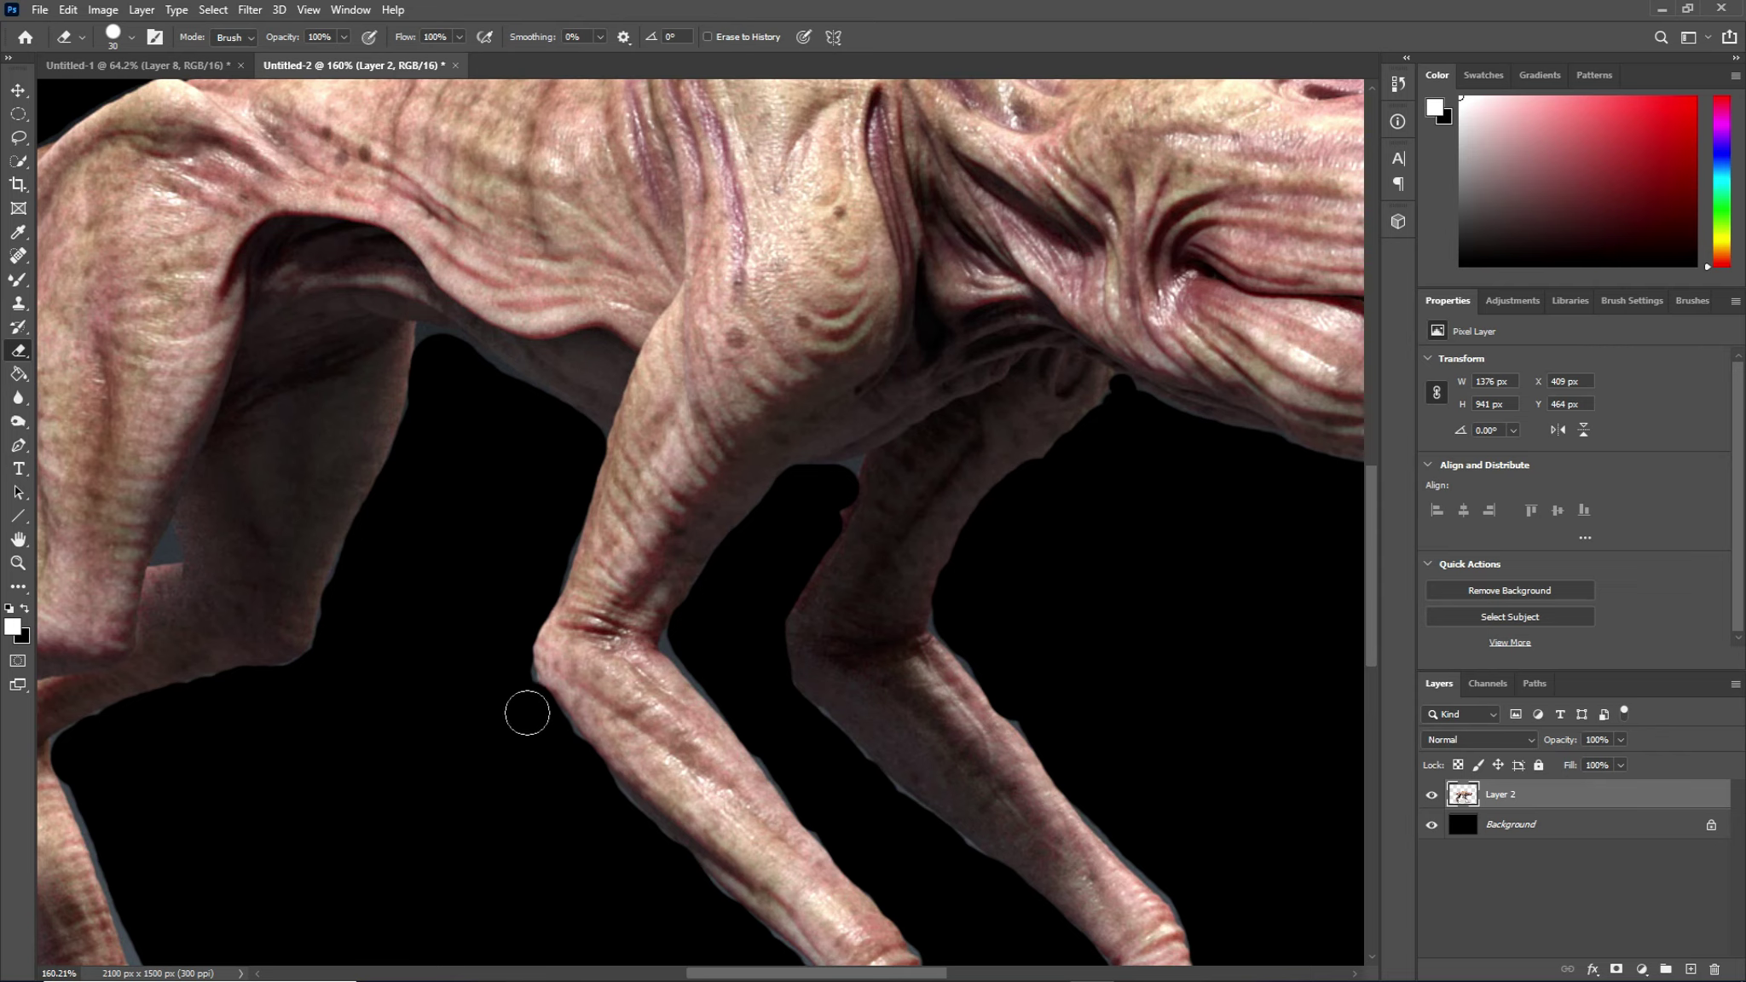
Step: Shrink the Eraser brush to 11 px for the toes and claws
scroll(512, 707, "left", 5)
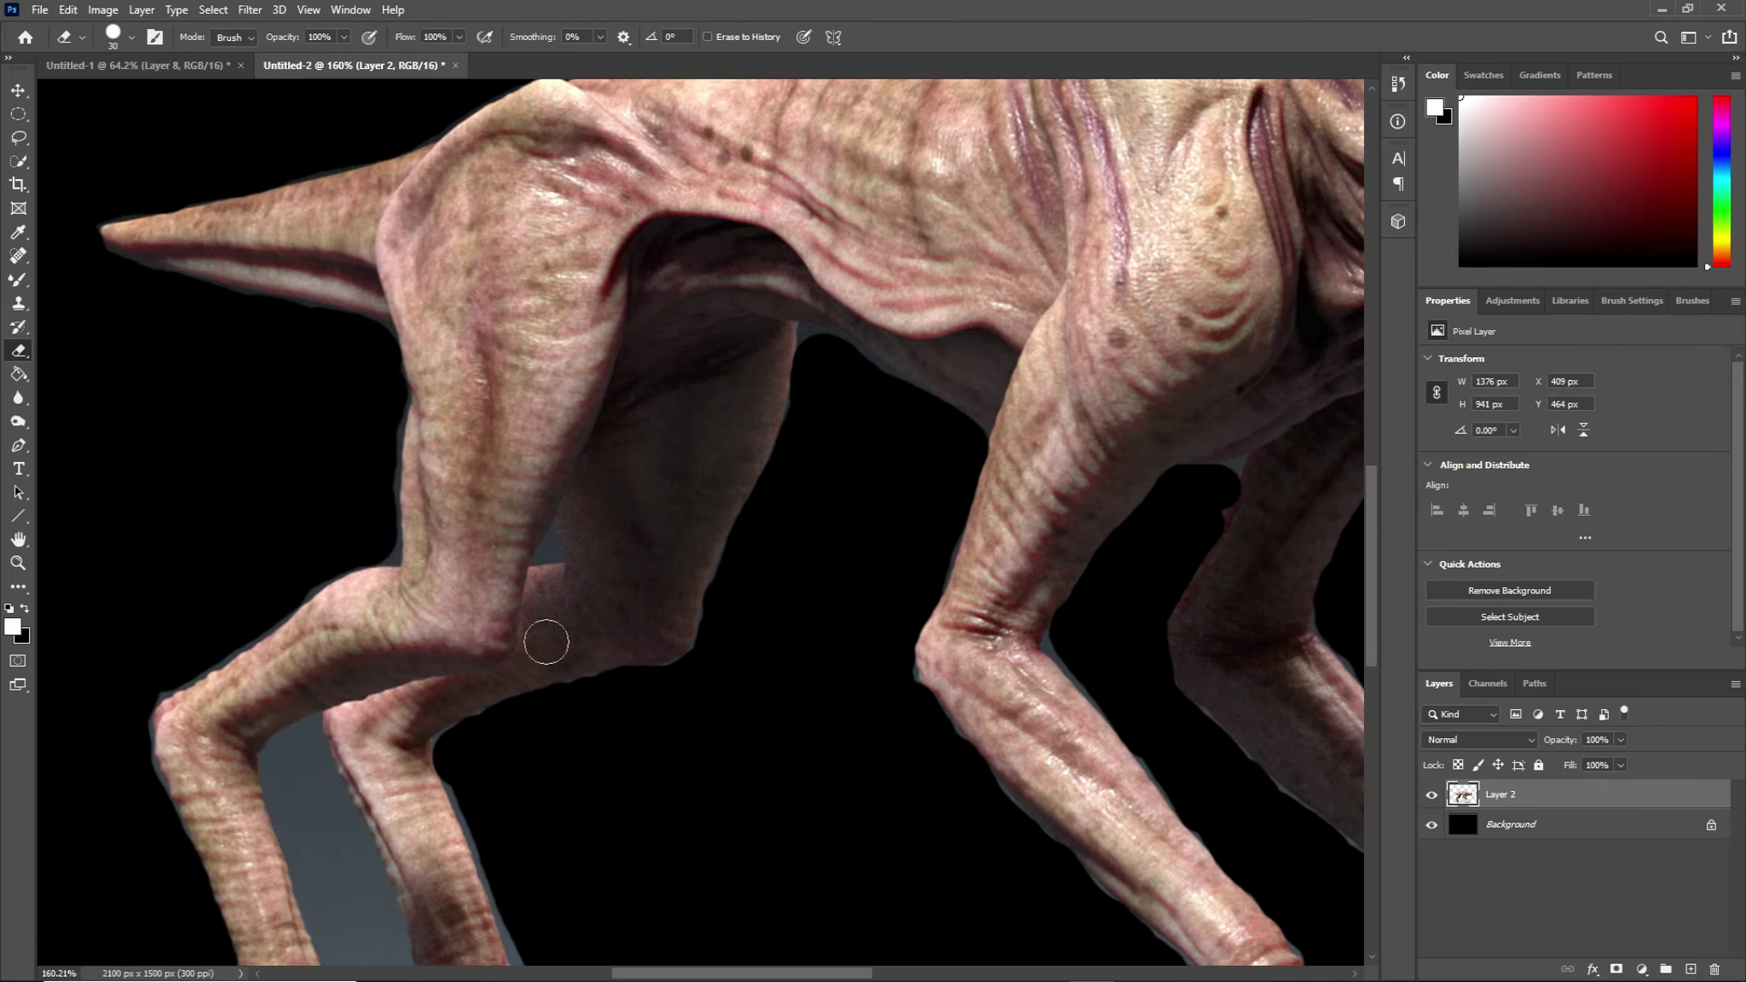
scroll(642, 784, "down", 5)
scroll(644, 734, "up", 1)
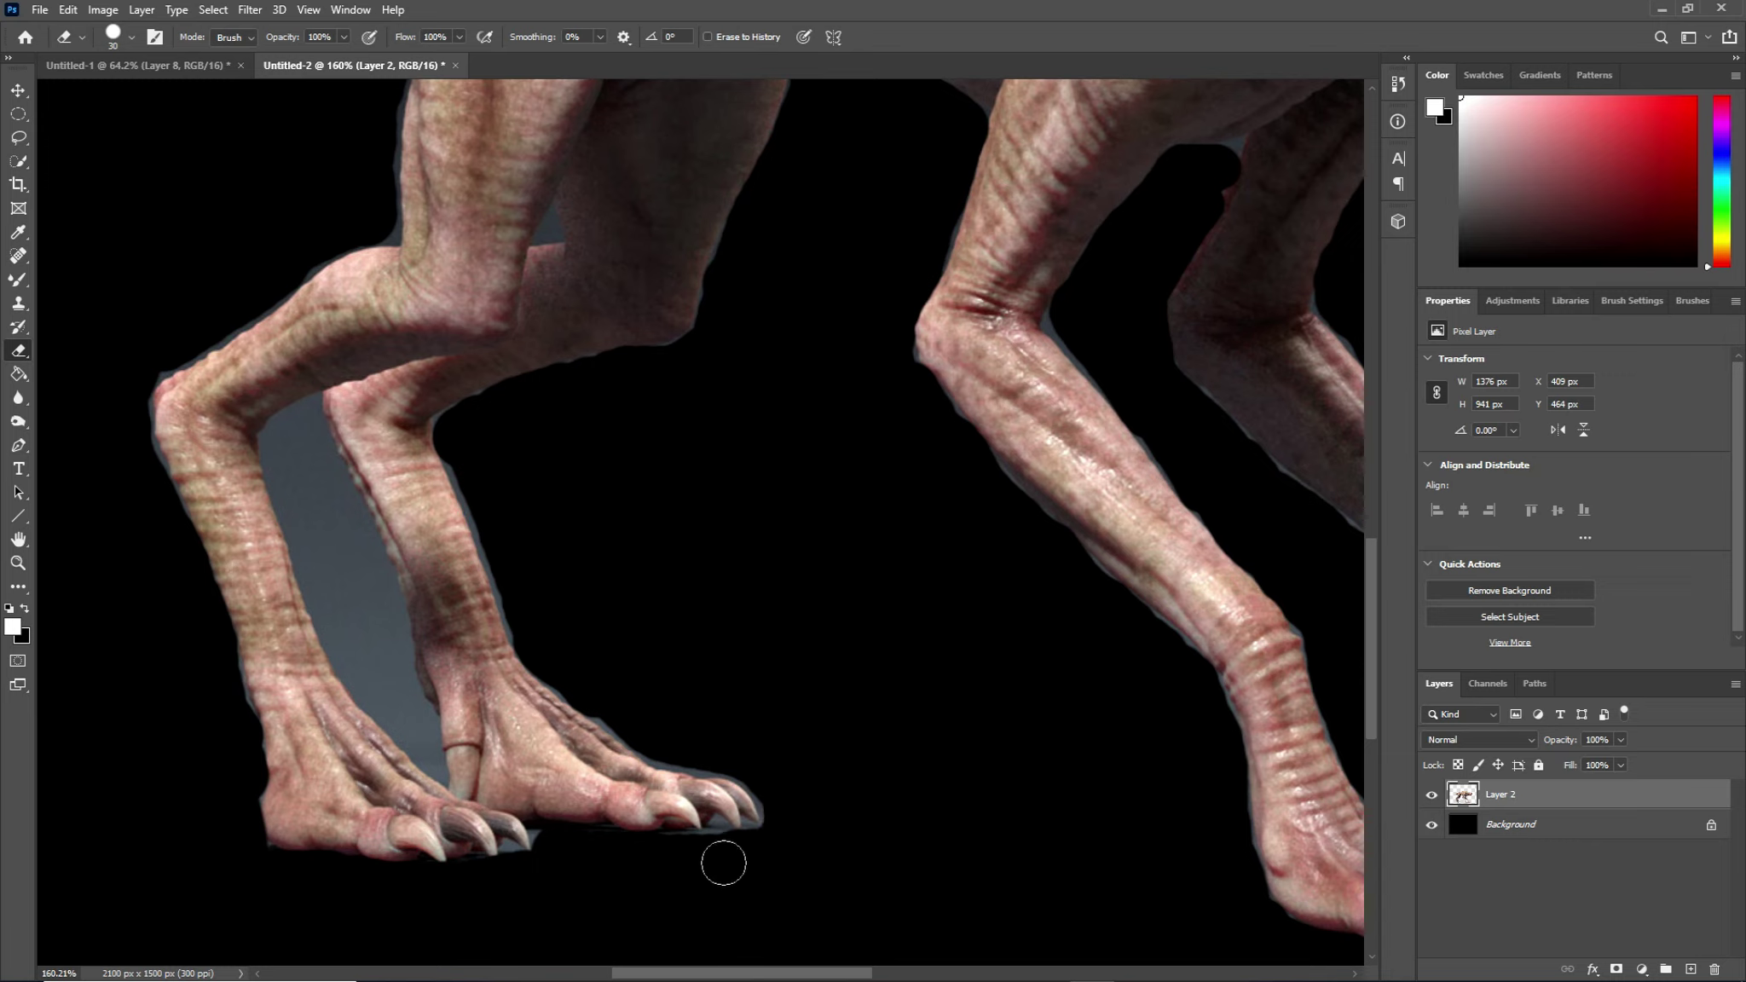
left_click_drag(661, 902, 584, 870)
scroll(379, 665, "up", 2)
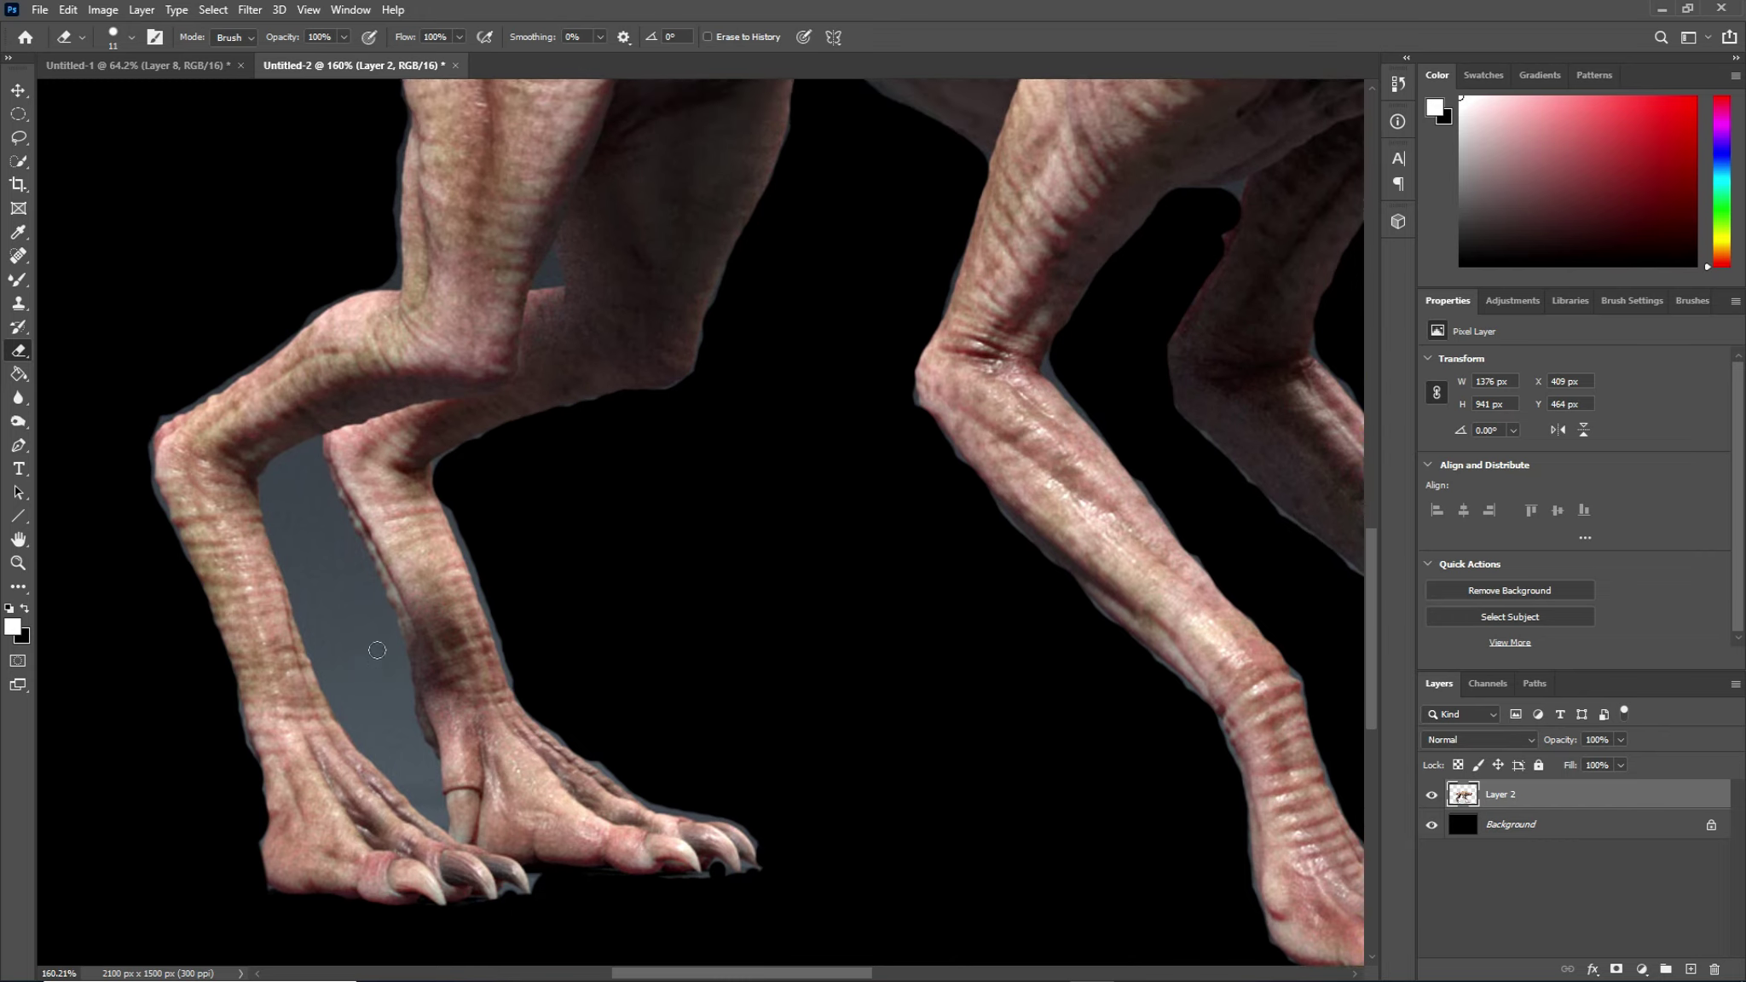
Step: Enlarge the eraser, clear the grey patch between the back legs, then make the brush smaller
scroll(483, 623, "up", 4)
scroll(545, 588, "up", 2)
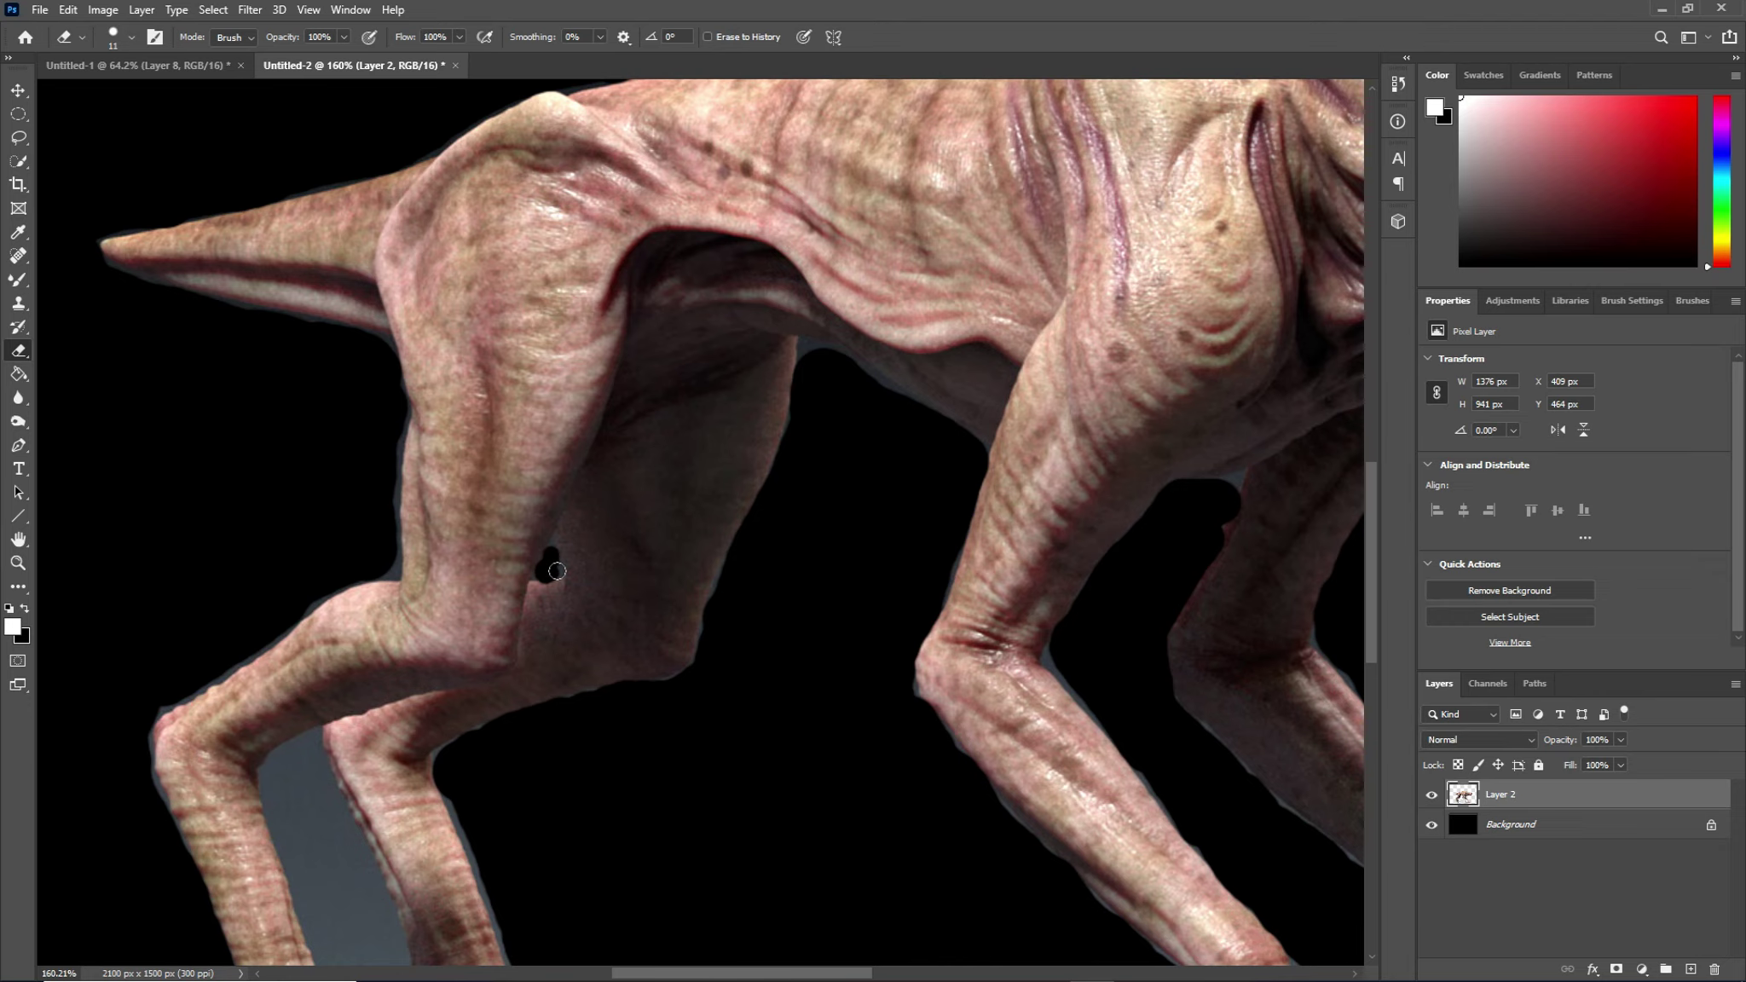
scroll(643, 741, "down", 2)
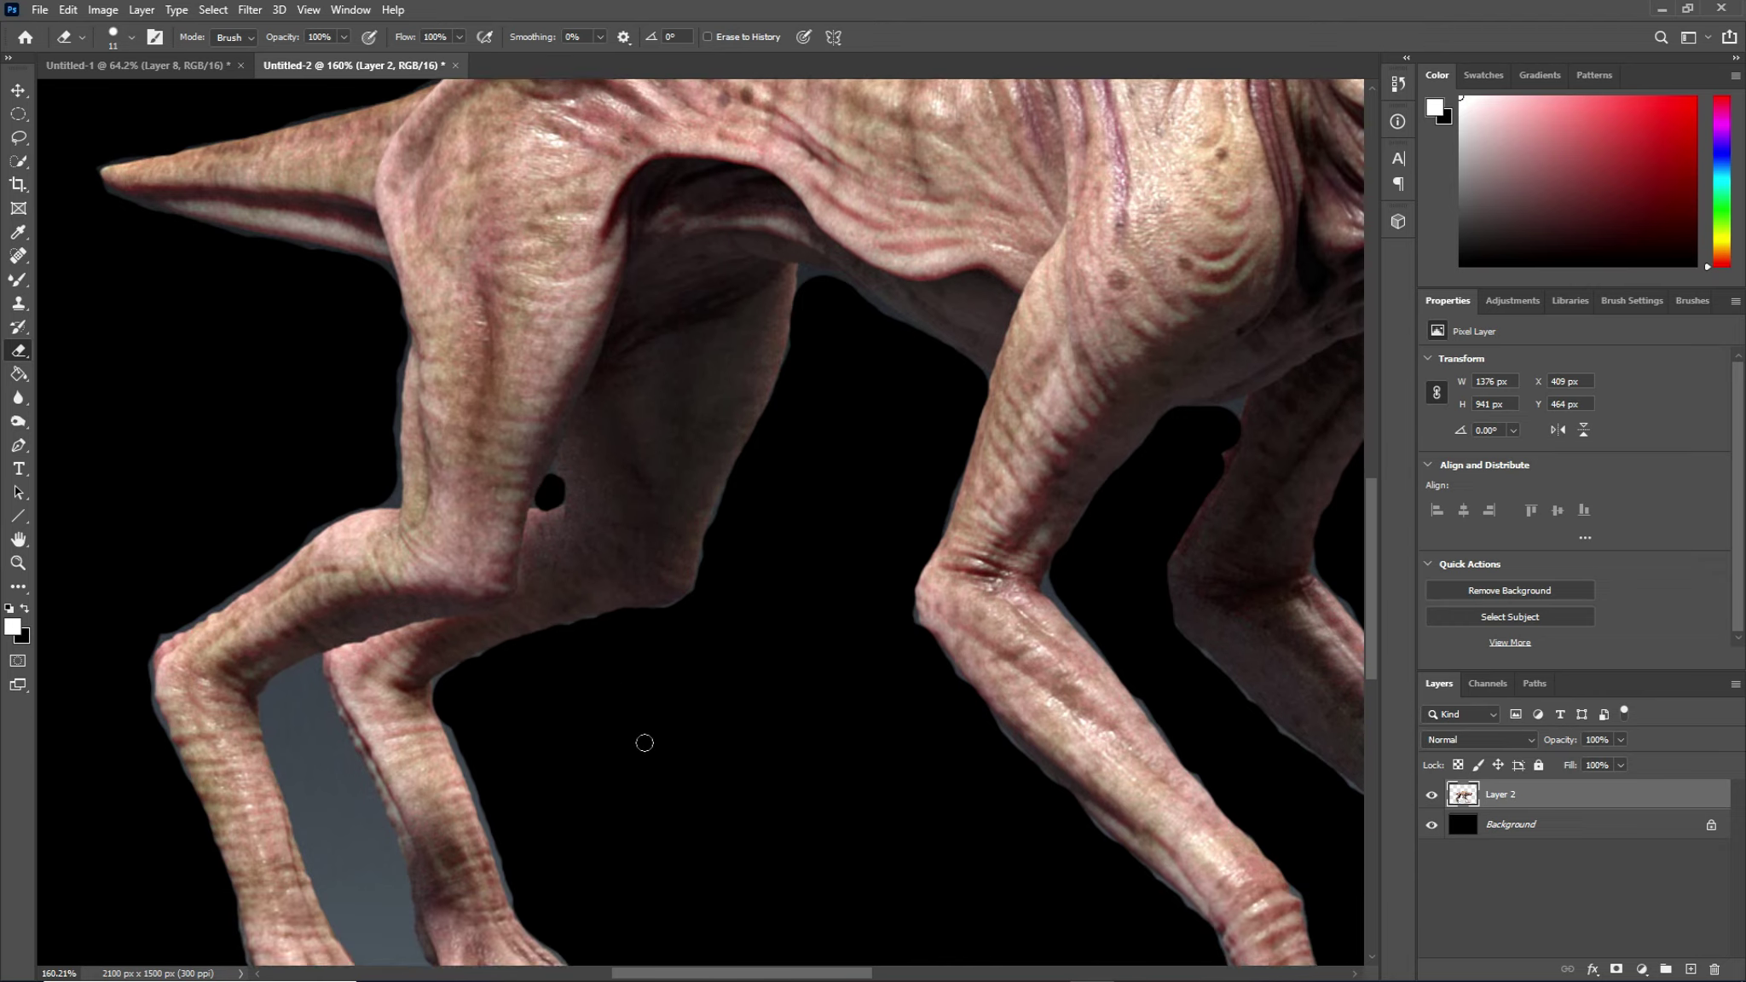
scroll(643, 741, "down", 5)
scroll(642, 740, "left", 5)
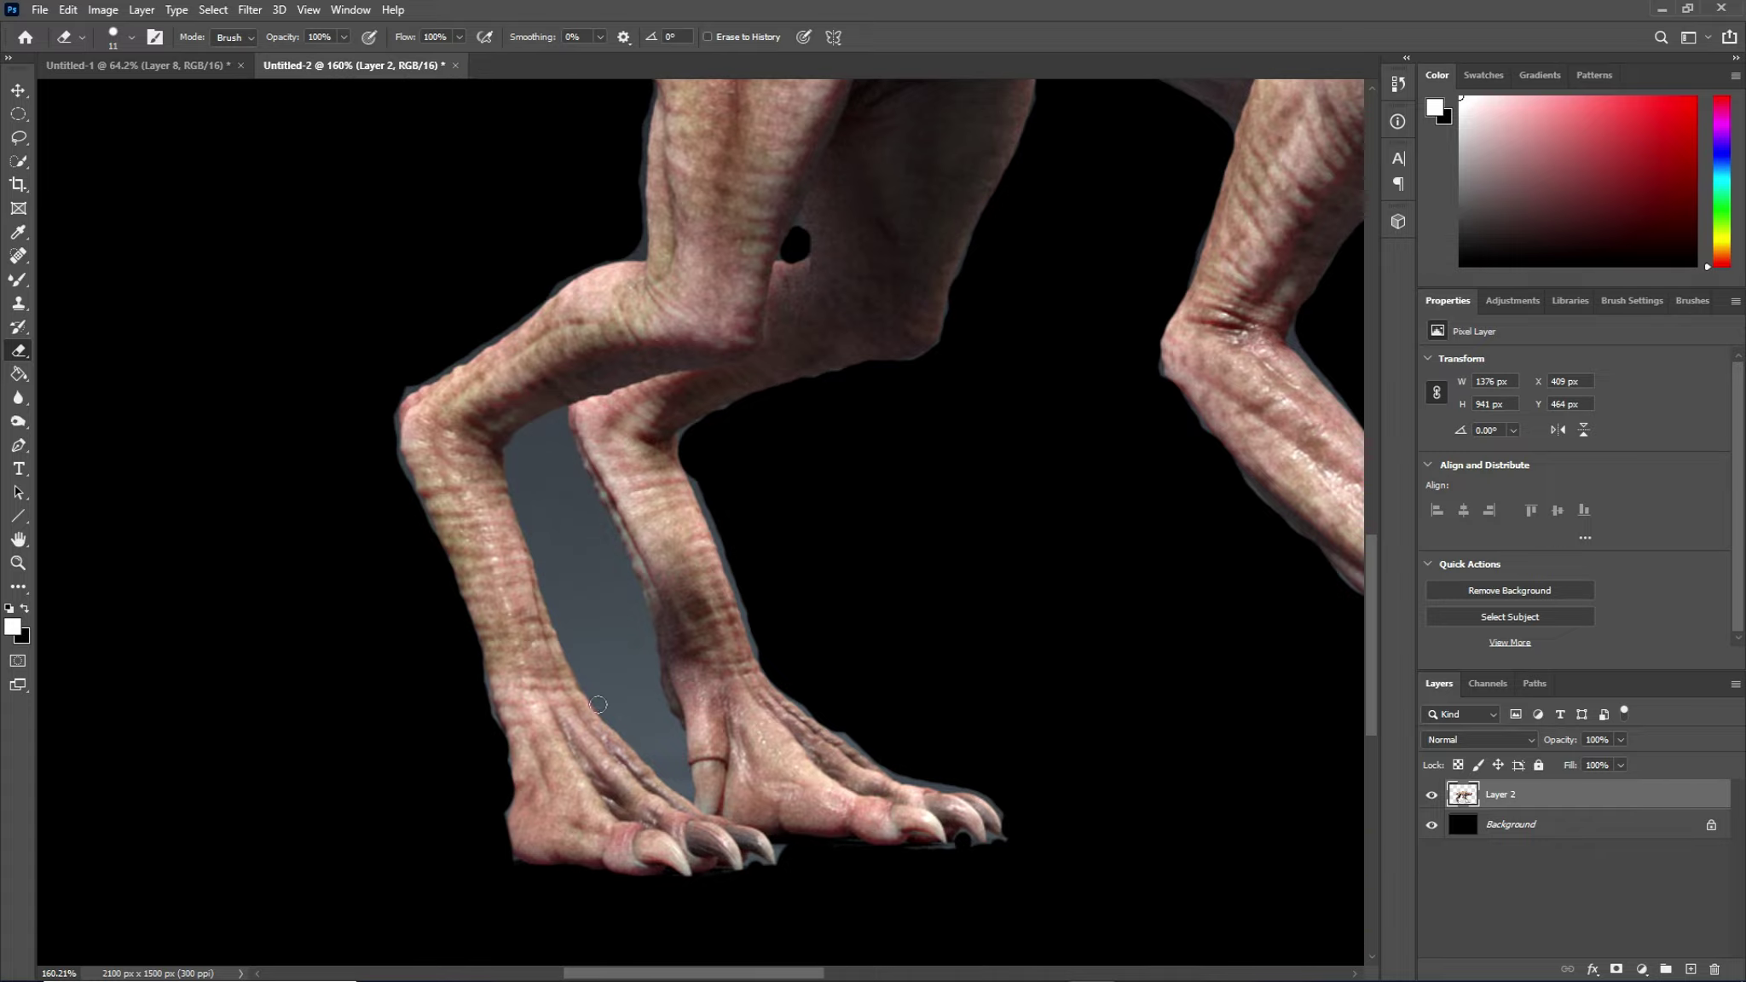
key("bracketright")
key("bracketright")
key("bracketright")
mouse_move(641, 721)
left_mouse_down()
mouse_move(557, 541)
mouse_move(533, 458)
mouse_move(552, 445)
mouse_move(631, 685)
mouse_move(557, 483)
mouse_move(600, 677)
mouse_move(541, 444)
mouse_move(593, 612)
mouse_move(625, 636)
mouse_move(661, 746)
mouse_move(625, 669)
left_mouse_up()
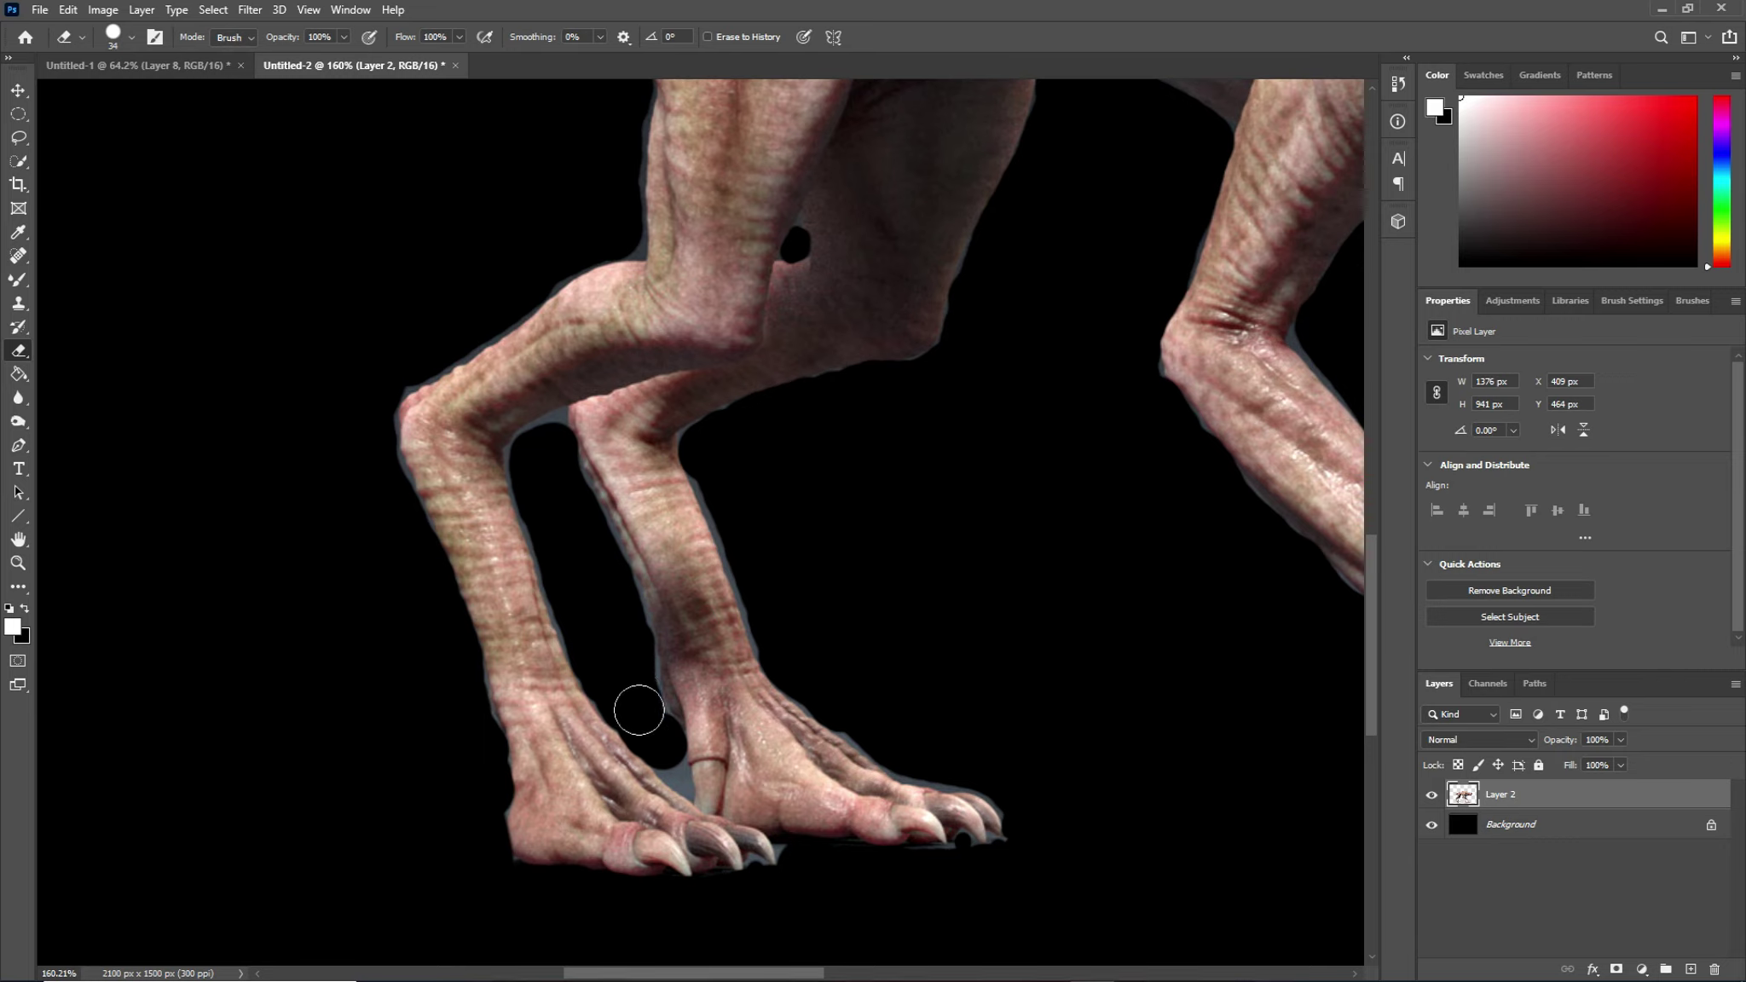
right_click(625, 664, "alt")
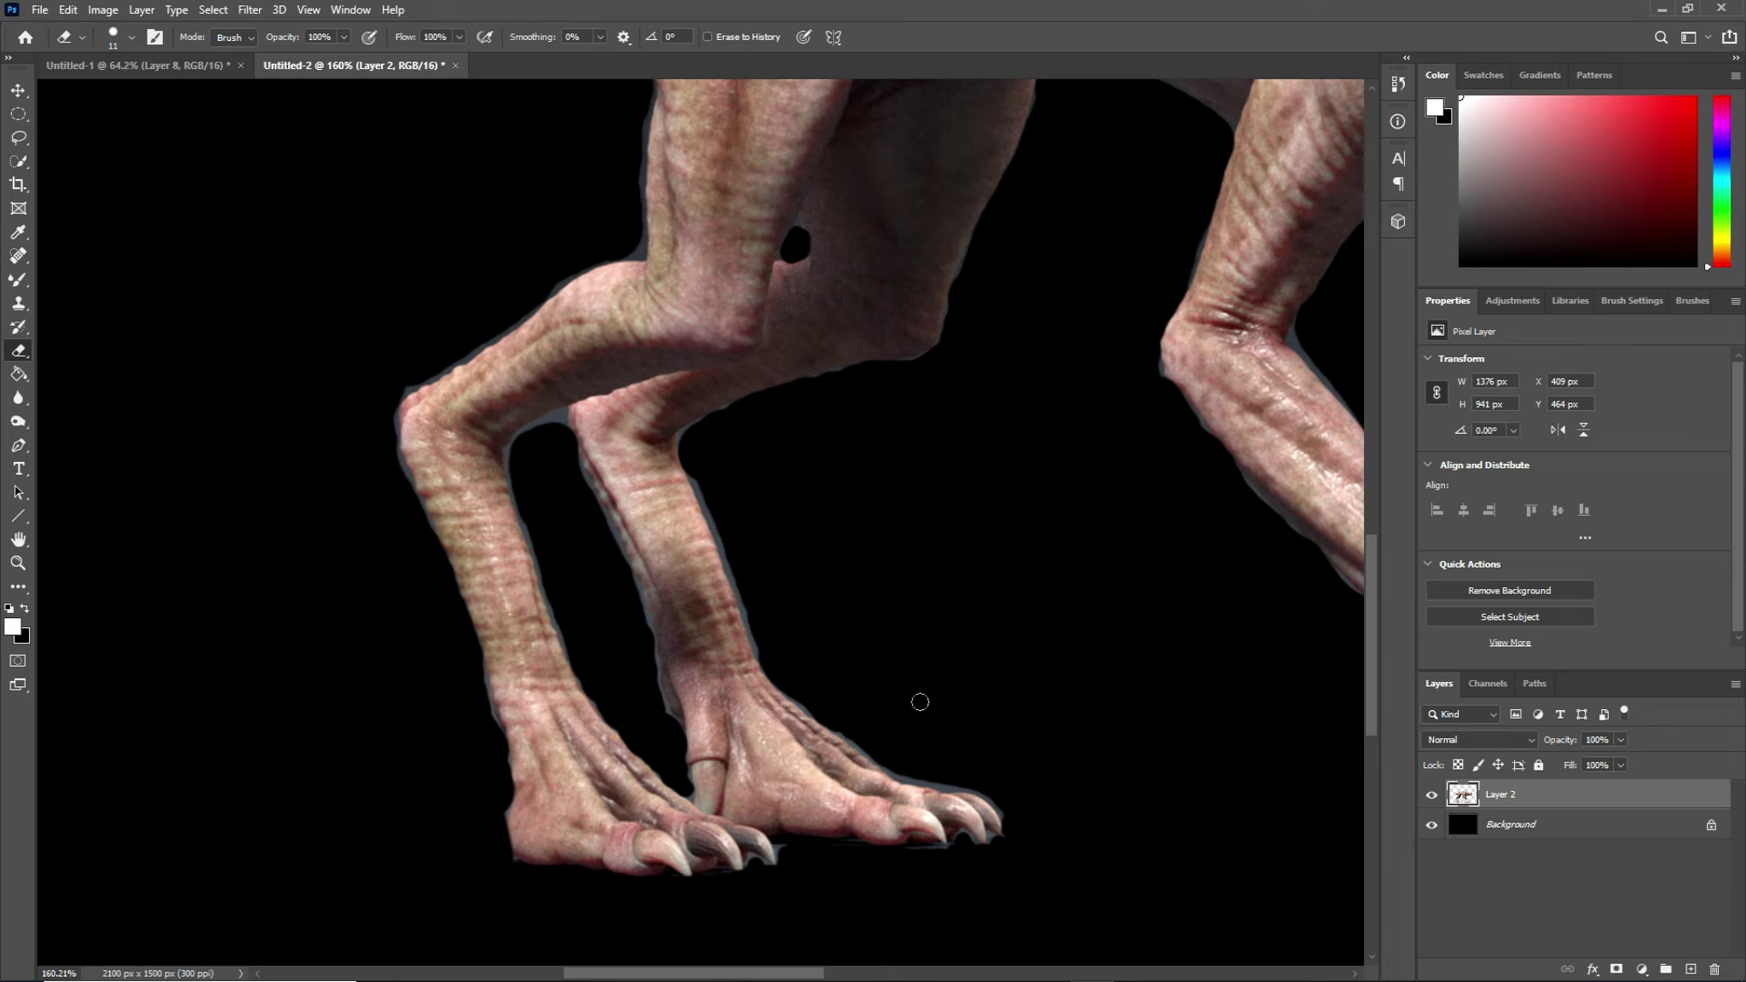
Step: Zoom in on the feet and erase the grey halo along the foot edge
scroll(928, 707, "right", 2)
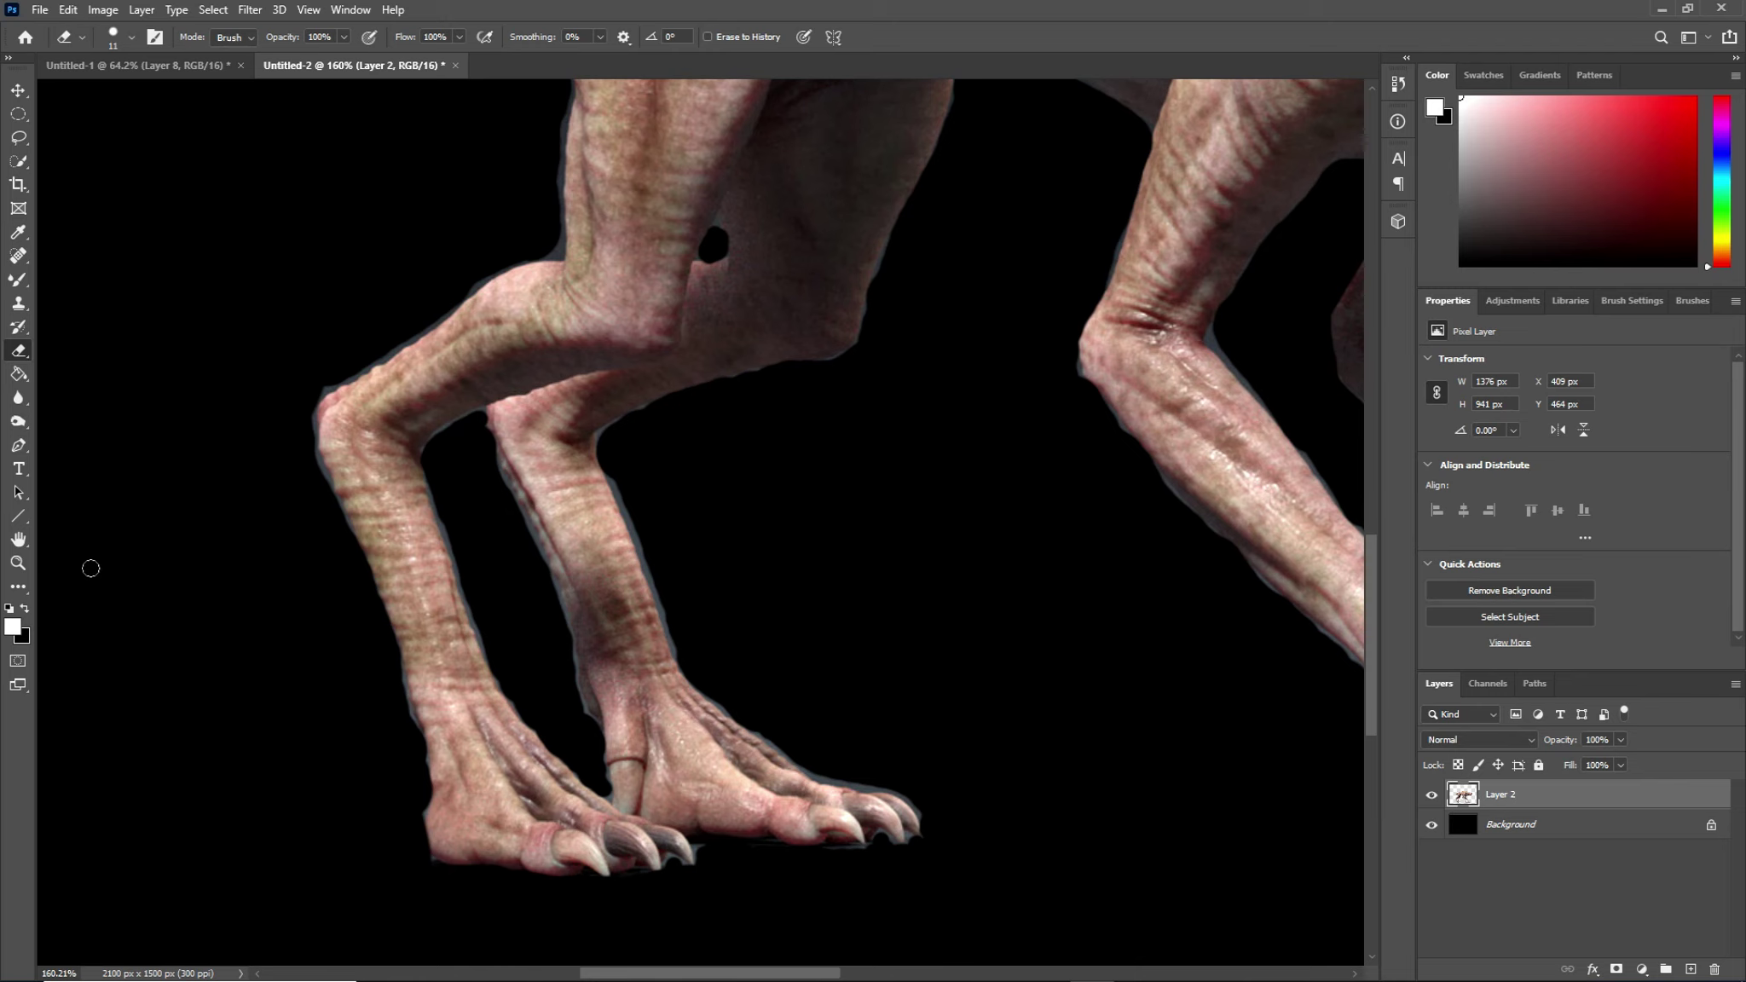
left_click(17, 562)
left_click(641, 664, "alt")
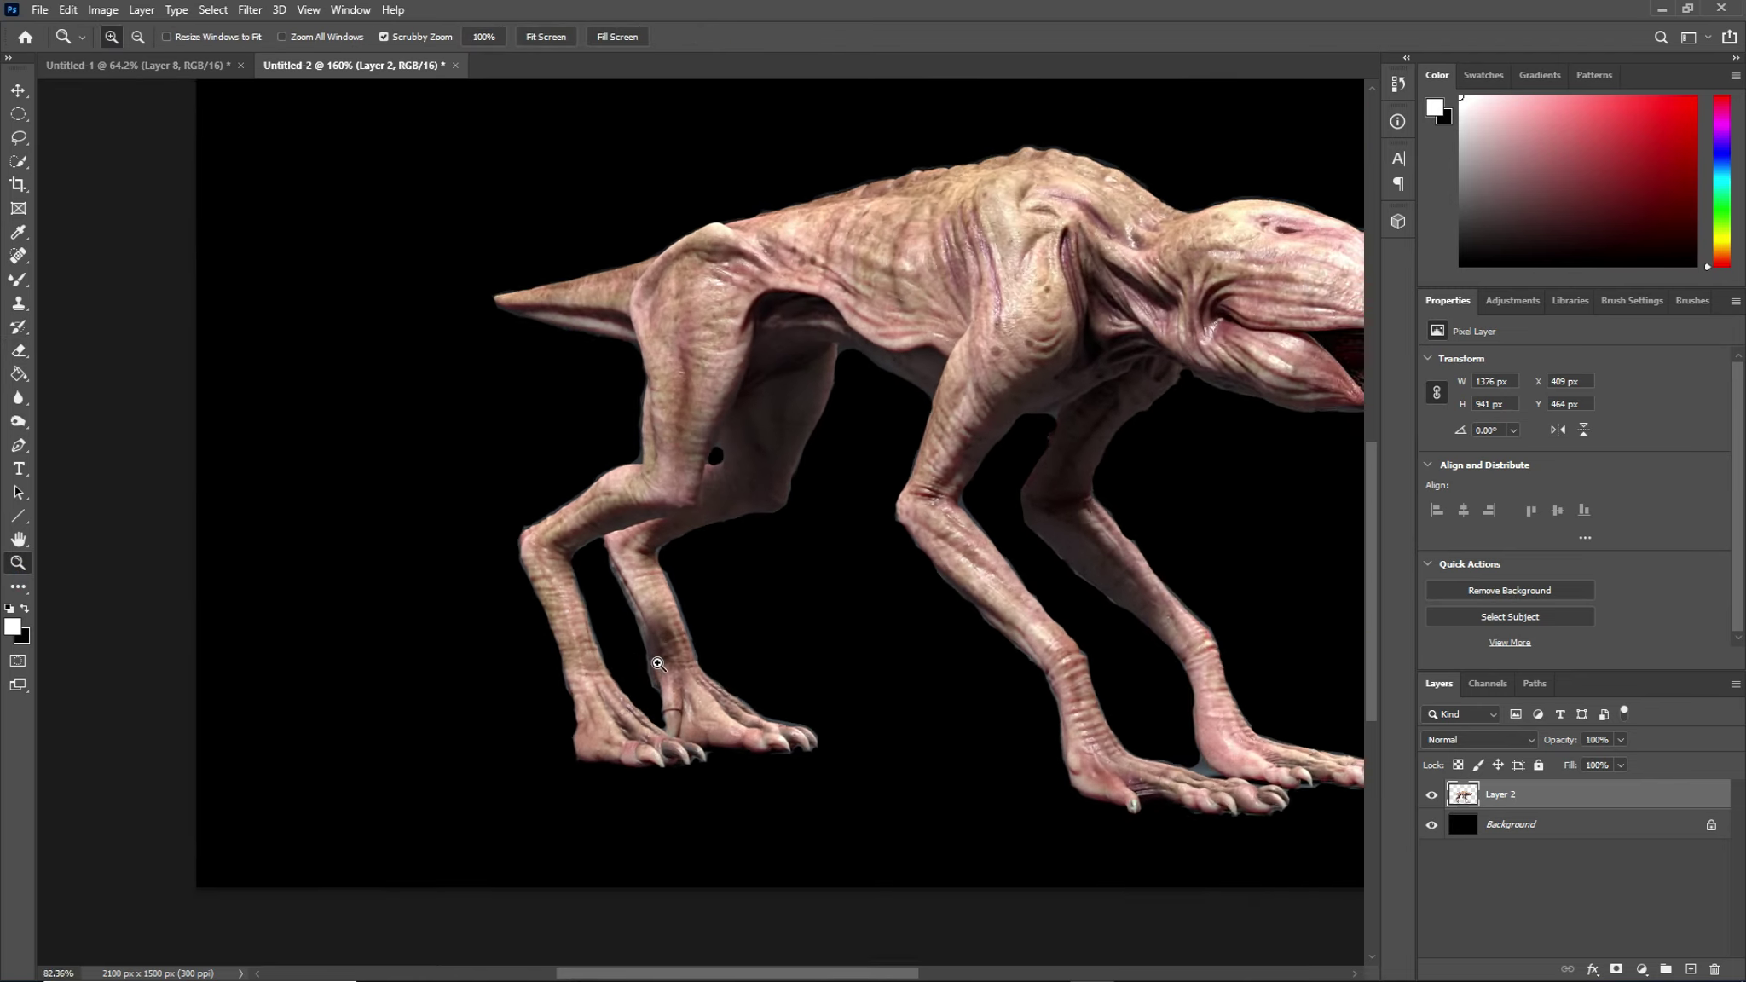
left_click_drag(642, 664, 648, 664)
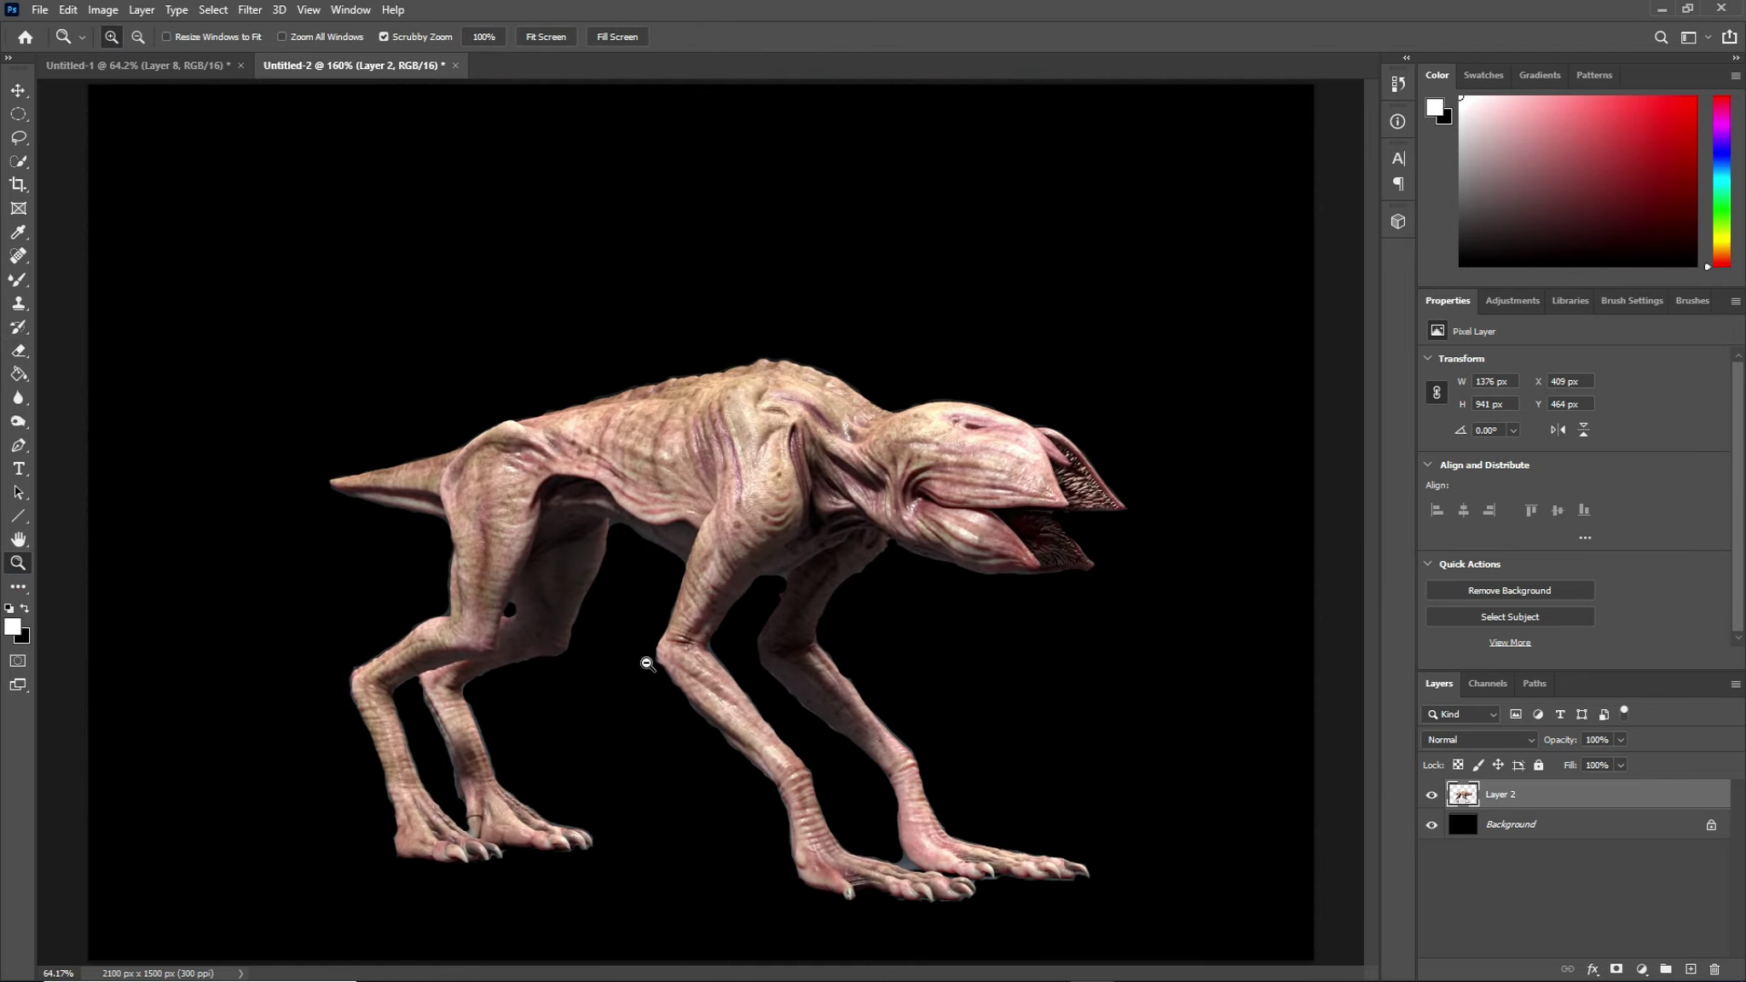
left_click_drag(822, 774, 844, 803)
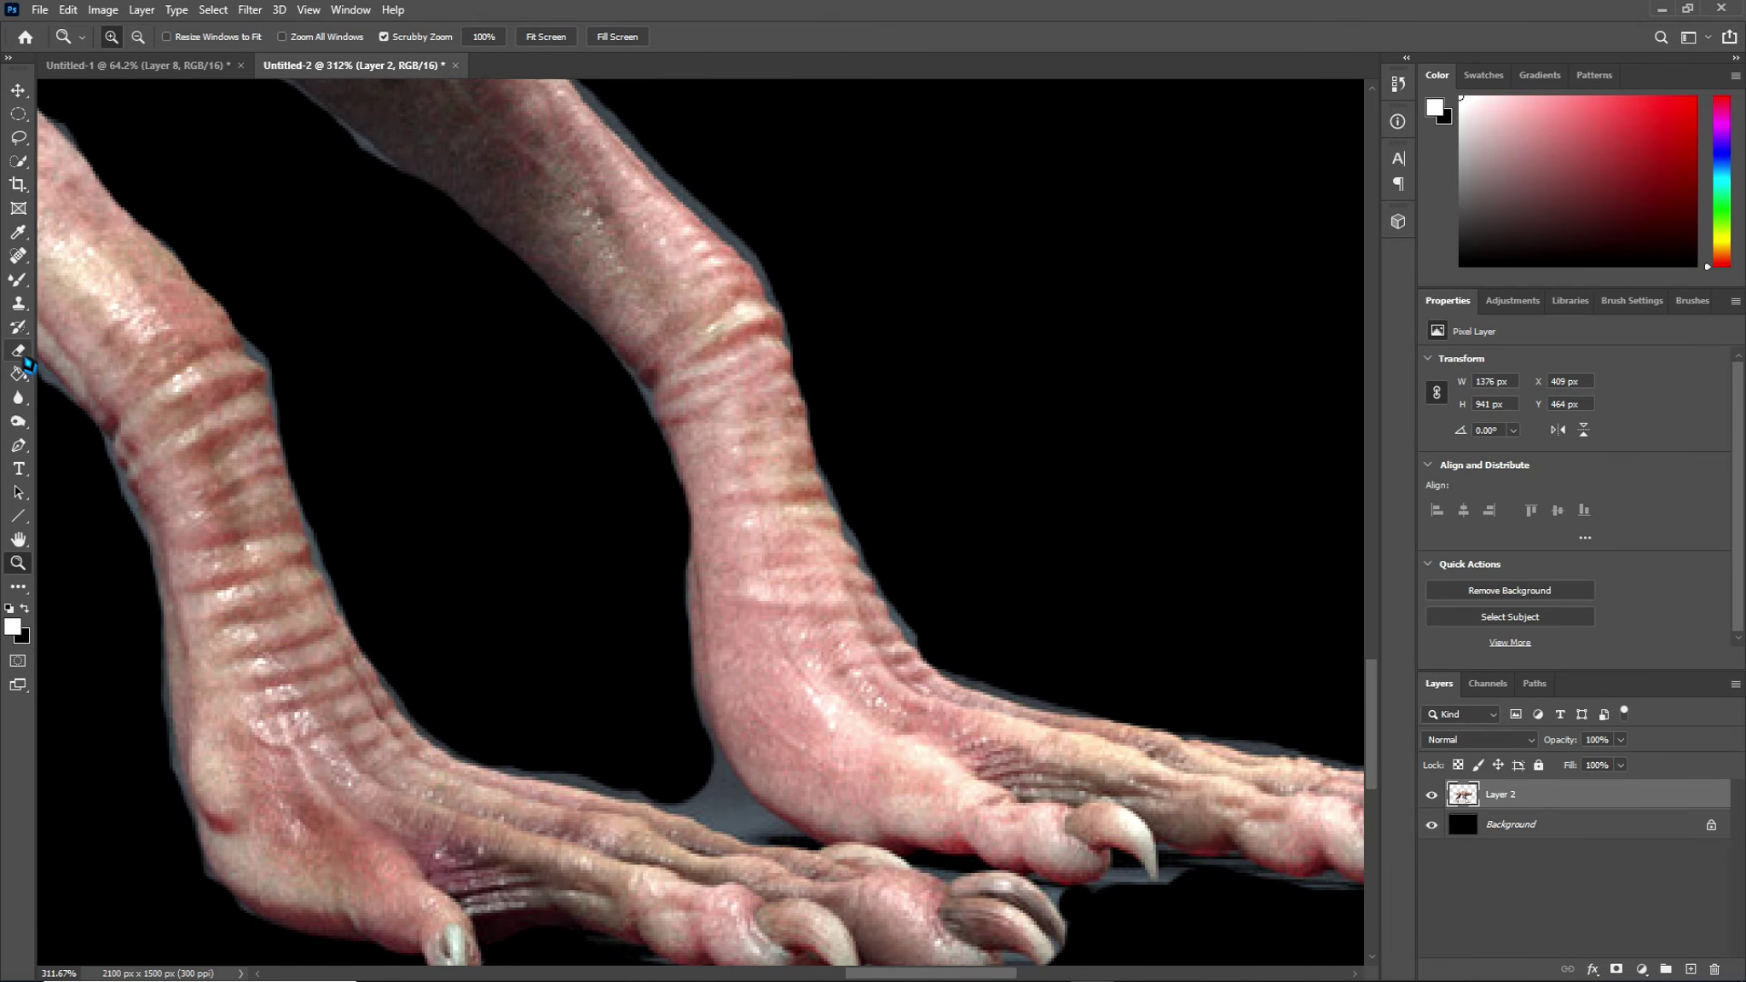
left_click(17, 351)
mouse_move(723, 792)
left_mouse_down()
mouse_move(694, 763)
mouse_move(767, 827)
mouse_move(563, 765)
left_mouse_up()
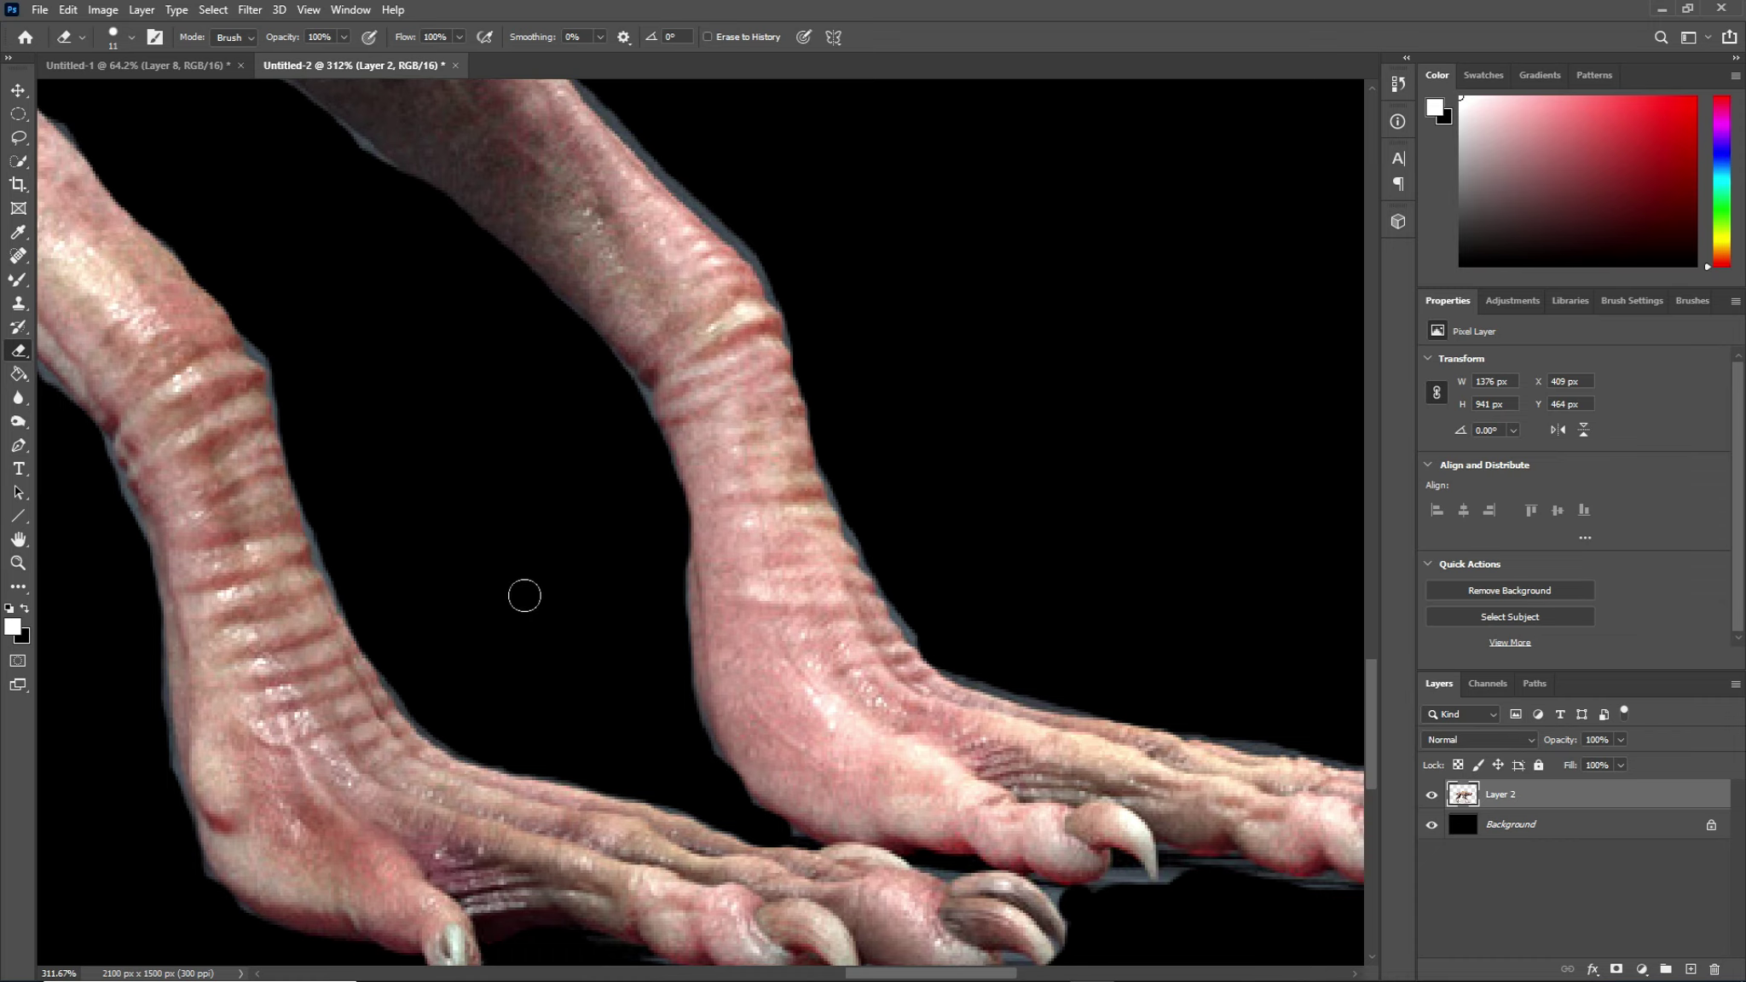
Step: Zoom out to fit the whole image and drag the creature layer toward the landscape document
left_click(17, 563)
left_click_drag(573, 655, 447, 655)
key("ctrl+0")
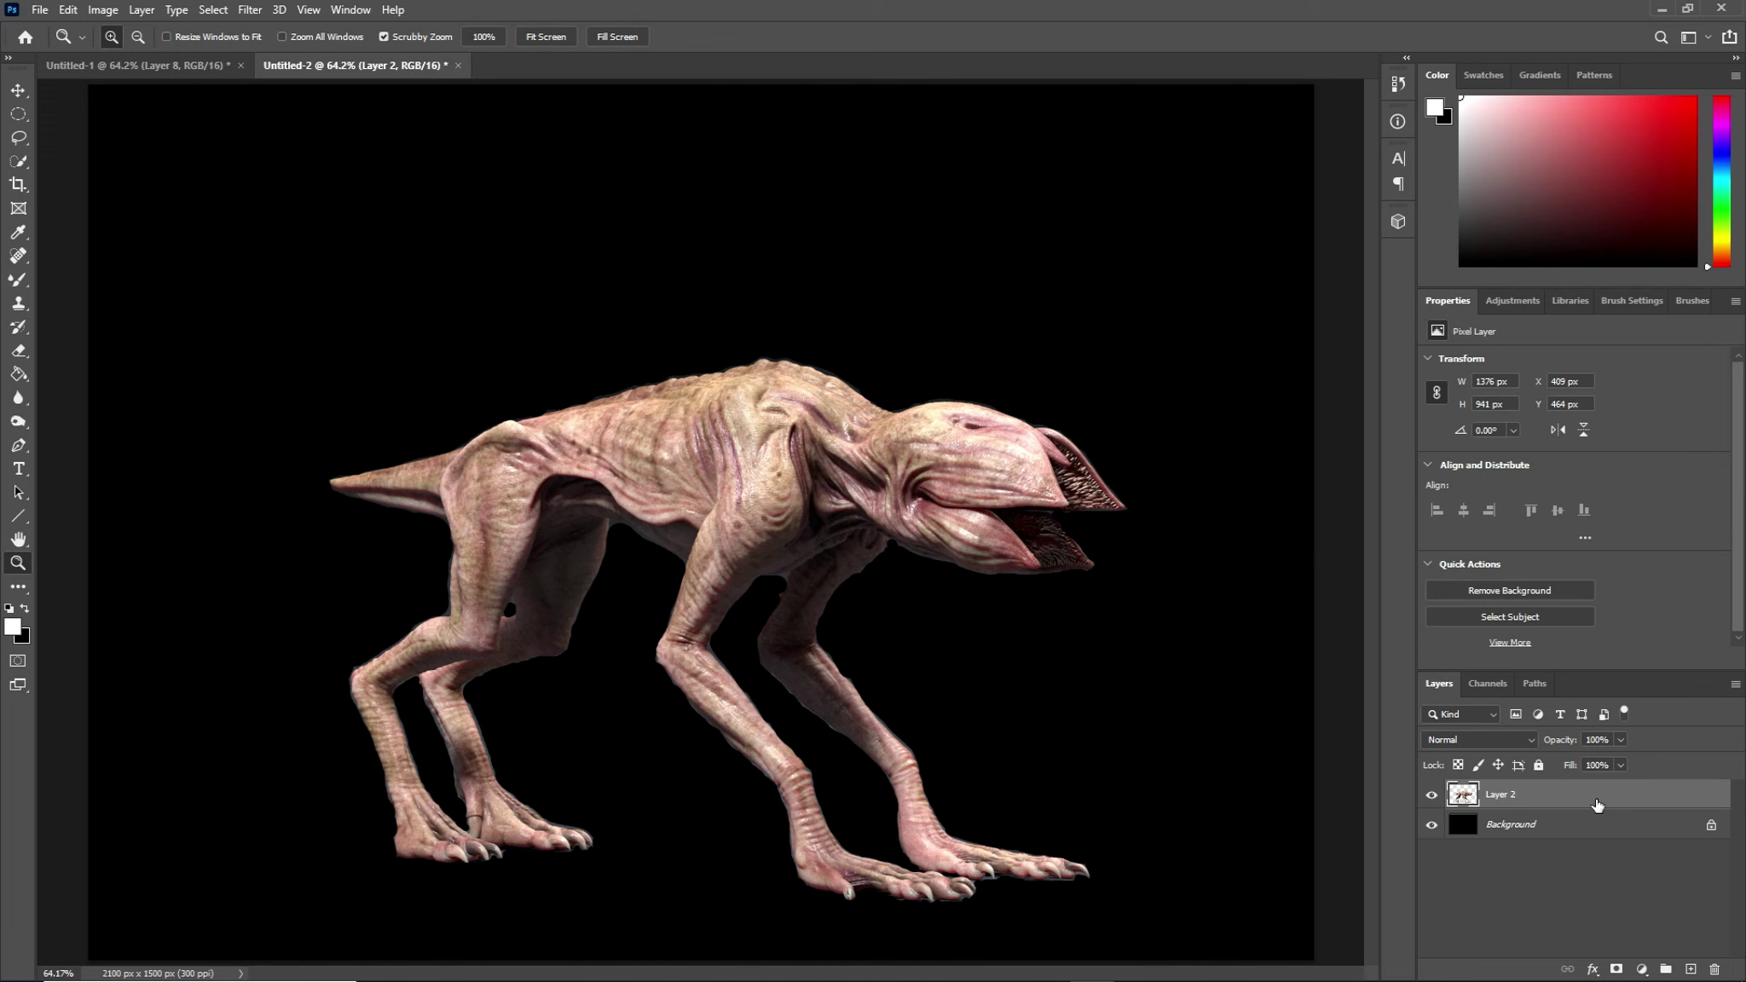
left_click_drag(1599, 794, 212, 95)
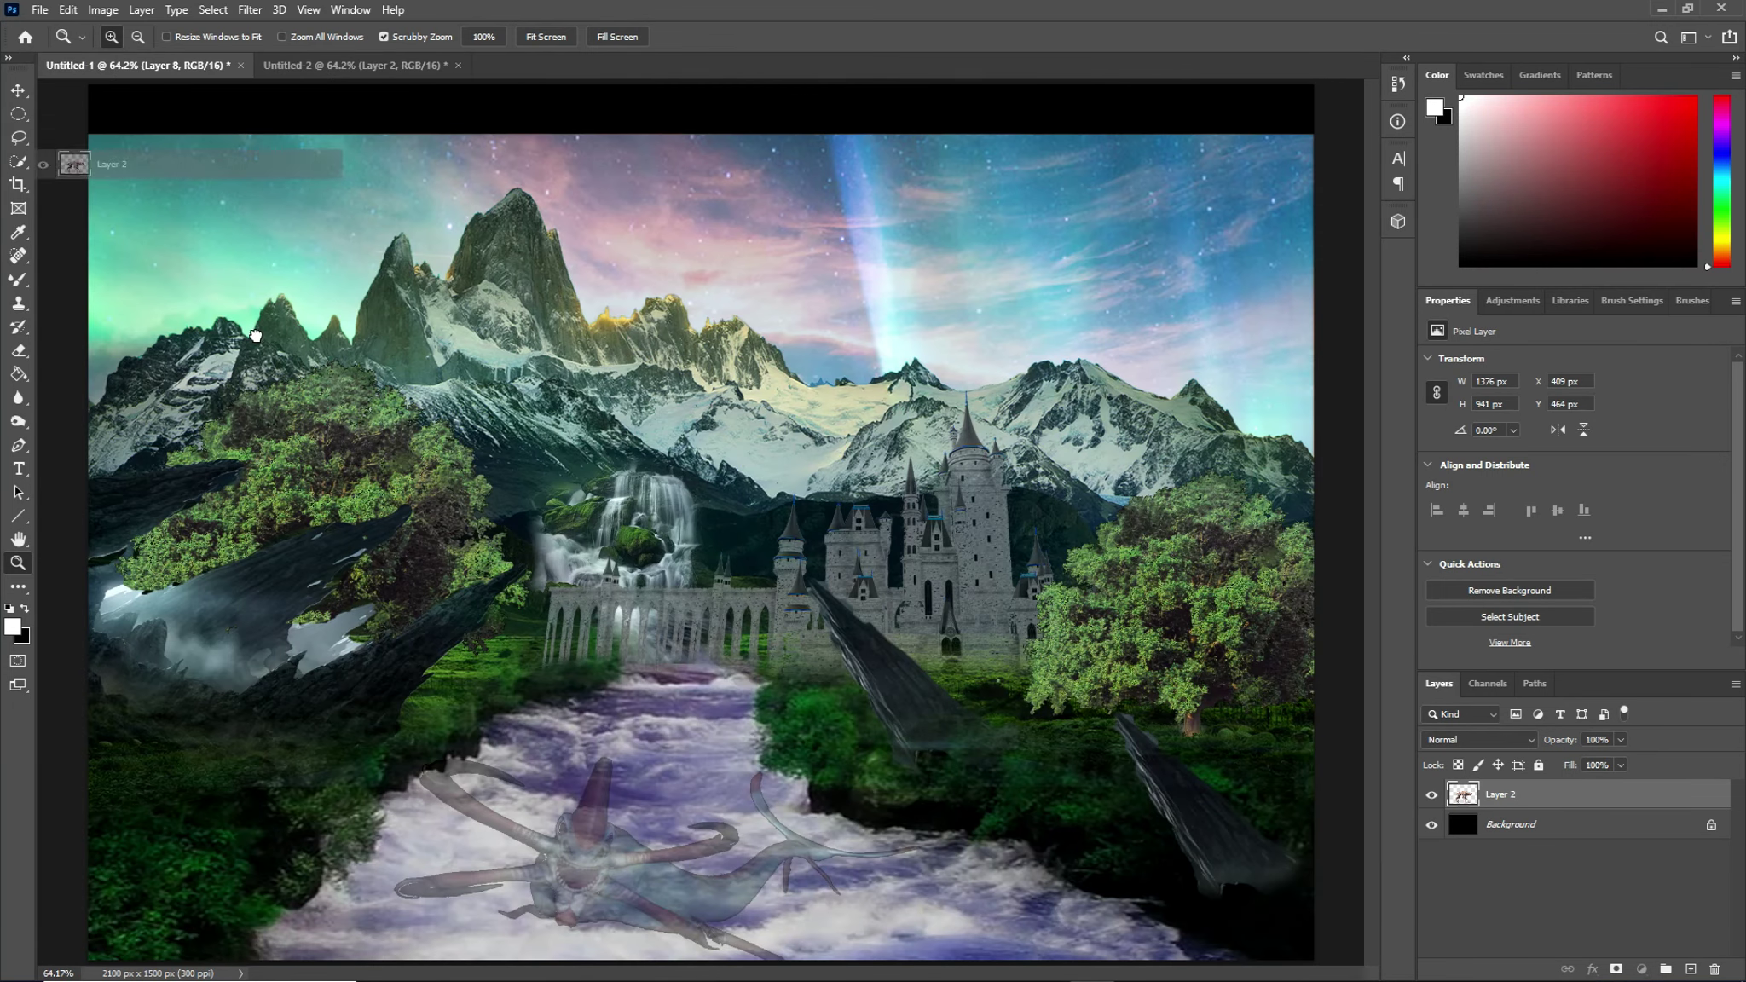
Step: Drop the creature into the landscape, scale it to about 34%, place bottom-left, tilt about 3°
mouse_move(212, 96)
left_mouse_down()
mouse_move(446, 862)
mouse_move(253, 798)
left_mouse_up()
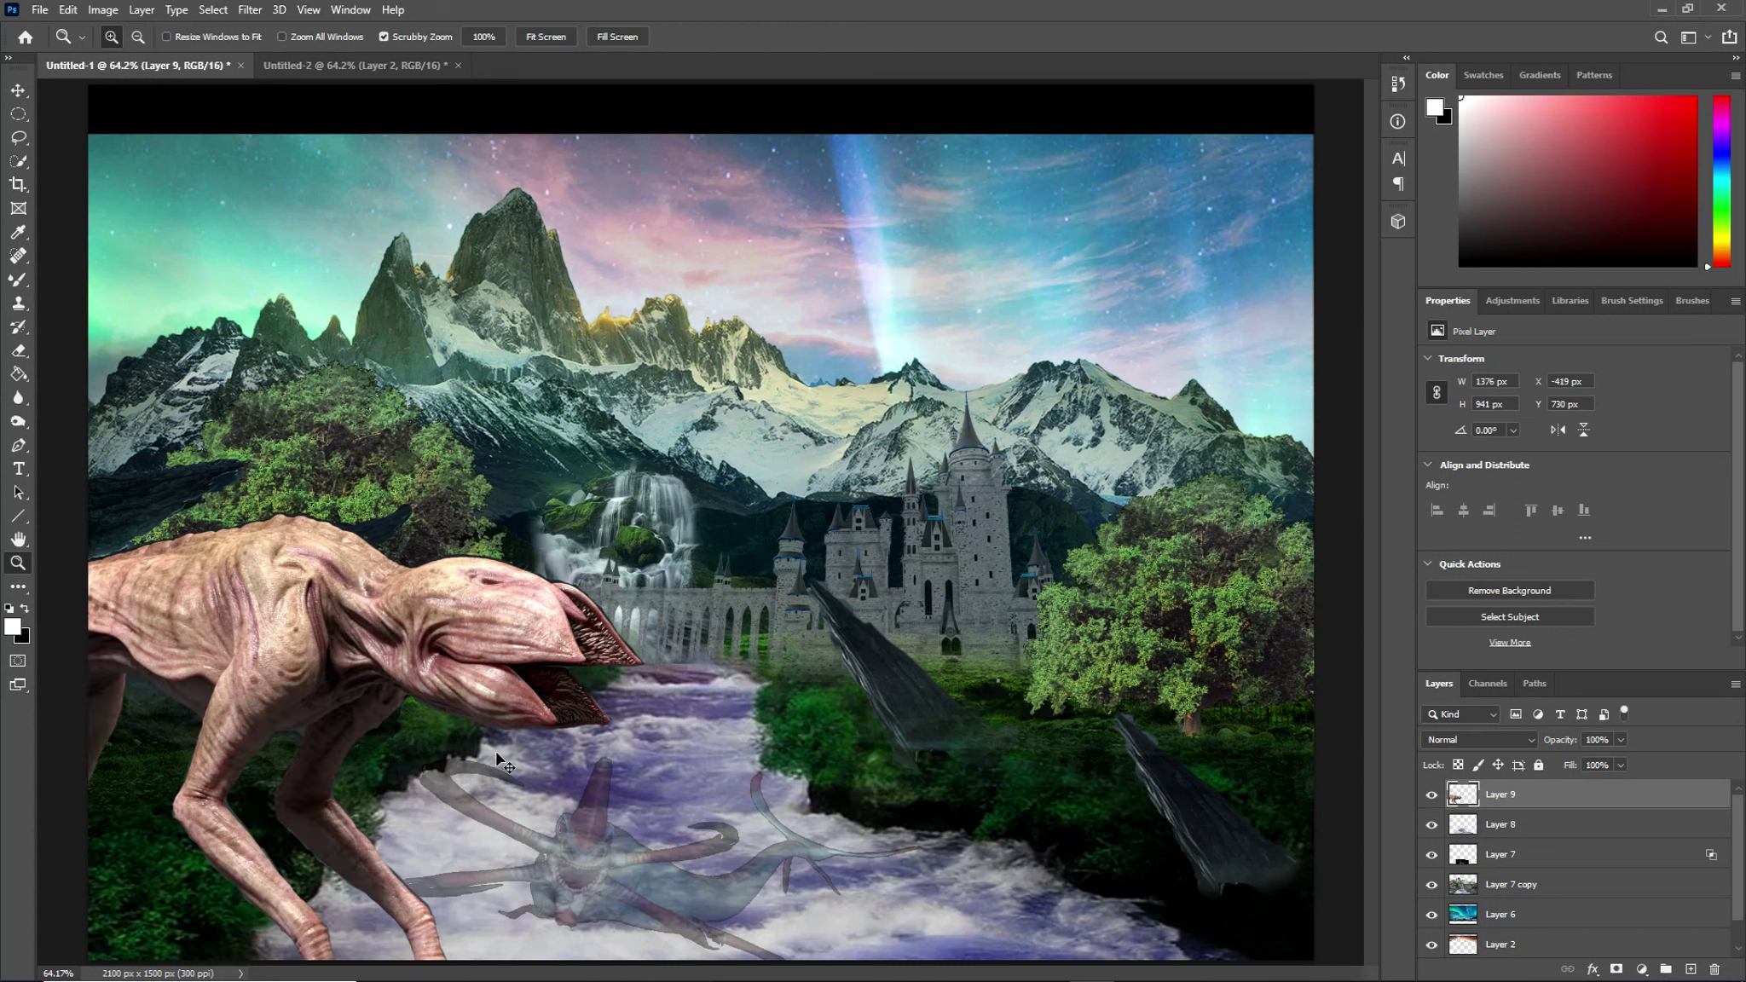
key("ctrl+t")
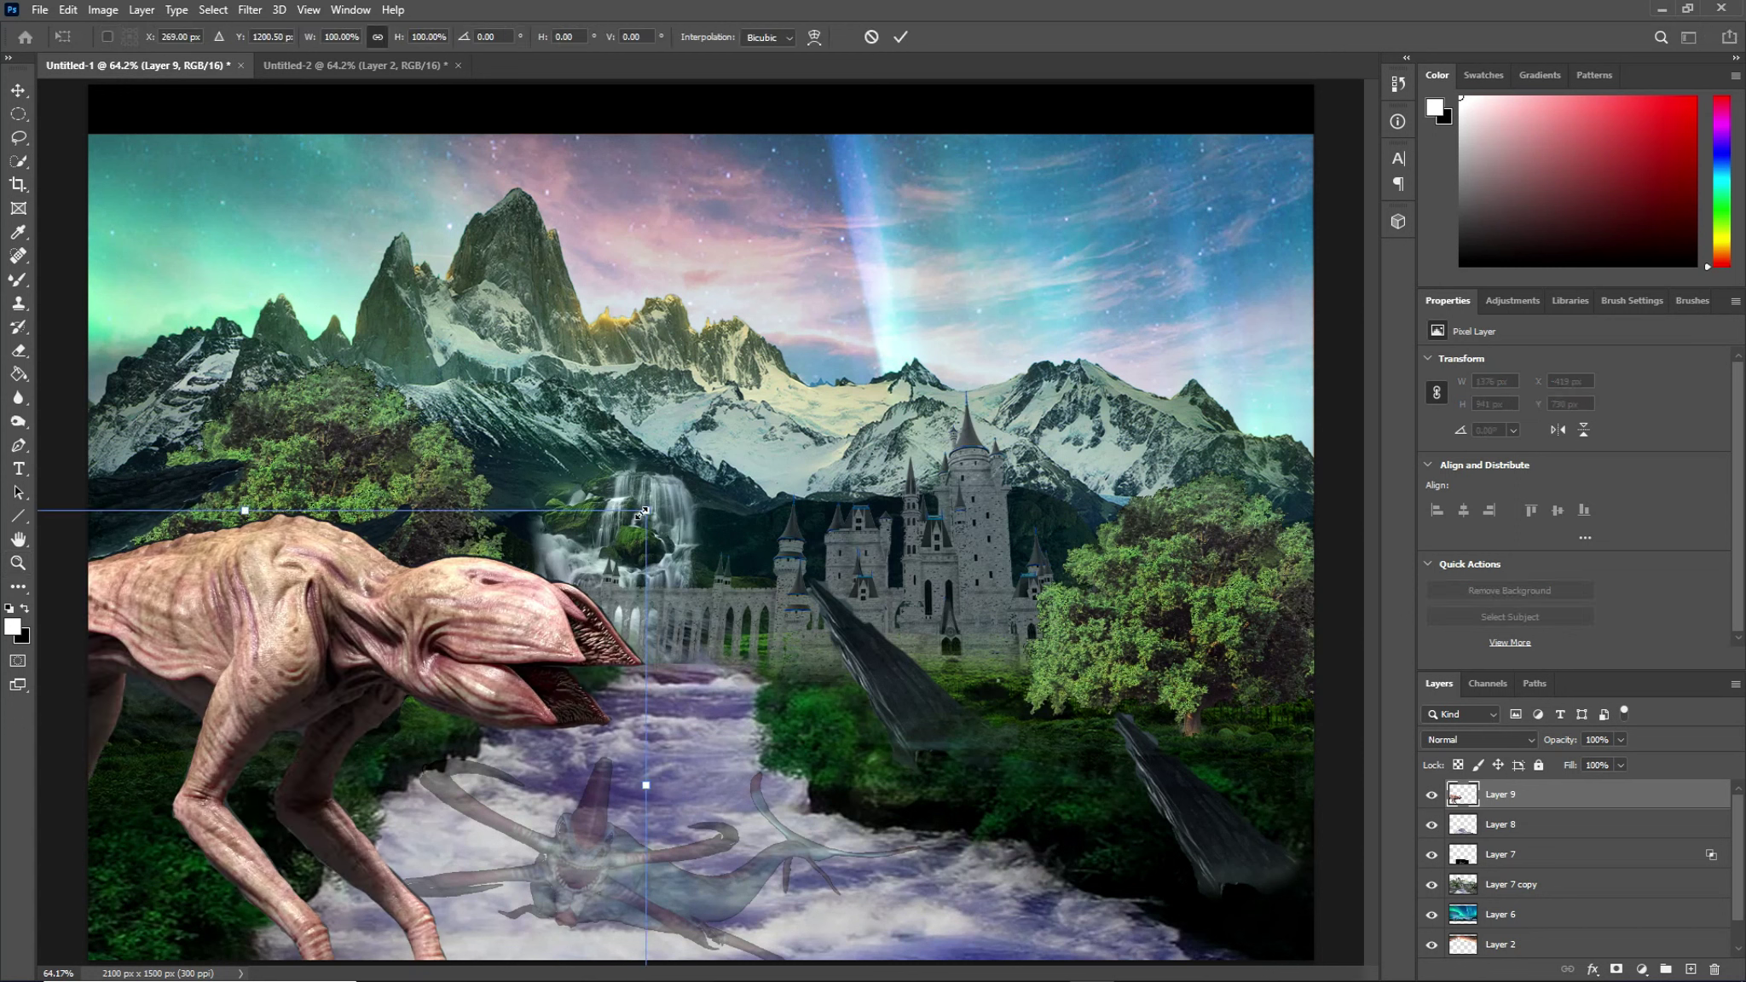
left_click_drag(646, 510, 285, 756)
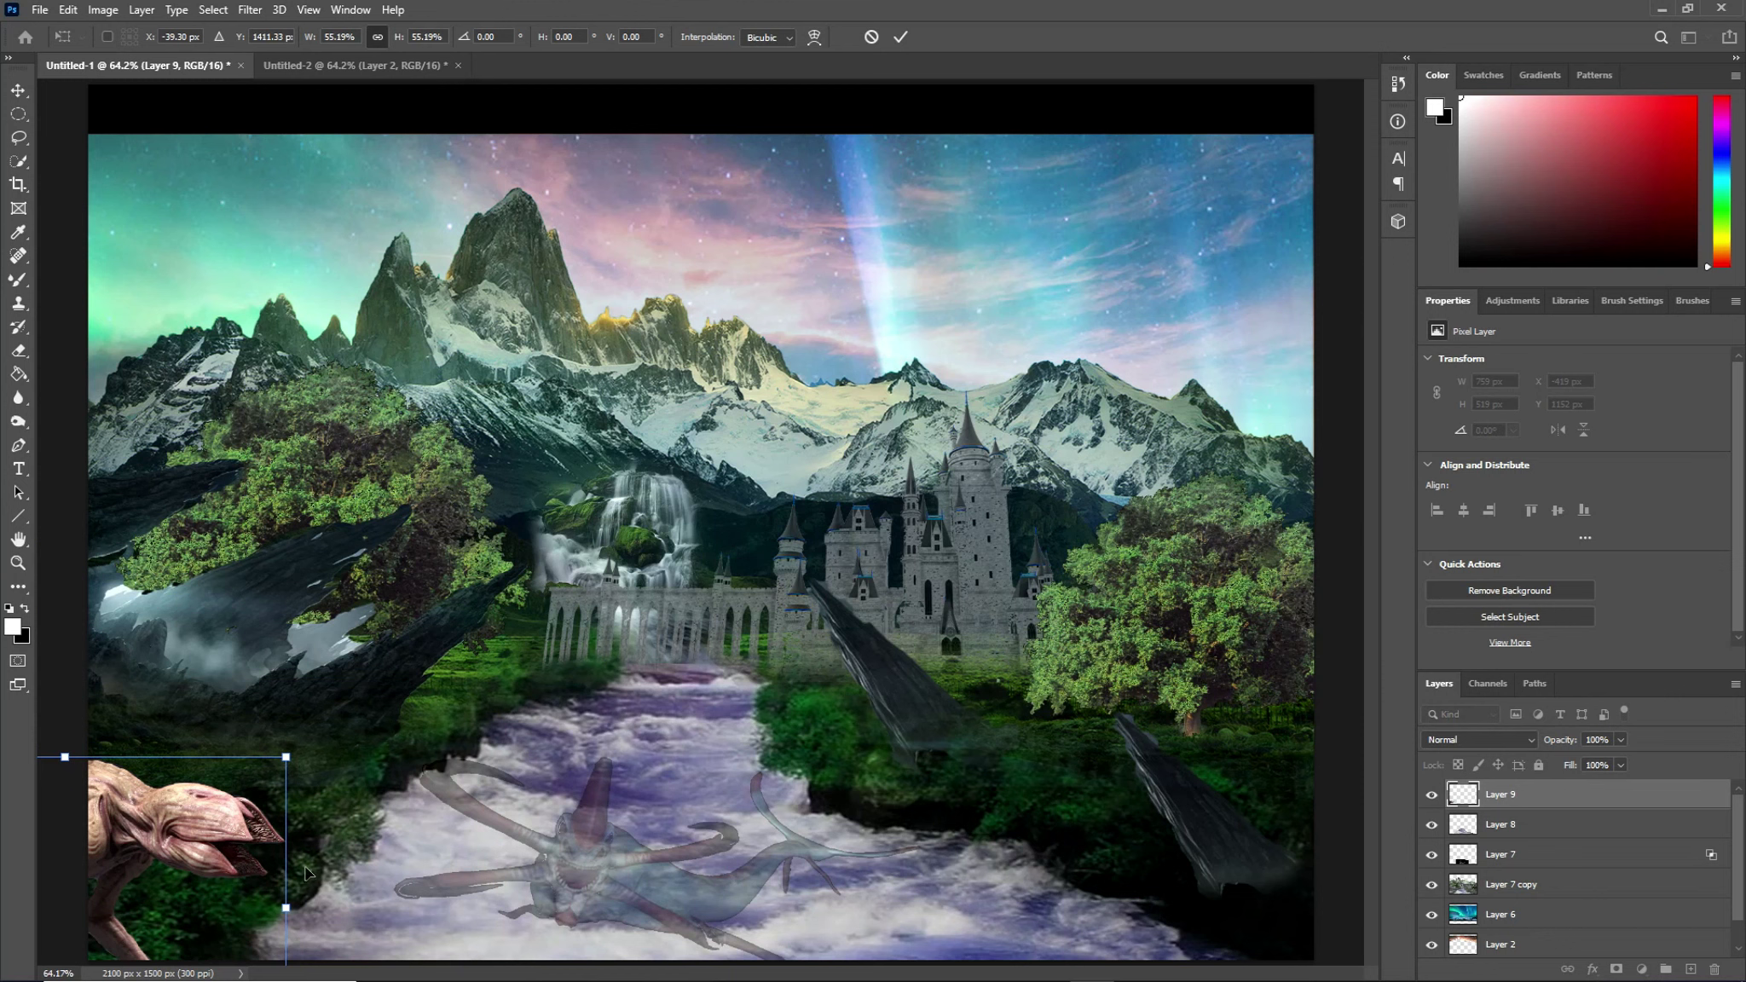
left_click_drag(239, 855, 578, 750)
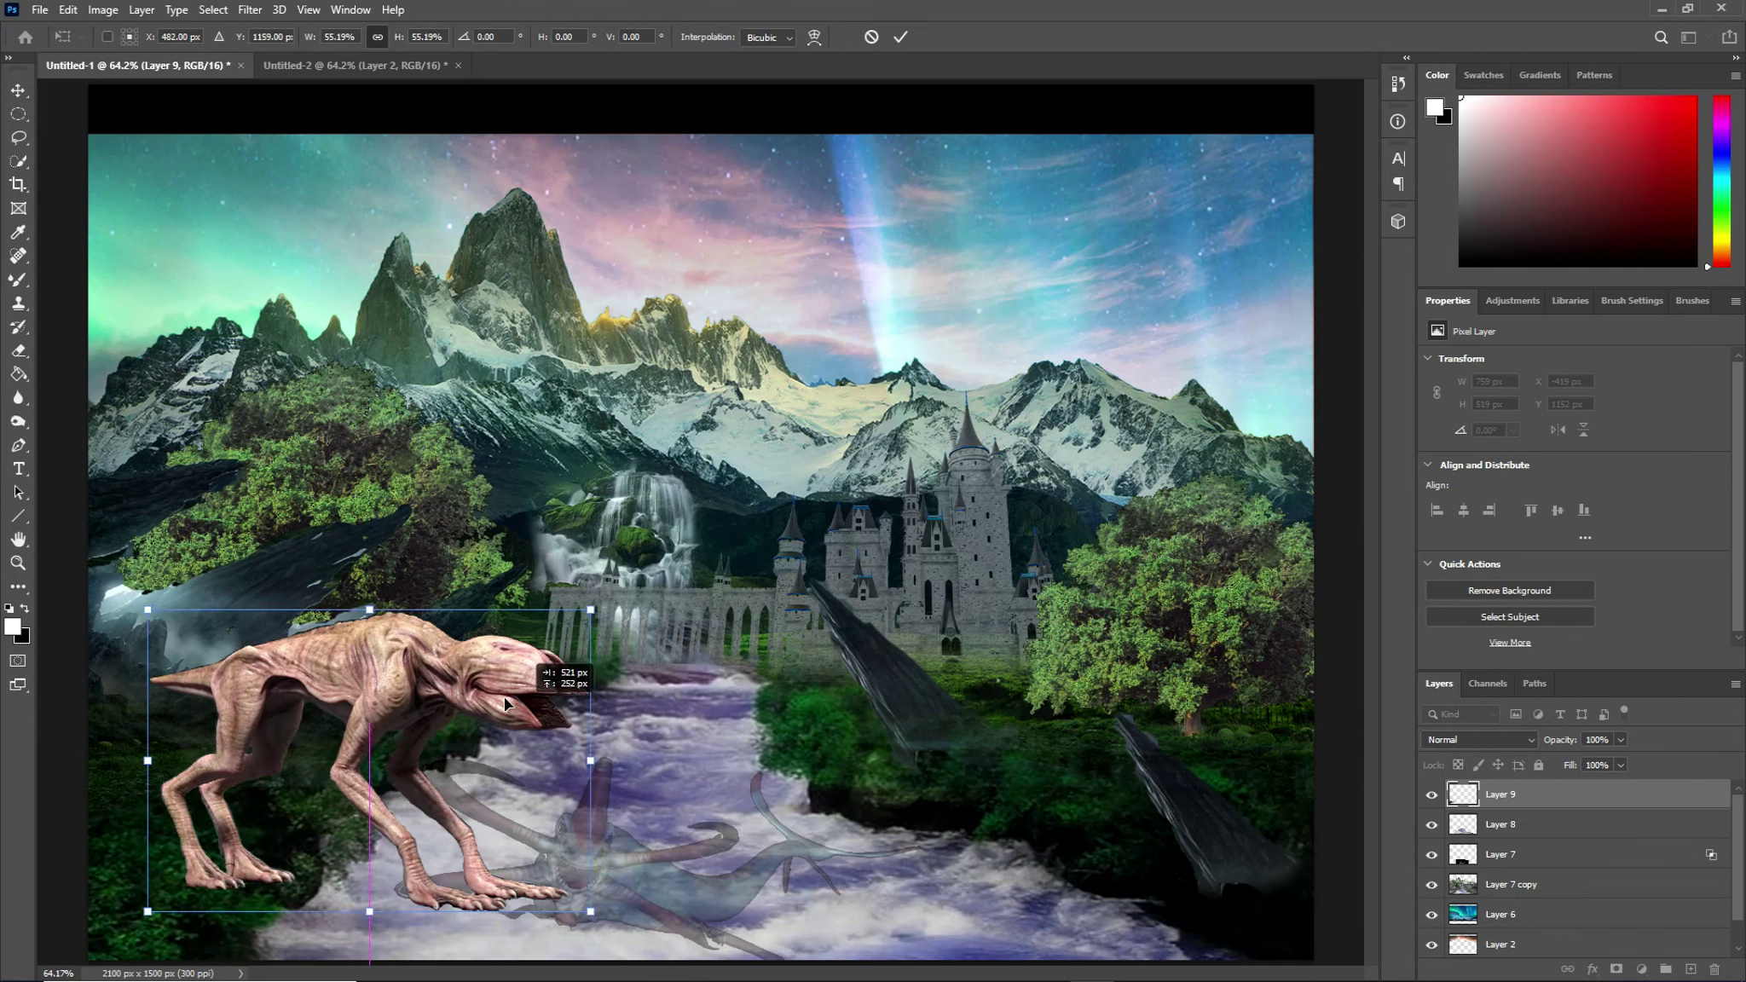
left_click_drag(578, 750, 472, 687)
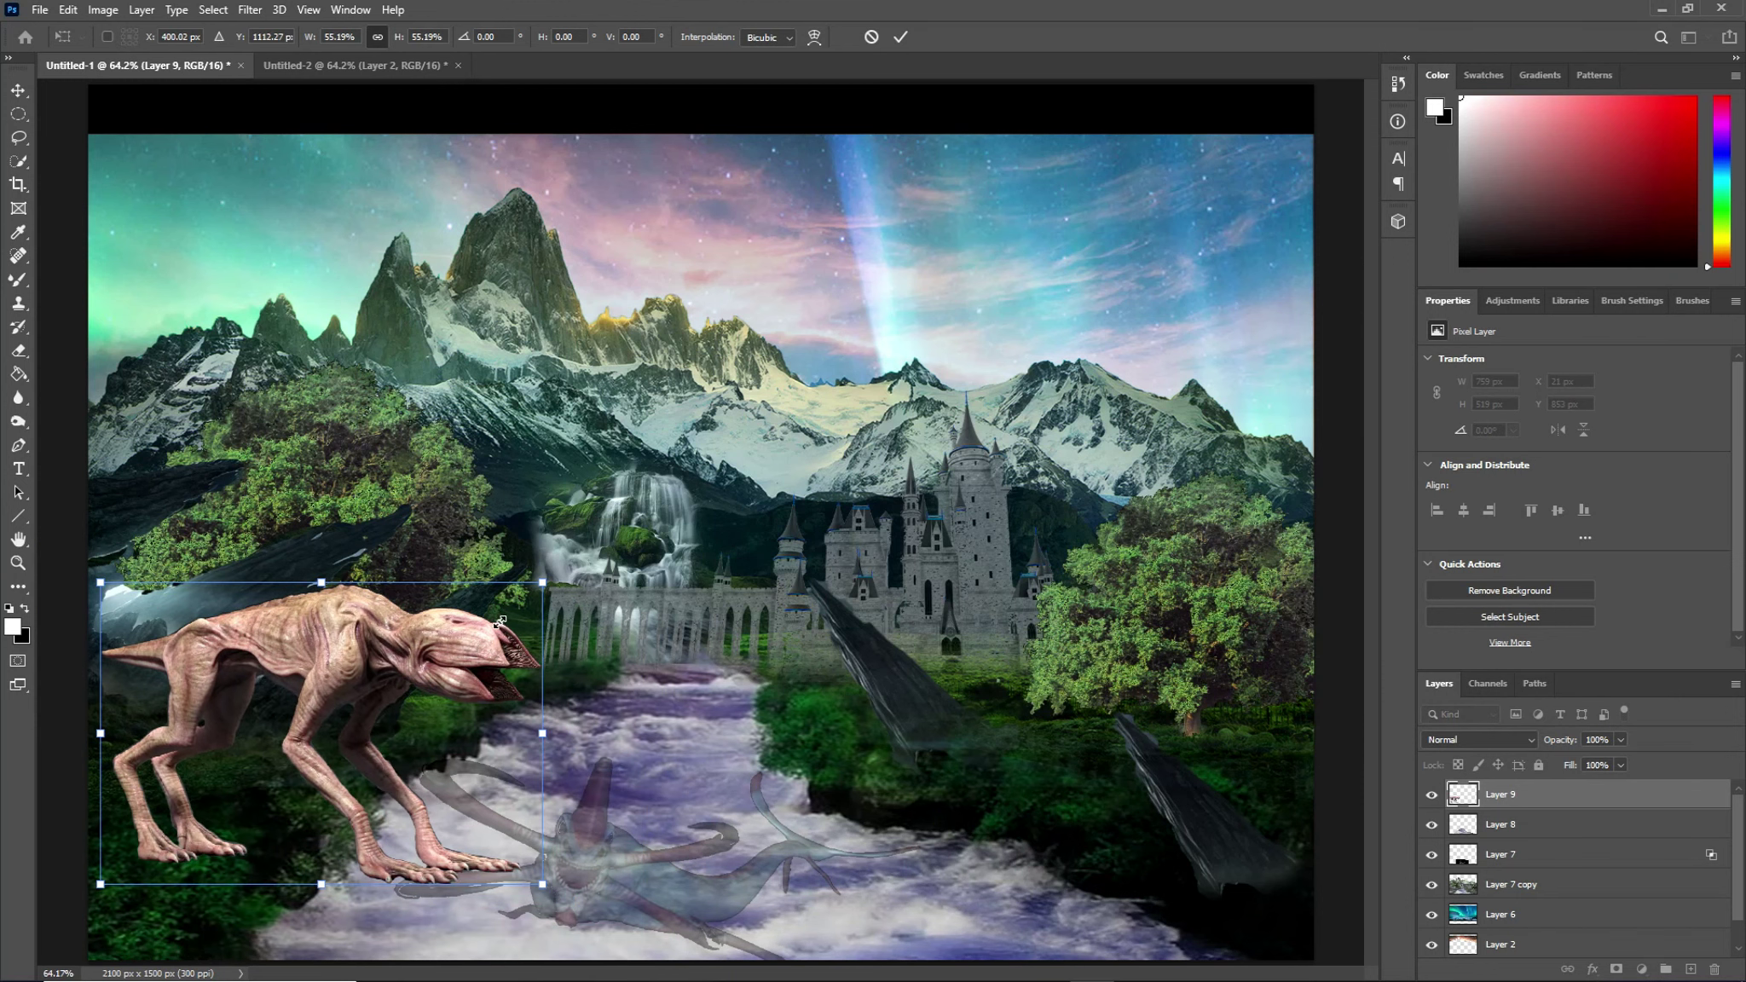
left_click_drag(543, 583, 369, 700)
left_click_drag(279, 799, 204, 774)
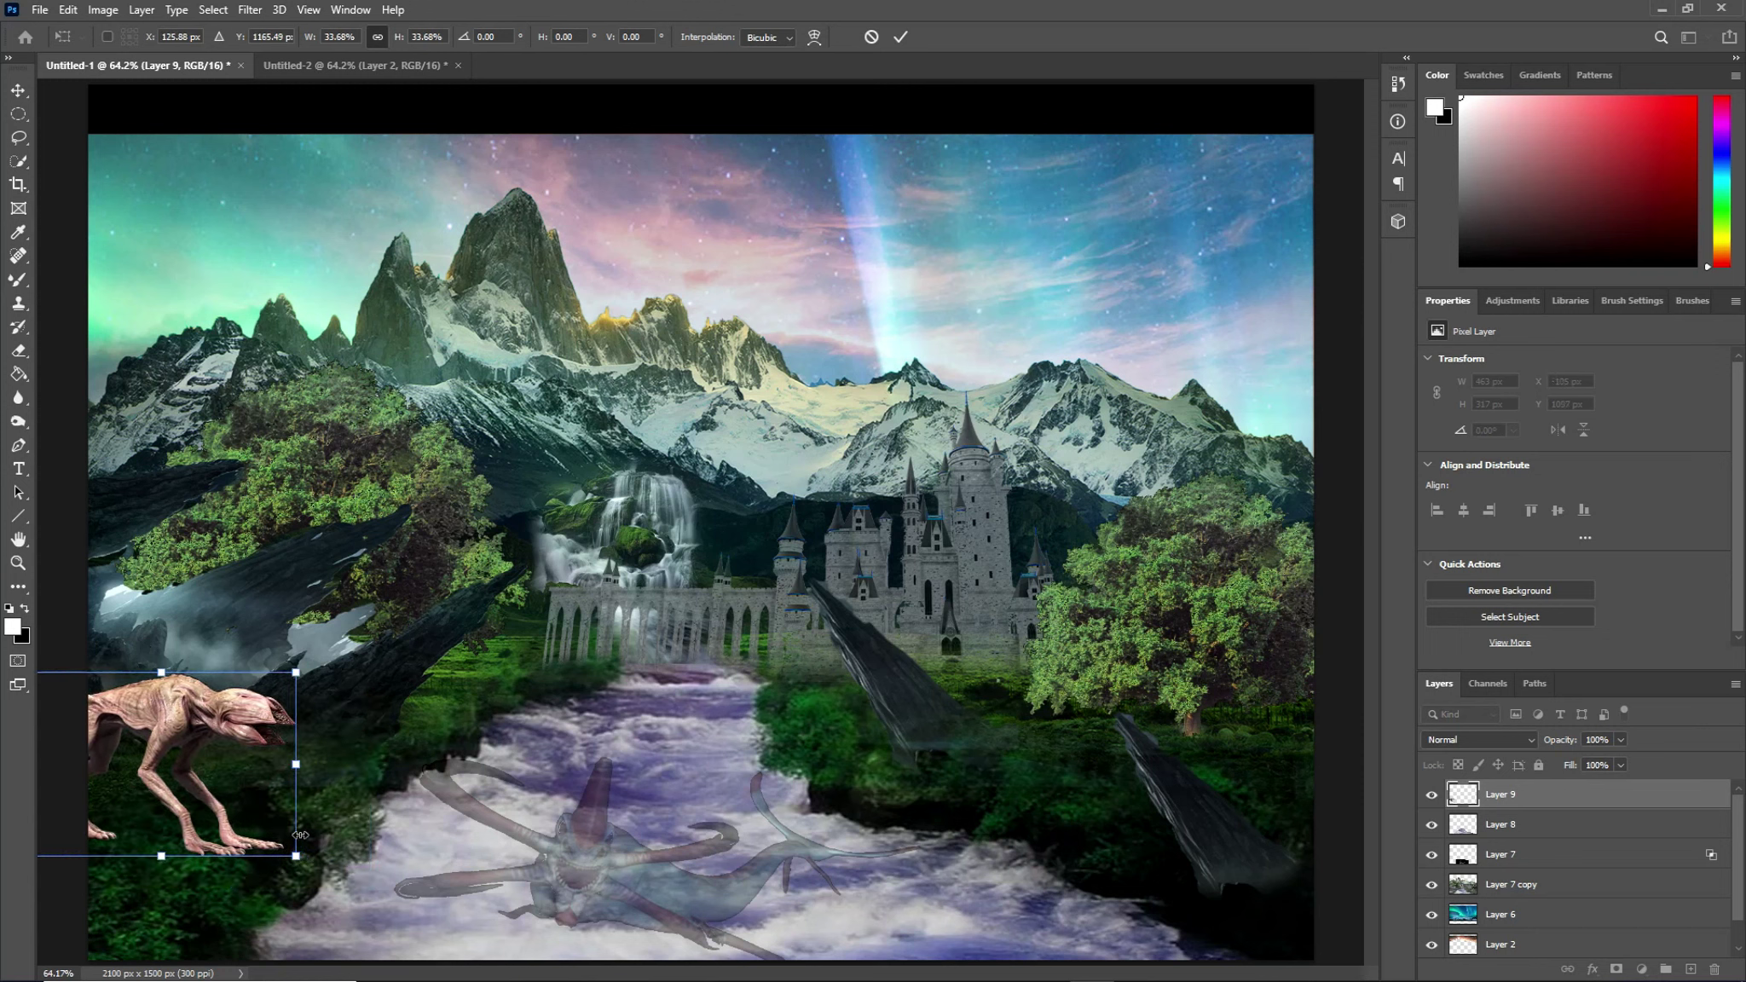
left_click_drag(317, 861, 312, 869)
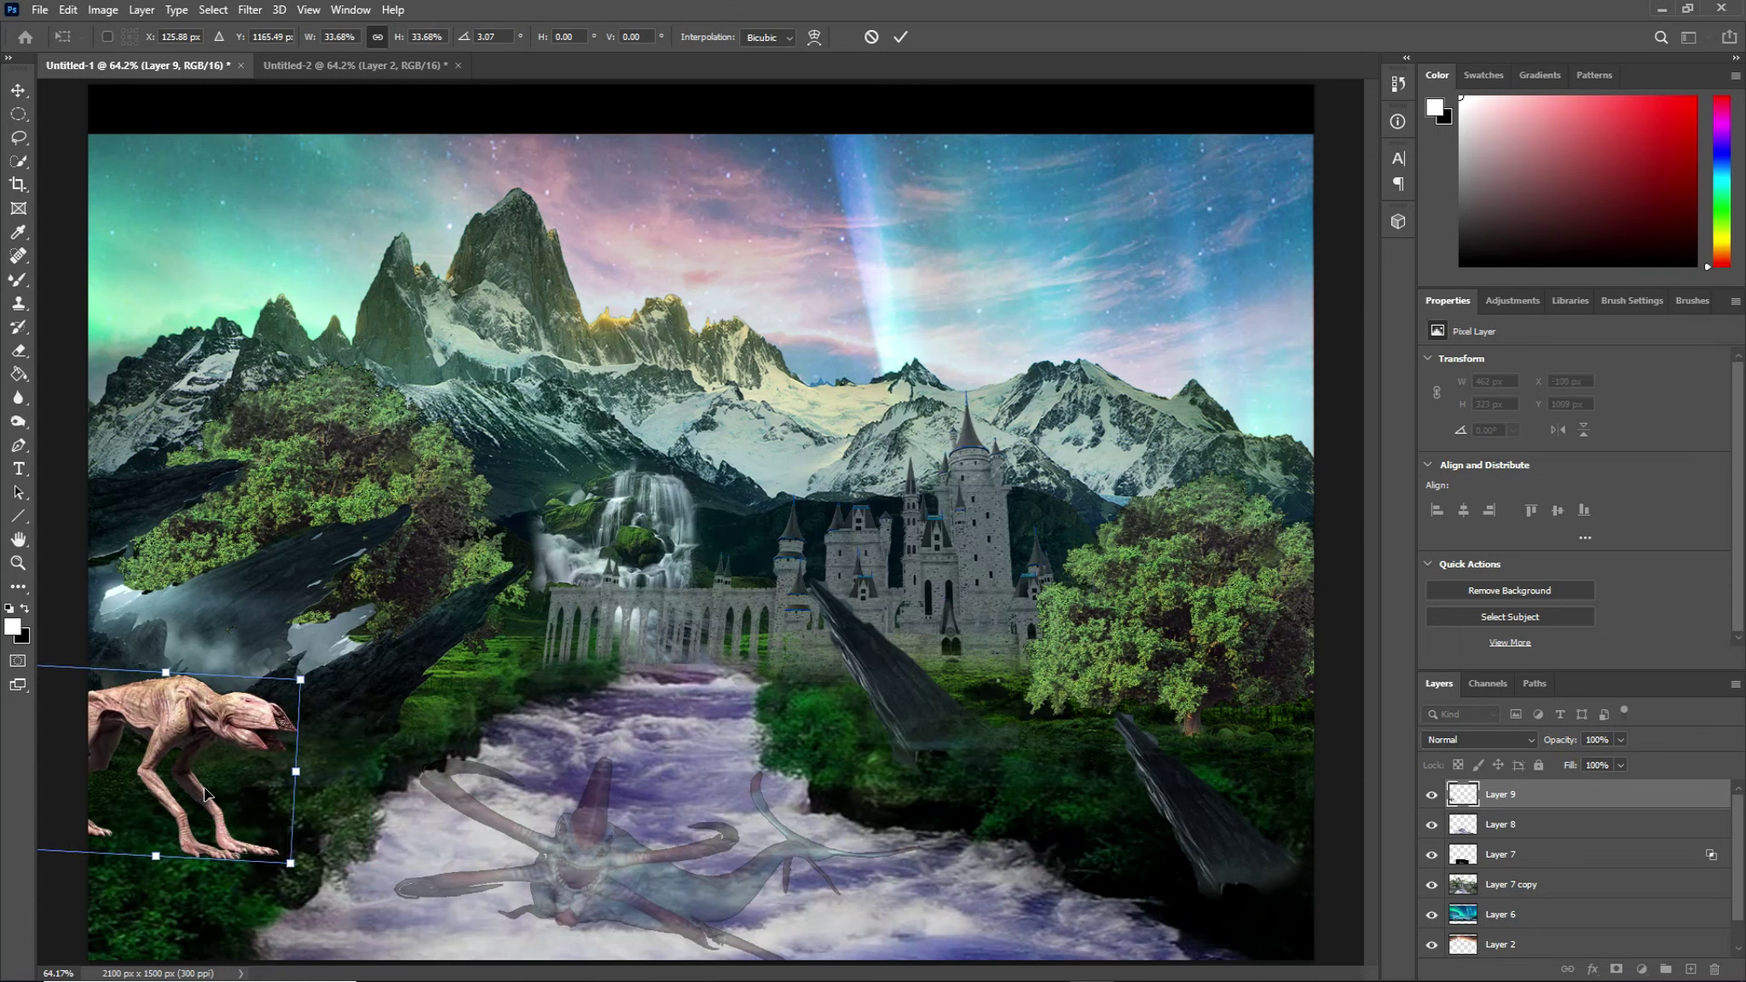
left_click_drag(205, 803, 214, 792)
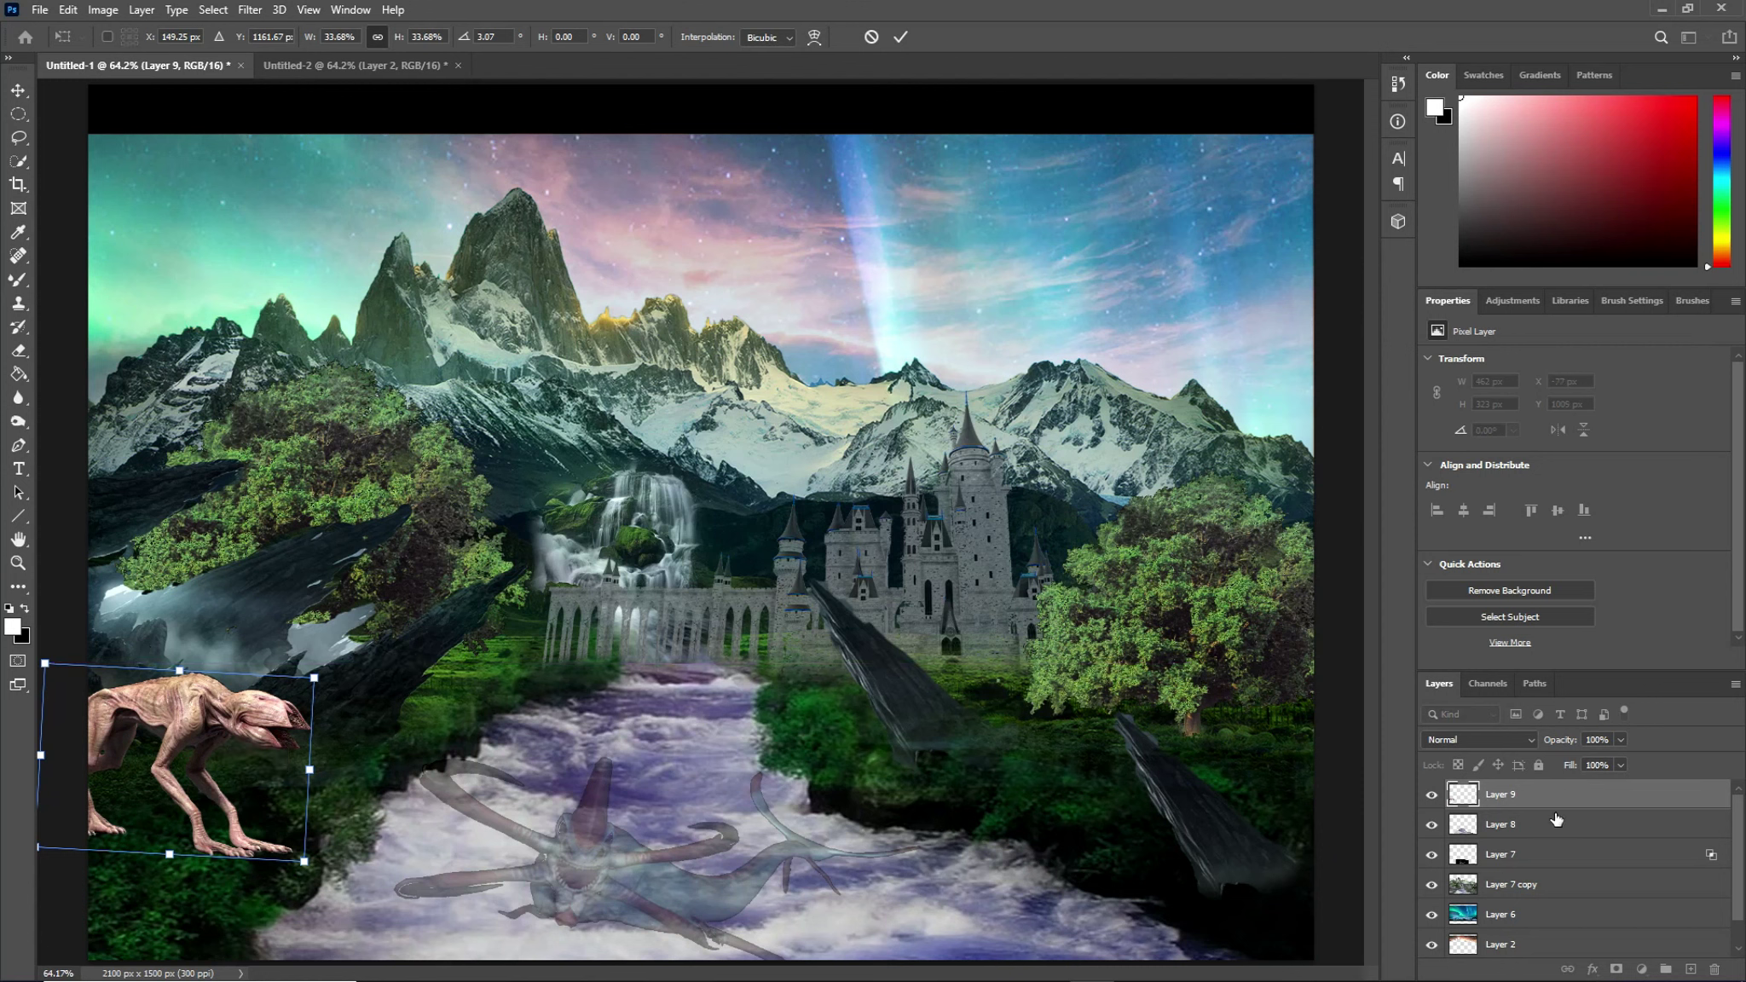
key("Return")
key("z")
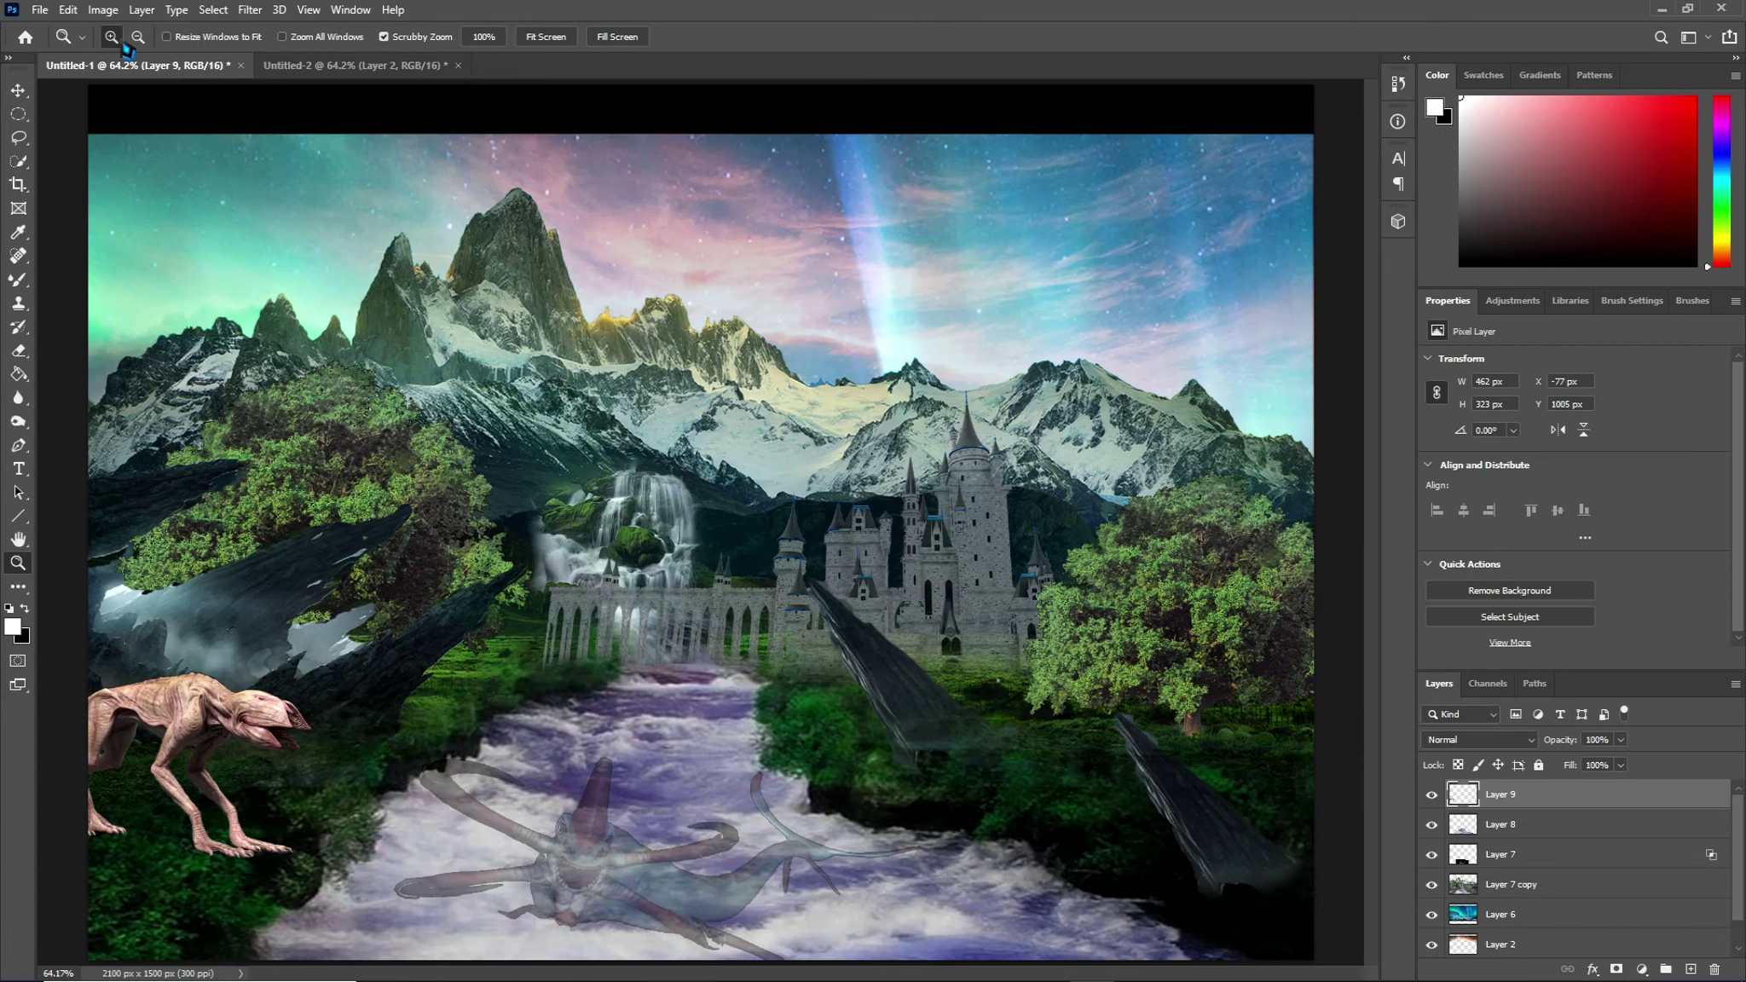
Step: Recolour Layer 9 with Hue/Saturation at Hue -105, Saturation -51, Lightness -27
left_click(103, 9)
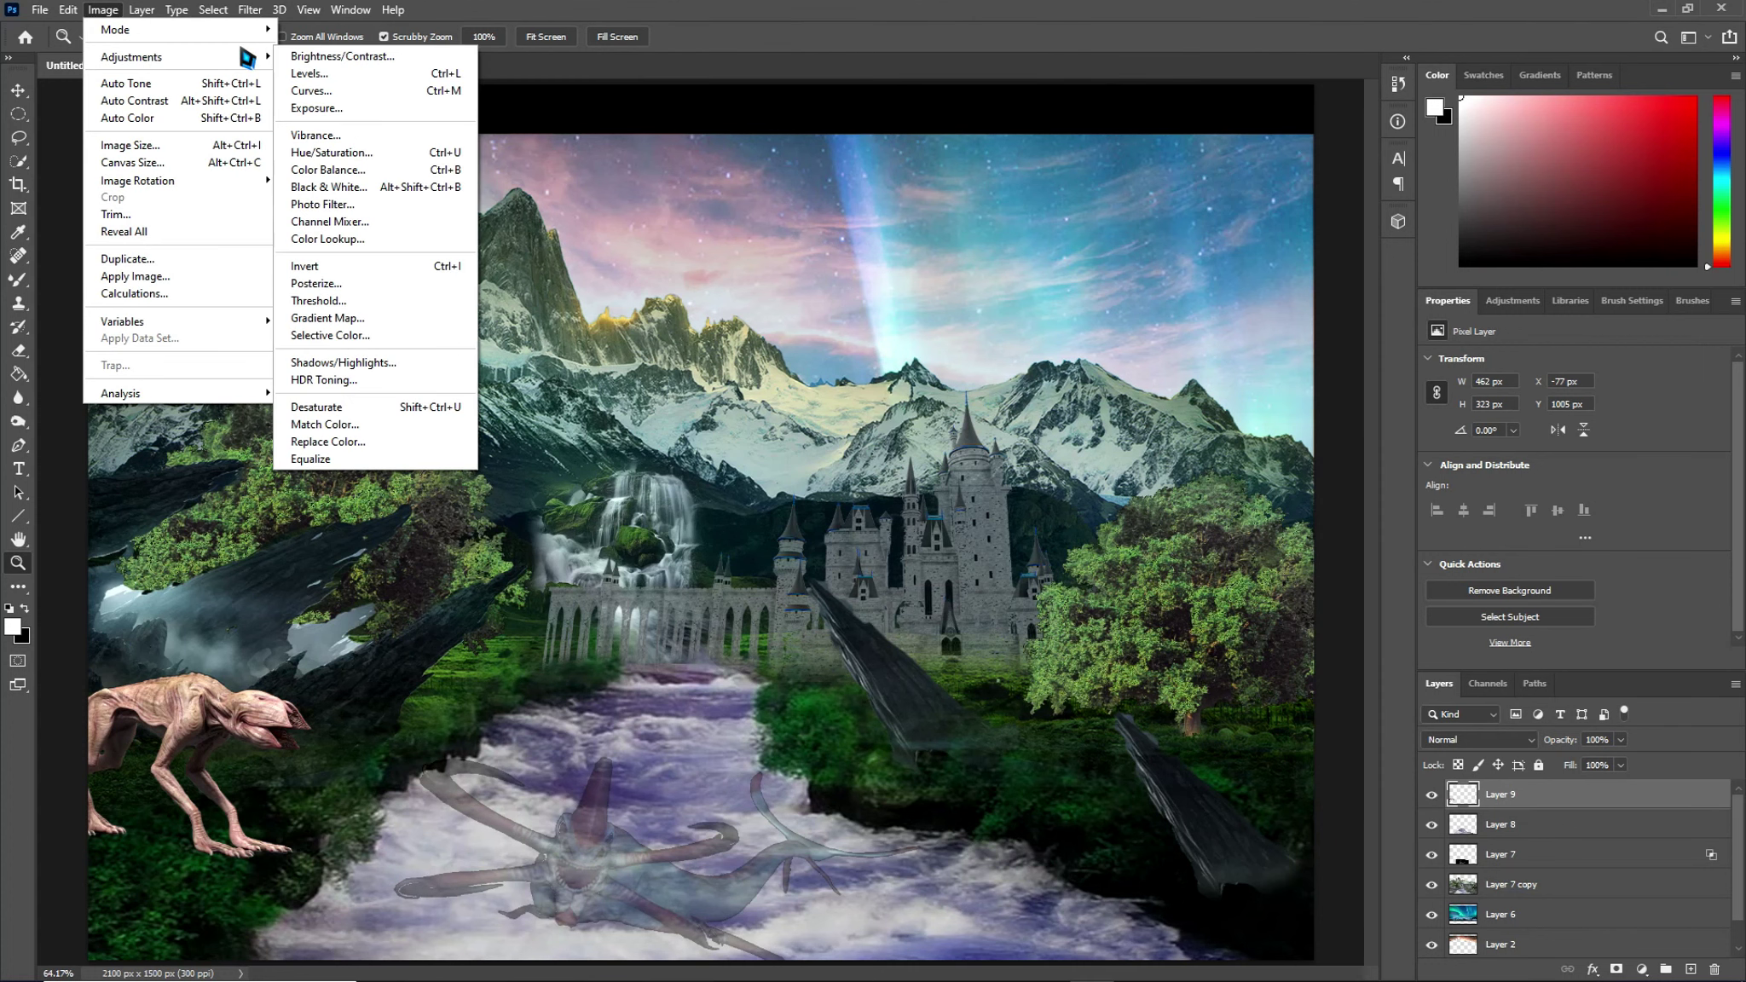
mouse_move(132, 56)
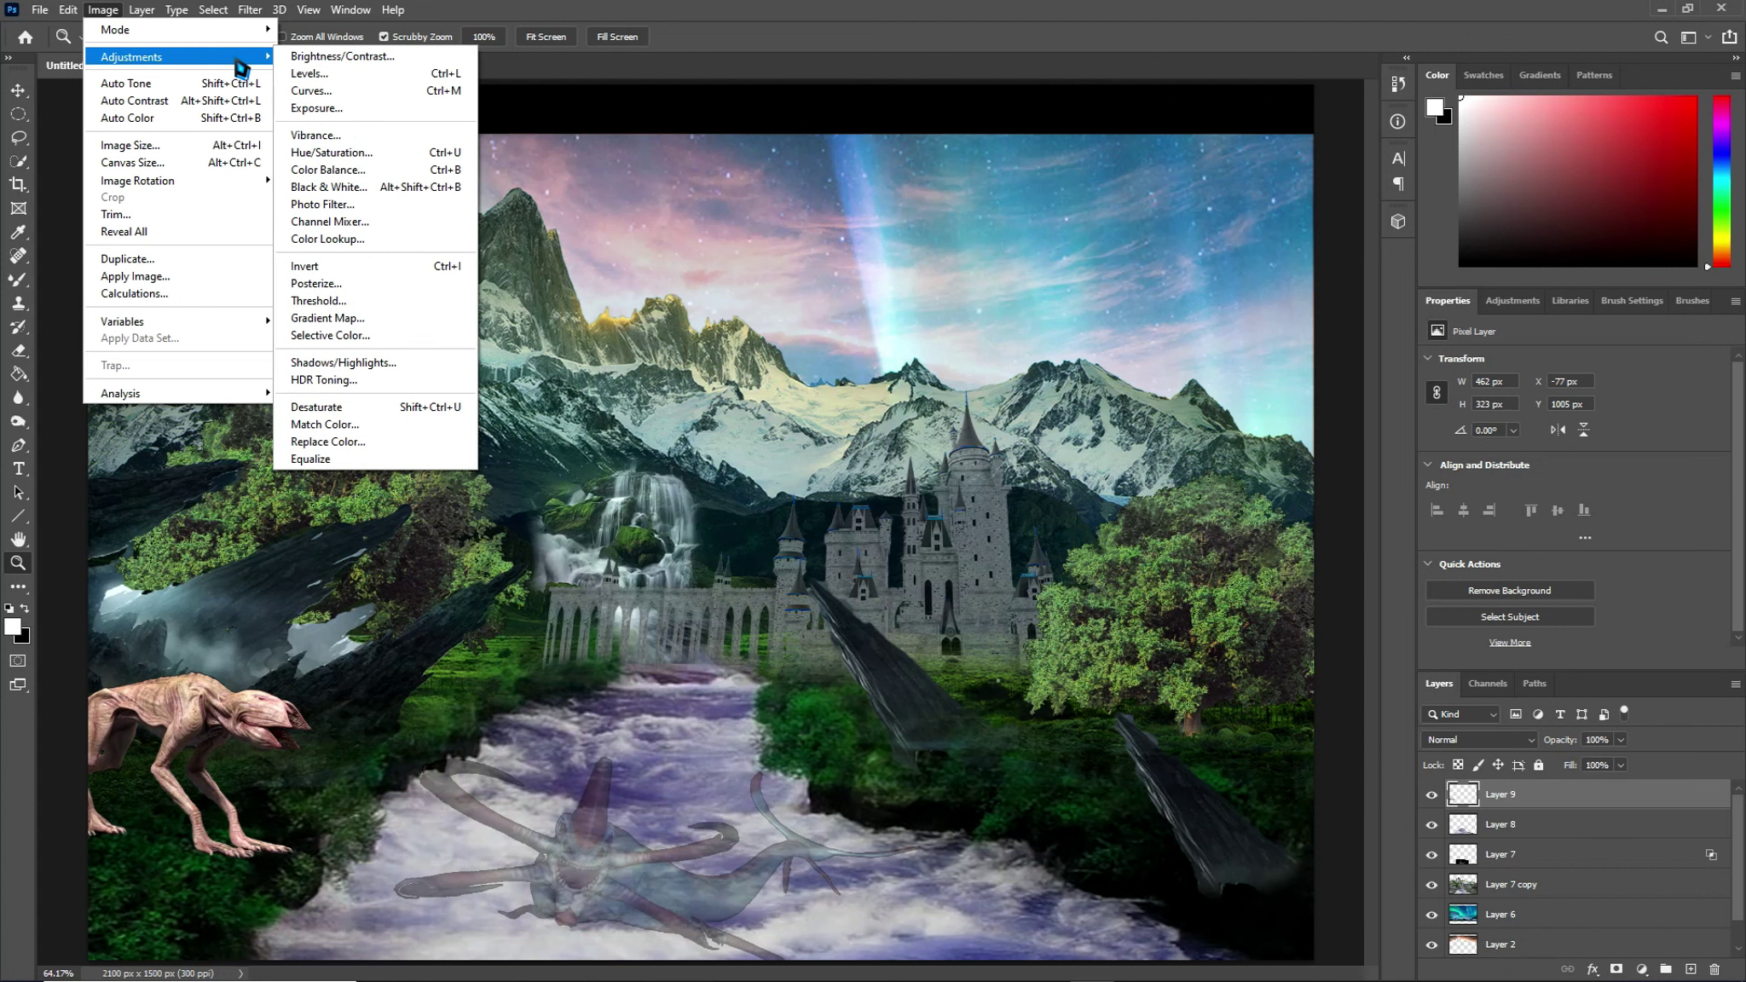
key("Escape")
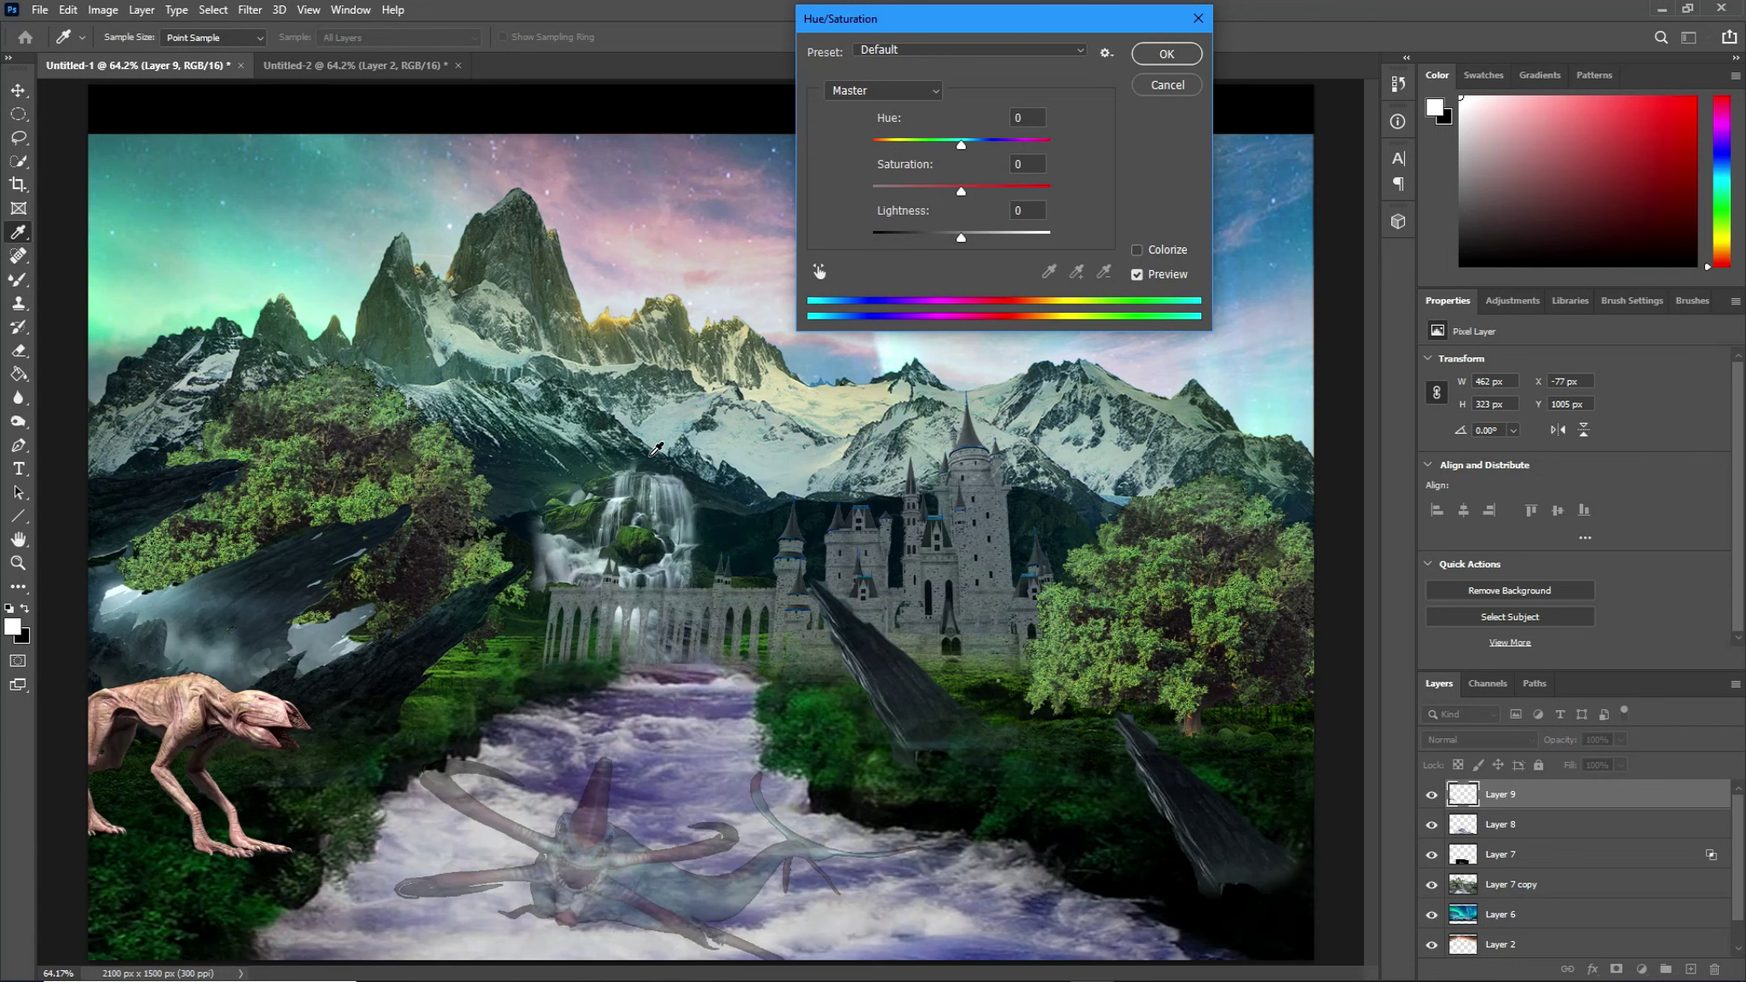
left_click_drag(963, 241, 934, 252)
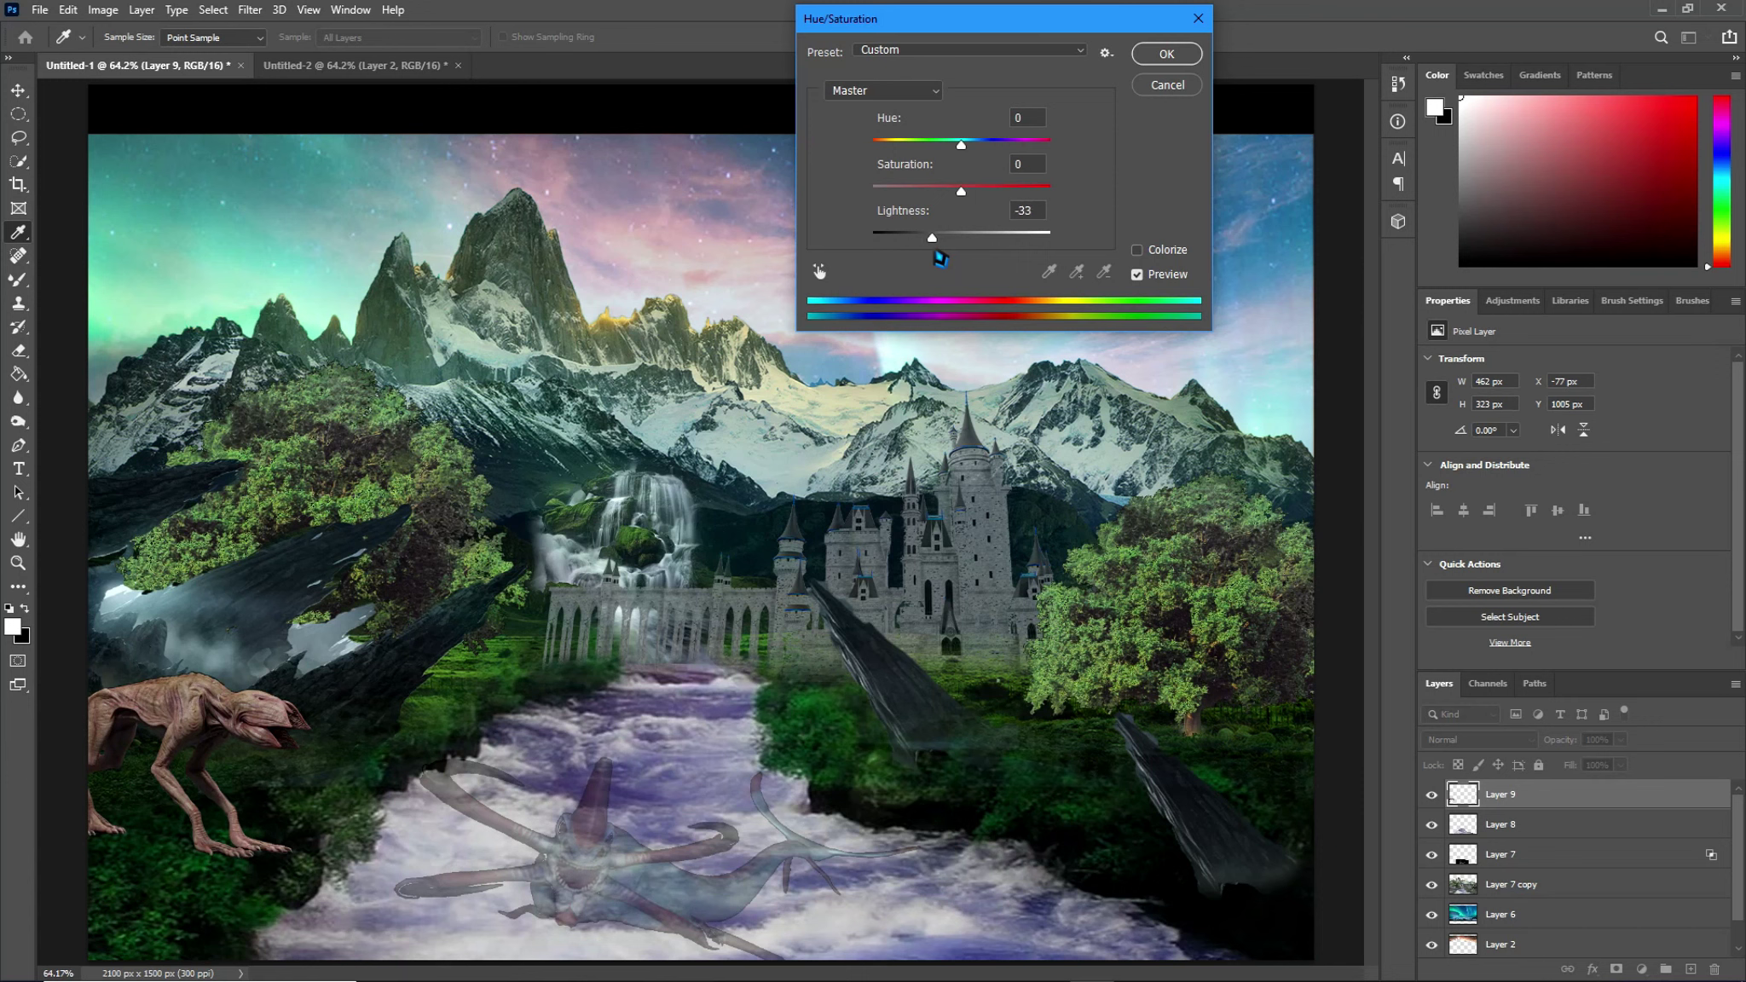
left_click_drag(940, 258, 945, 256)
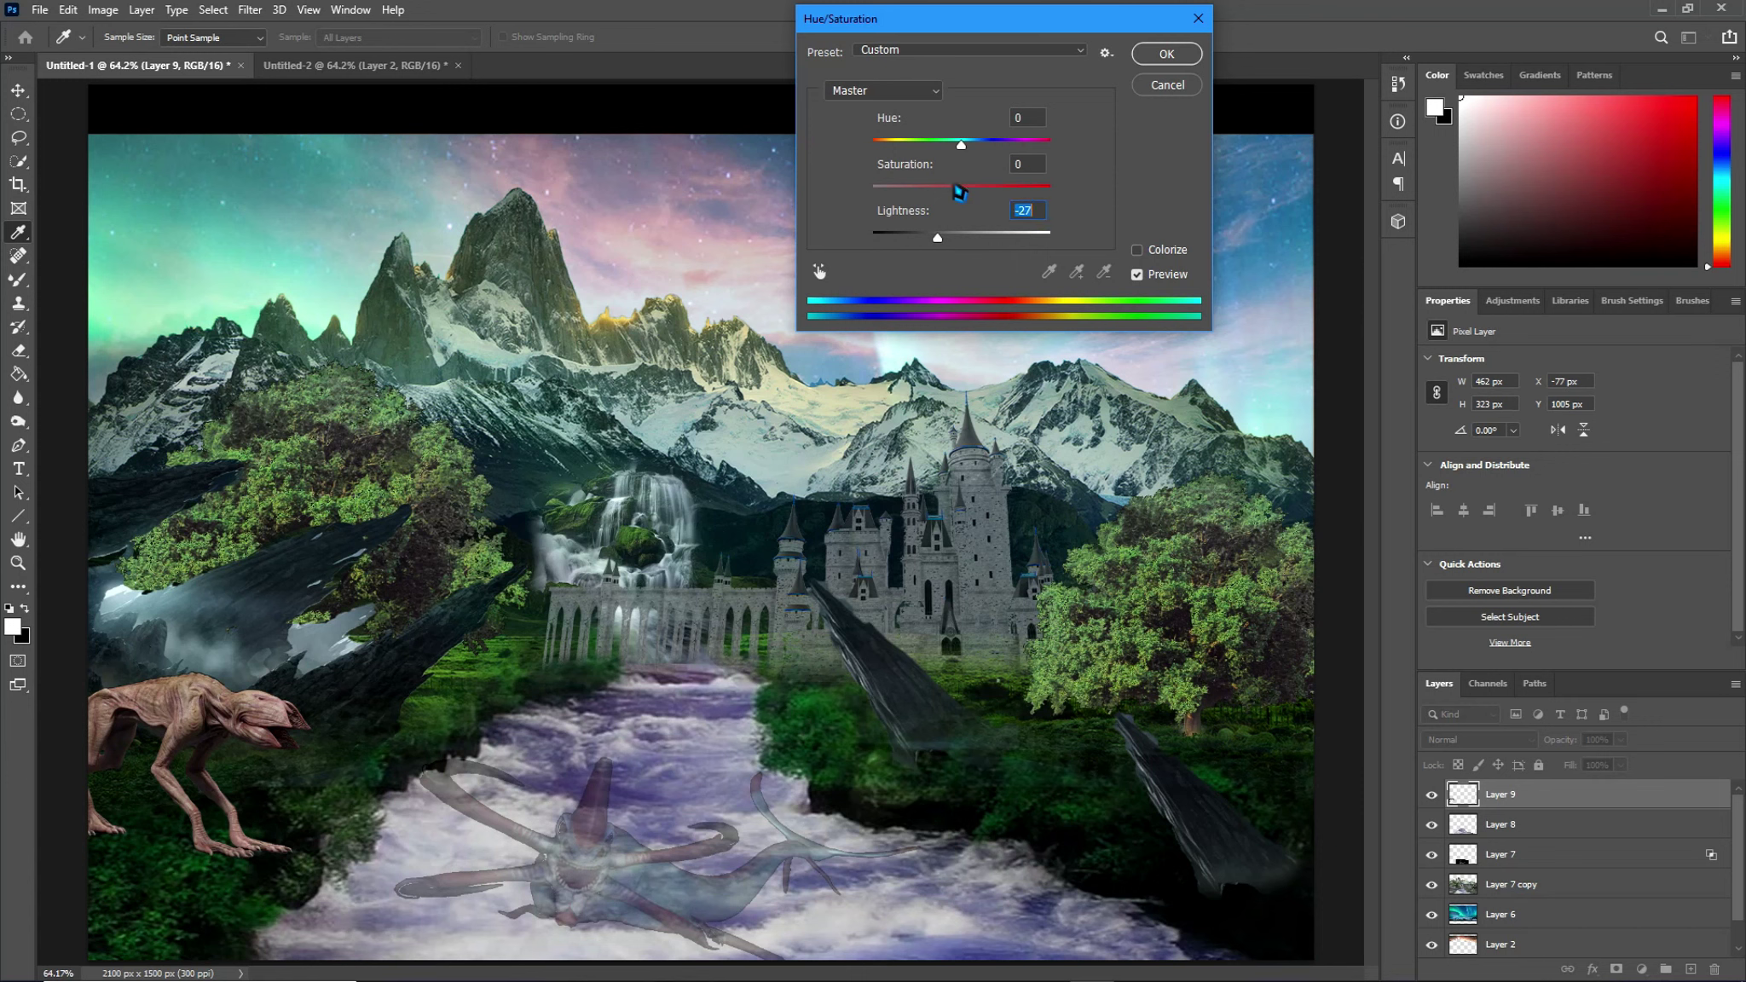
left_click_drag(960, 191, 998, 197)
mouse_move(961, 145)
left_mouse_down()
mouse_move(1079, 160)
mouse_move(1056, 162)
left_mouse_up()
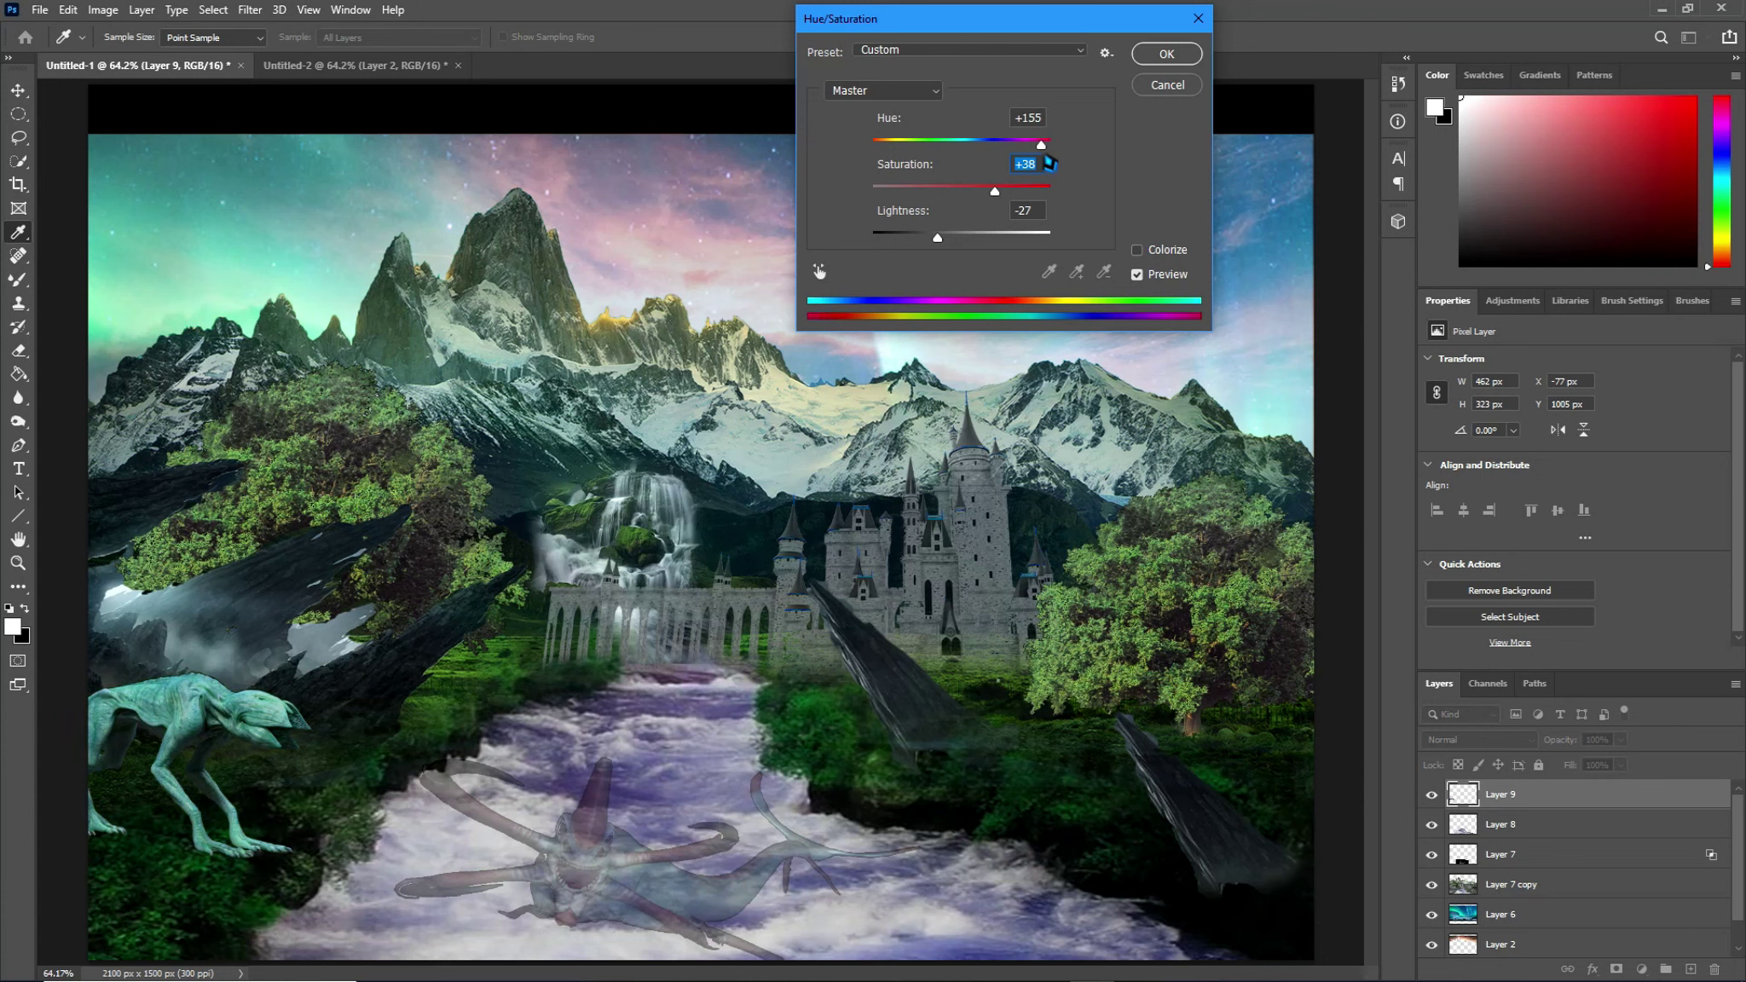
left_click_drag(1055, 158, 932, 208)
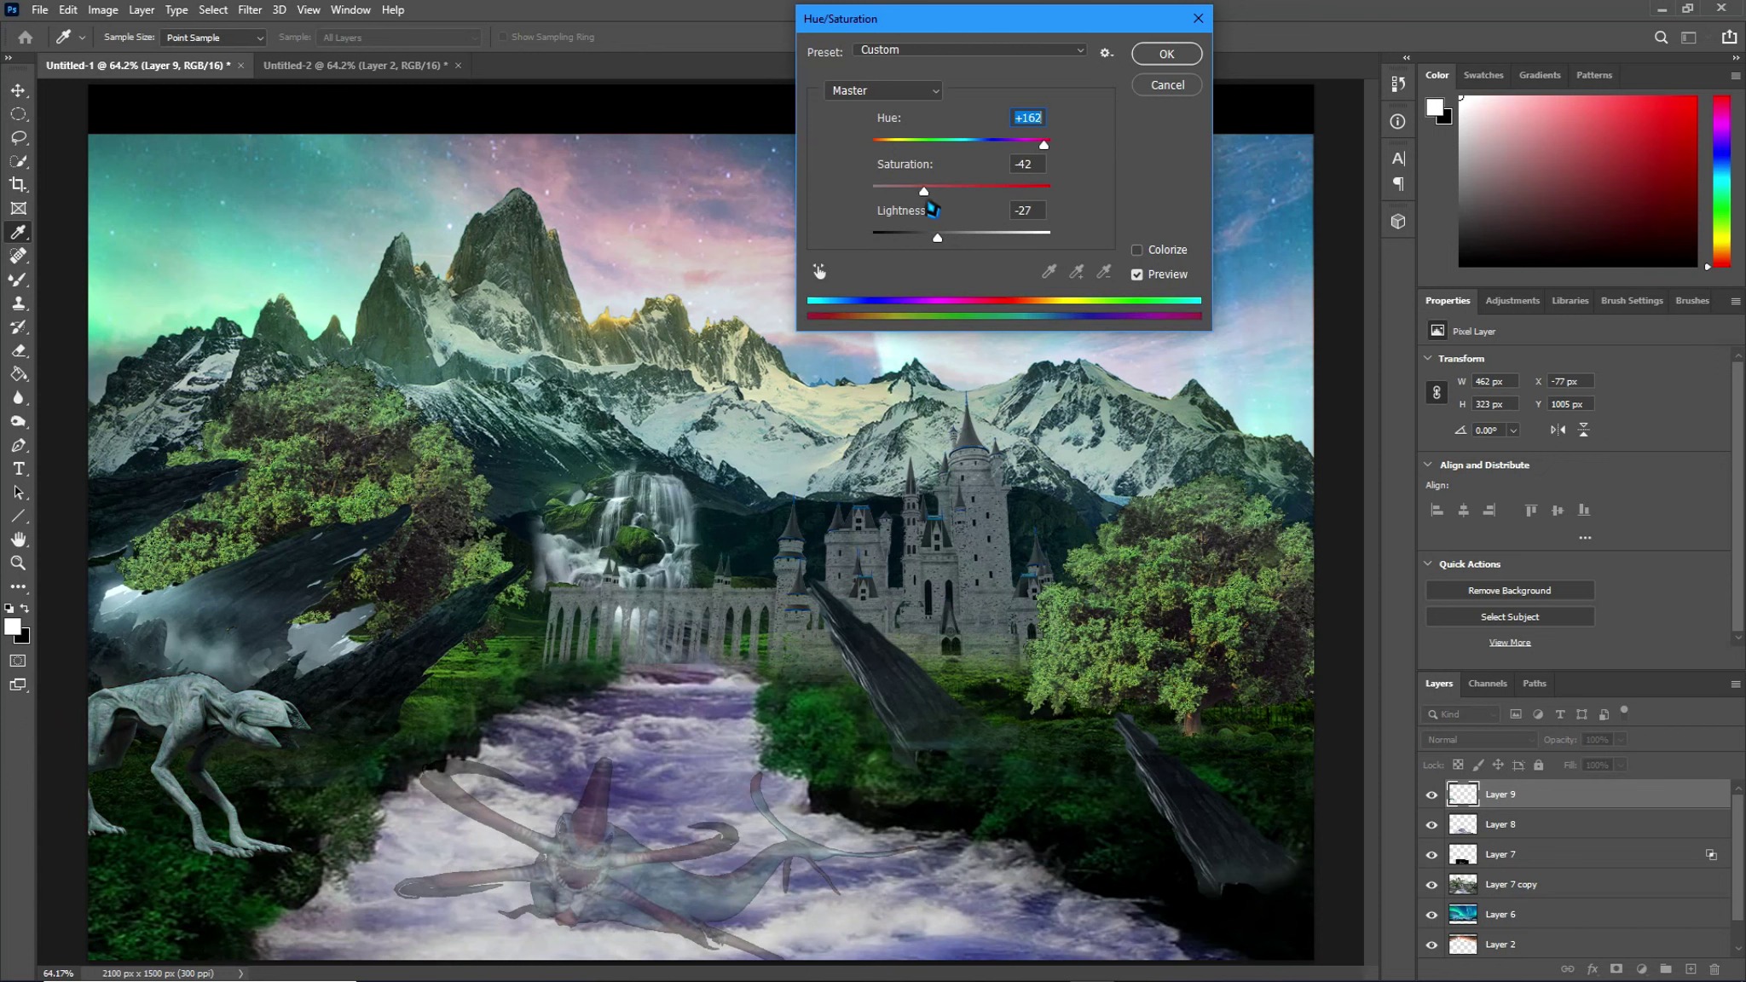
left_click_drag(932, 210, 924, 209)
key("Tab")
mouse_move(1044, 146)
left_mouse_down()
mouse_move(1071, 160)
mouse_move(991, 164)
left_mouse_up()
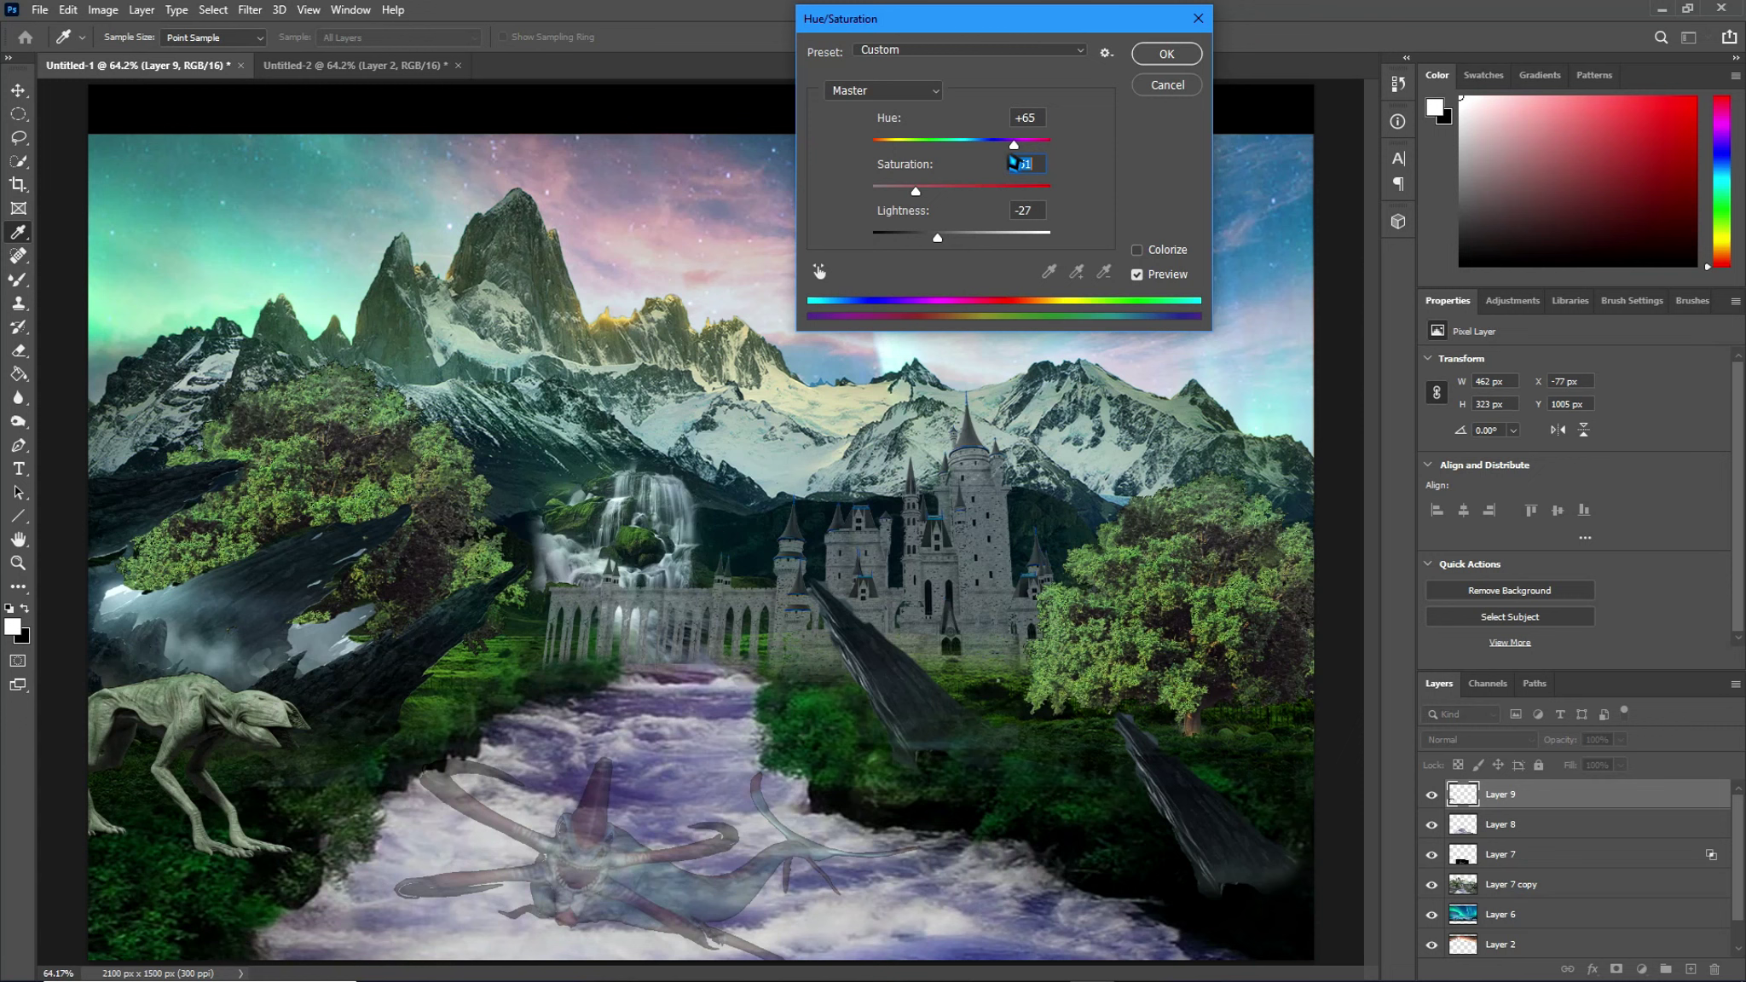
left_click_drag(991, 165, 878, 173)
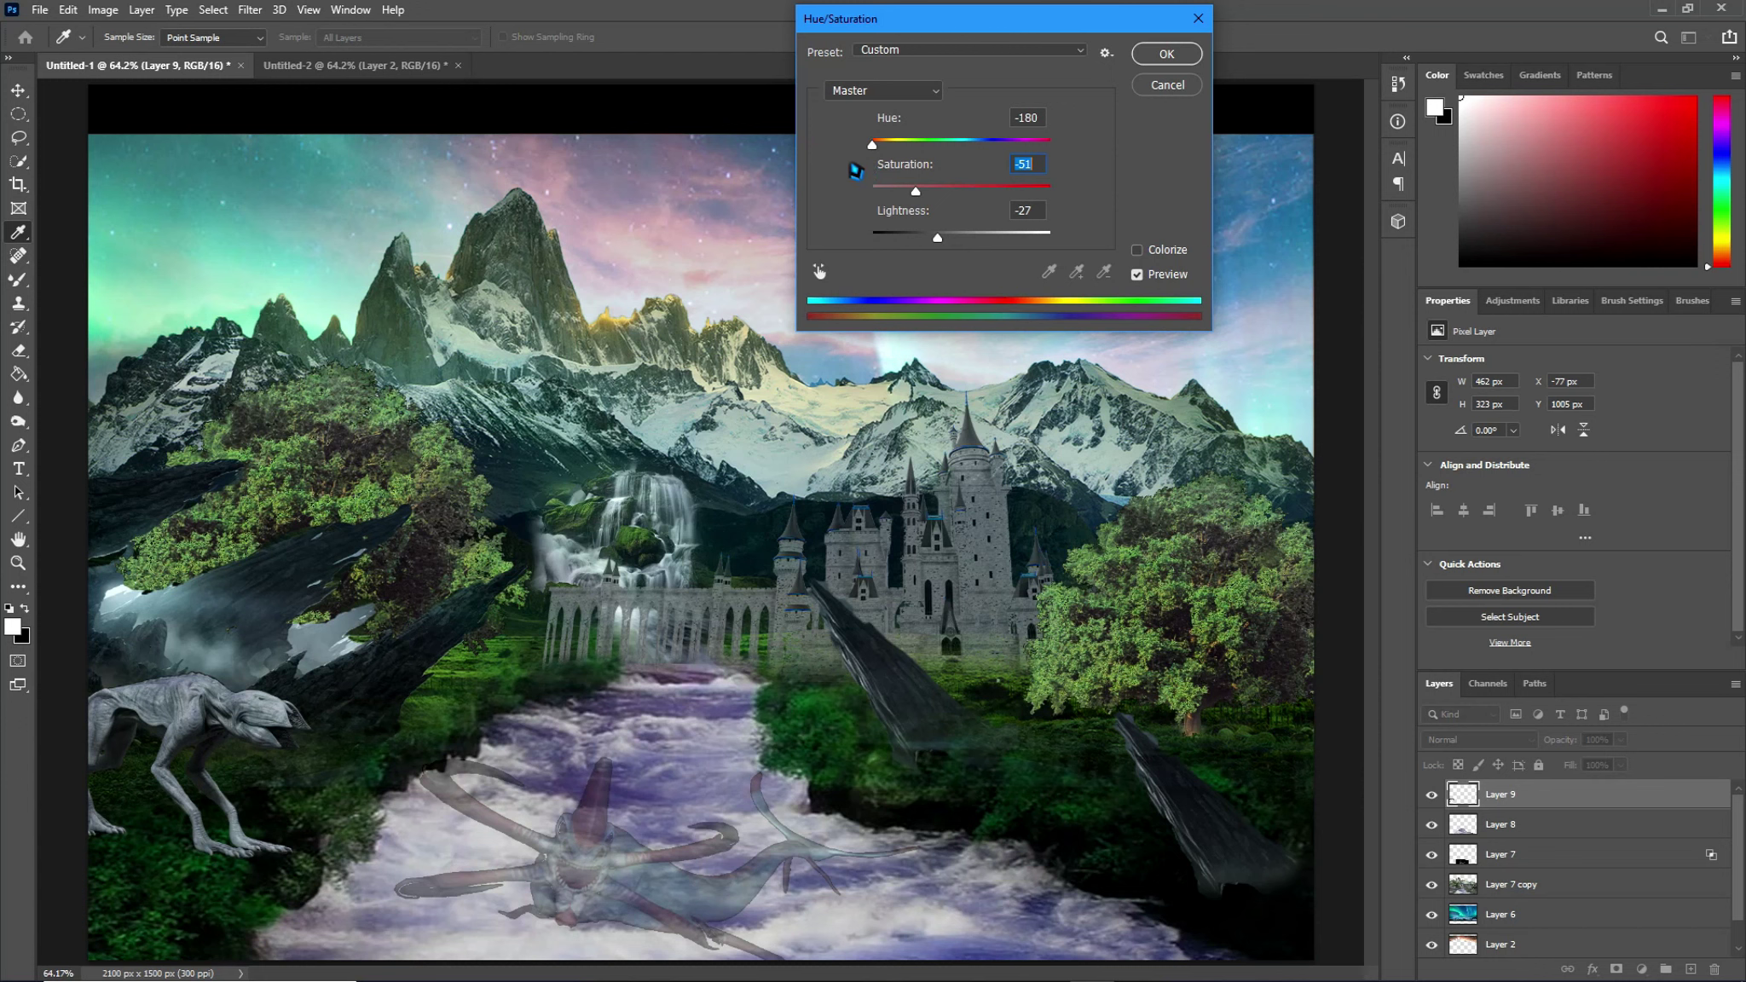
left_click_drag(877, 170, 907, 170)
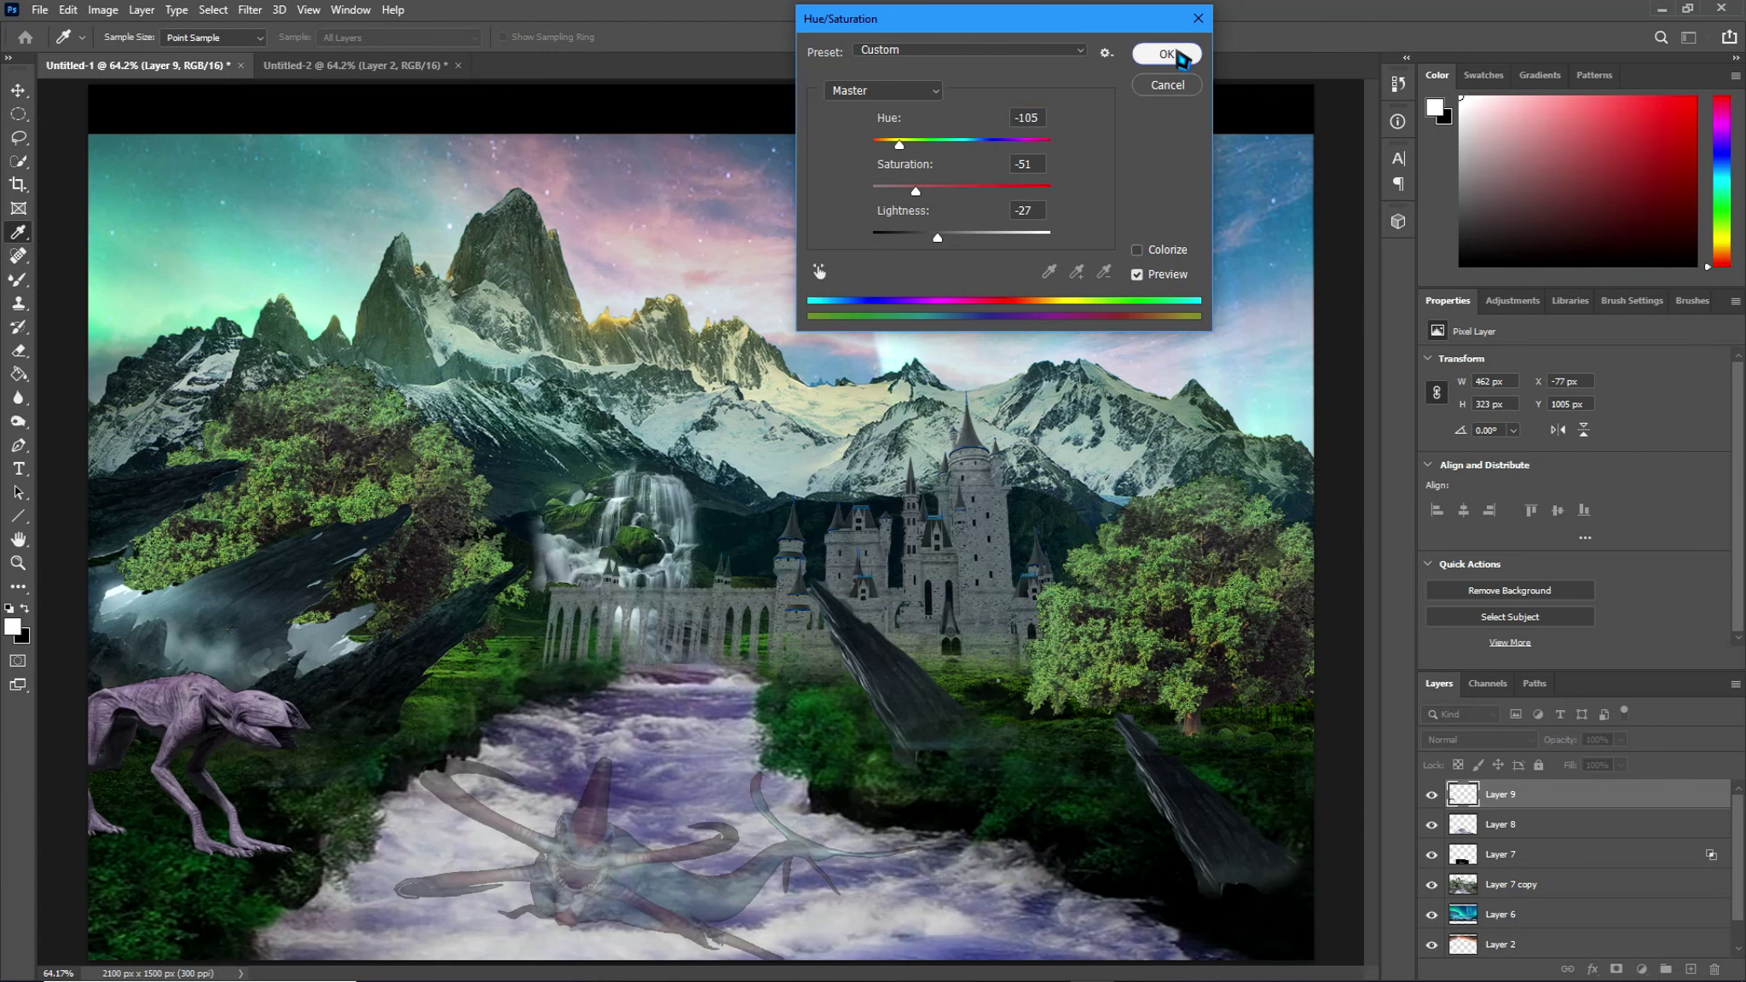
left_click(1182, 58)
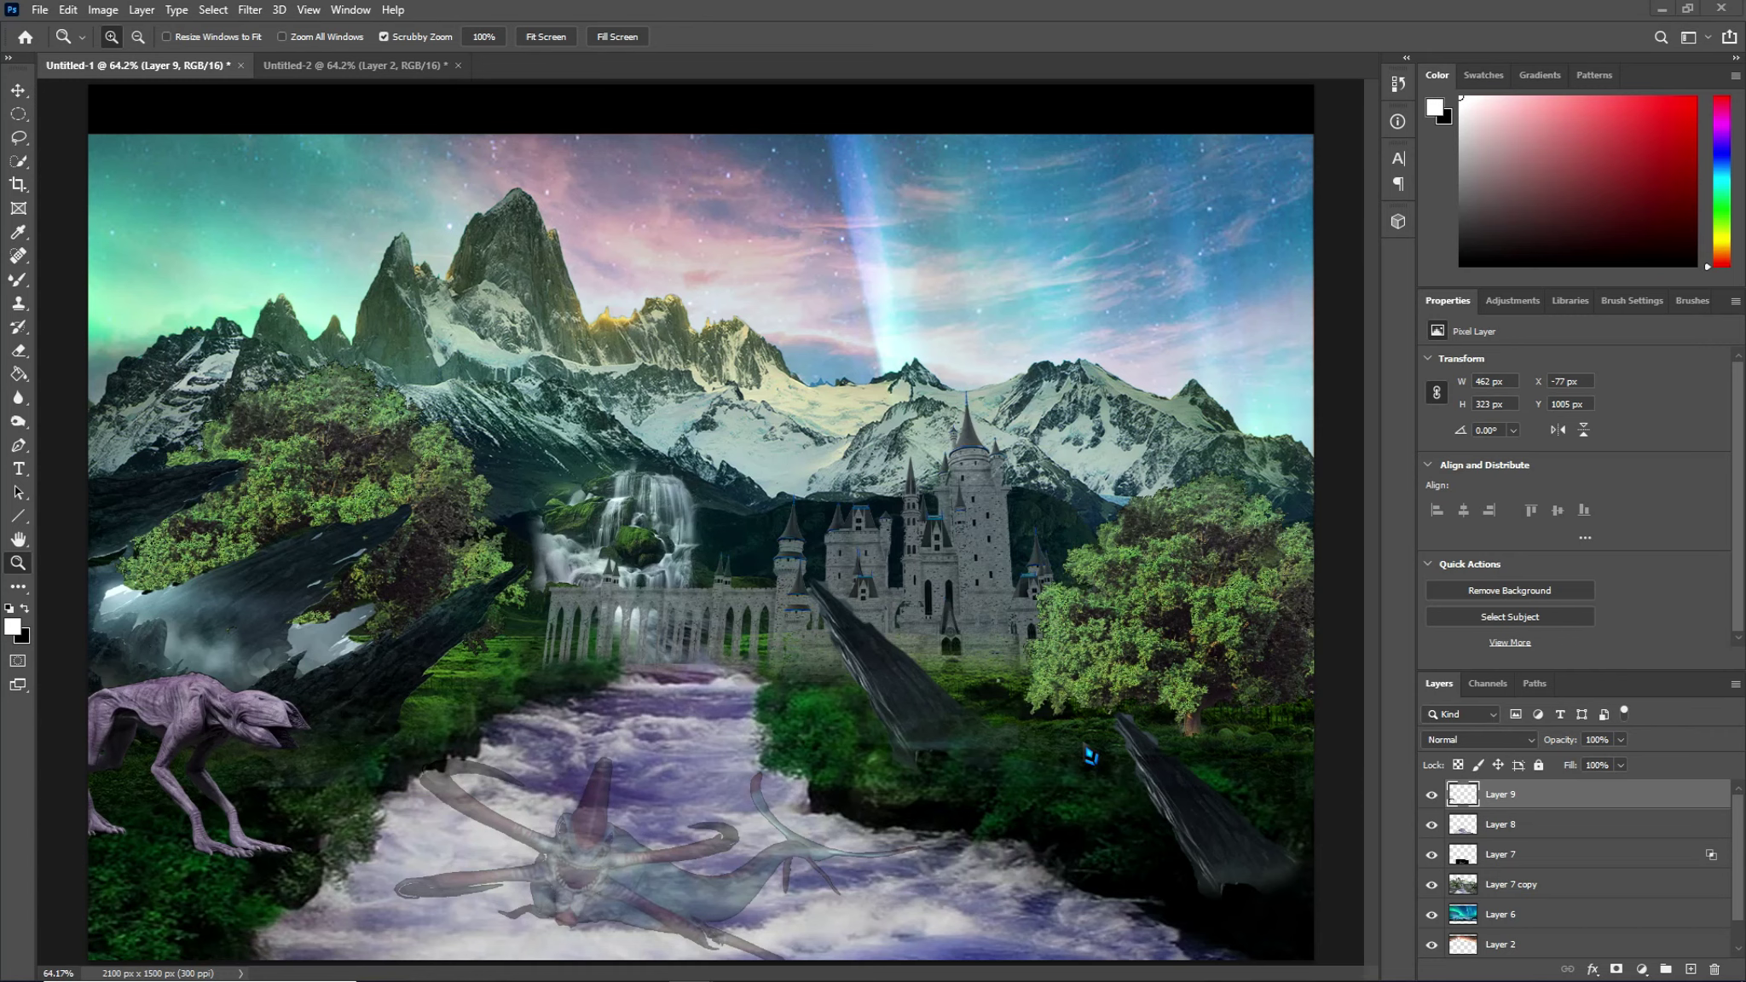
Step: In Untitled-2, delete the pink creature's Layer 2 and drag in the grey spiked creature render
left_click(299, 68)
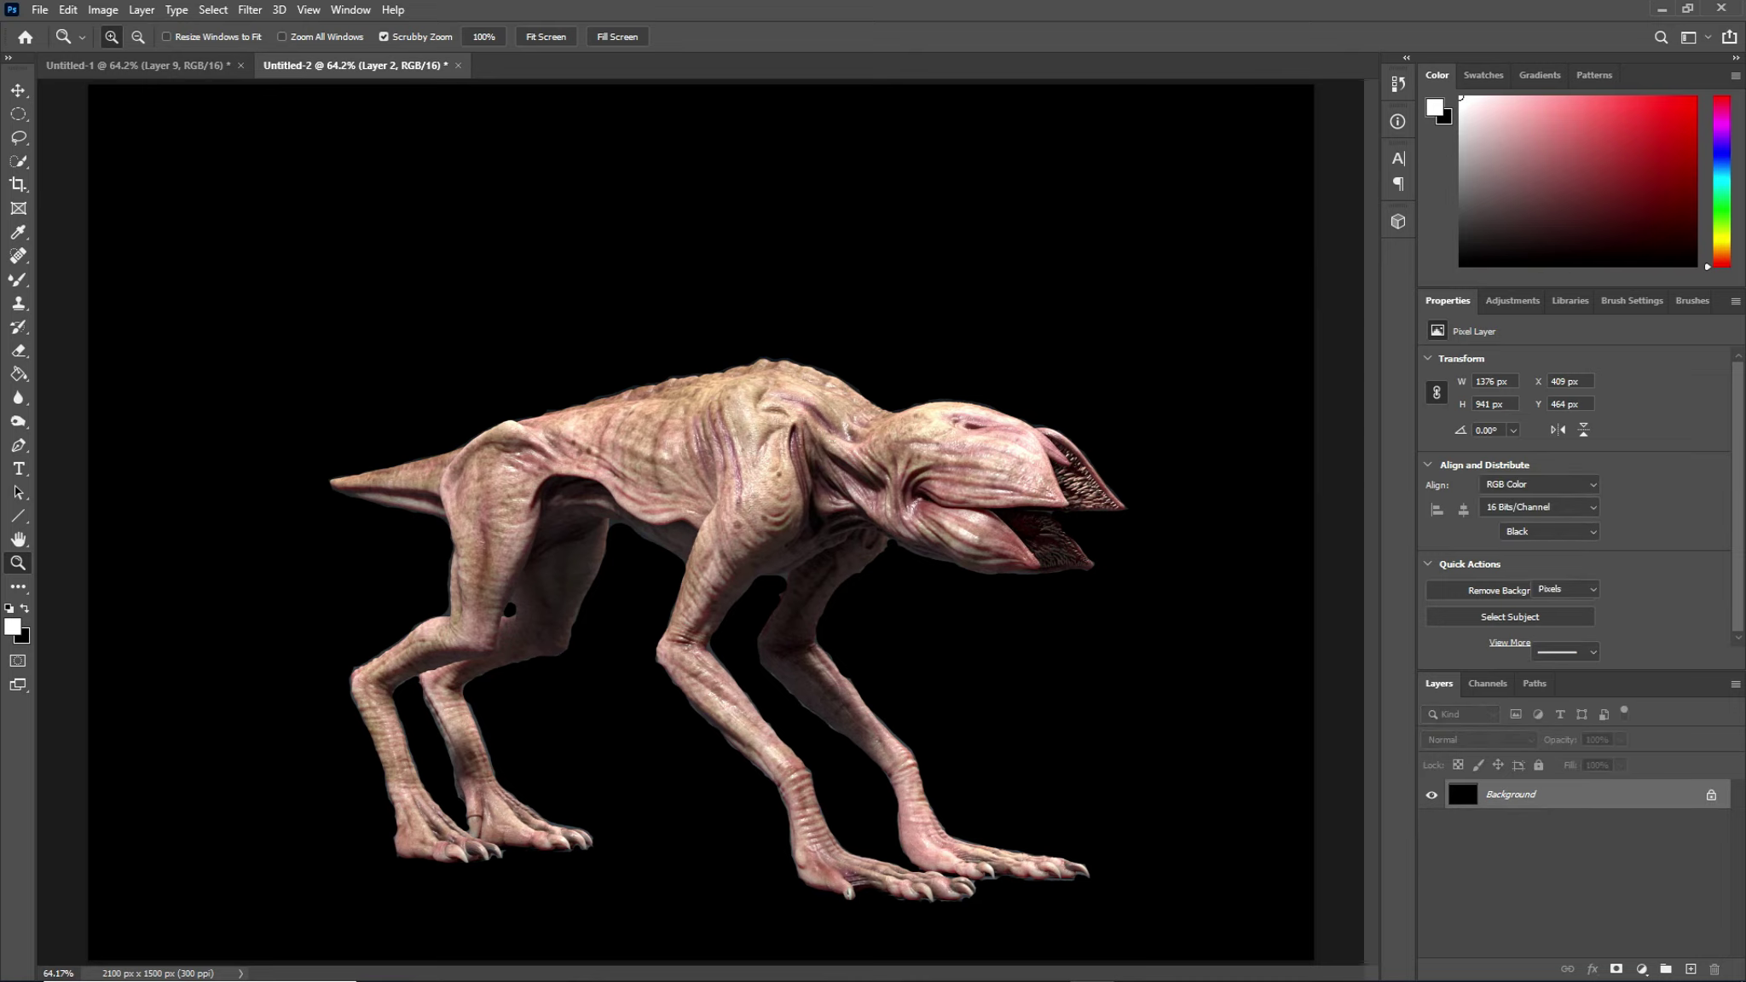
key("Delete")
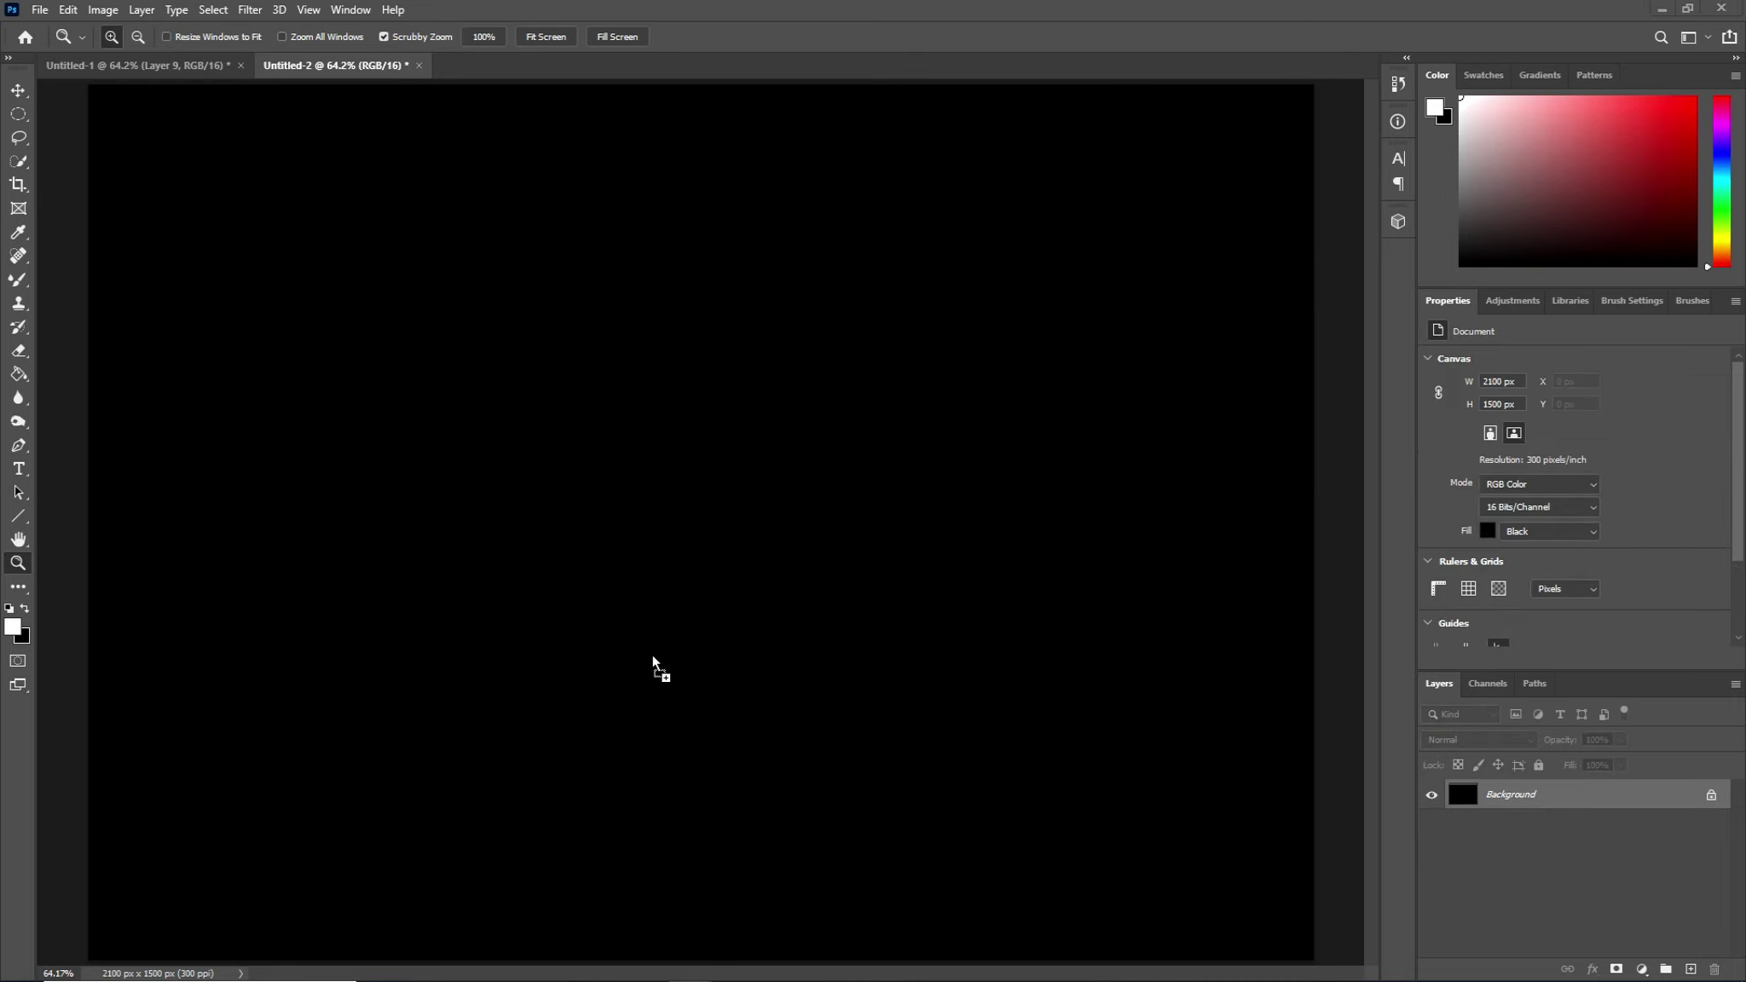
left_click_drag(636, 594, 634, 590)
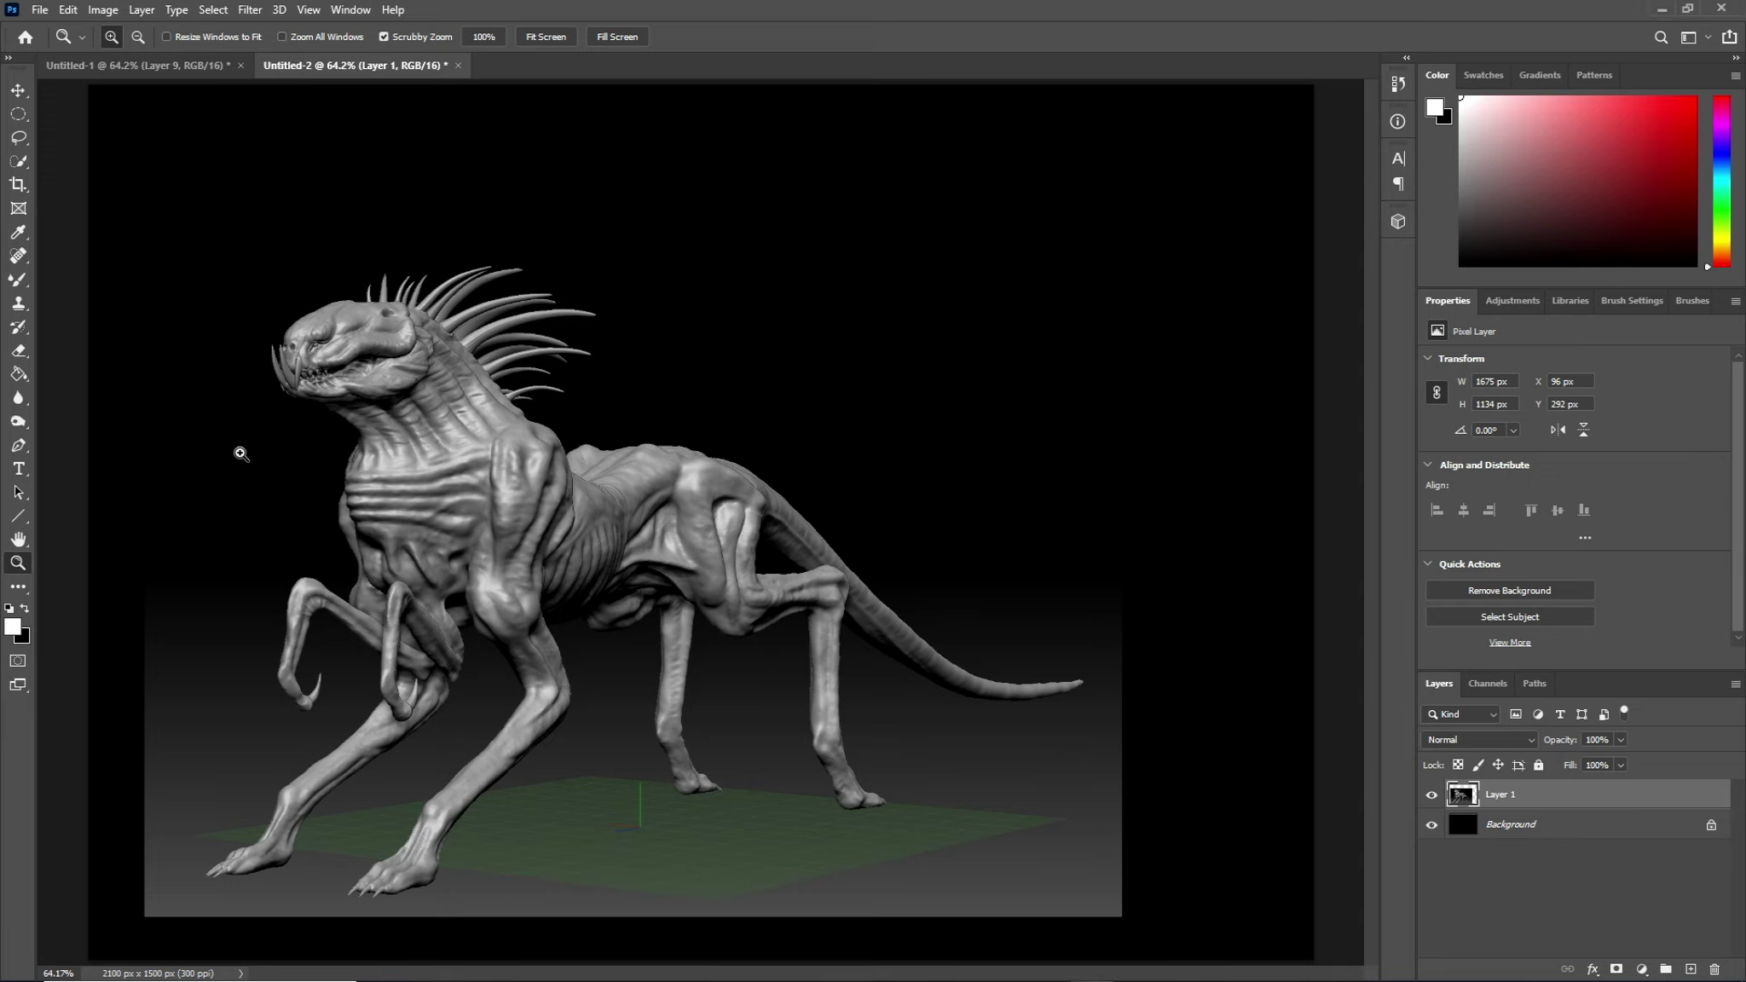
Step: With a 217 px eraser, clear the grey backdrop on the left and the green ground bottom-left
left_click(17, 352)
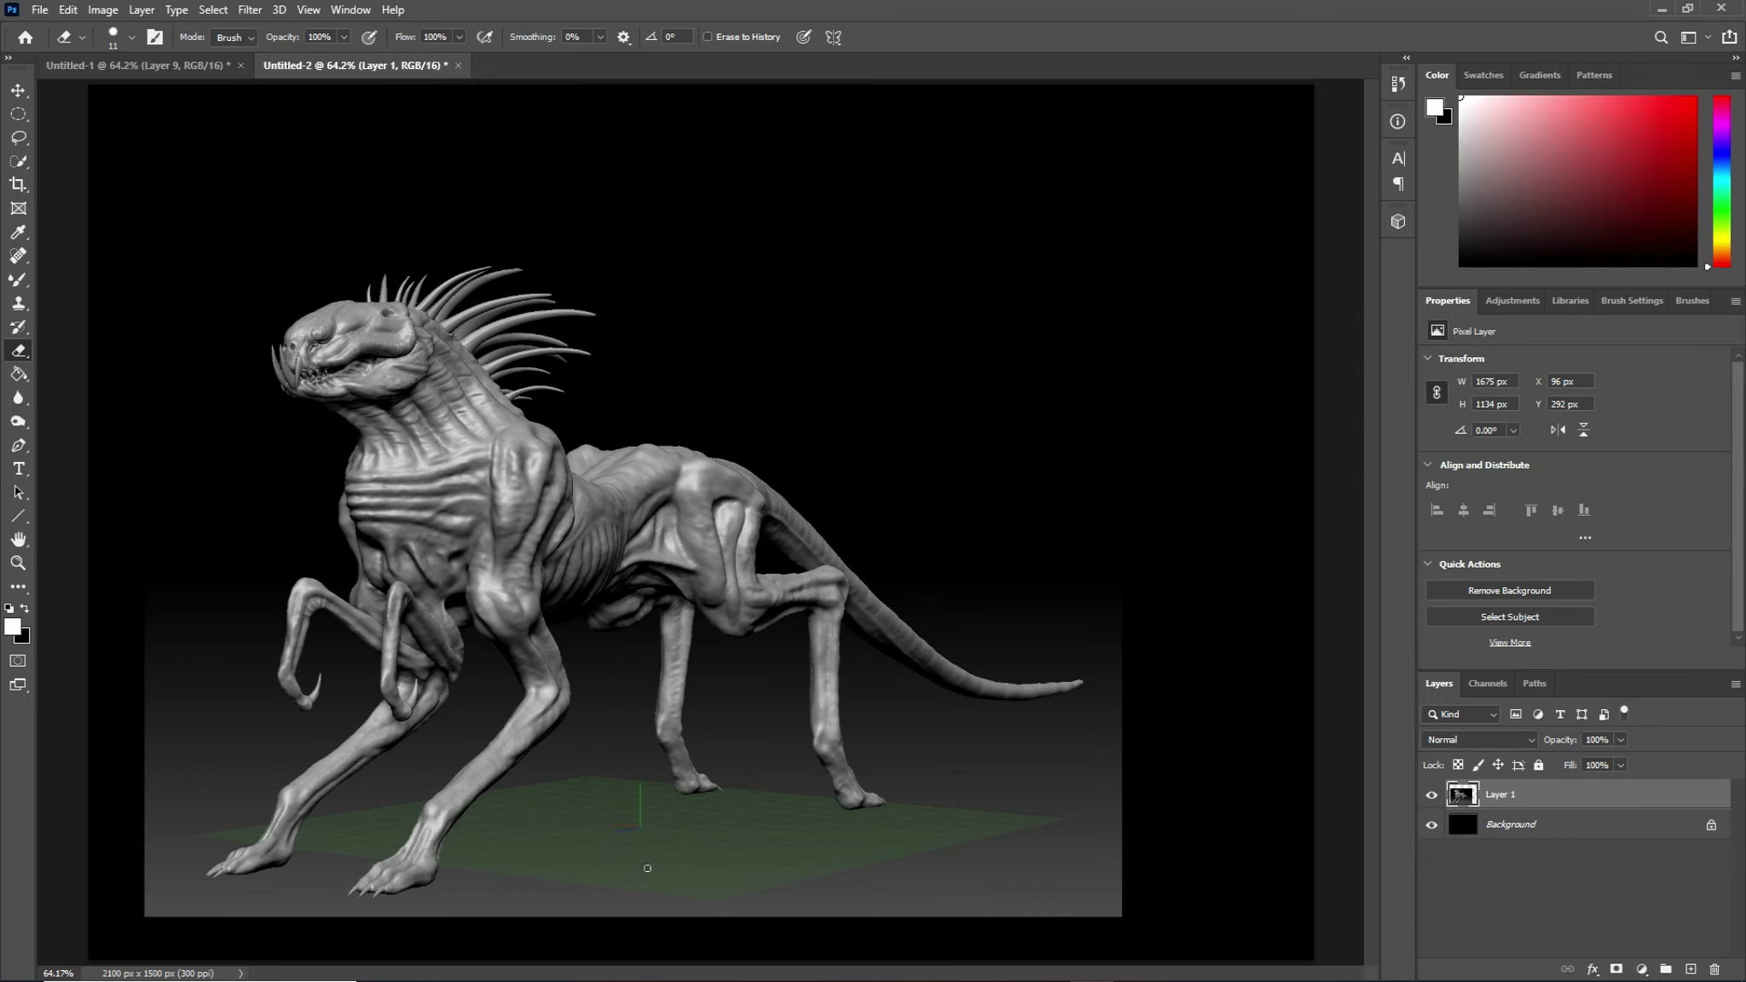
mouse_move(647, 867)
left_mouse_down()
mouse_move(658, 849)
mouse_move(1067, 888)
mouse_move(1157, 849)
mouse_move(876, 908)
mouse_move(966, 865)
mouse_move(958, 760)
mouse_move(990, 777)
mouse_move(1131, 741)
mouse_move(1157, 631)
mouse_move(1045, 587)
left_mouse_up()
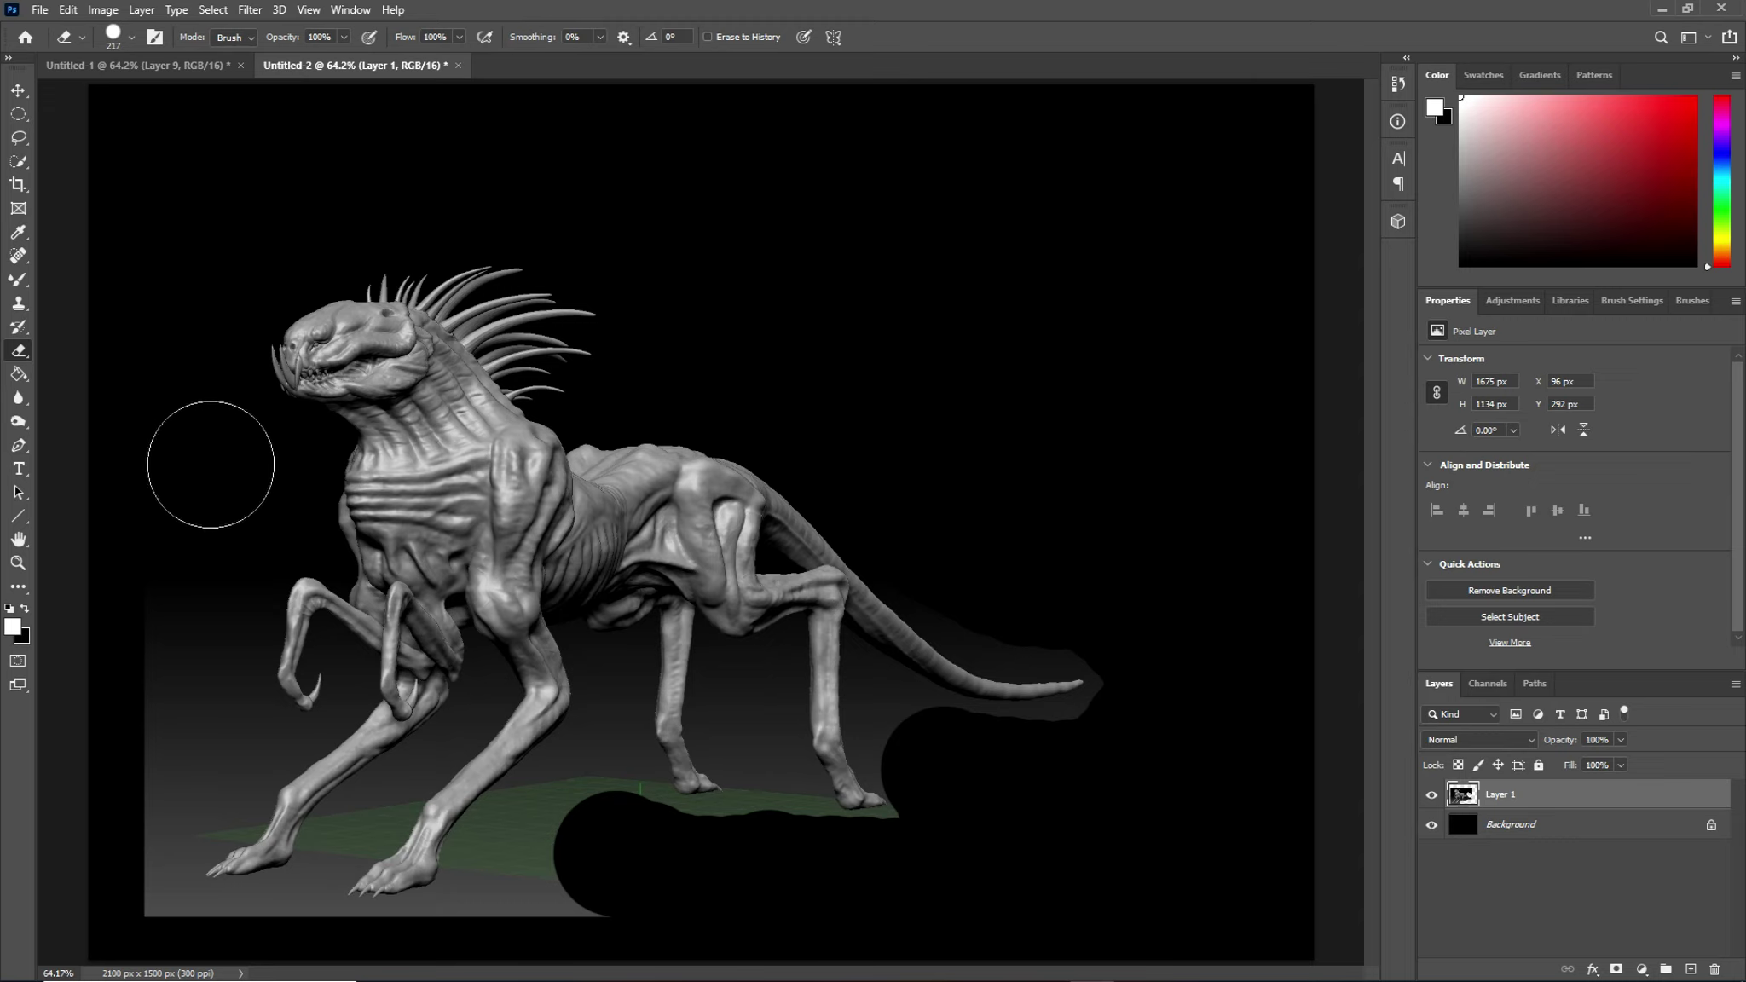
mouse_move(240, 503)
left_mouse_down()
mouse_move(148, 670)
mouse_move(149, 479)
mouse_move(149, 810)
mouse_move(192, 761)
mouse_move(203, 577)
mouse_move(148, 623)
mouse_move(170, 733)
left_mouse_up()
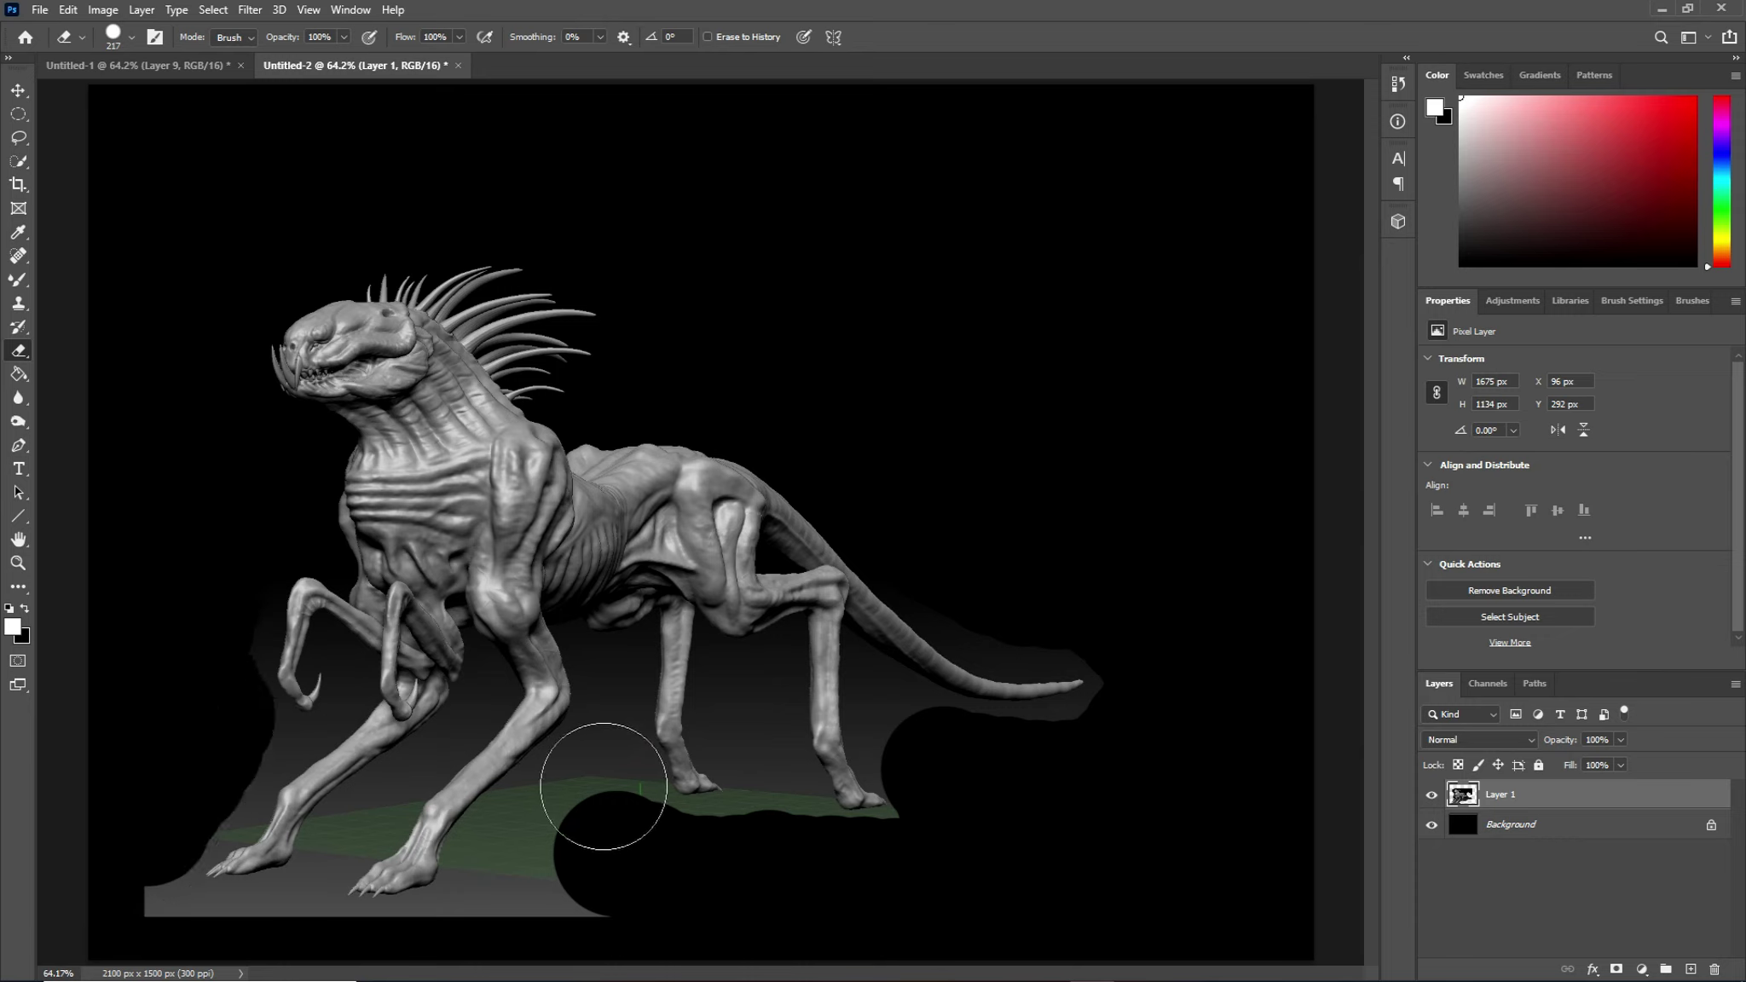
mouse_move(598, 781)
left_mouse_down()
mouse_move(519, 858)
mouse_move(535, 904)
mouse_move(604, 838)
mouse_move(654, 845)
mouse_move(654, 873)
mouse_move(507, 953)
left_mouse_up()
mouse_move(174, 924)
left_mouse_down()
mouse_move(409, 955)
mouse_move(495, 940)
left_mouse_up()
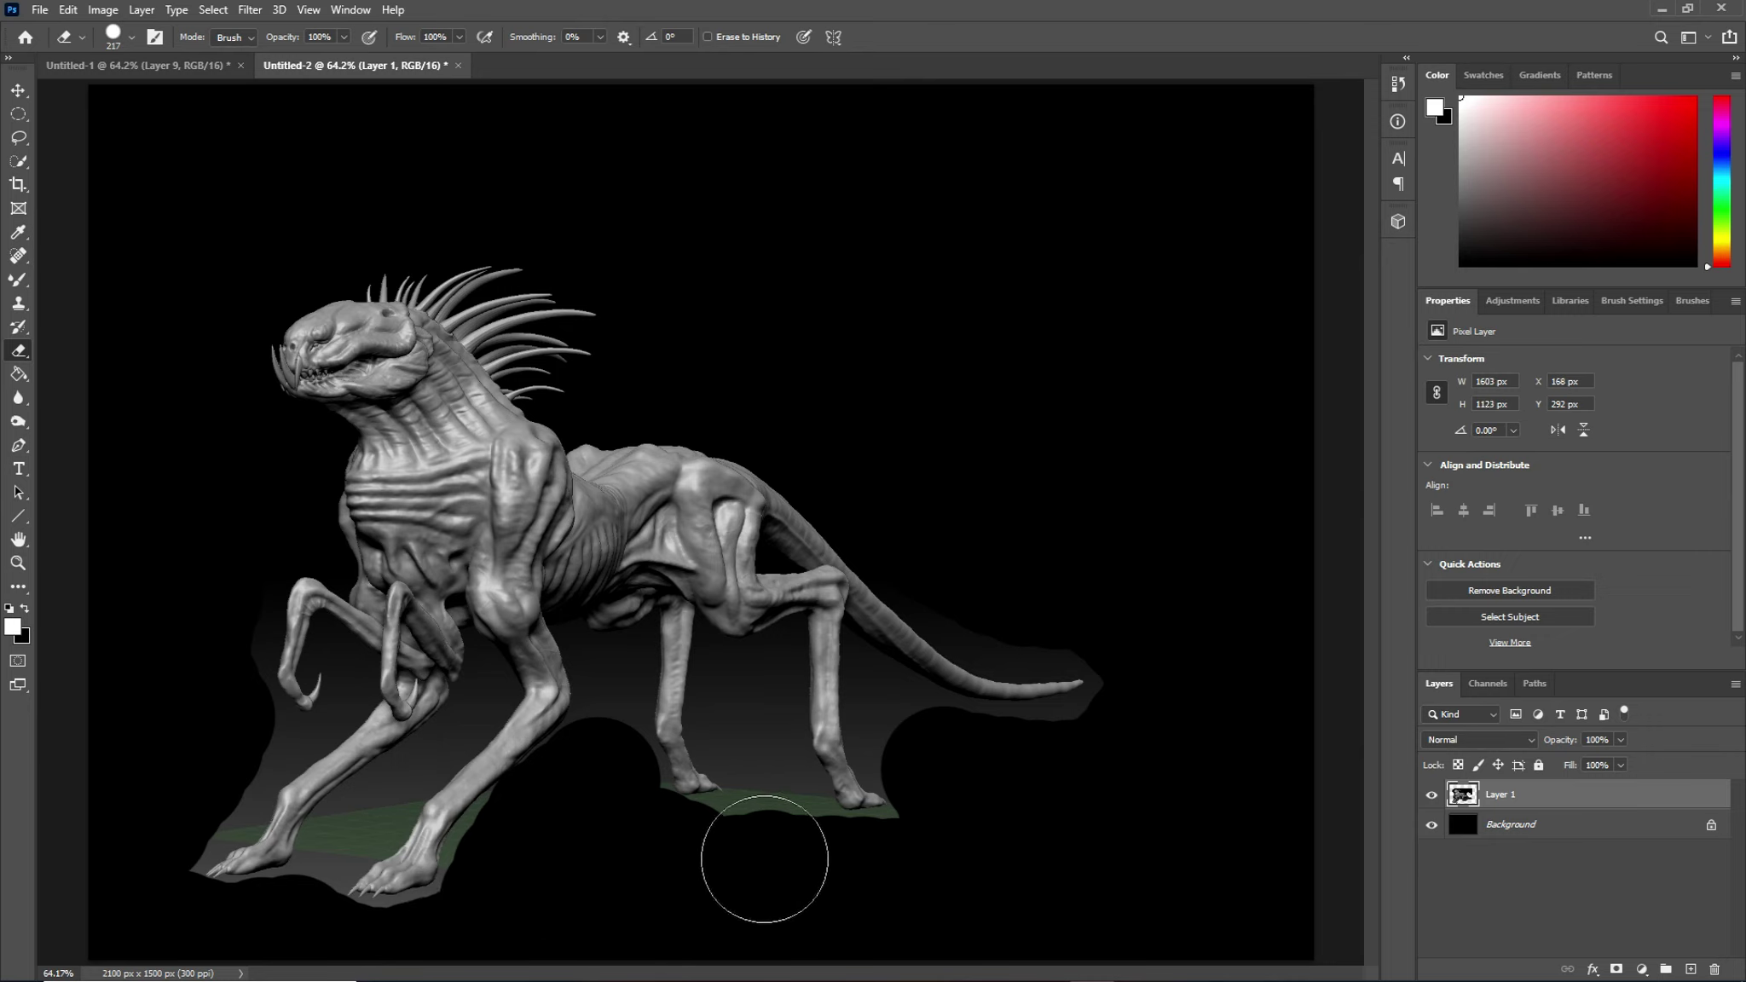
Step: At 198 px, erase the backdrop and shadows between the legs, beside the feet and under the tail
right_click(748, 703, "alt")
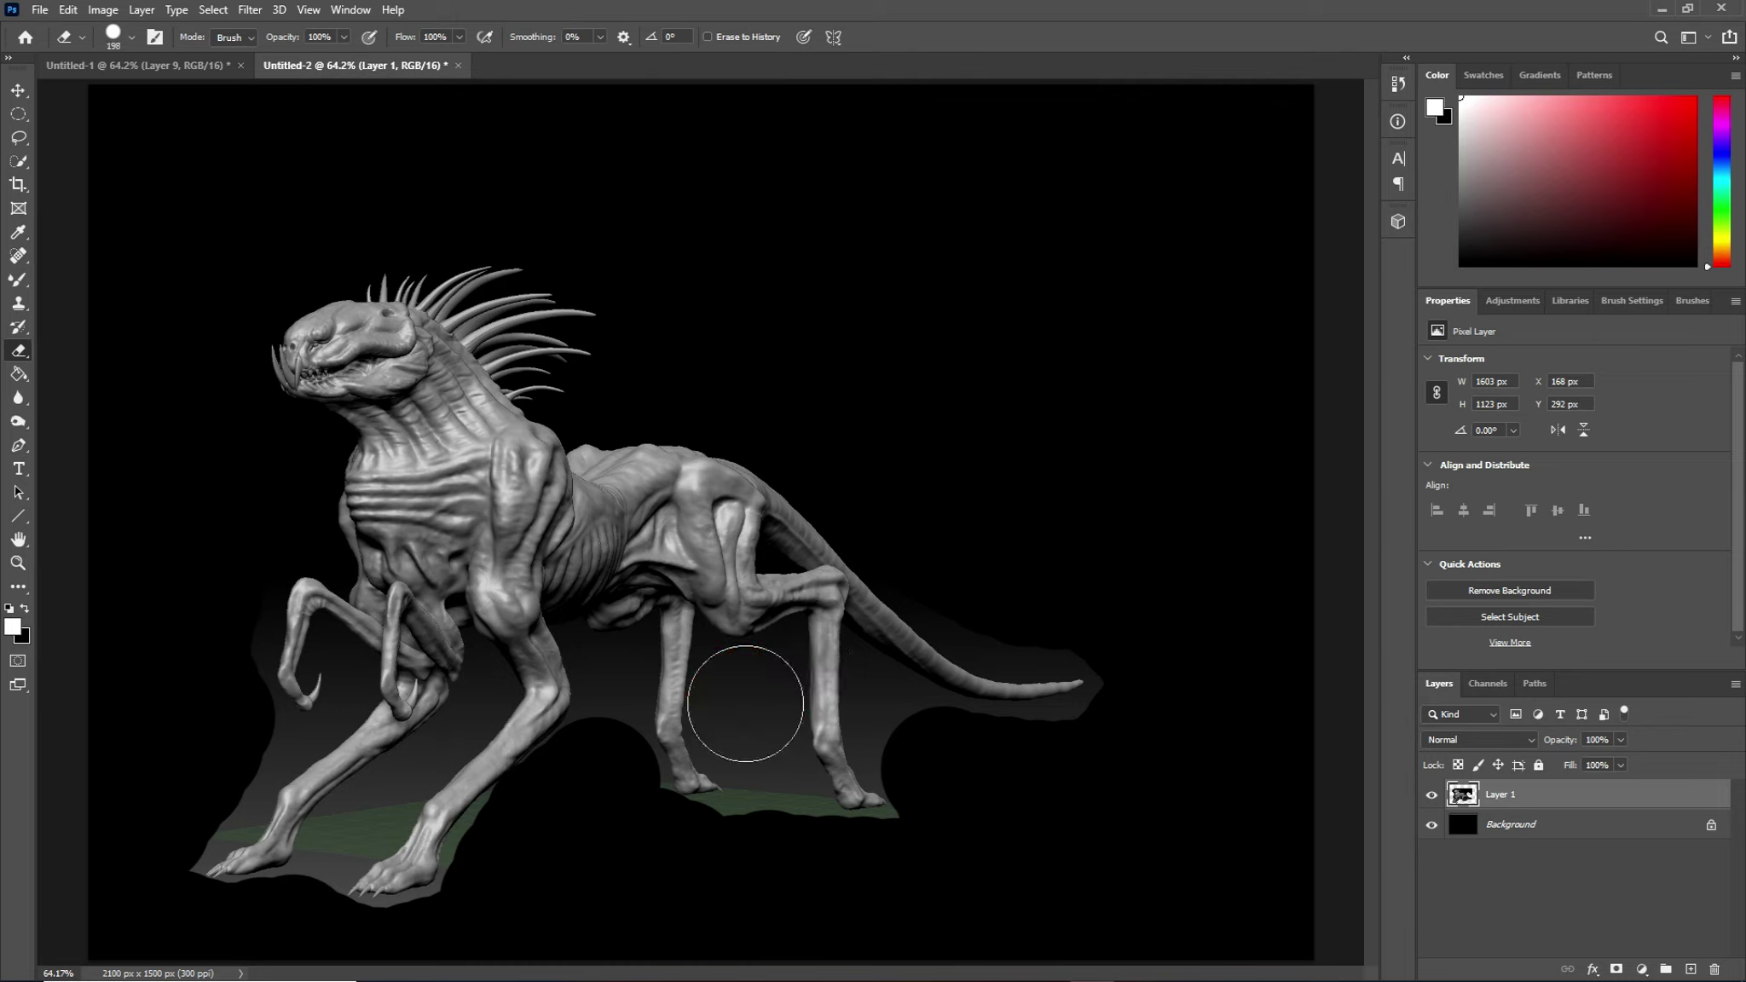
left_click(745, 701)
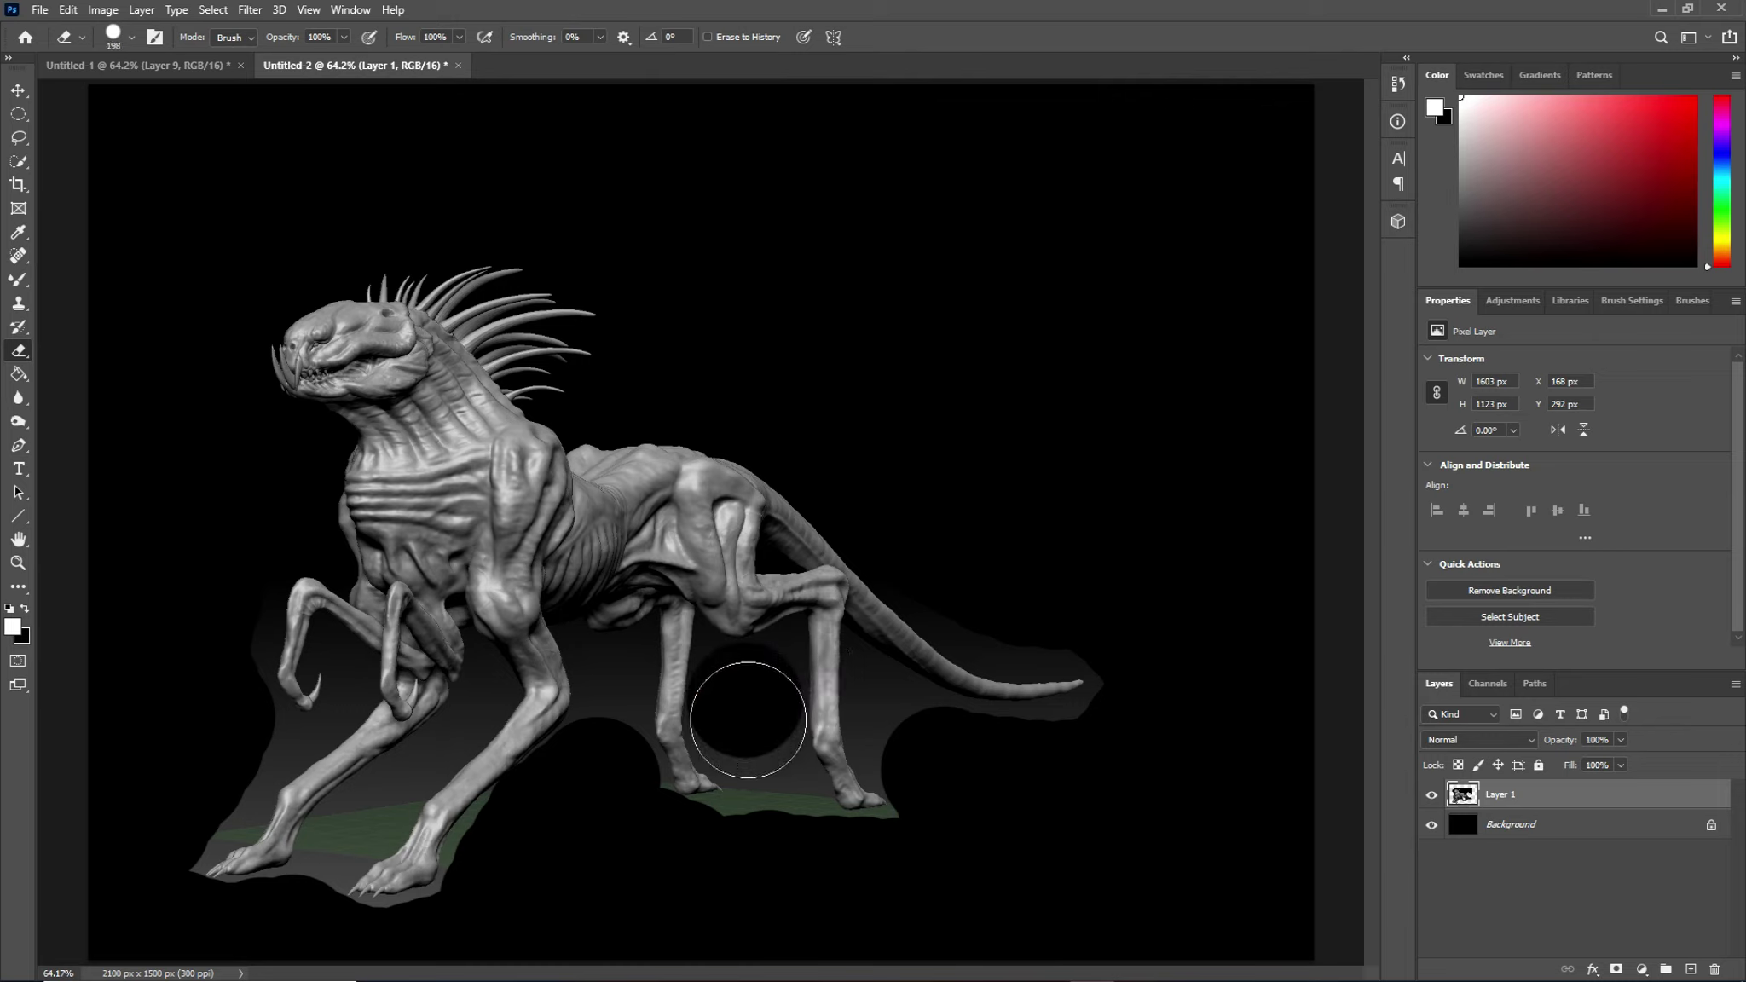
left_click(747, 731)
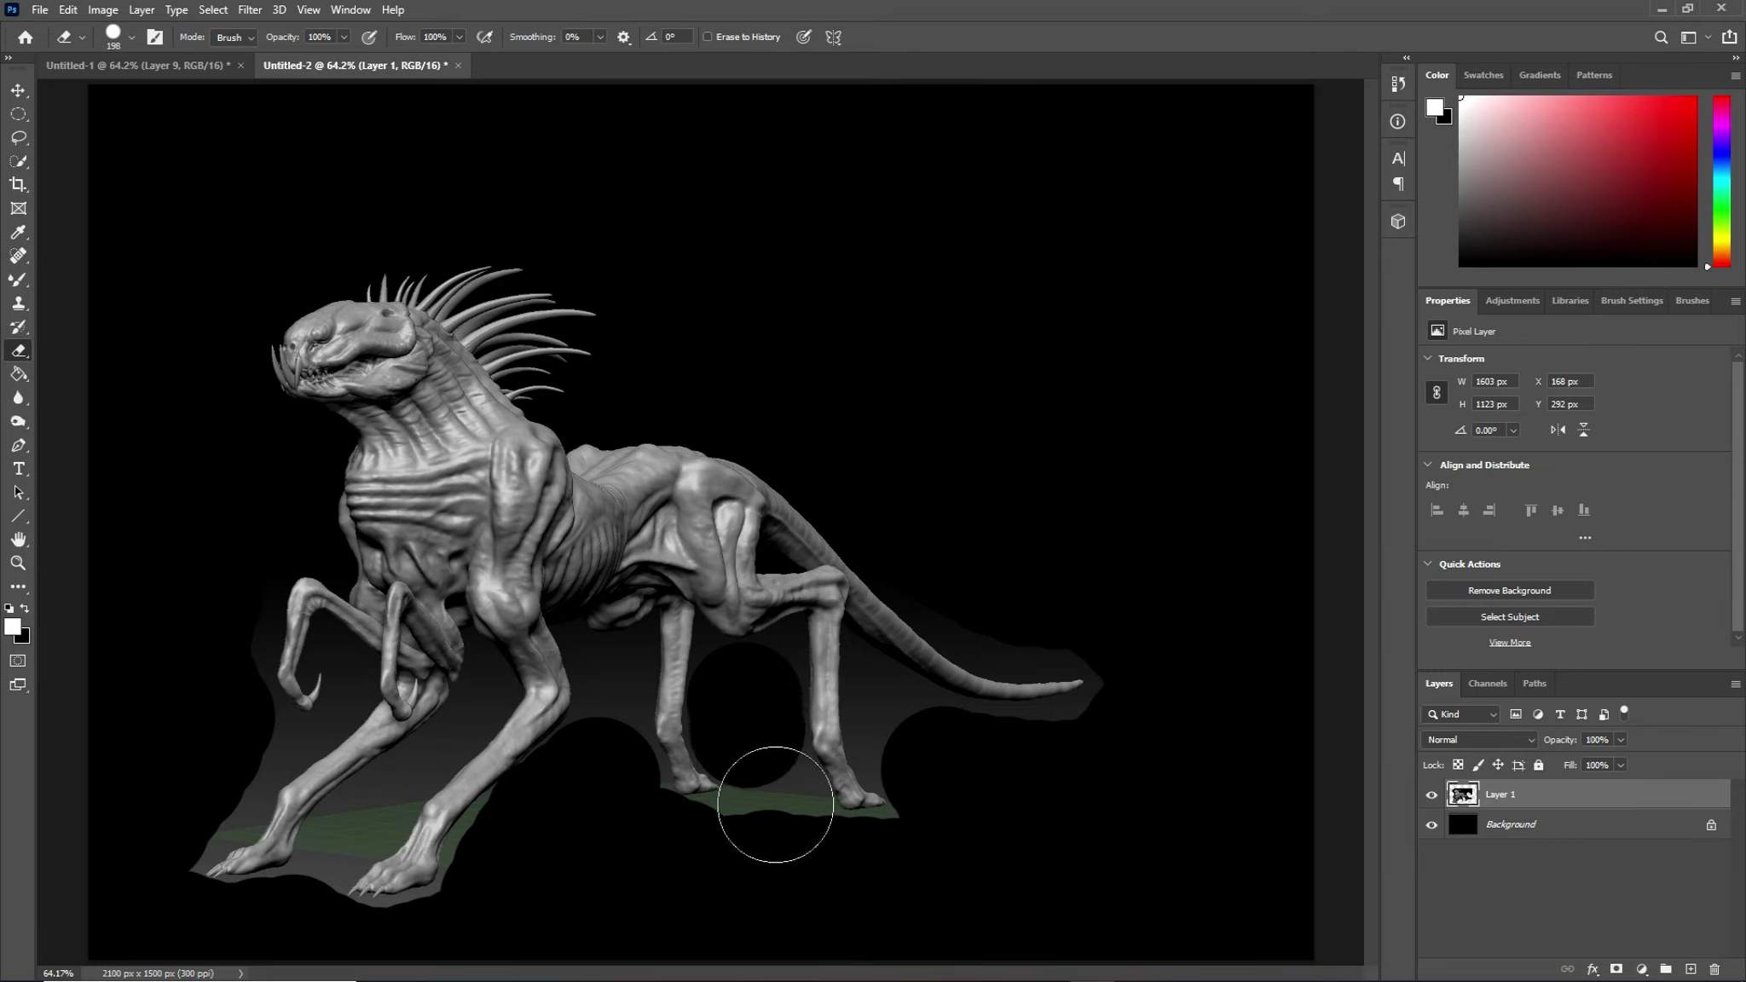
left_click_drag(774, 804, 779, 837)
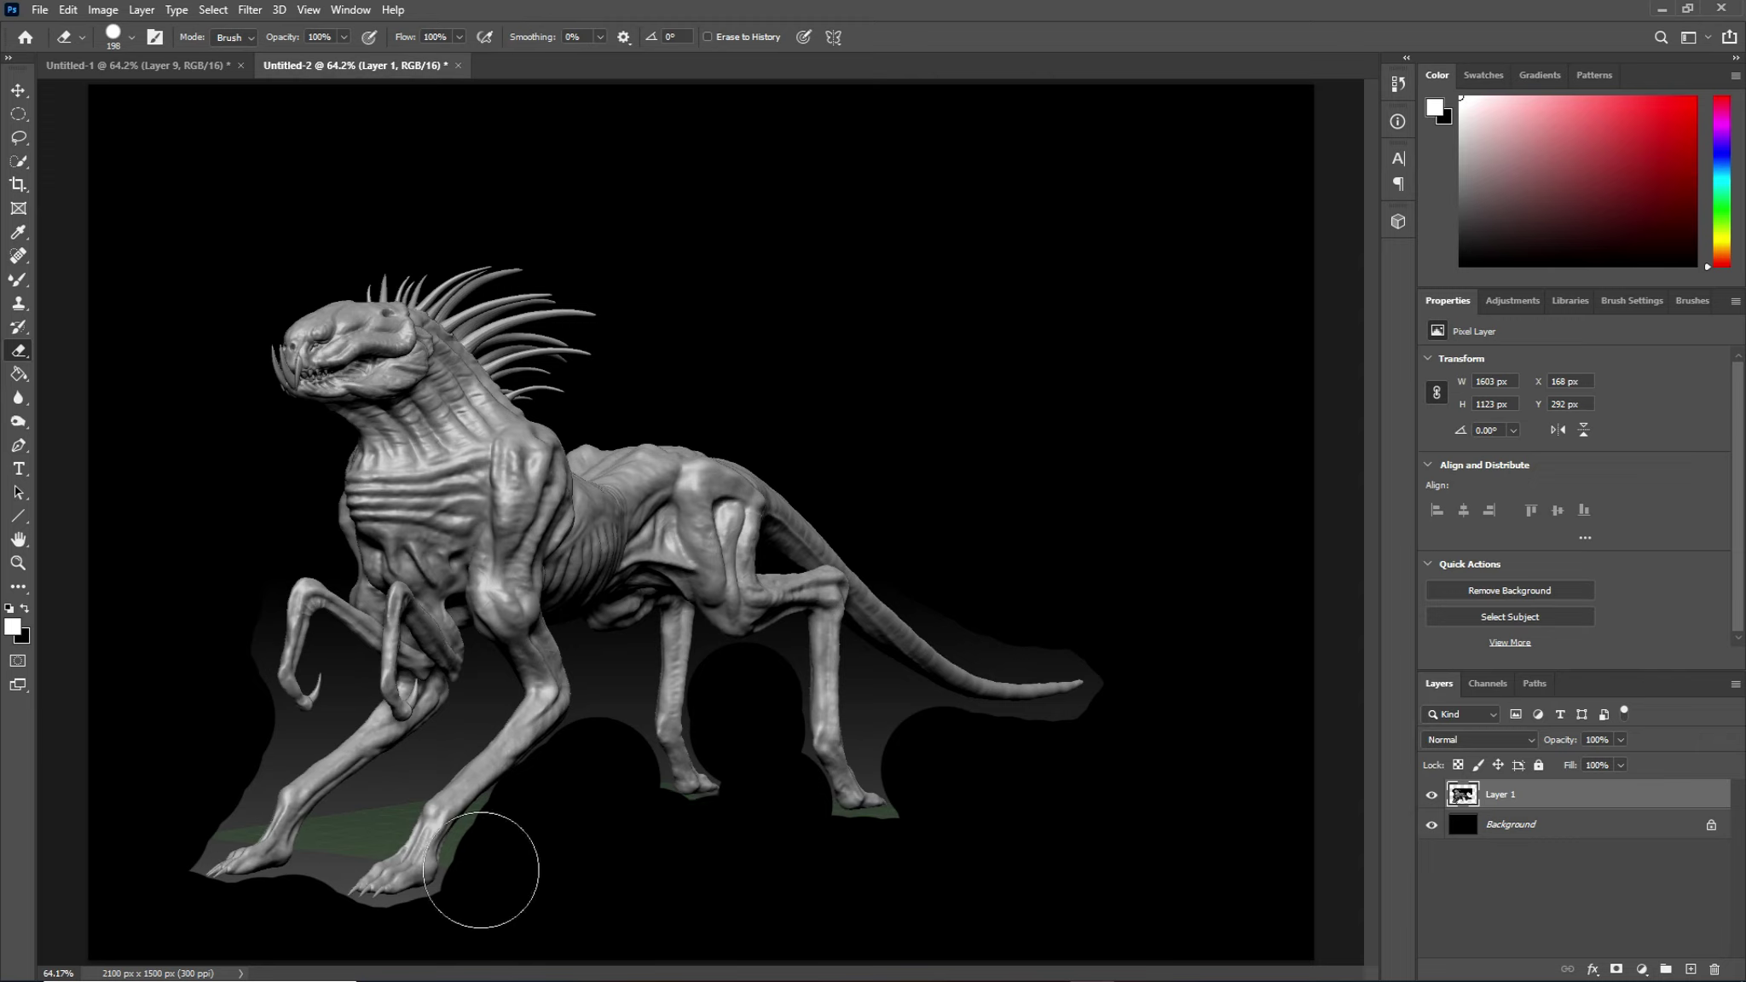
mouse_move(156, 729)
left_mouse_down()
mouse_move(247, 733)
mouse_move(232, 721)
mouse_move(210, 790)
mouse_move(175, 818)
left_mouse_up()
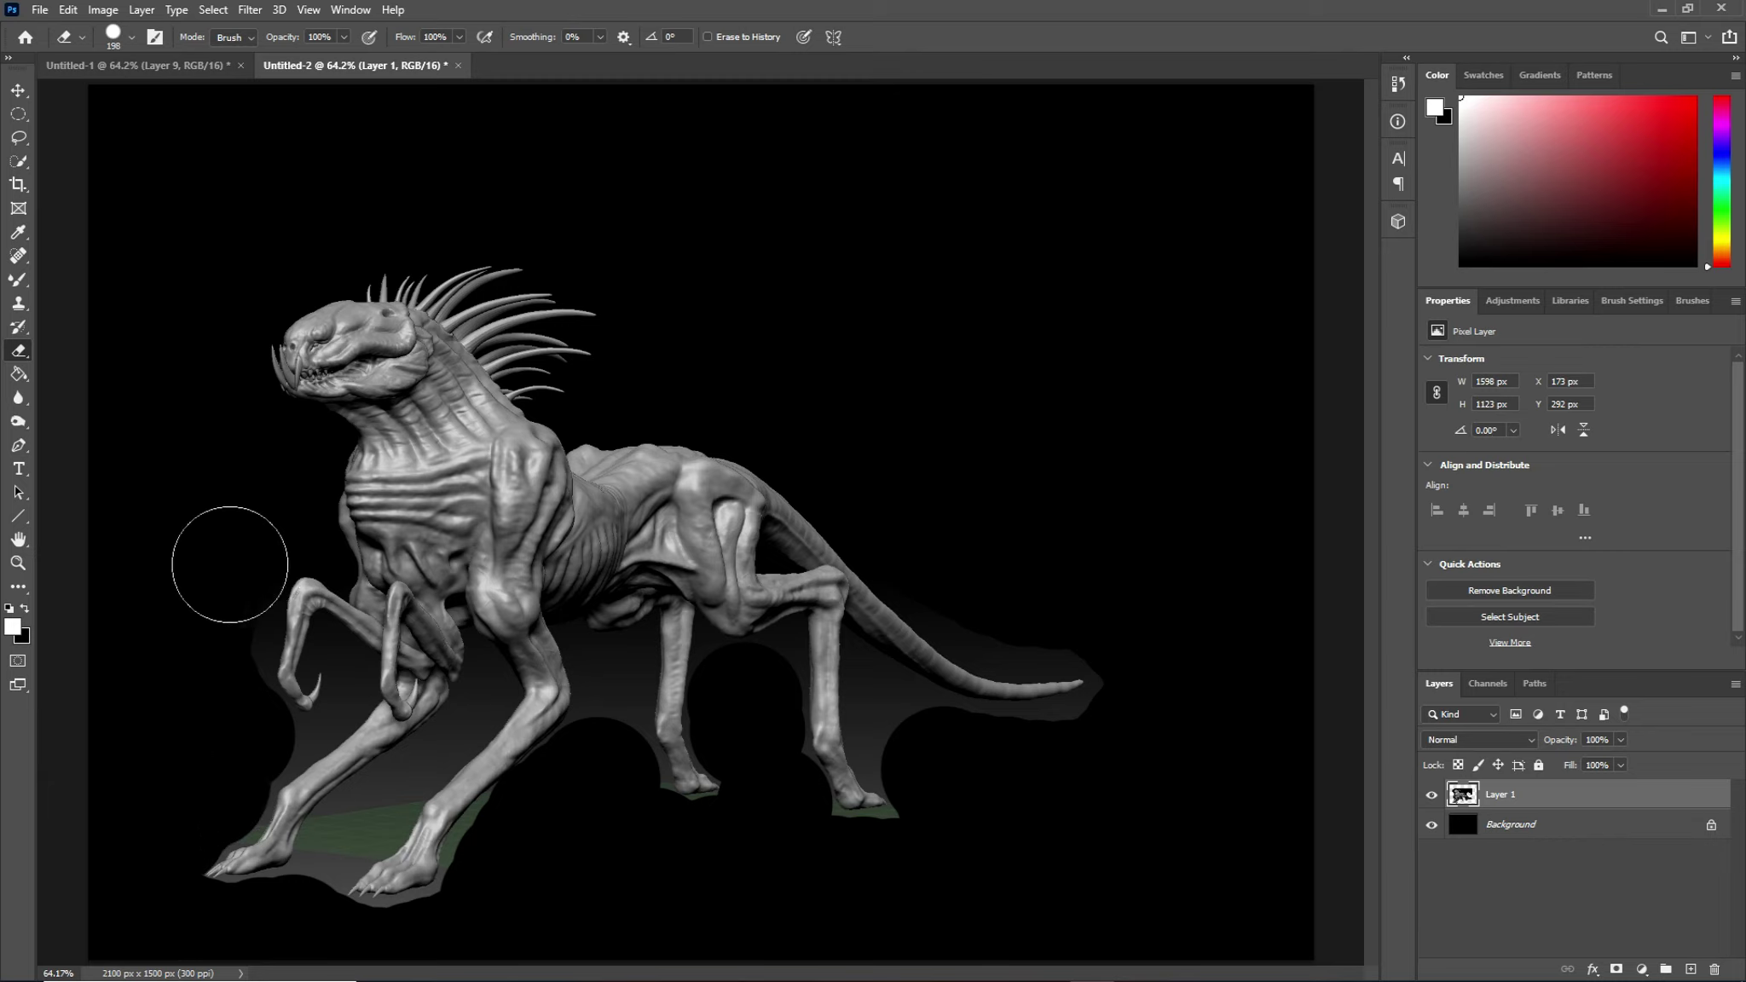
left_click_drag(229, 565, 224, 583)
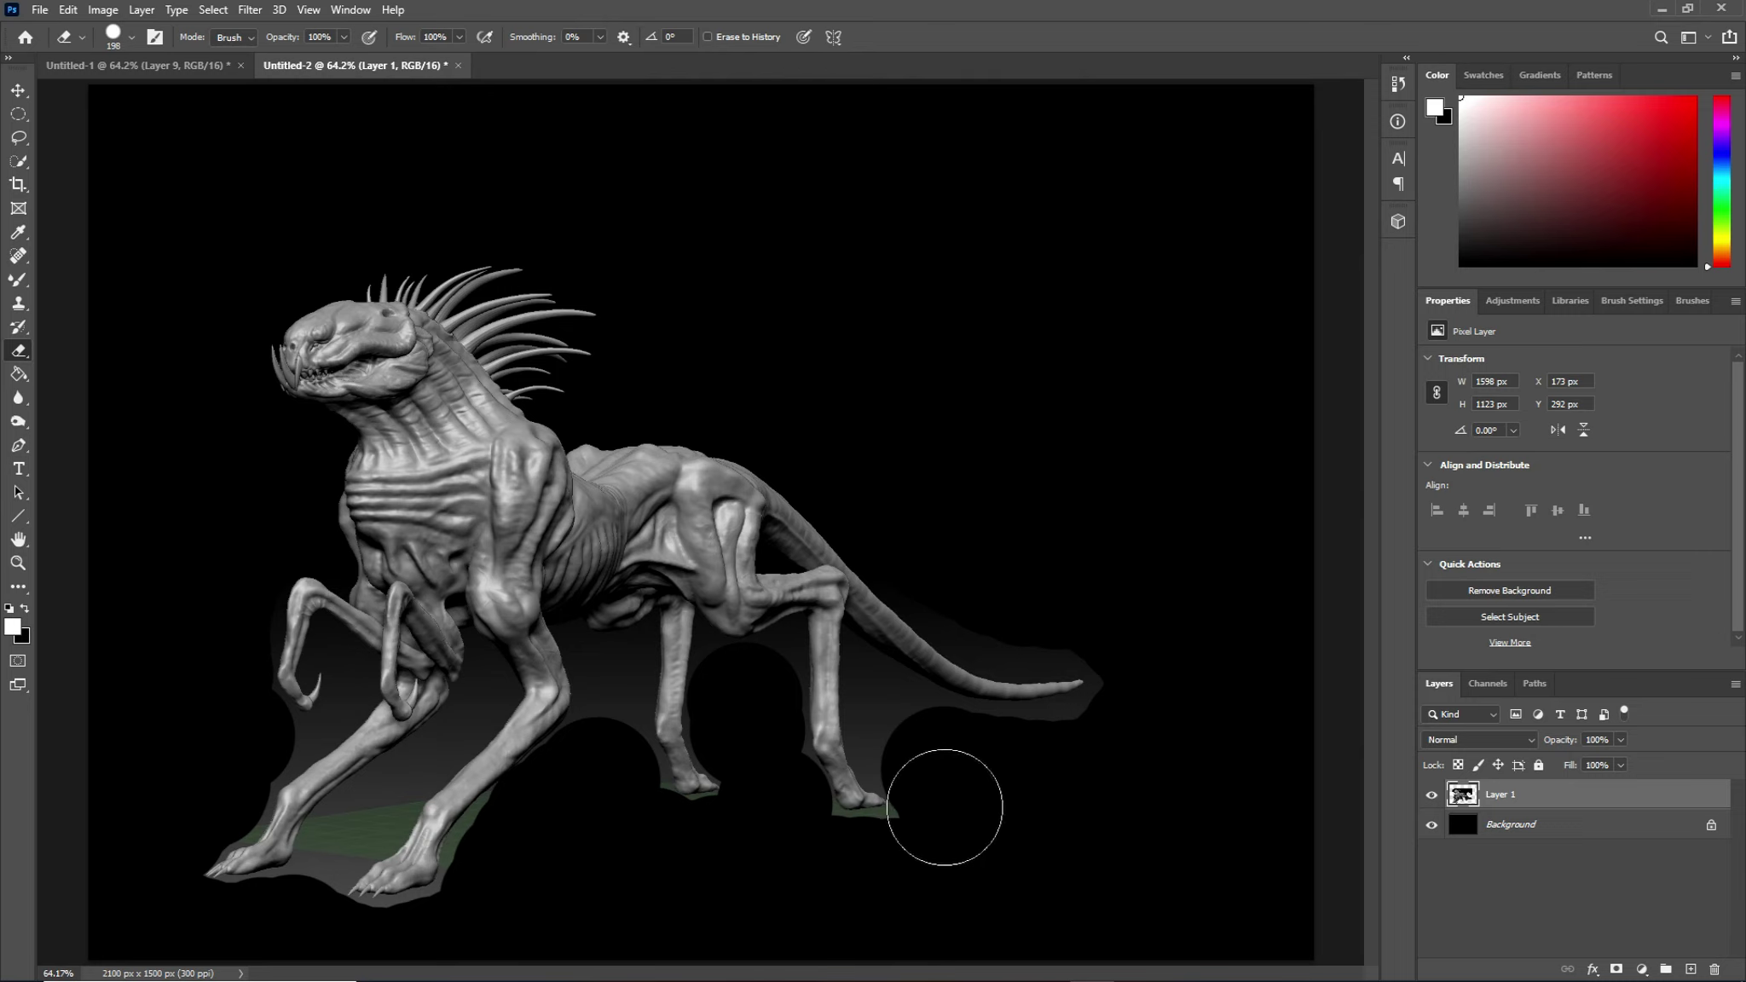
left_click(911, 741)
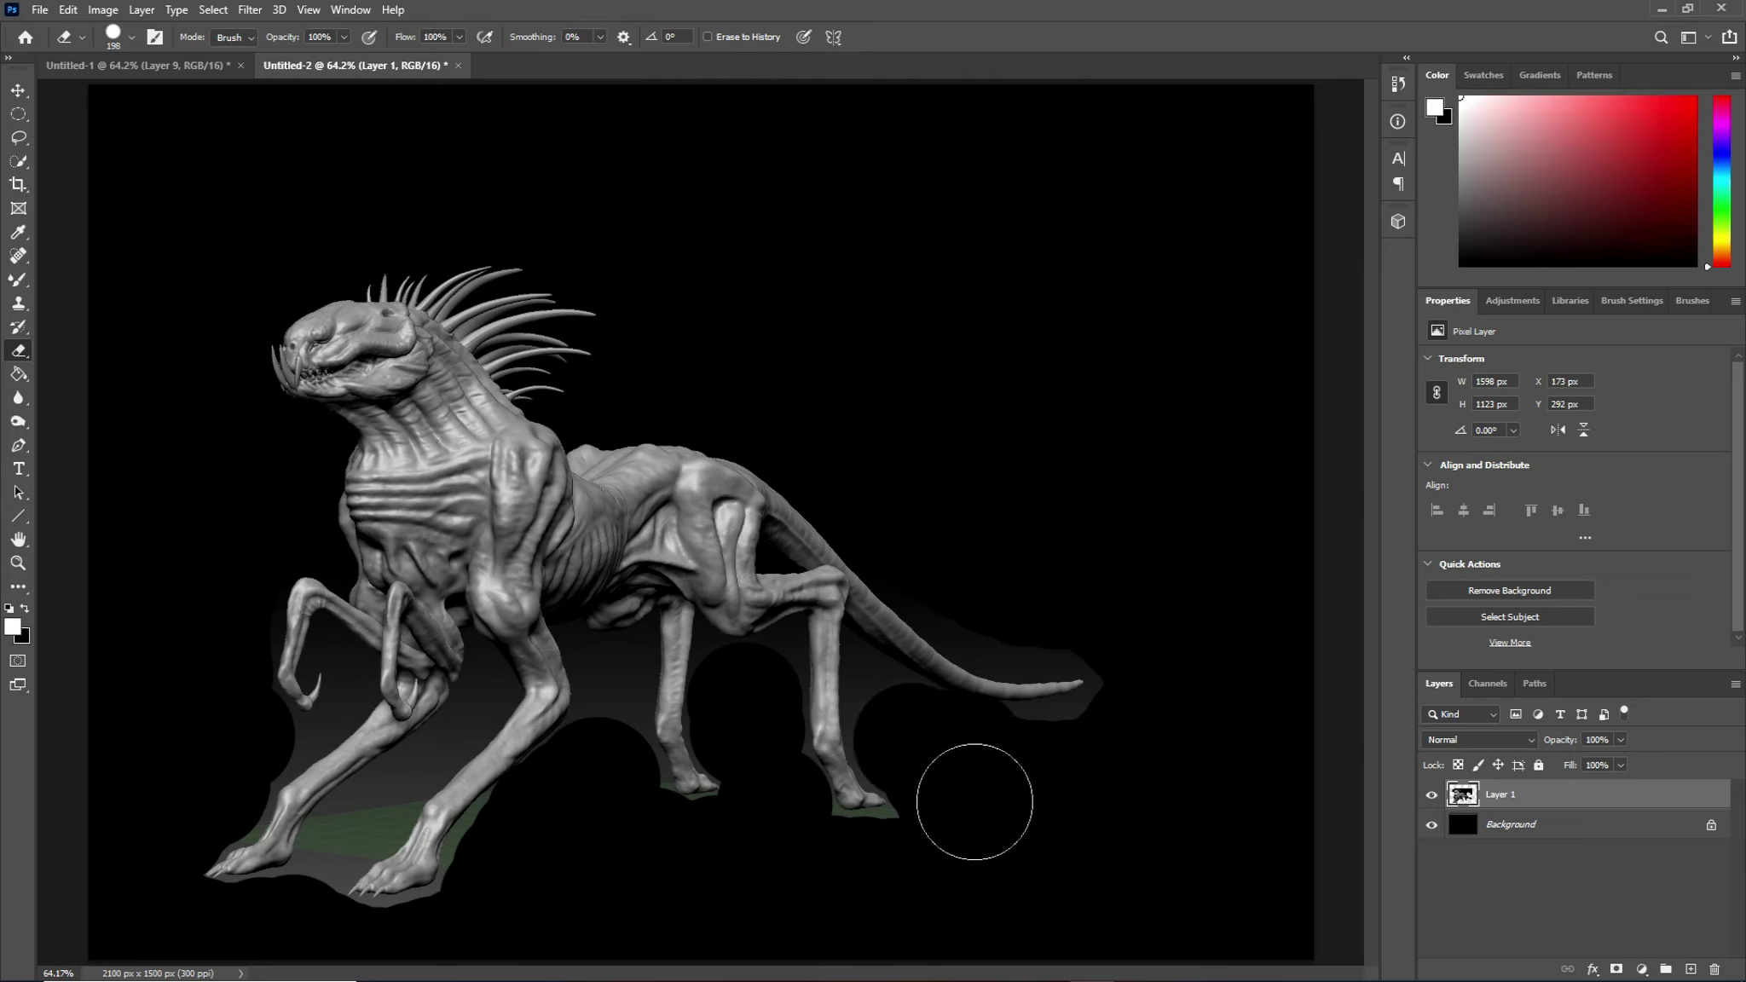
left_click(900, 733)
mouse_move(933, 747)
left_mouse_down()
mouse_move(1146, 736)
mouse_move(990, 608)
left_mouse_up()
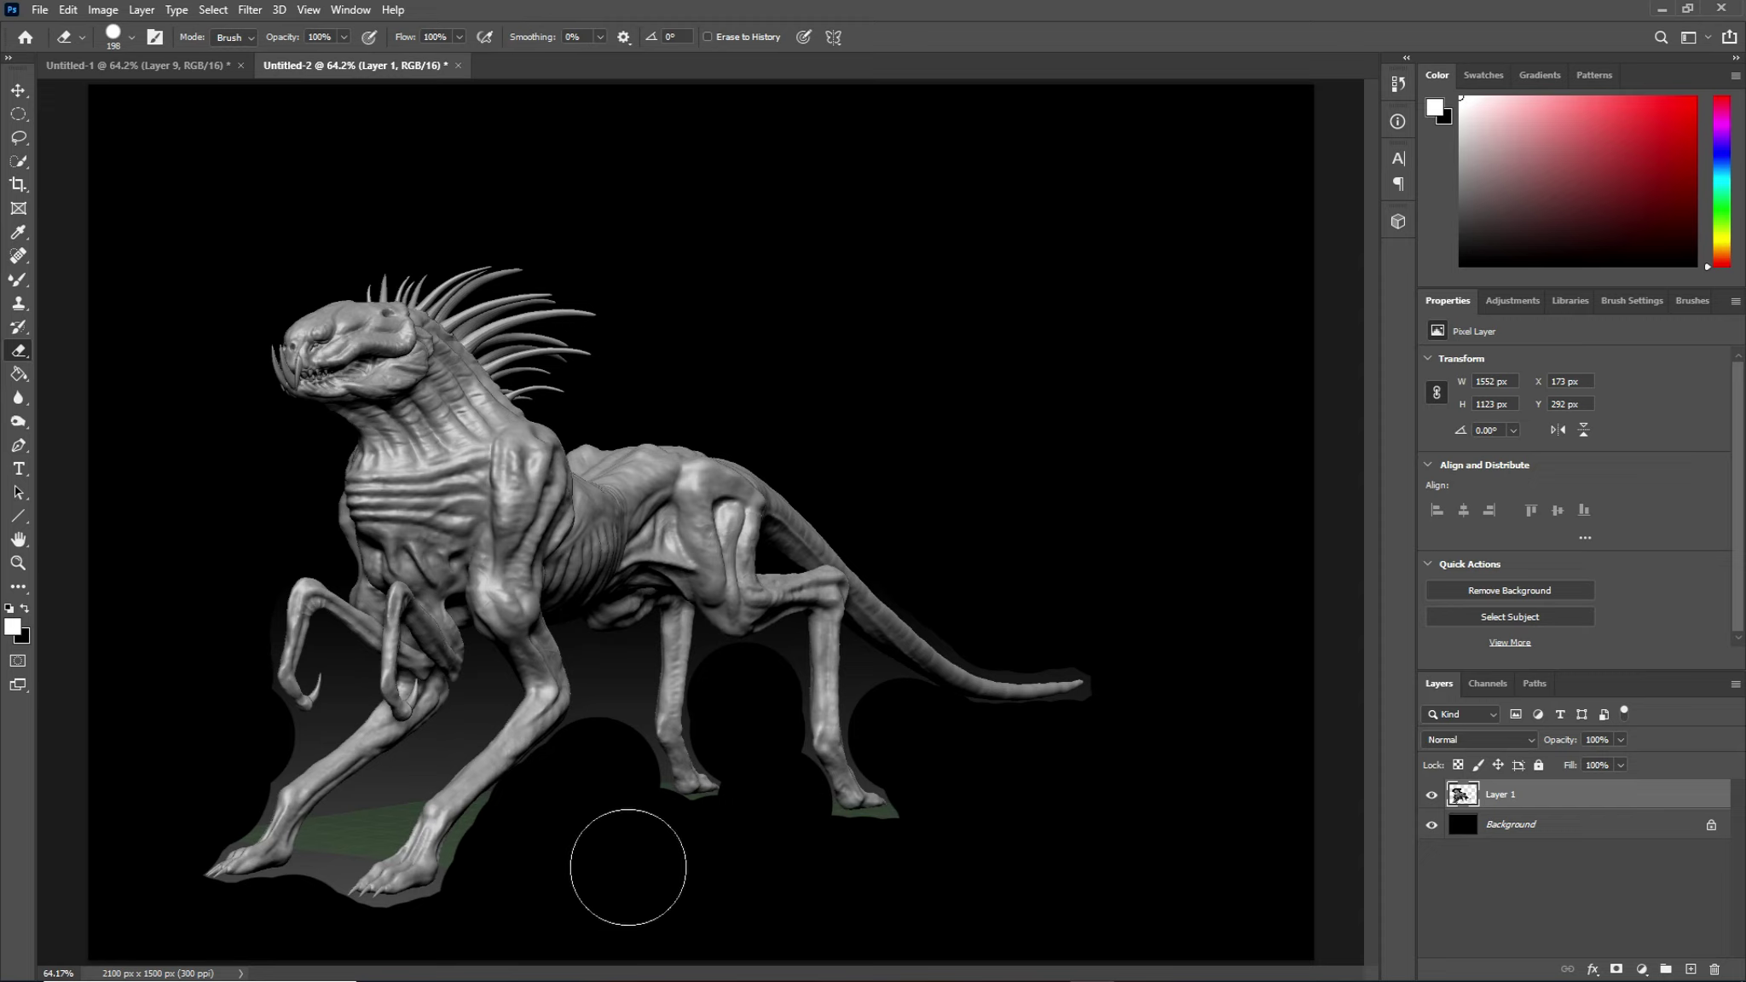
Step: With a 95 px eraser, remove the grey halo and green shadow around the legs, belly and hind foot
left_click_drag(627, 867, 589, 867)
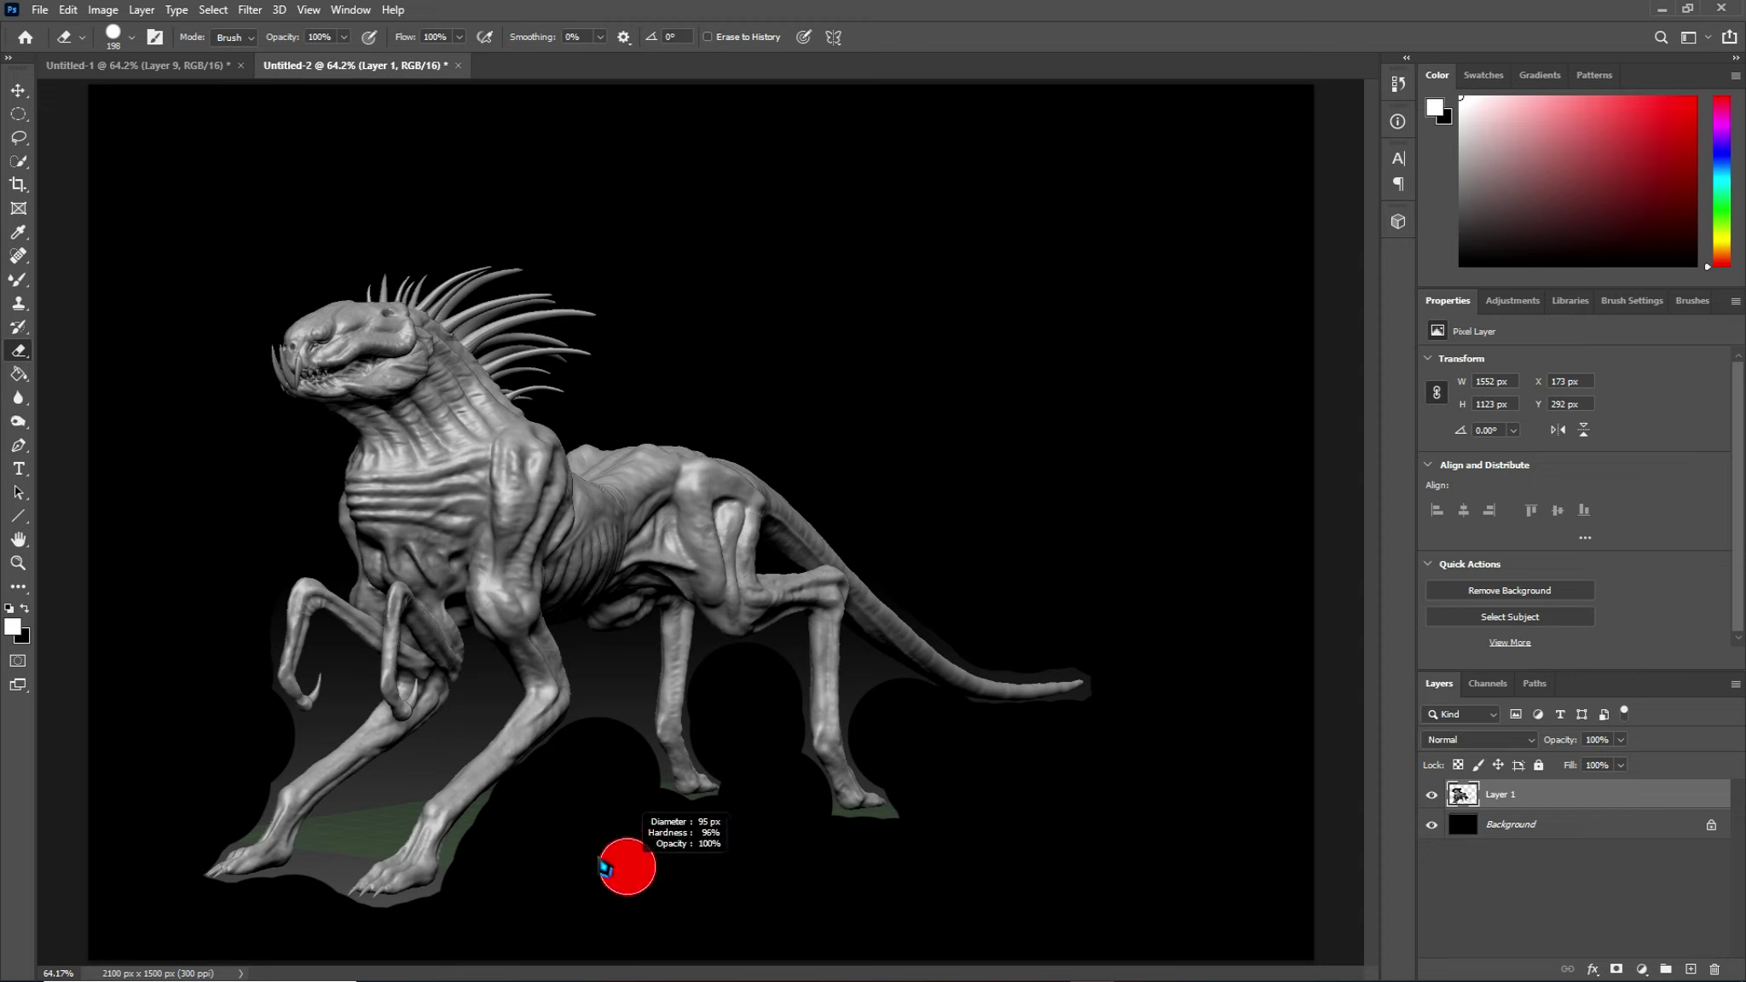
left_click_drag(630, 760, 636, 654)
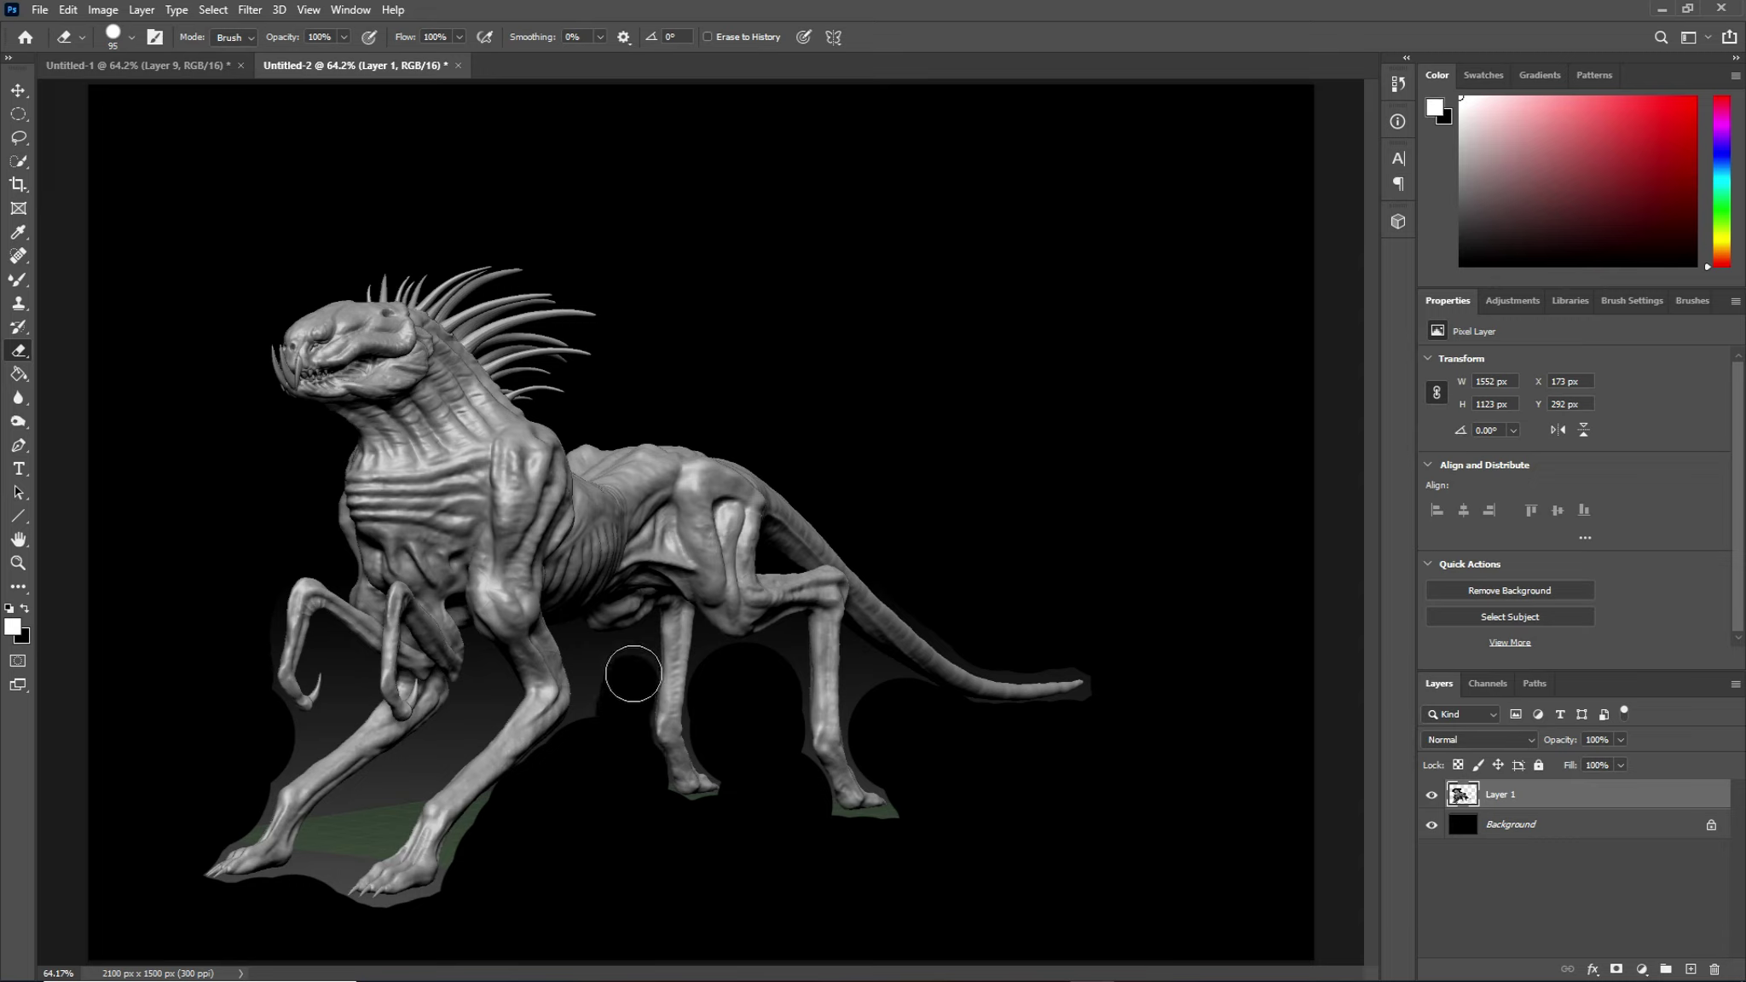
mouse_move(636, 655)
left_mouse_down()
mouse_move(595, 662)
mouse_move(570, 760)
mouse_move(468, 853)
mouse_move(448, 912)
mouse_move(295, 919)
mouse_move(333, 831)
mouse_move(485, 687)
mouse_move(304, 899)
mouse_move(230, 908)
mouse_move(276, 897)
left_mouse_up()
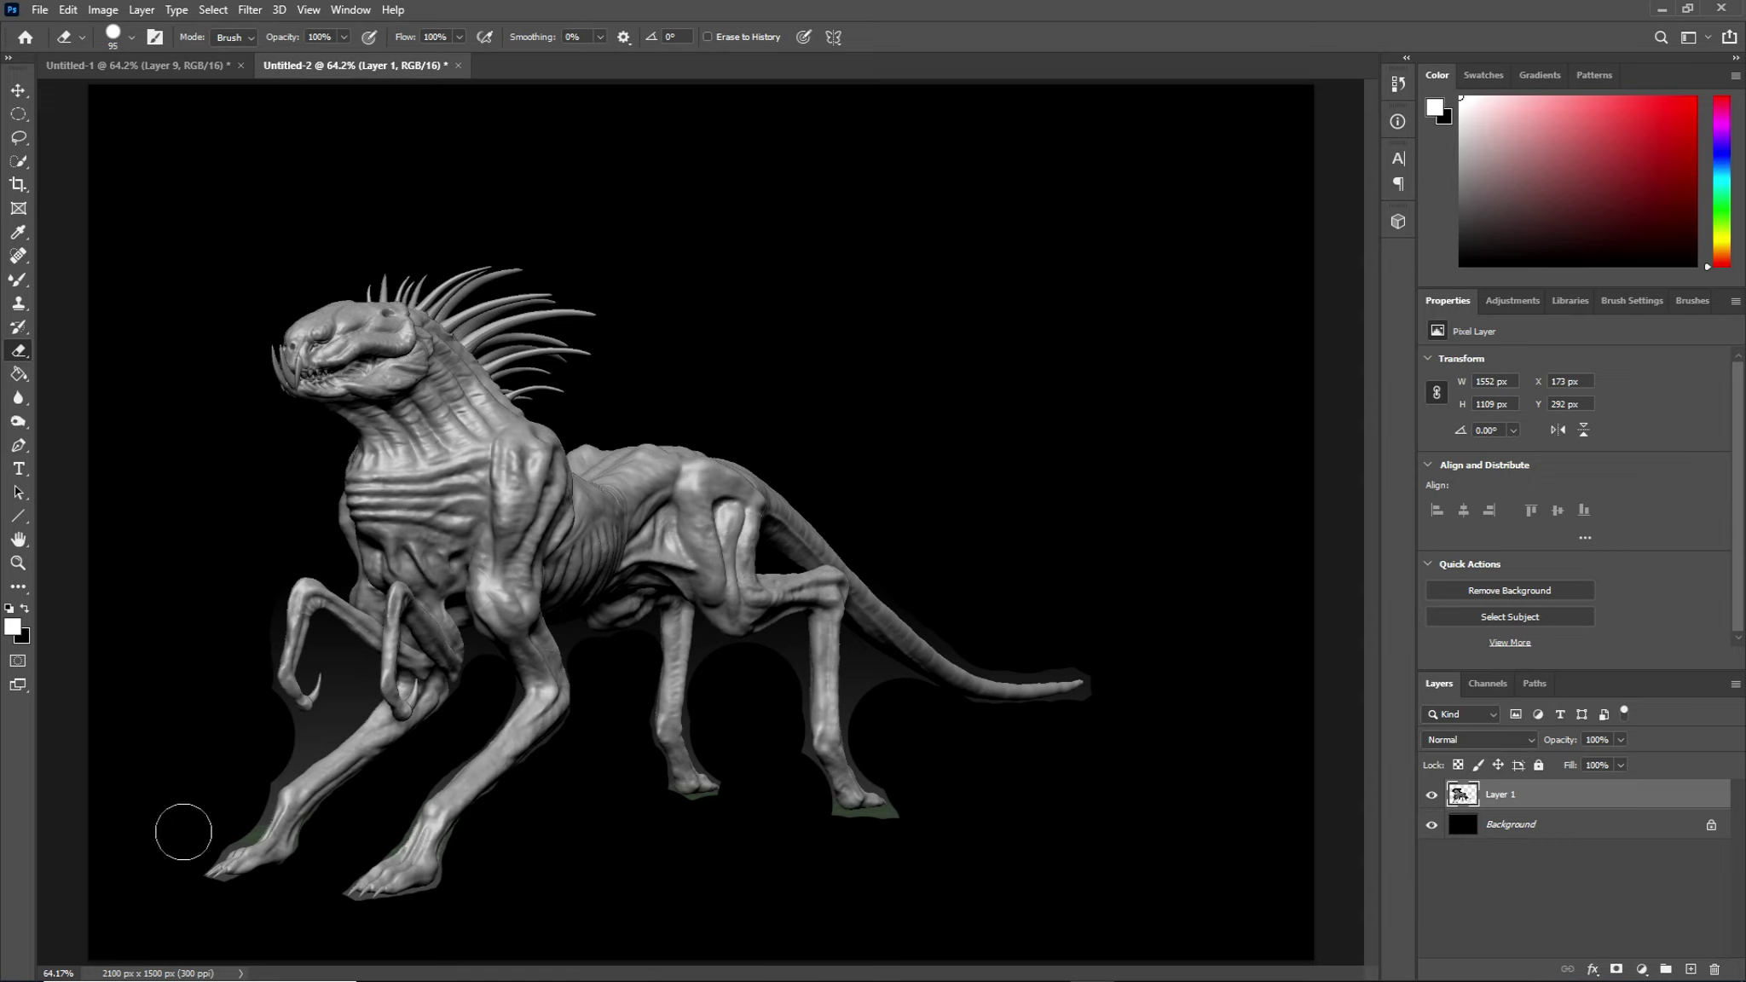
left_click_drag(243, 819, 236, 812)
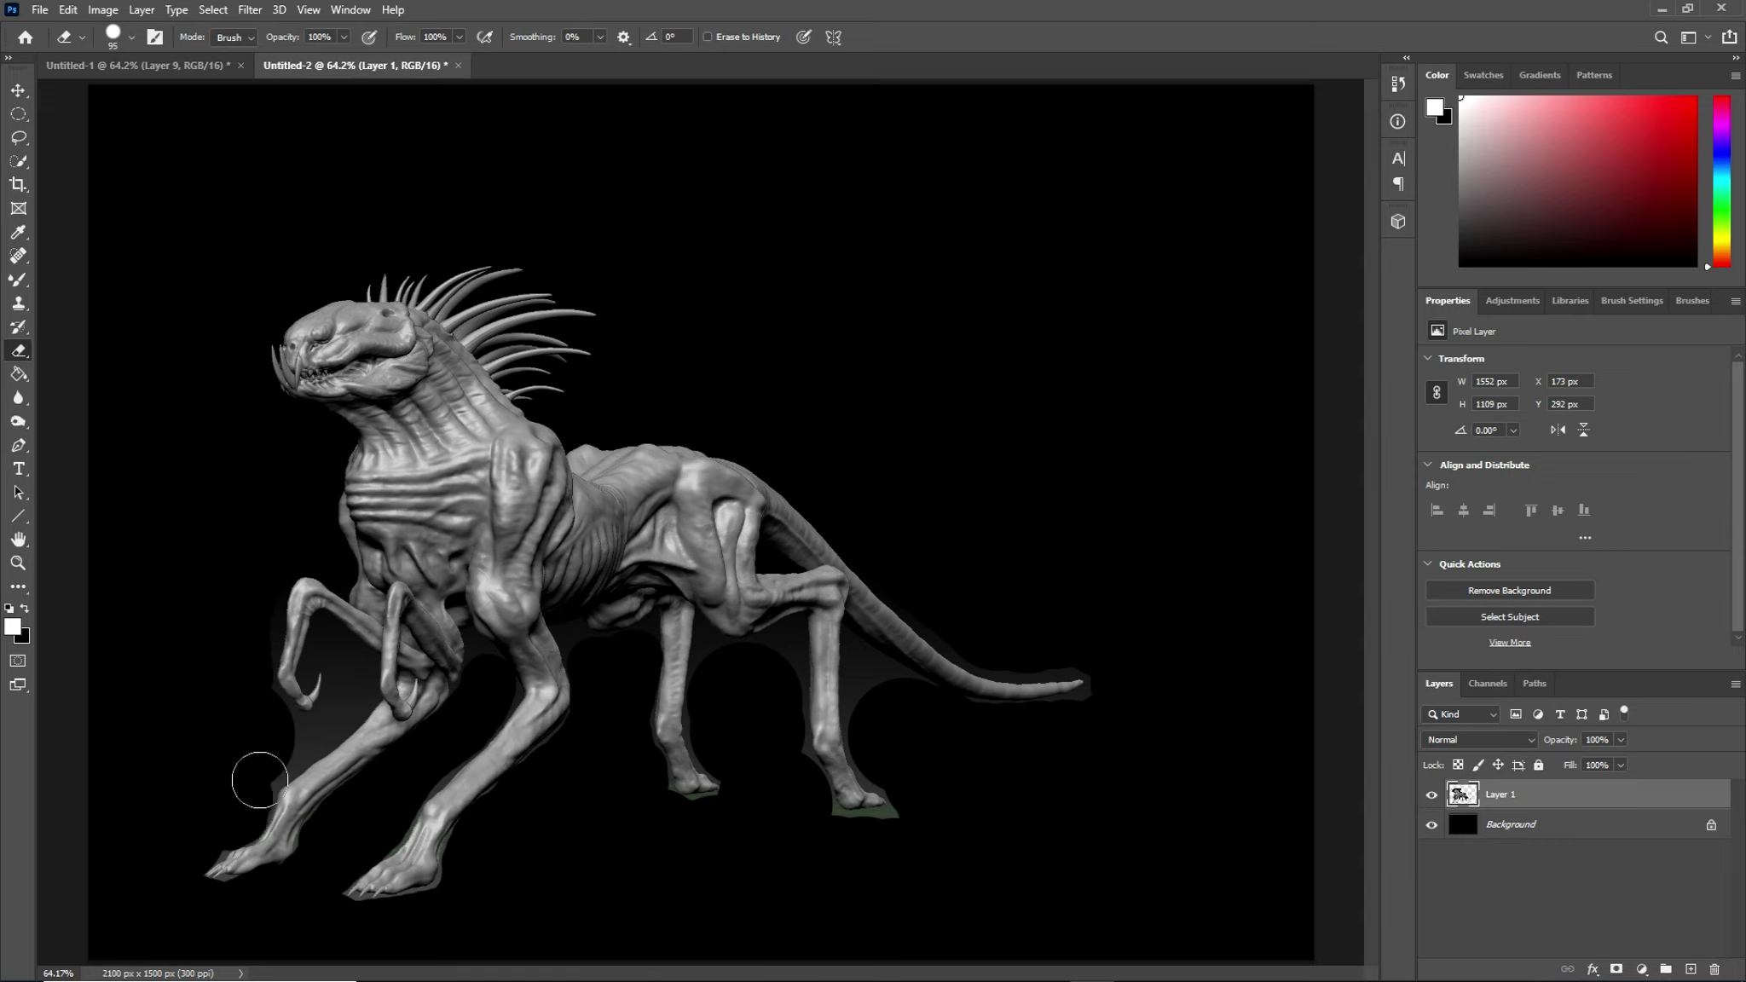
mouse_move(284, 742)
left_mouse_down()
mouse_move(311, 737)
mouse_move(273, 747)
mouse_move(352, 679)
left_mouse_up()
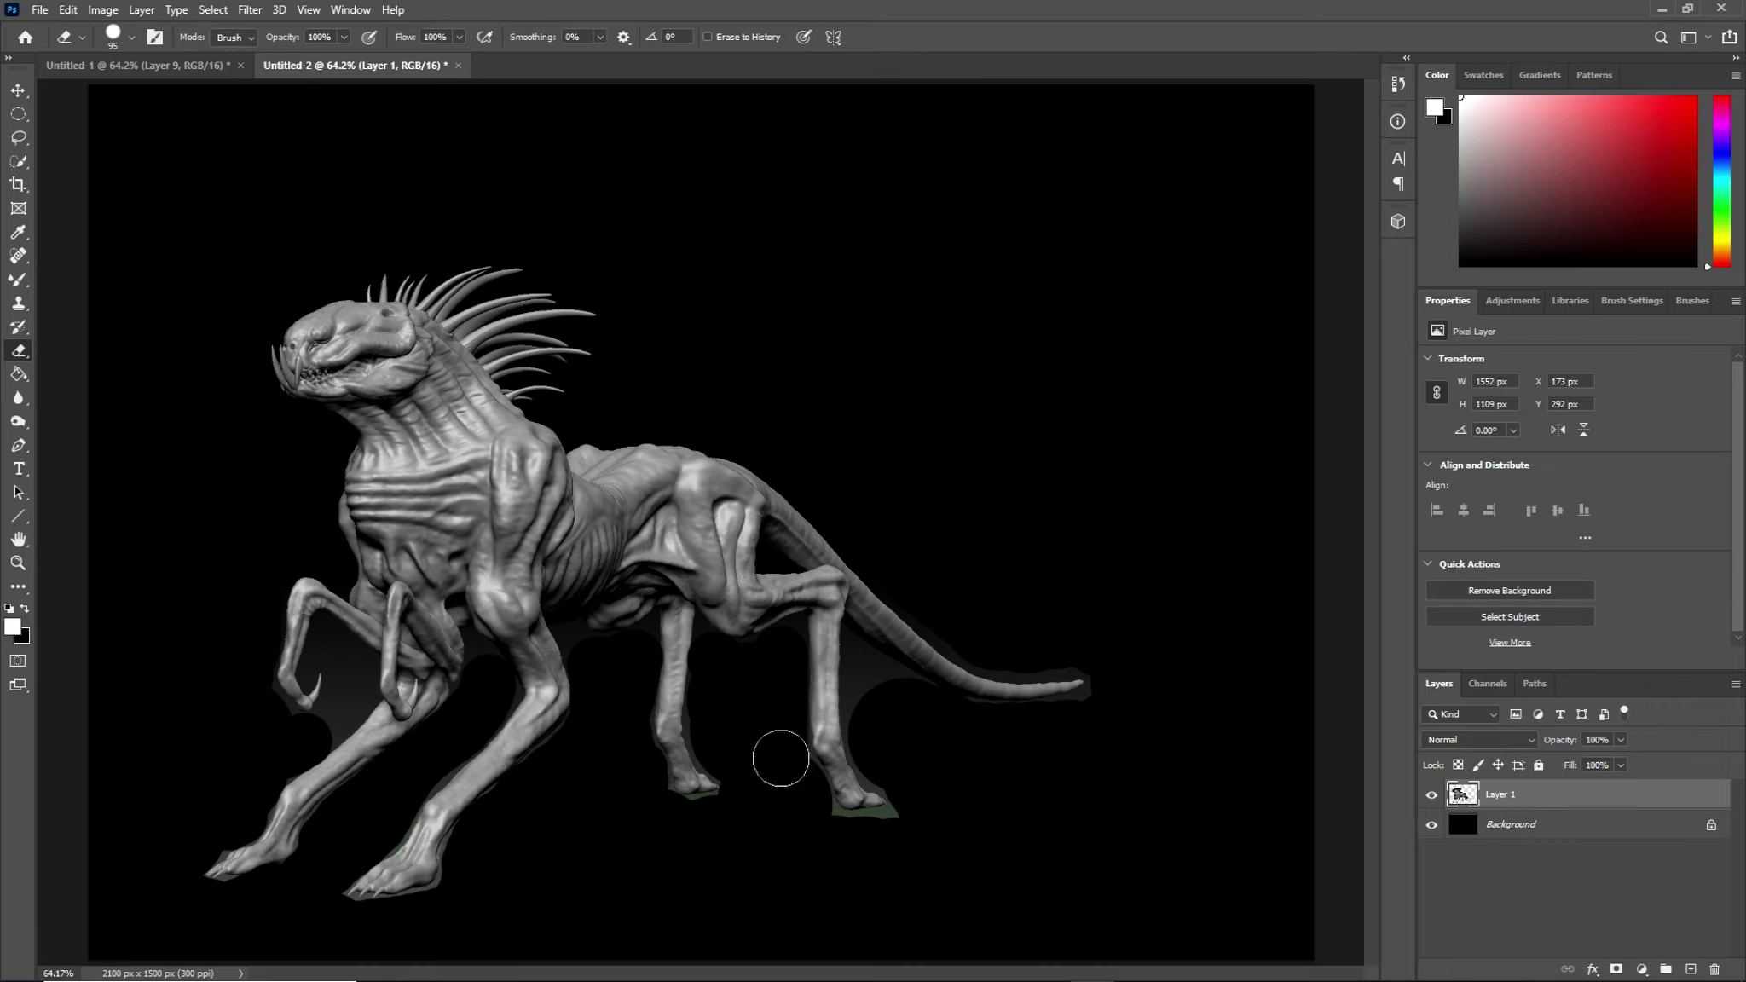
left_click_drag(811, 830, 928, 801)
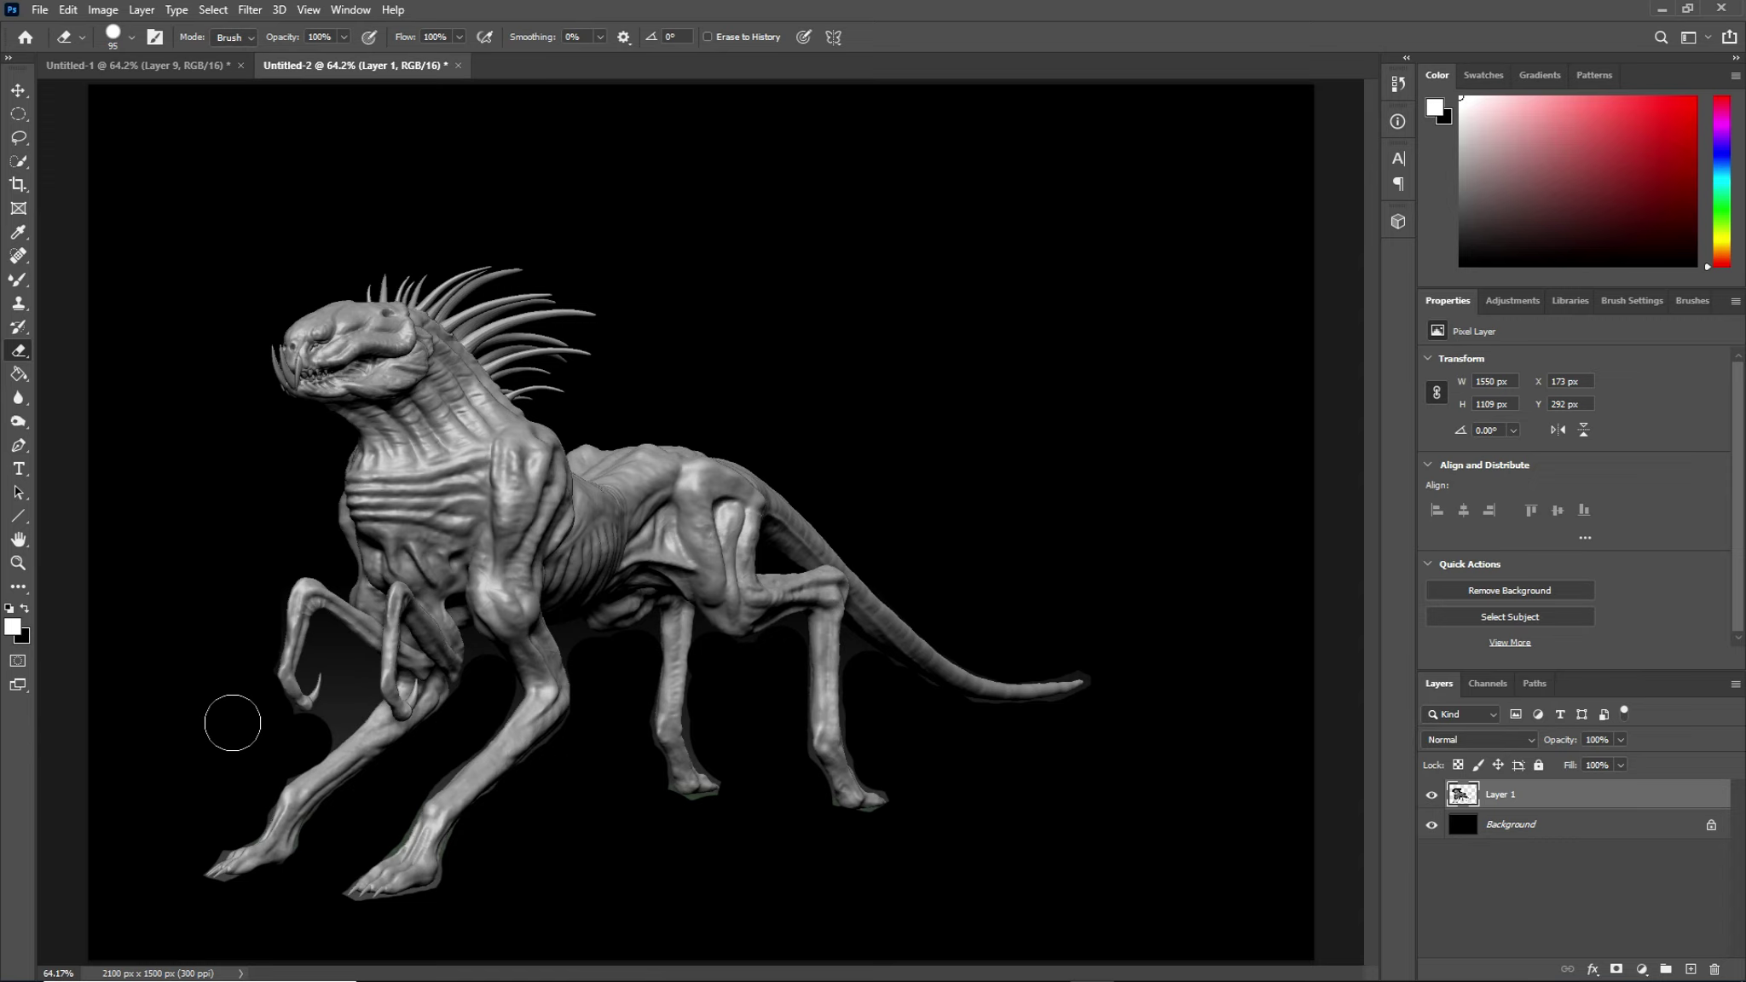
Step: Erase the grey fringe beside the front claw at 39 px, then drag Layer 1 into the landscape document
left_click_drag(748, 828, 731, 839)
right_click(731, 839)
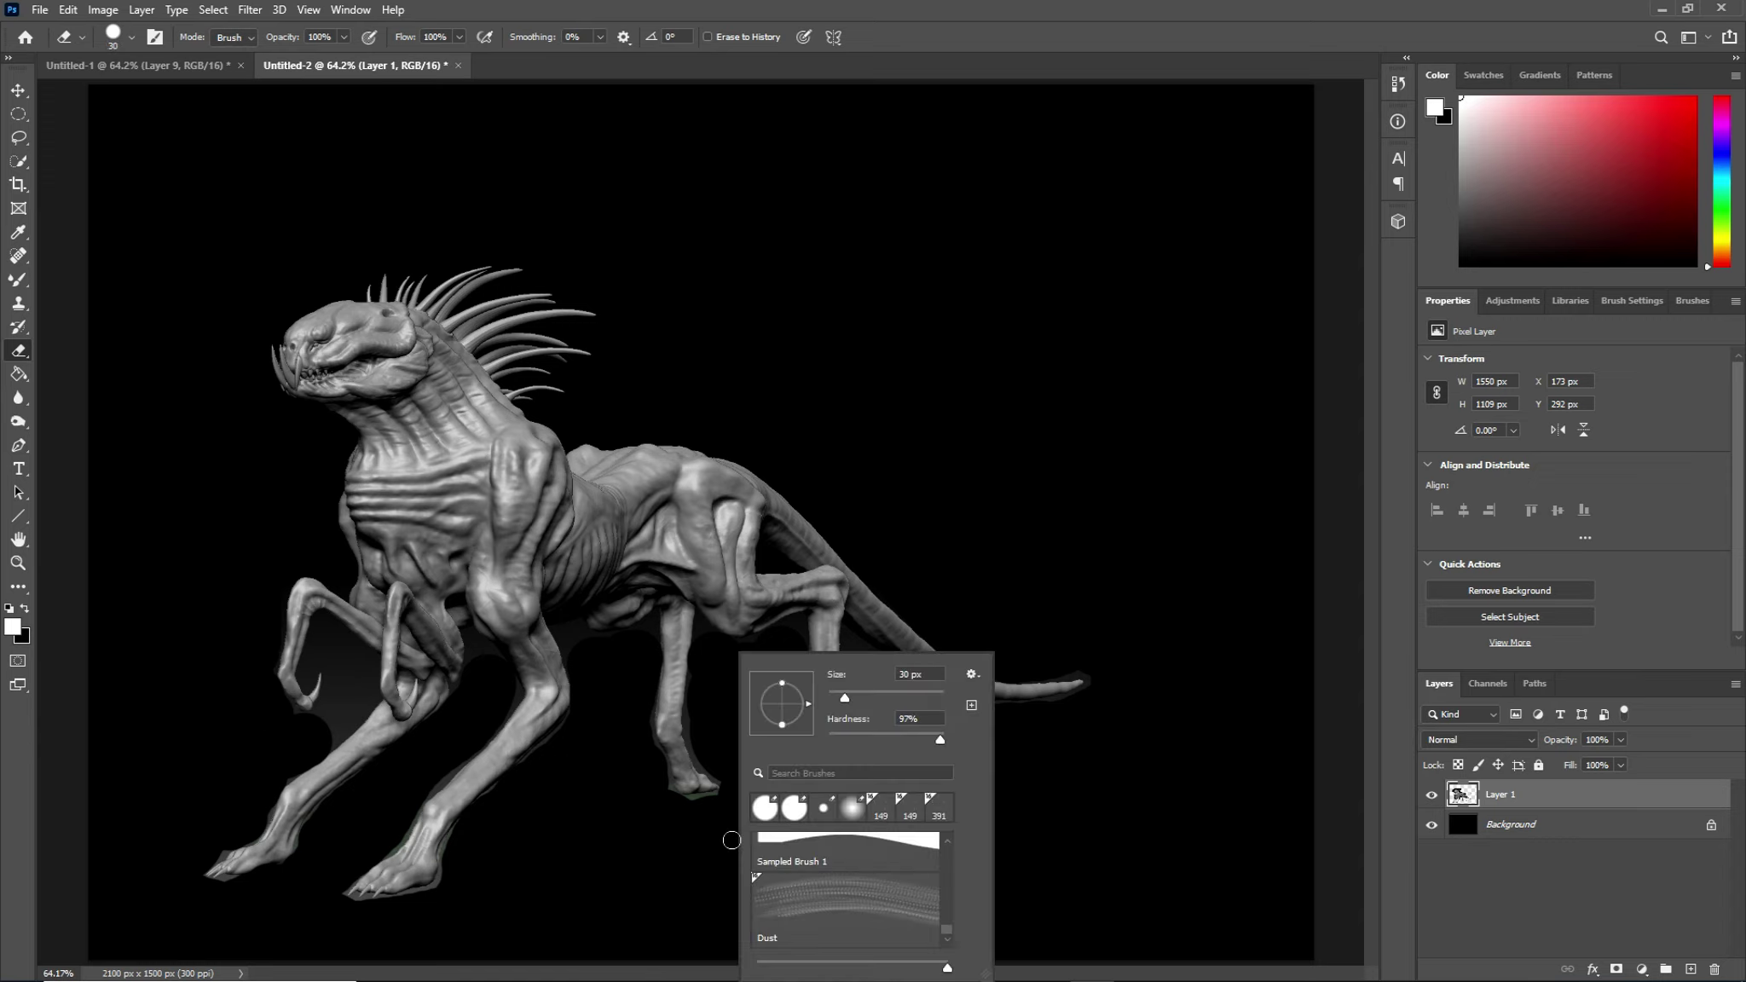
key("Escape")
left_click_drag(716, 863, 723, 864)
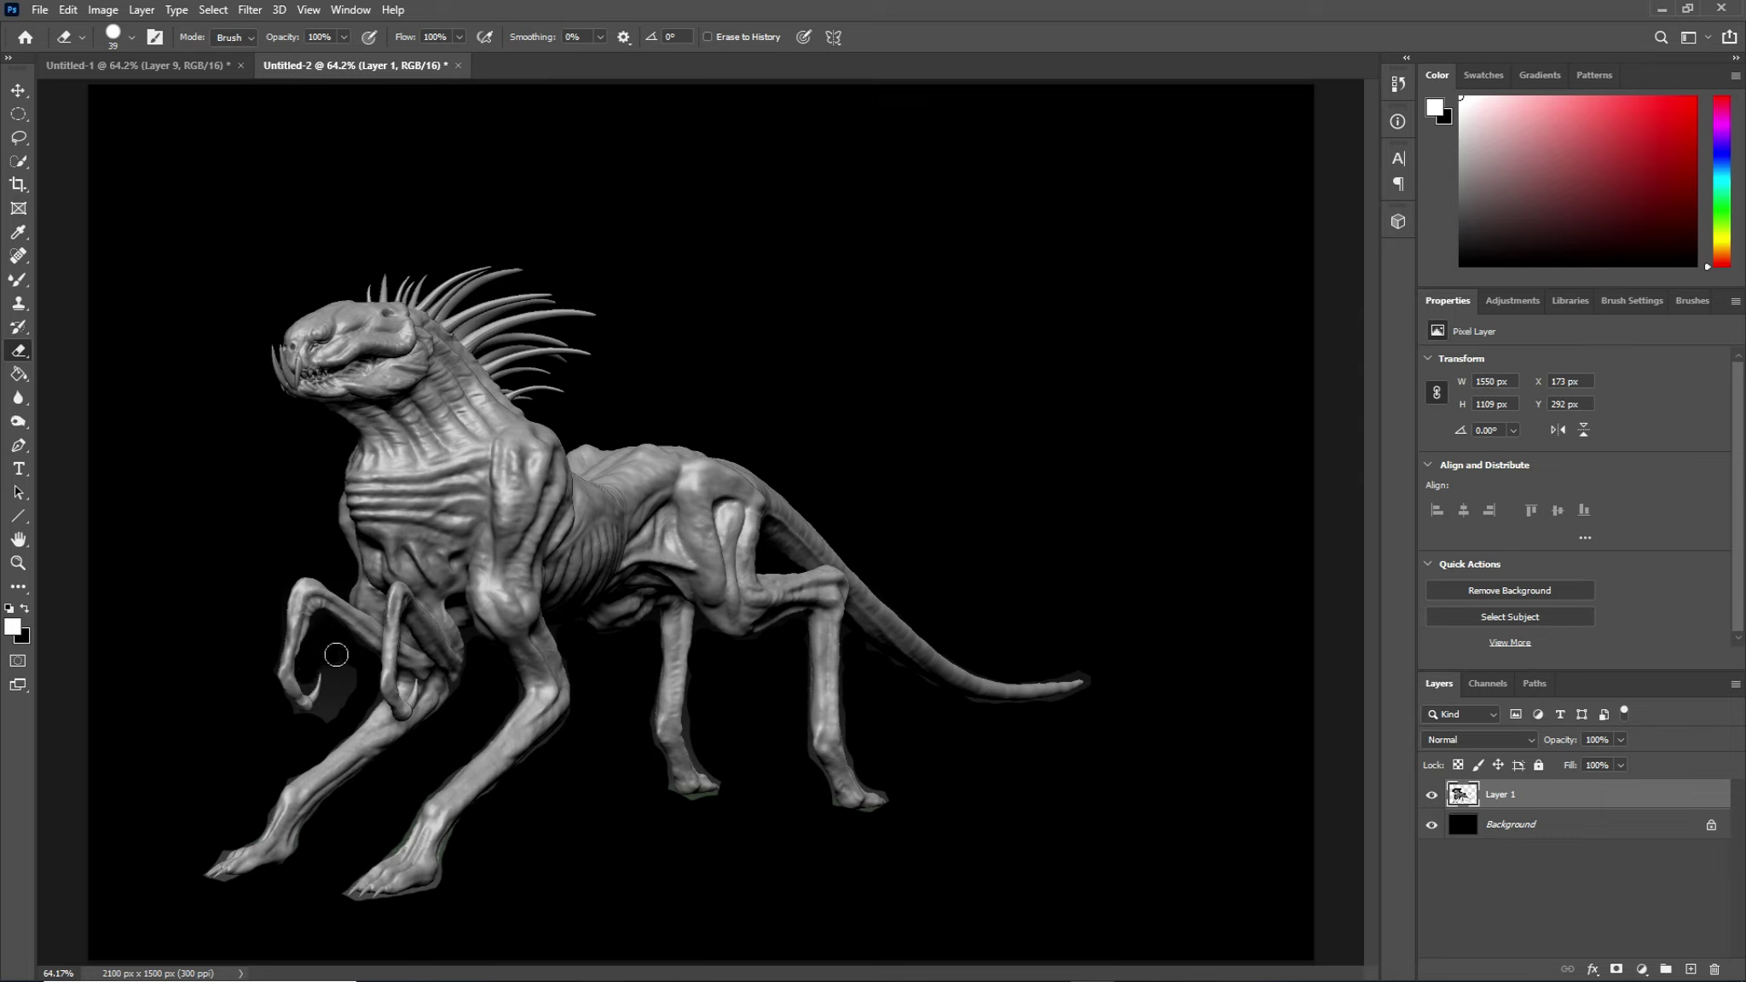
left_click_drag(342, 670, 338, 695)
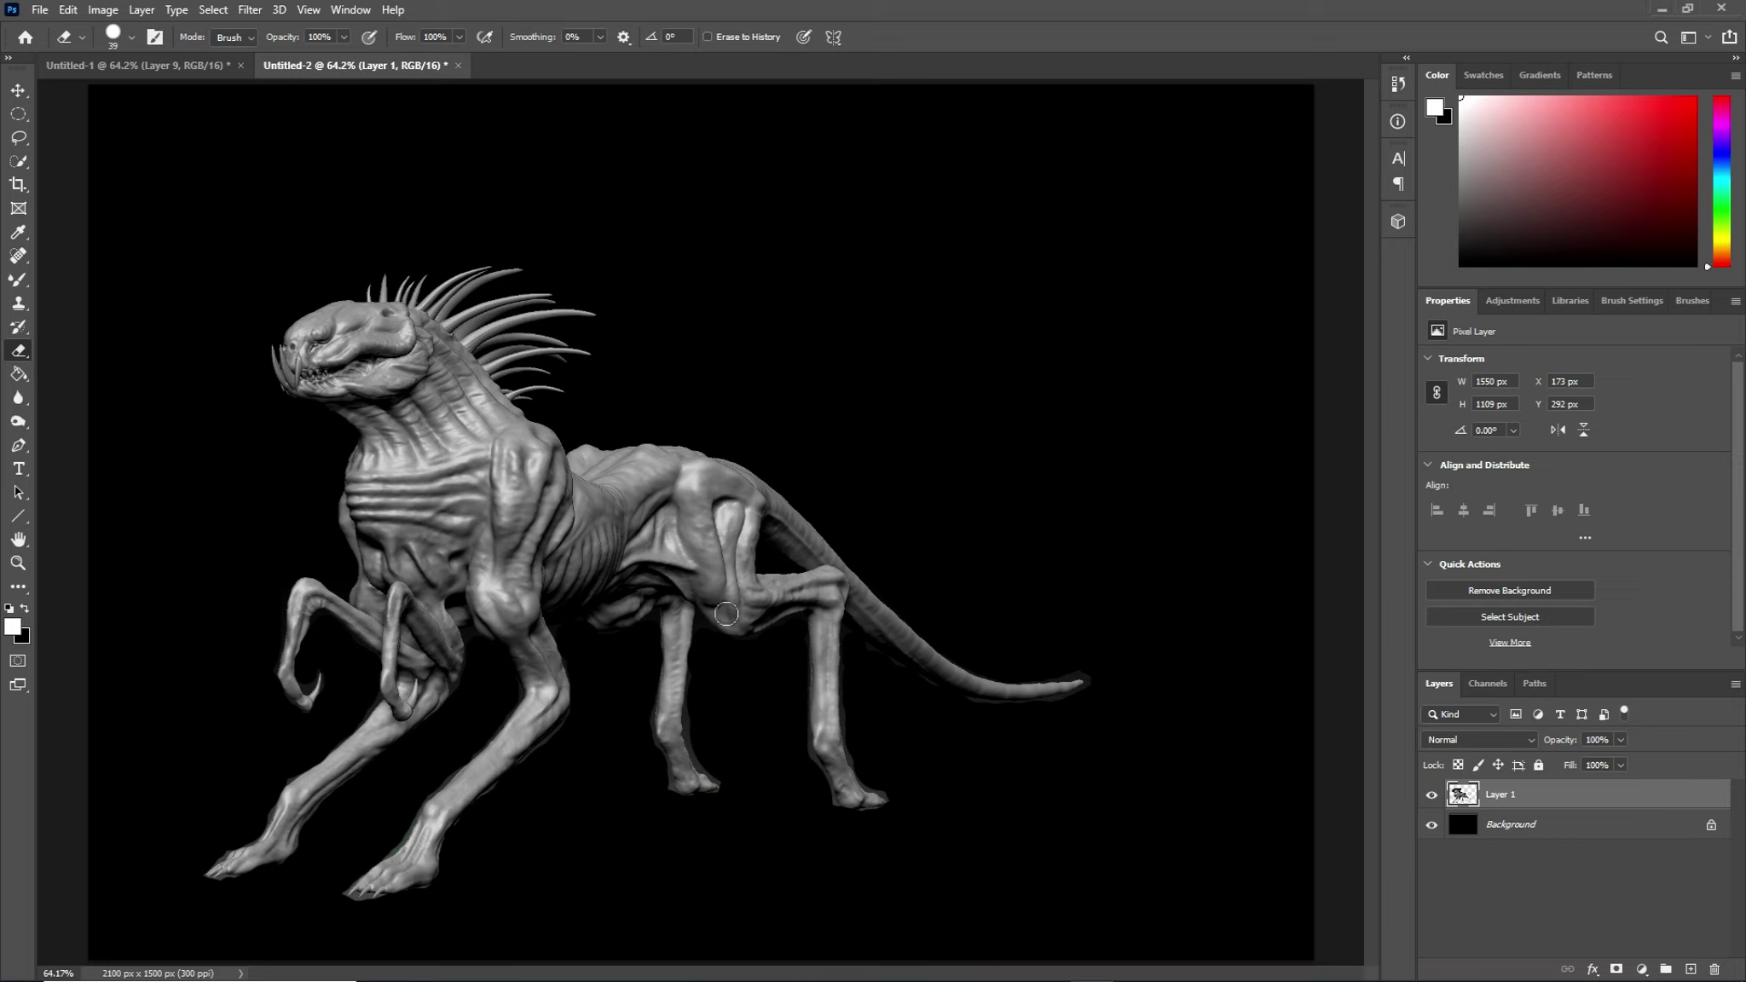
mouse_move(1562, 798)
left_mouse_down()
mouse_move(117, 120)
mouse_move(637, 627)
mouse_move(702, 716)
left_mouse_up()
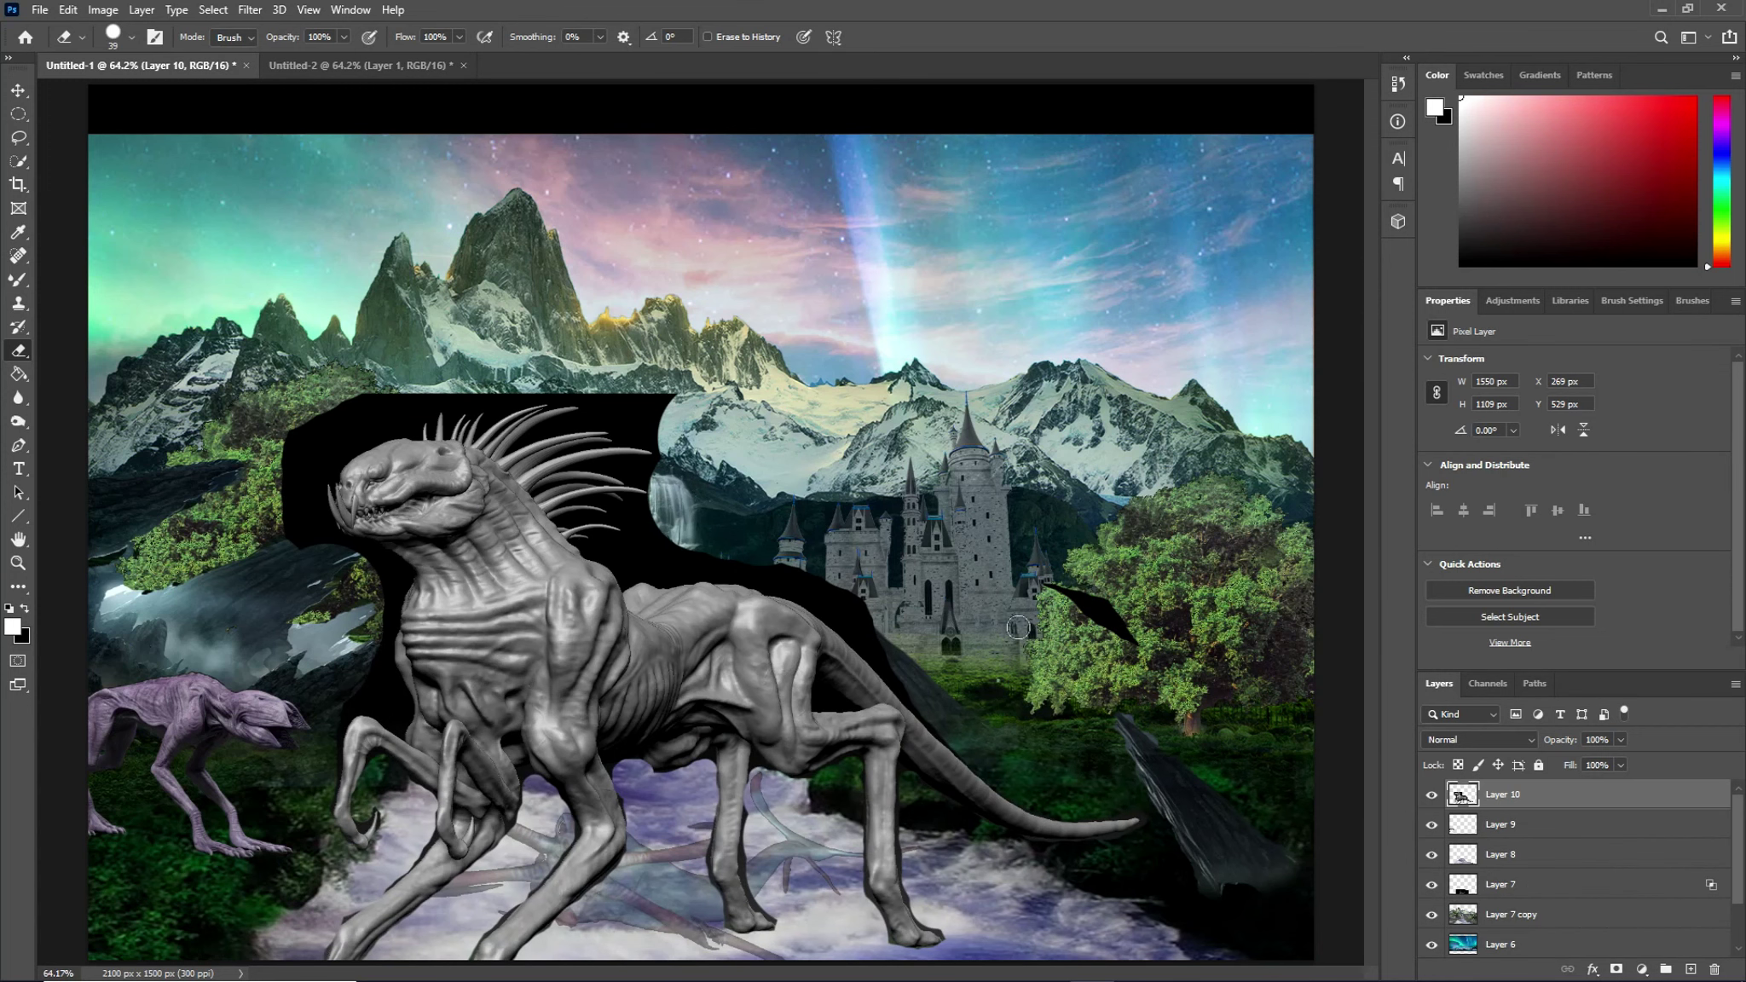
Step: Erase the black wedge beside the tree and move Layer 10's creature up and slightly left
left_click_drag(1045, 586, 1135, 645)
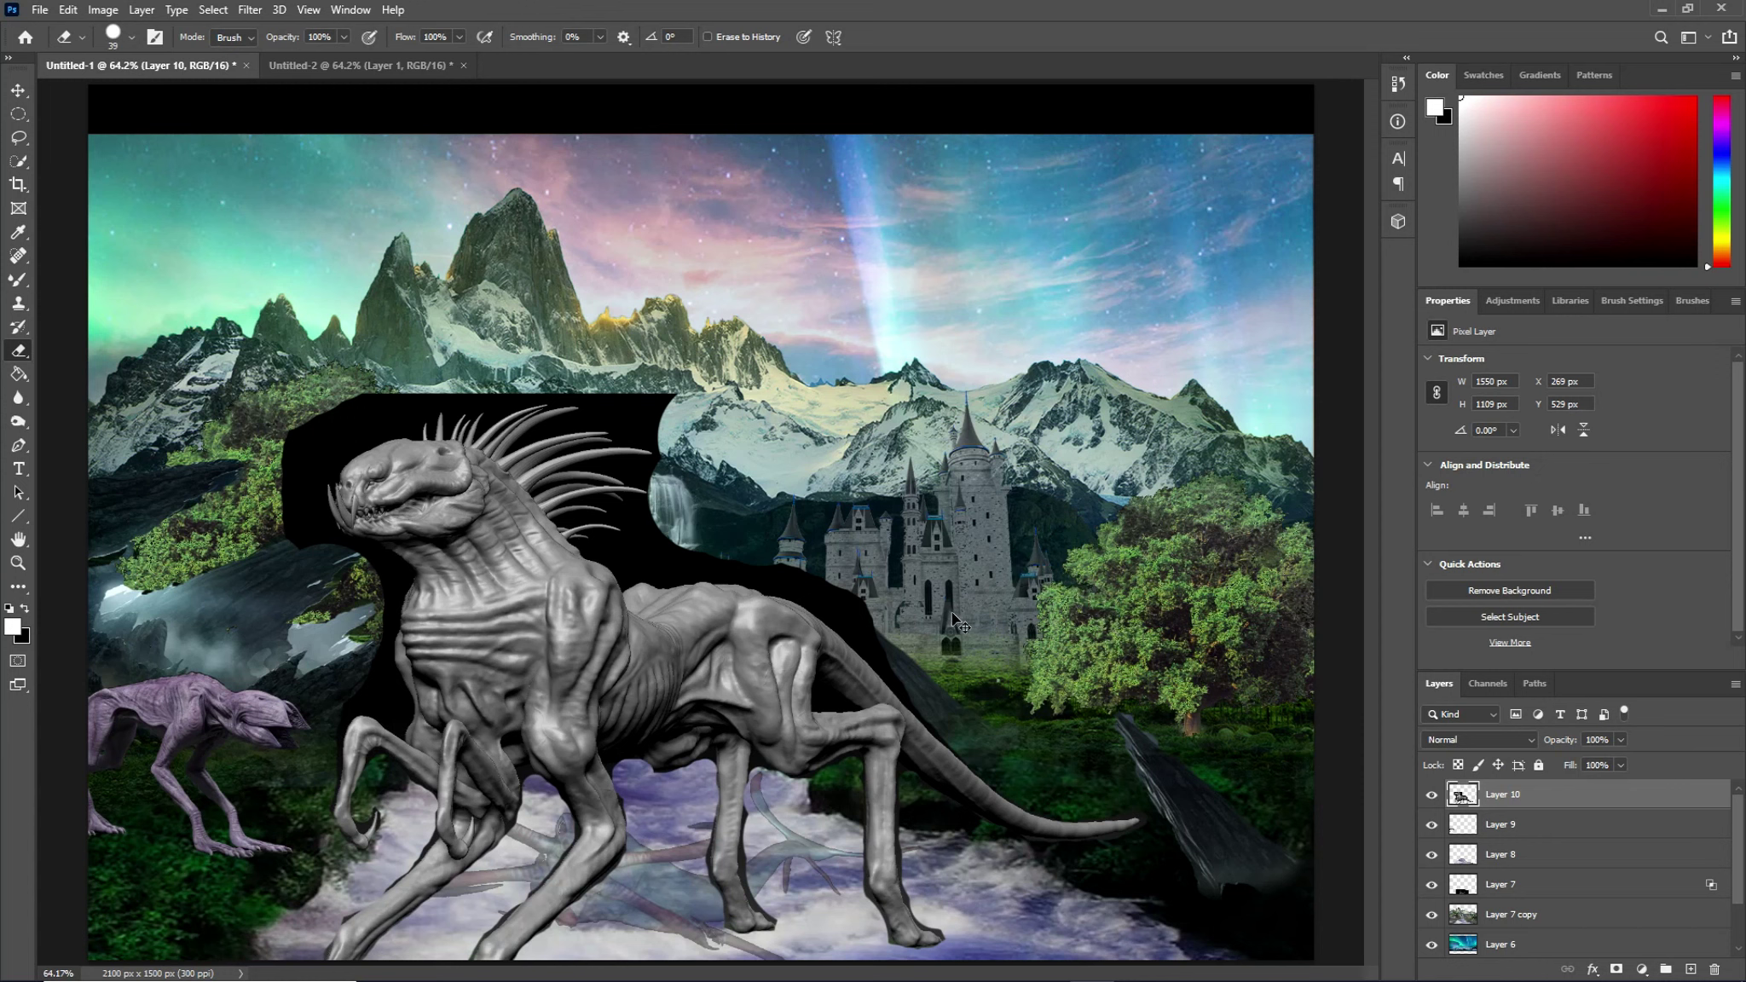
key("ctrl+t")
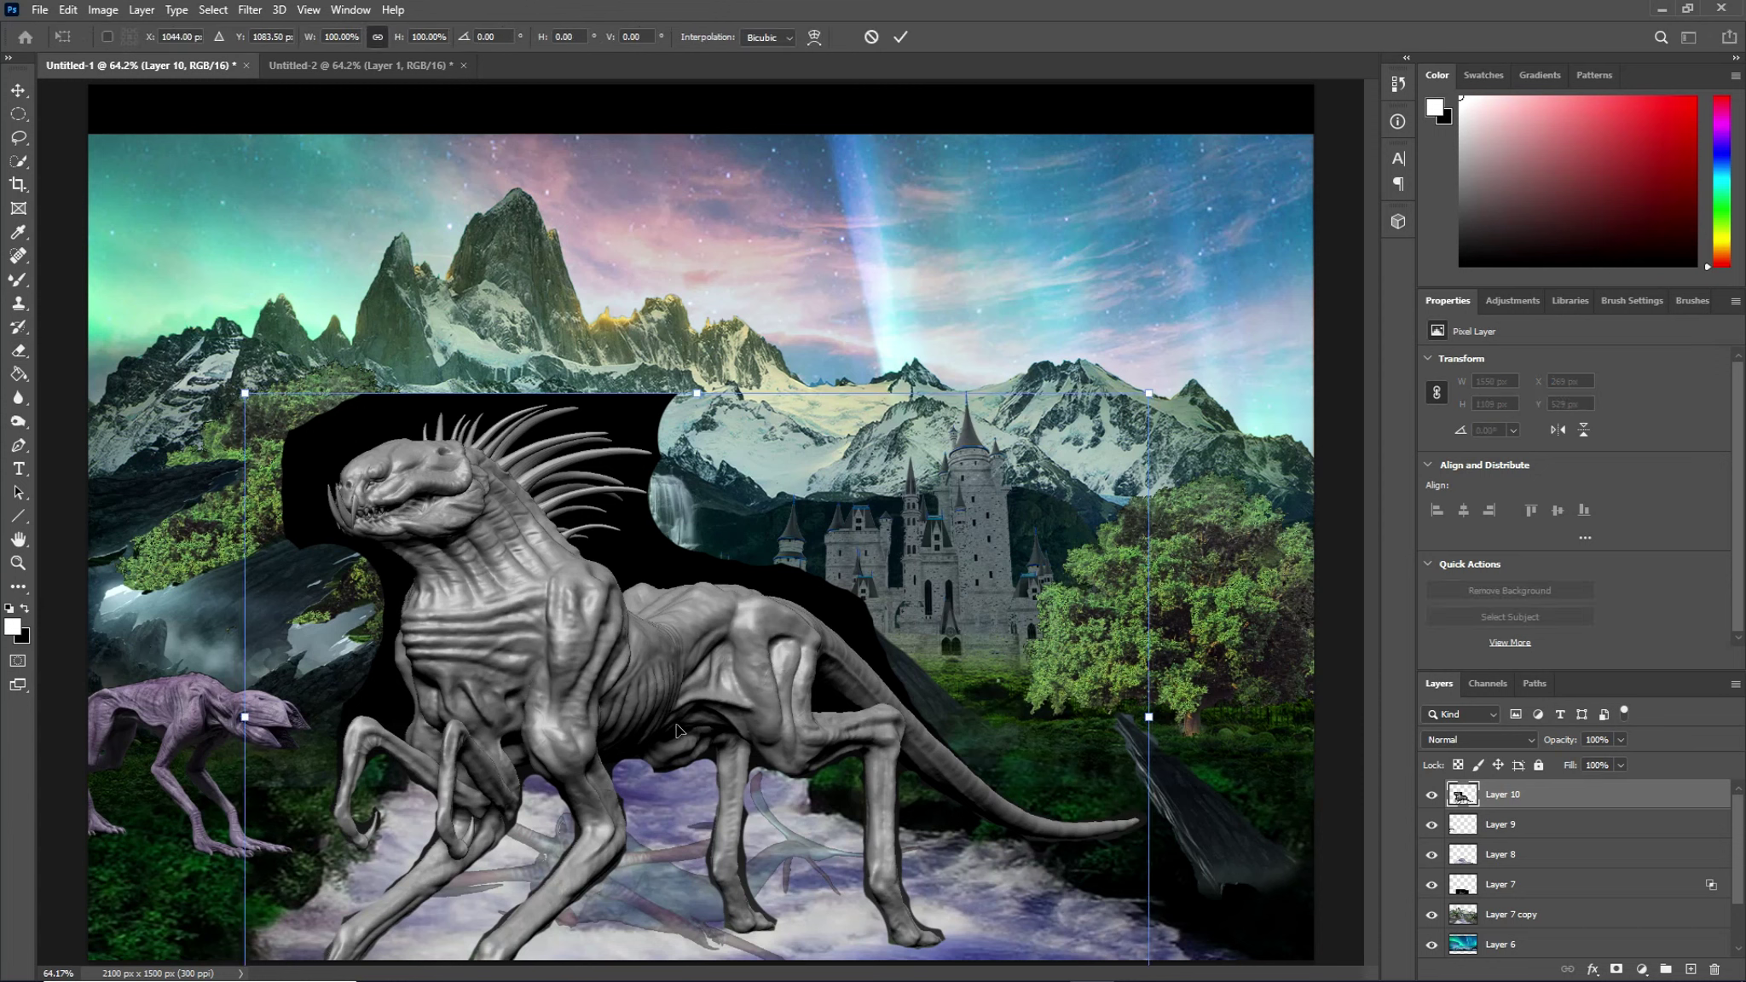
left_click_drag(667, 663, 651, 548)
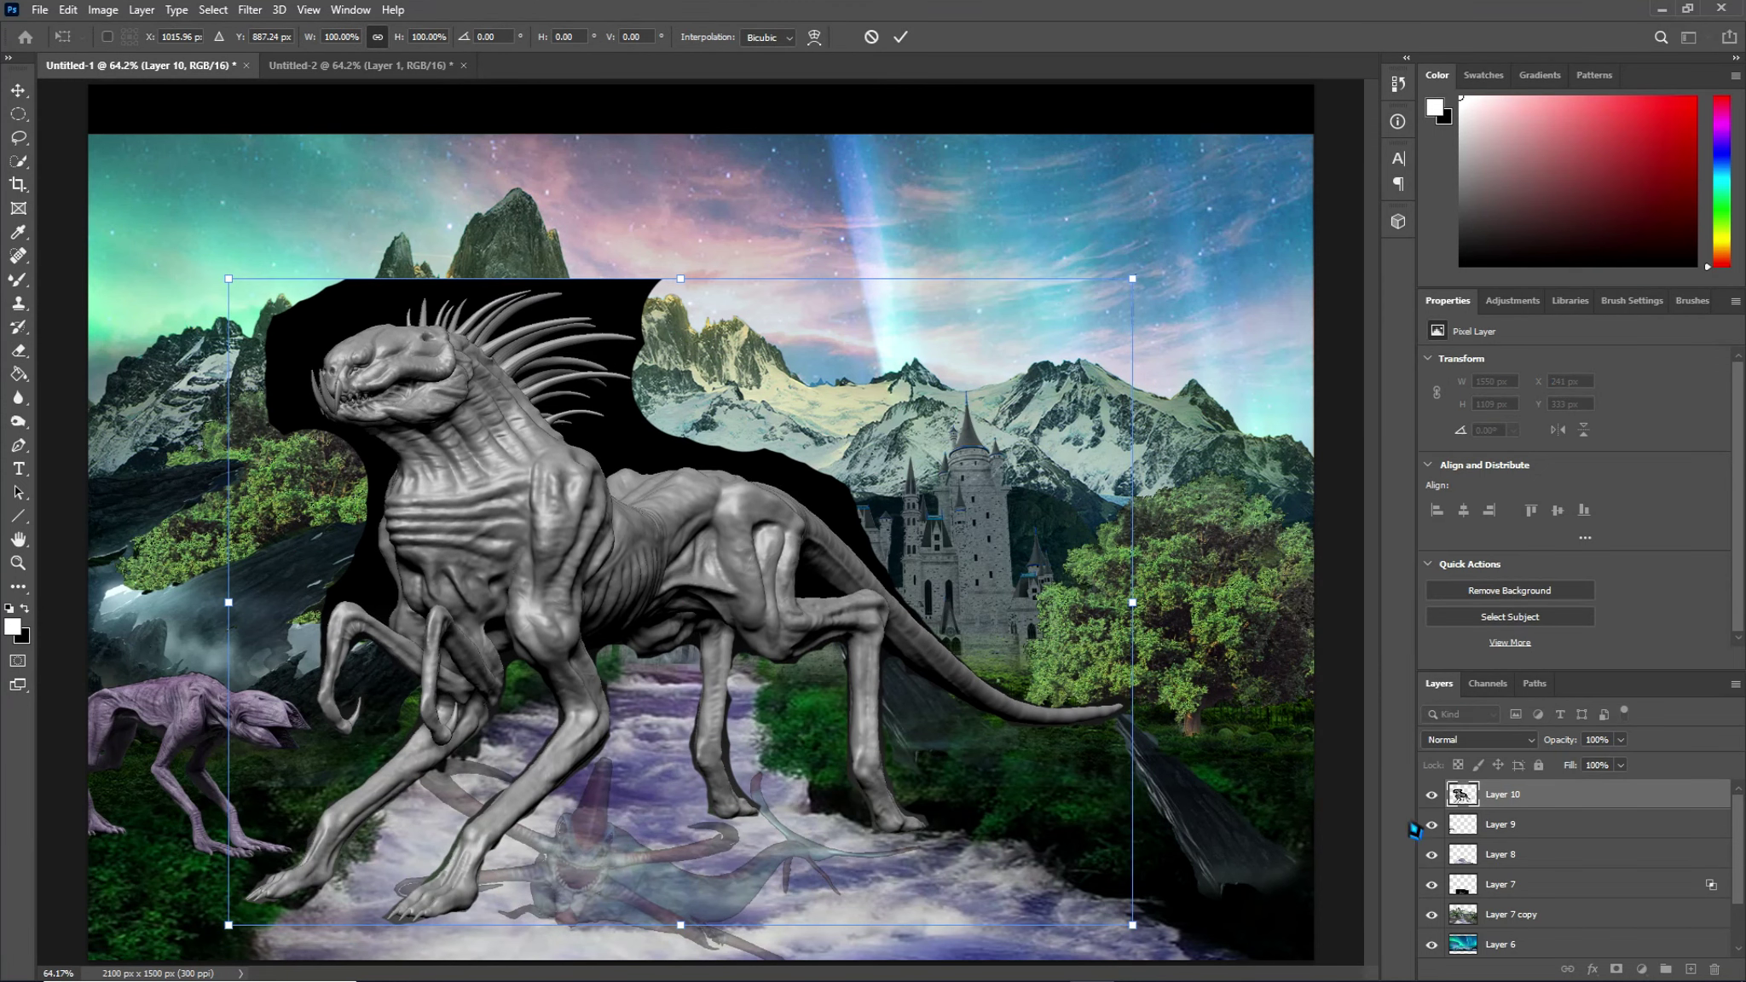
key("Return")
key("e")
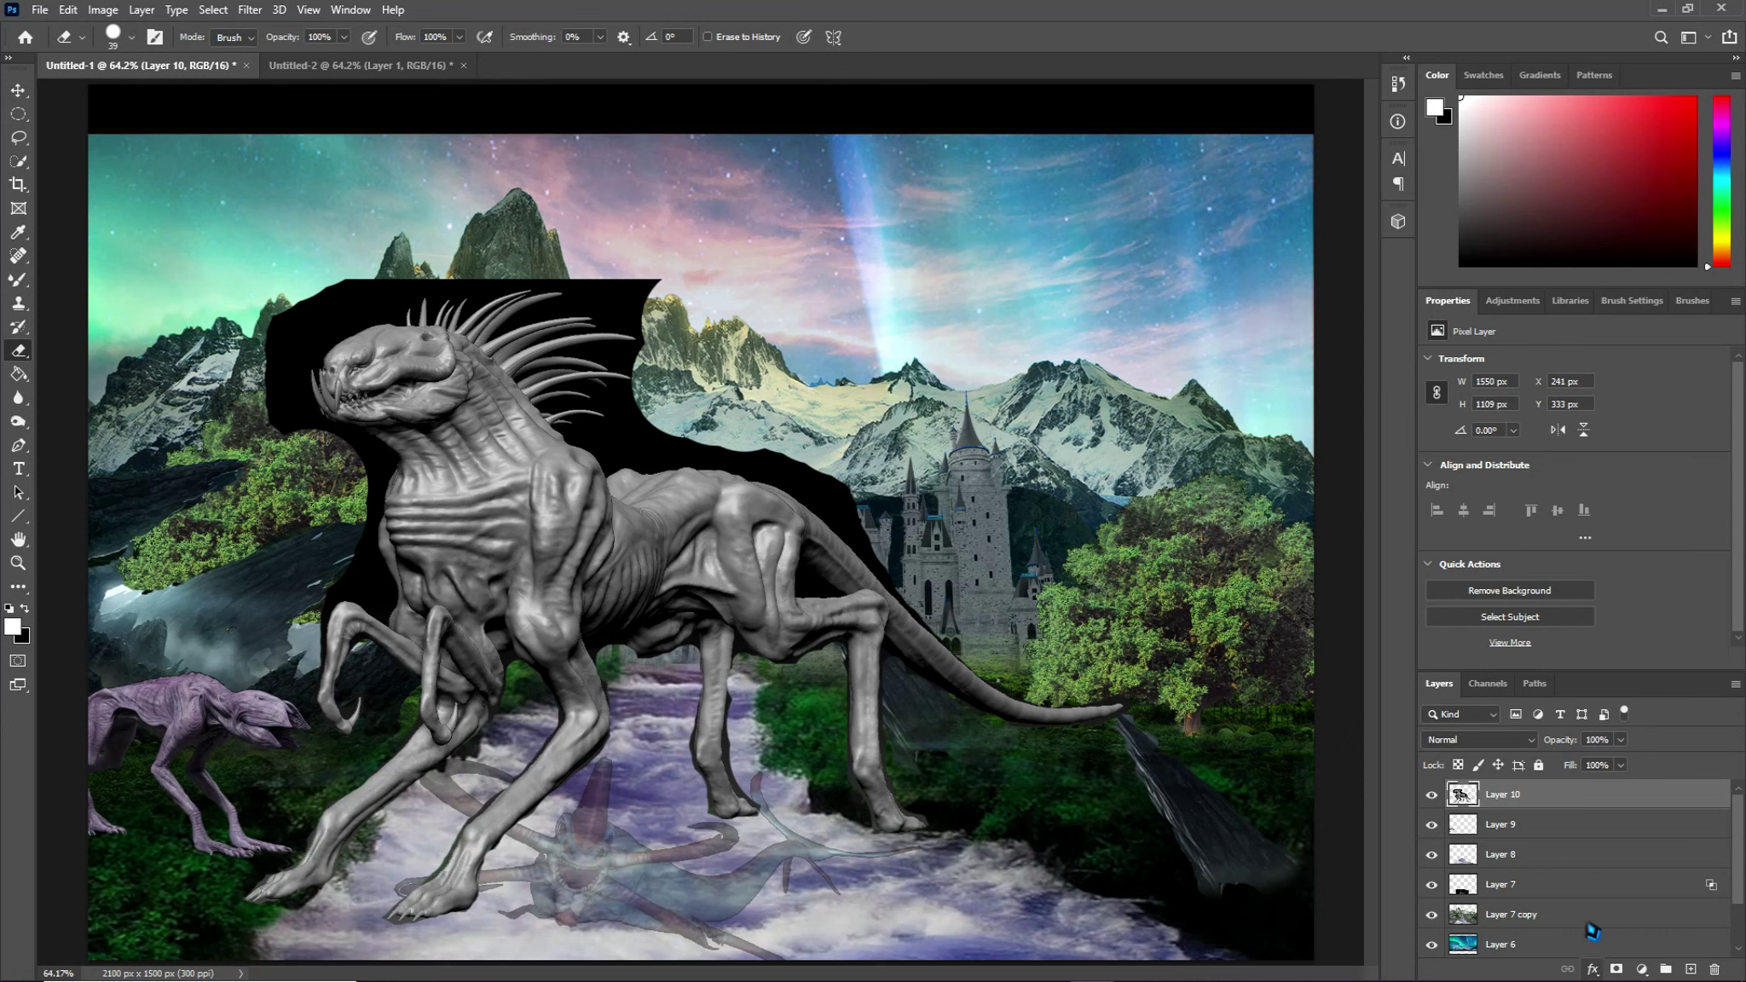
left_click(1592, 970)
key("Escape")
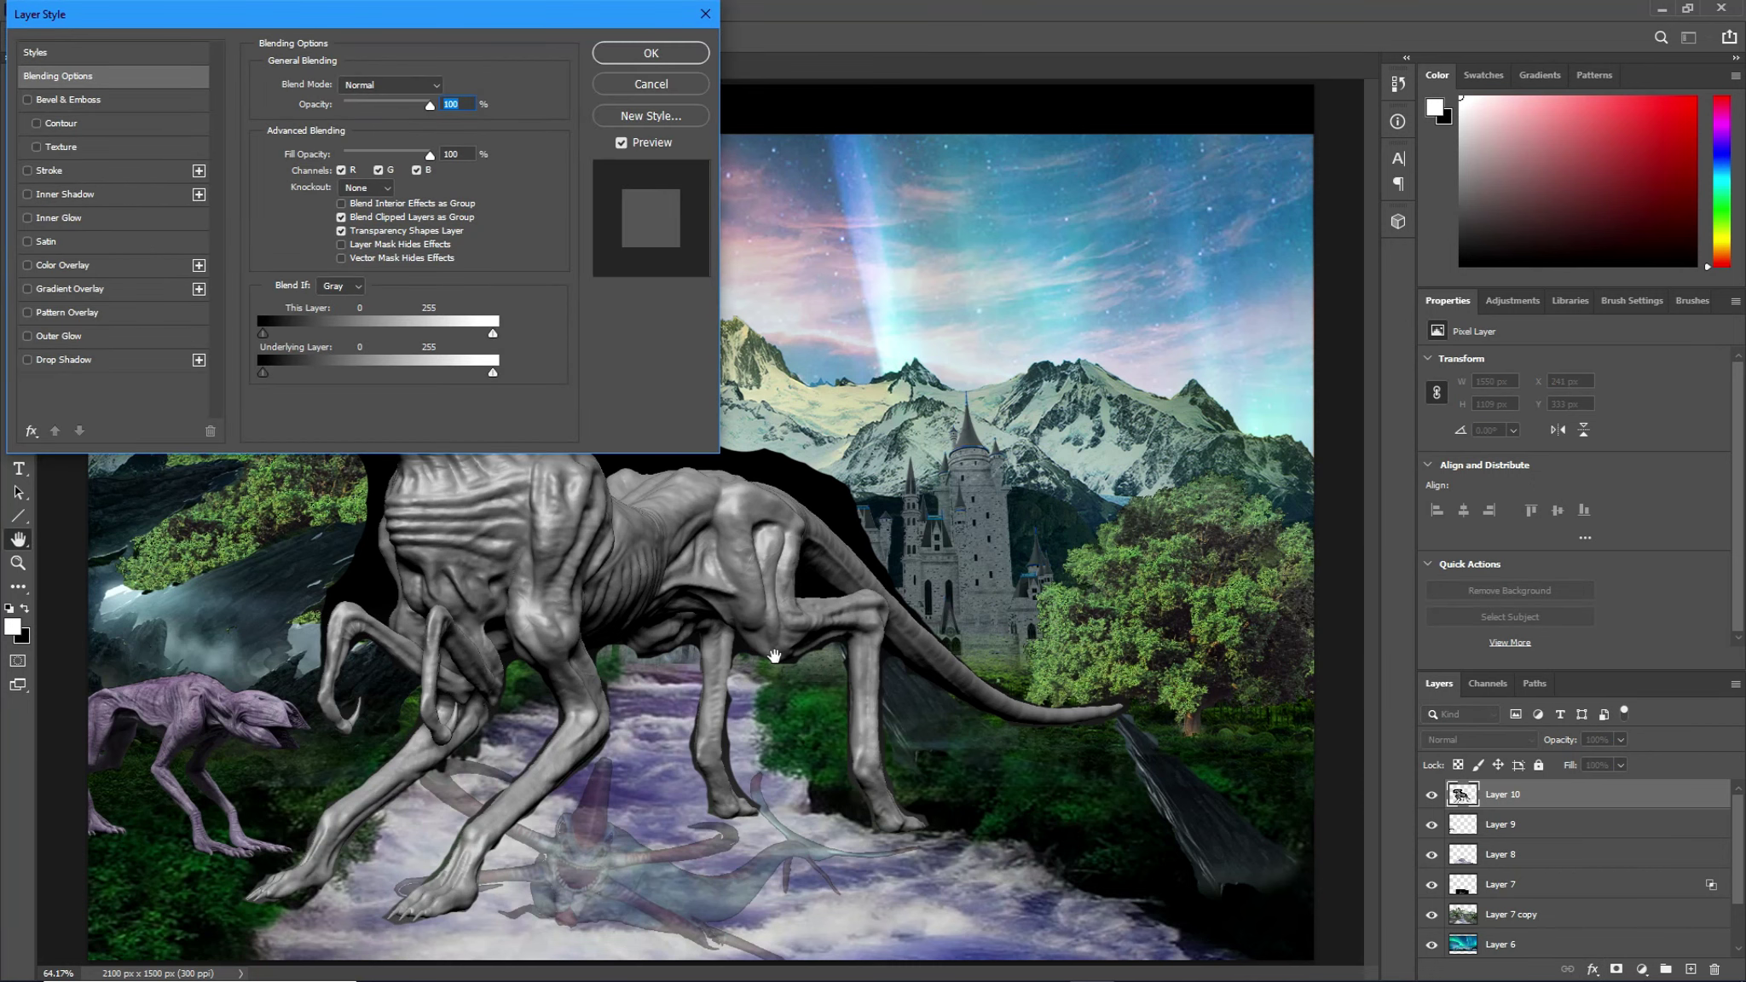
Step: Set Layer 10's This Layer Blend If black point to 2 to hide the black backdrop
mouse_move(424, 17)
left_mouse_down()
mouse_move(426, 46)
mouse_move(1387, 105)
mouse_move(1361, 105)
left_mouse_up()
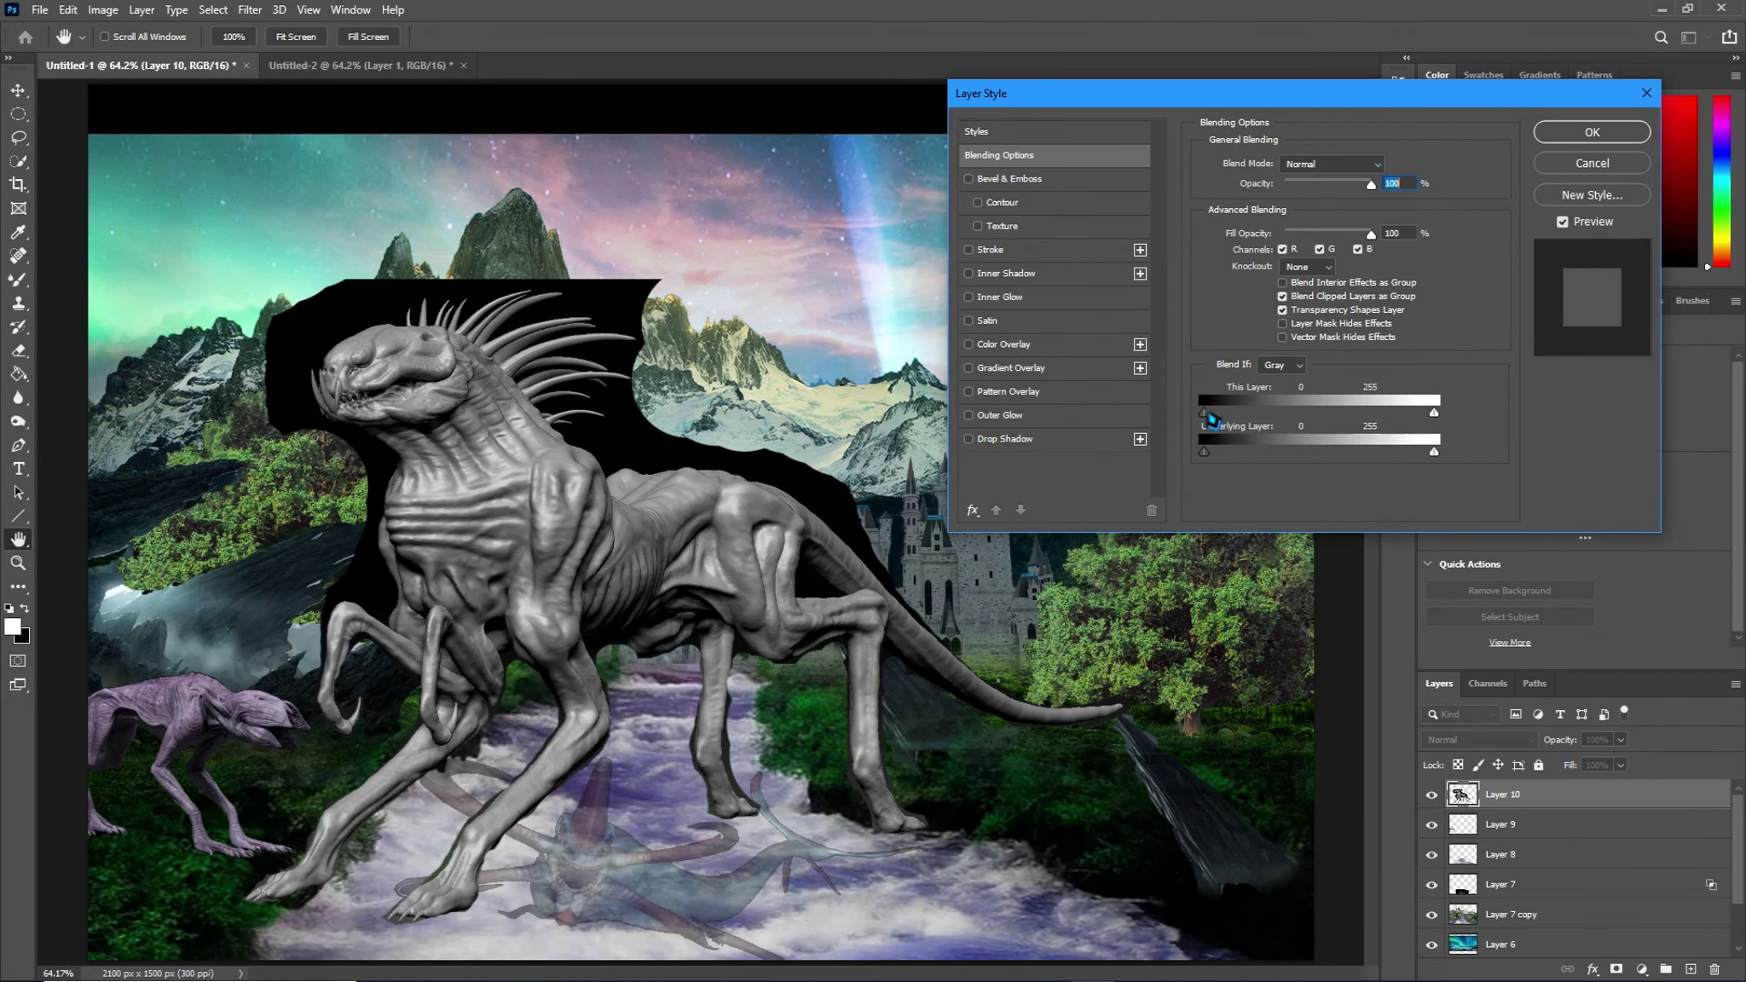
left_click_drag(1205, 413, 1211, 410)
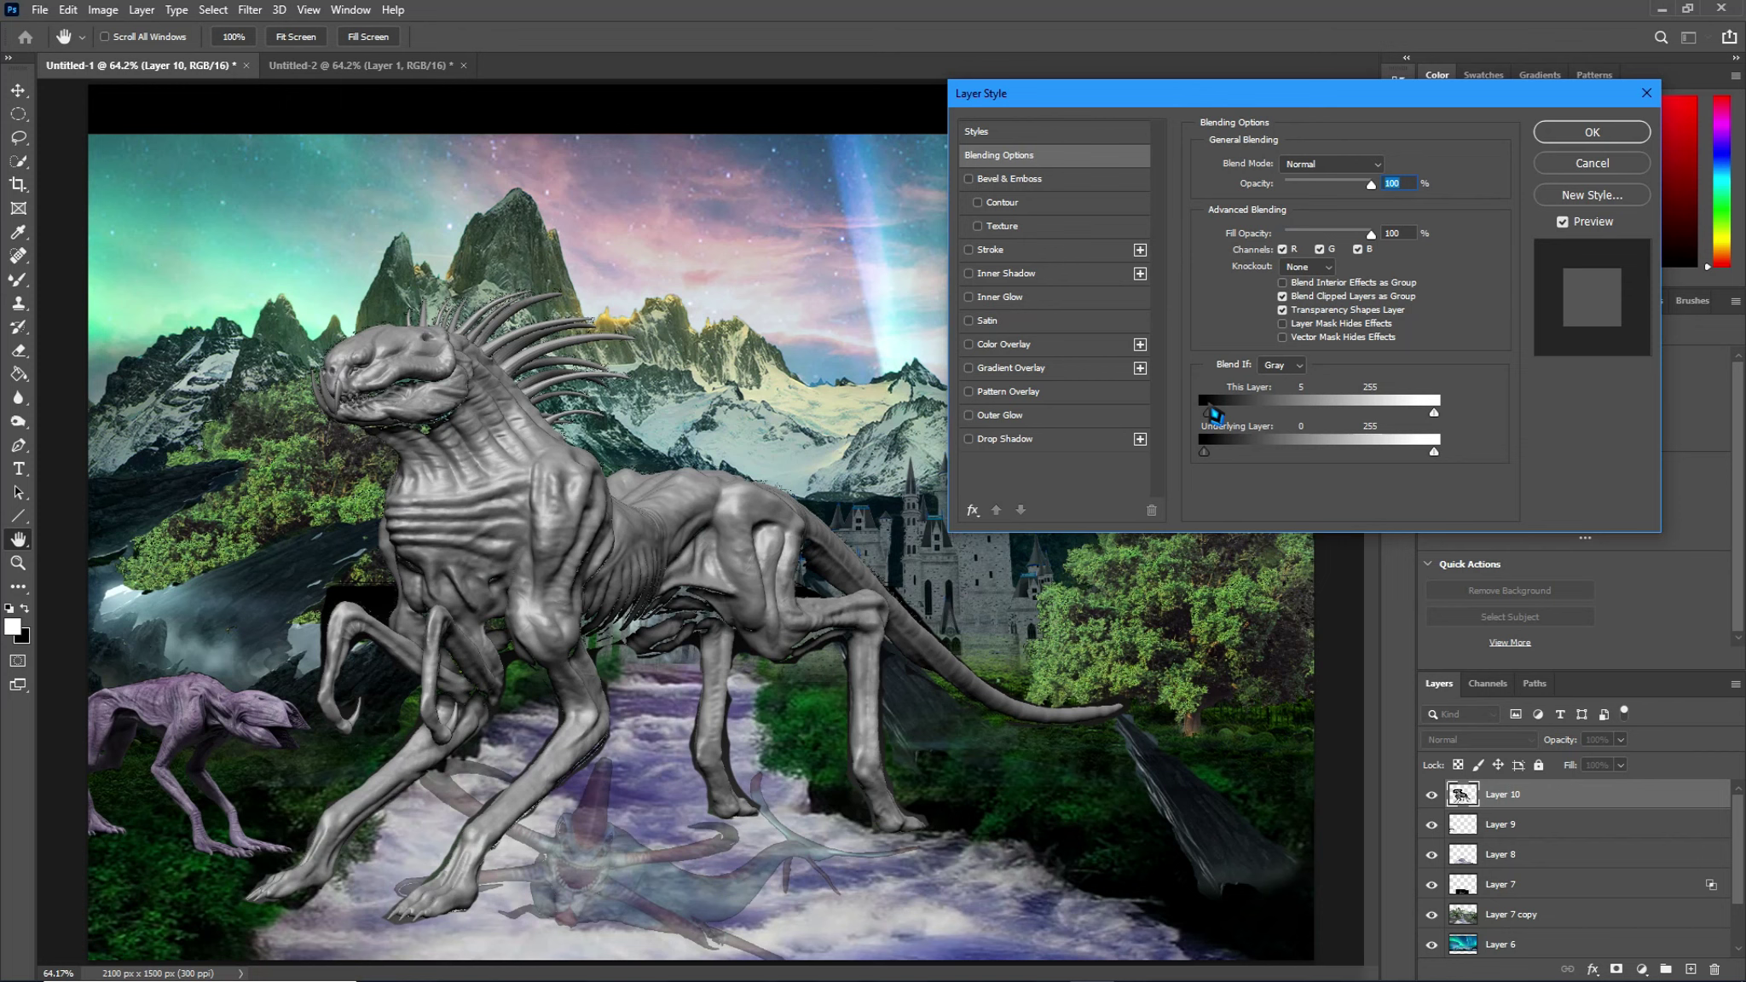
left_click_drag(1214, 414, 1211, 413)
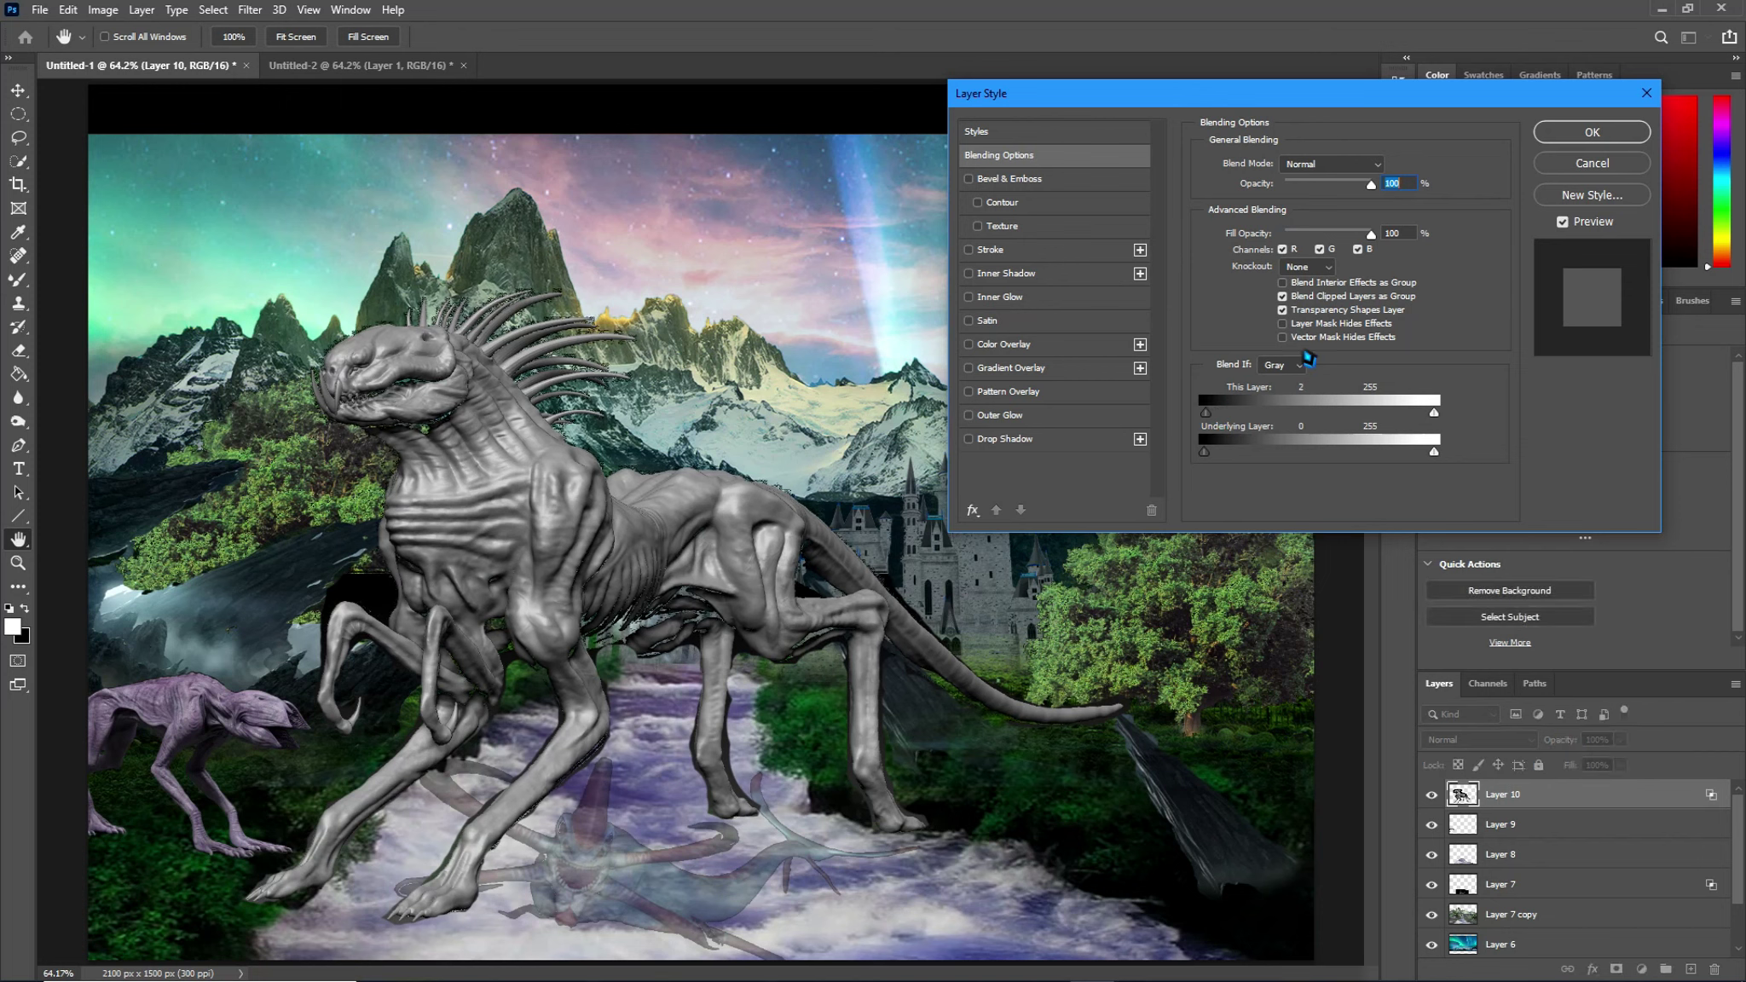
left_click(1582, 134)
Step: Erase dark chest leftovers, then scale the creature to about 37% and place it on the right riverbank
key("e")
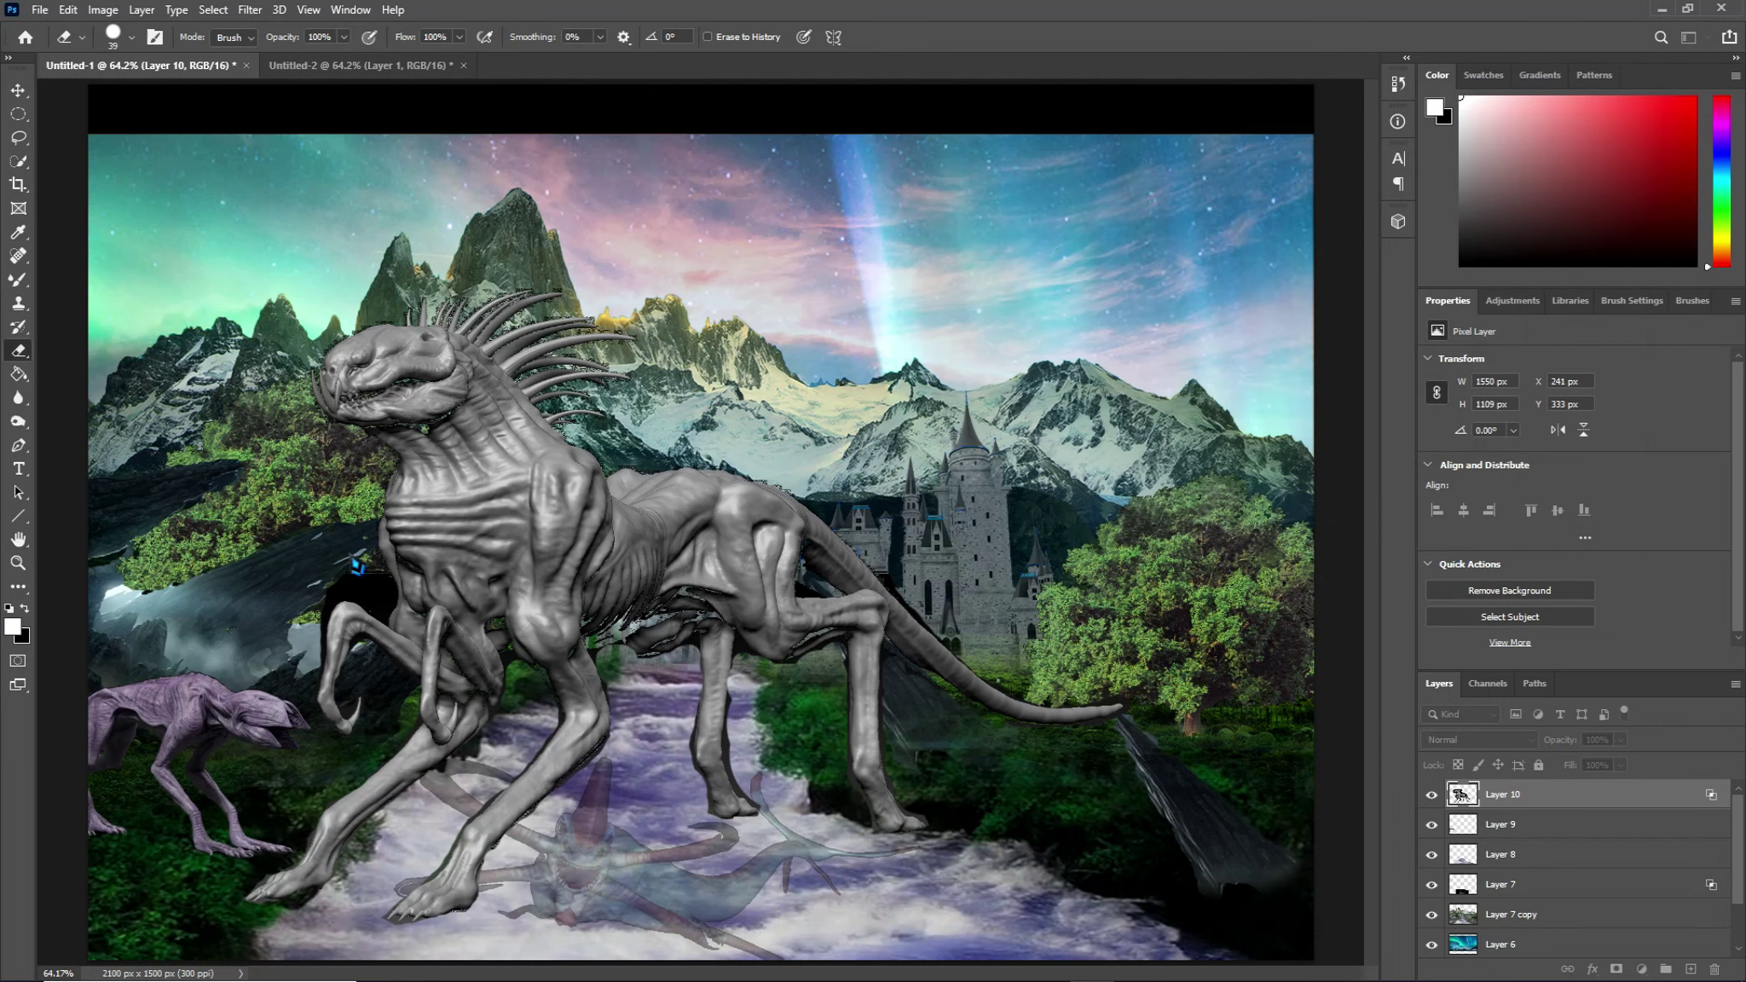
mouse_move(363, 567)
left_mouse_down()
mouse_move(309, 655)
mouse_move(333, 571)
left_mouse_up()
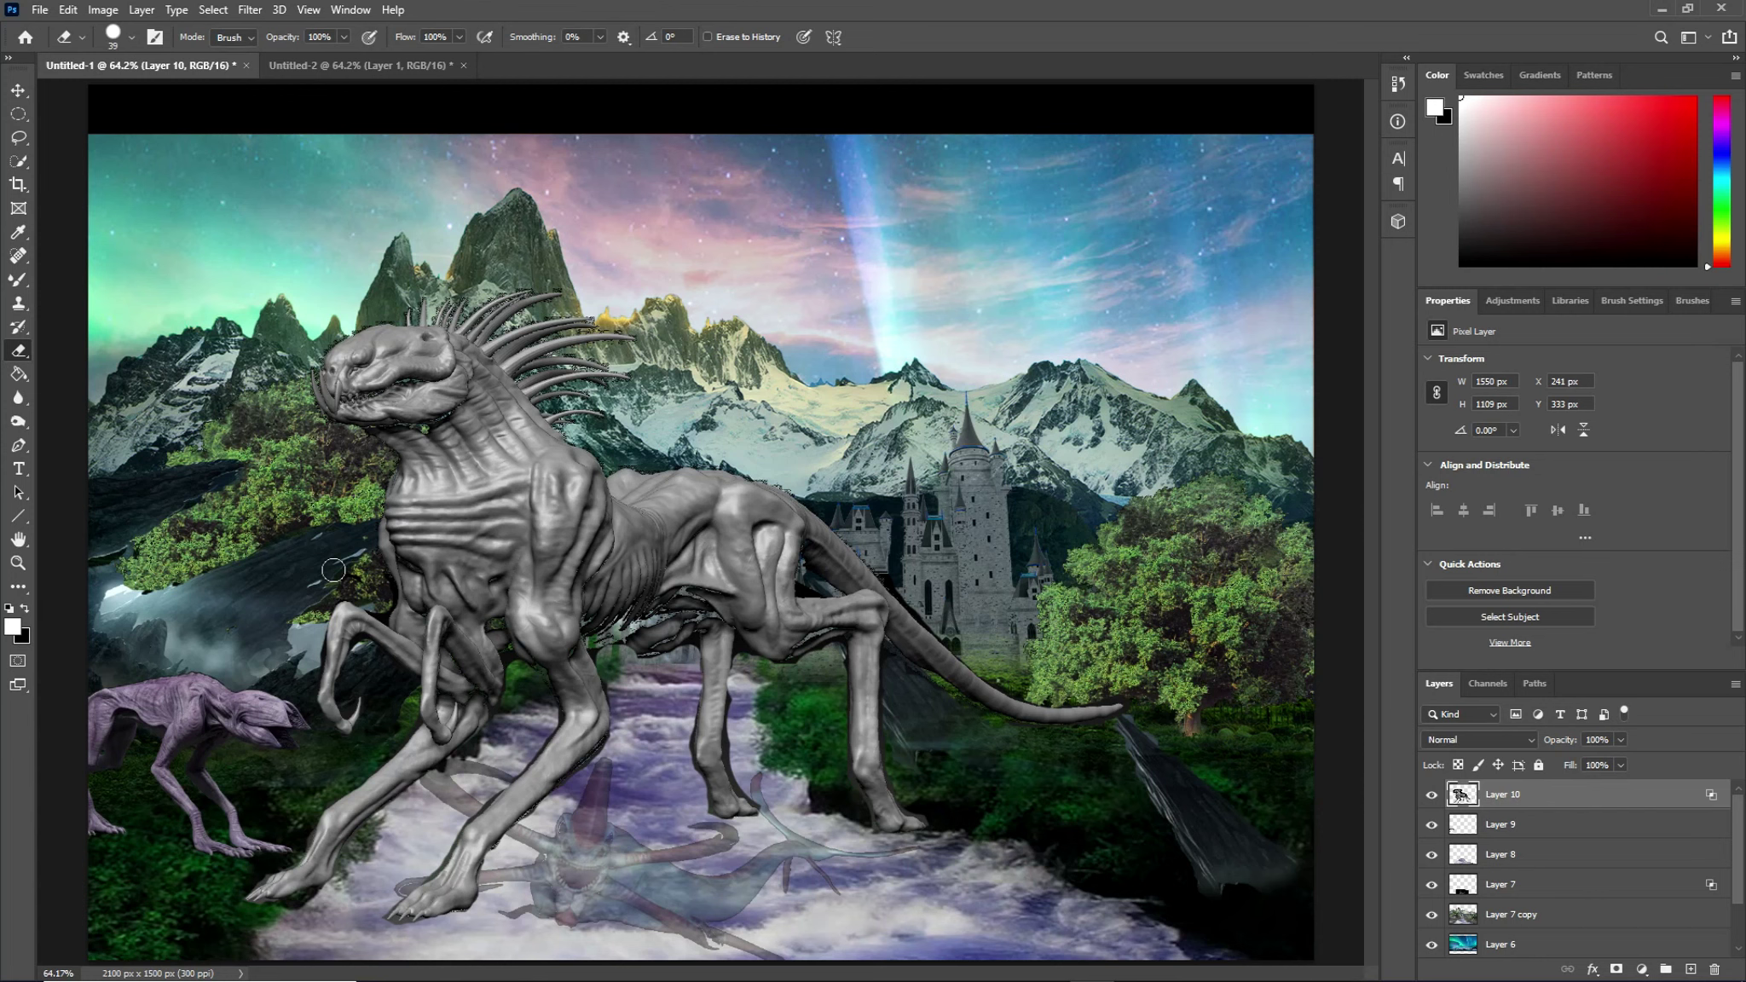
key("ctrl+t")
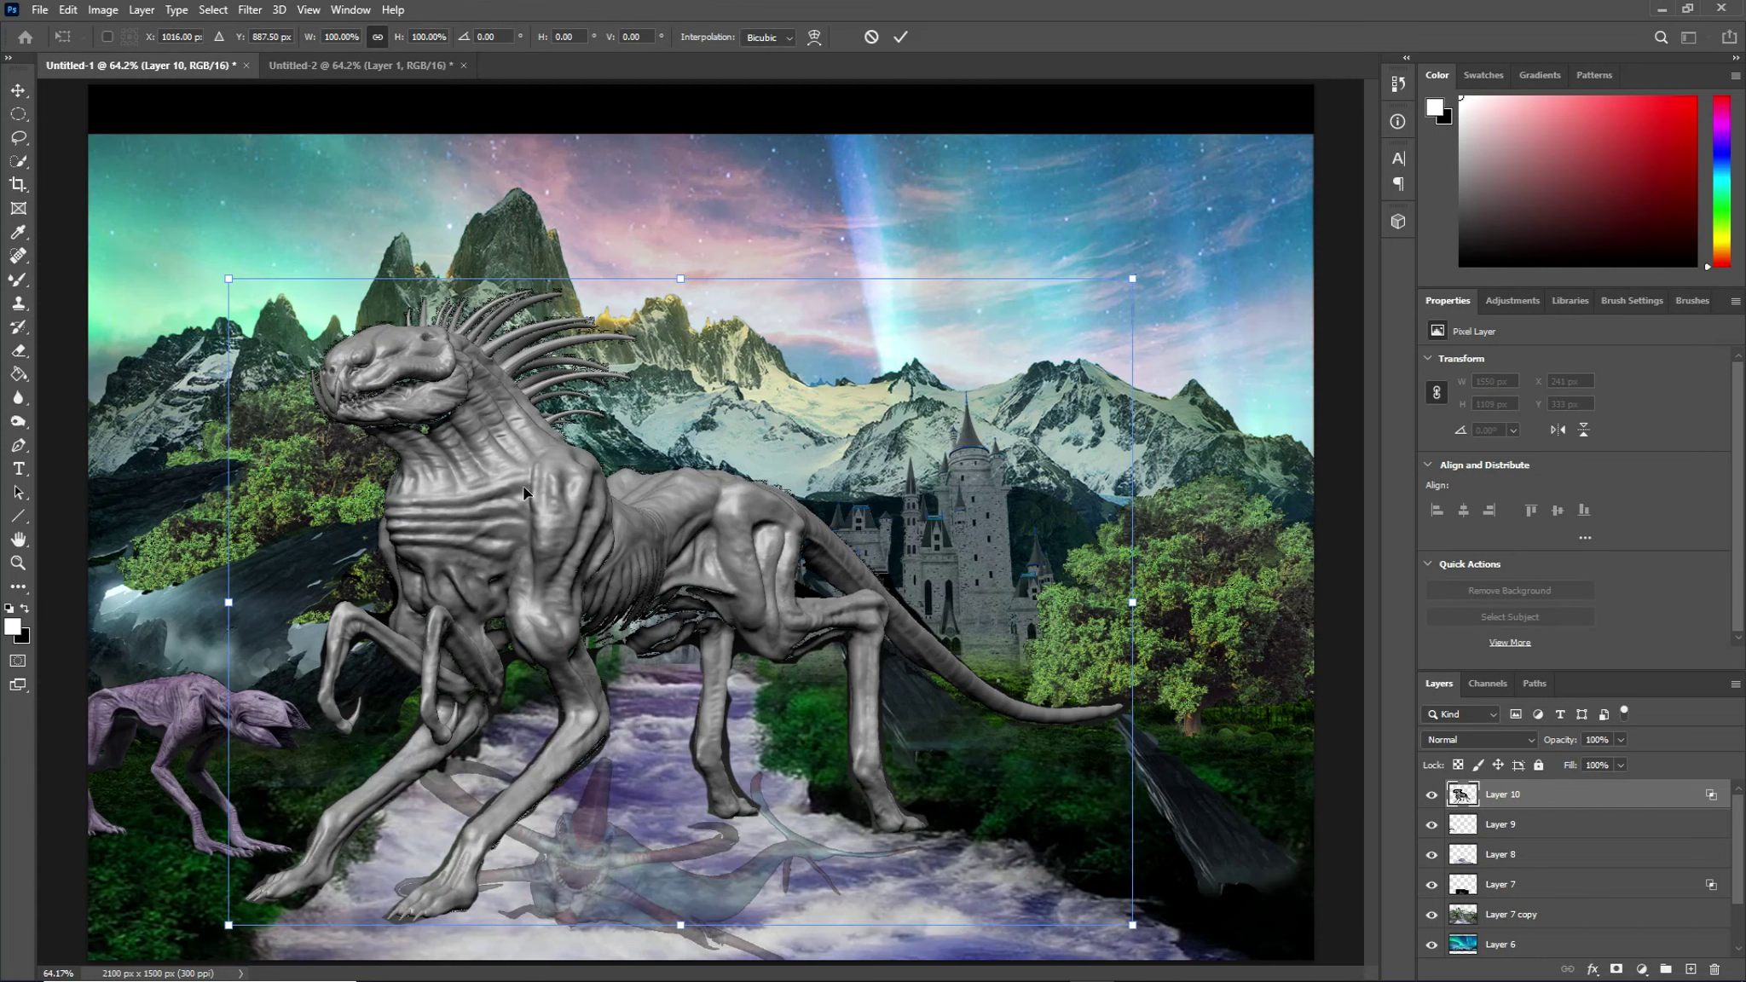
mouse_move(530, 507)
left_mouse_down()
mouse_move(521, 819)
mouse_move(629, 775)
left_mouse_up()
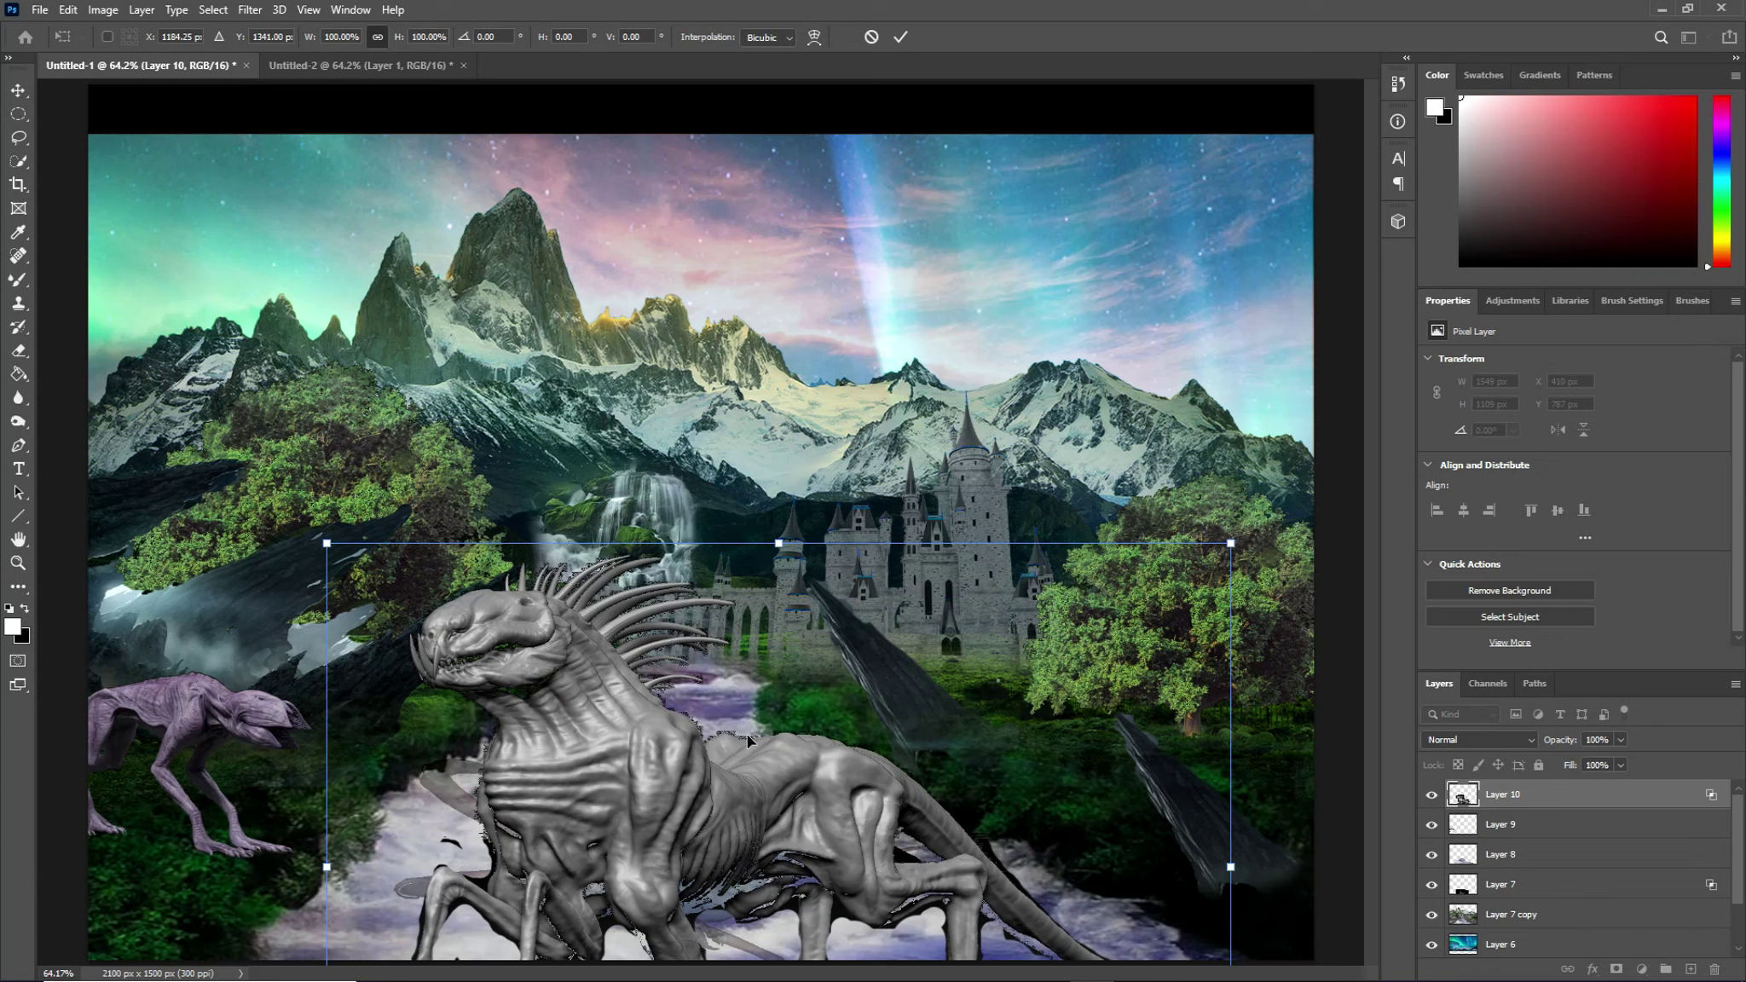
left_click_drag(1230, 543, 1018, 669)
mouse_move(644, 819)
left_mouse_down()
mouse_move(680, 644)
mouse_move(662, 605)
left_mouse_up()
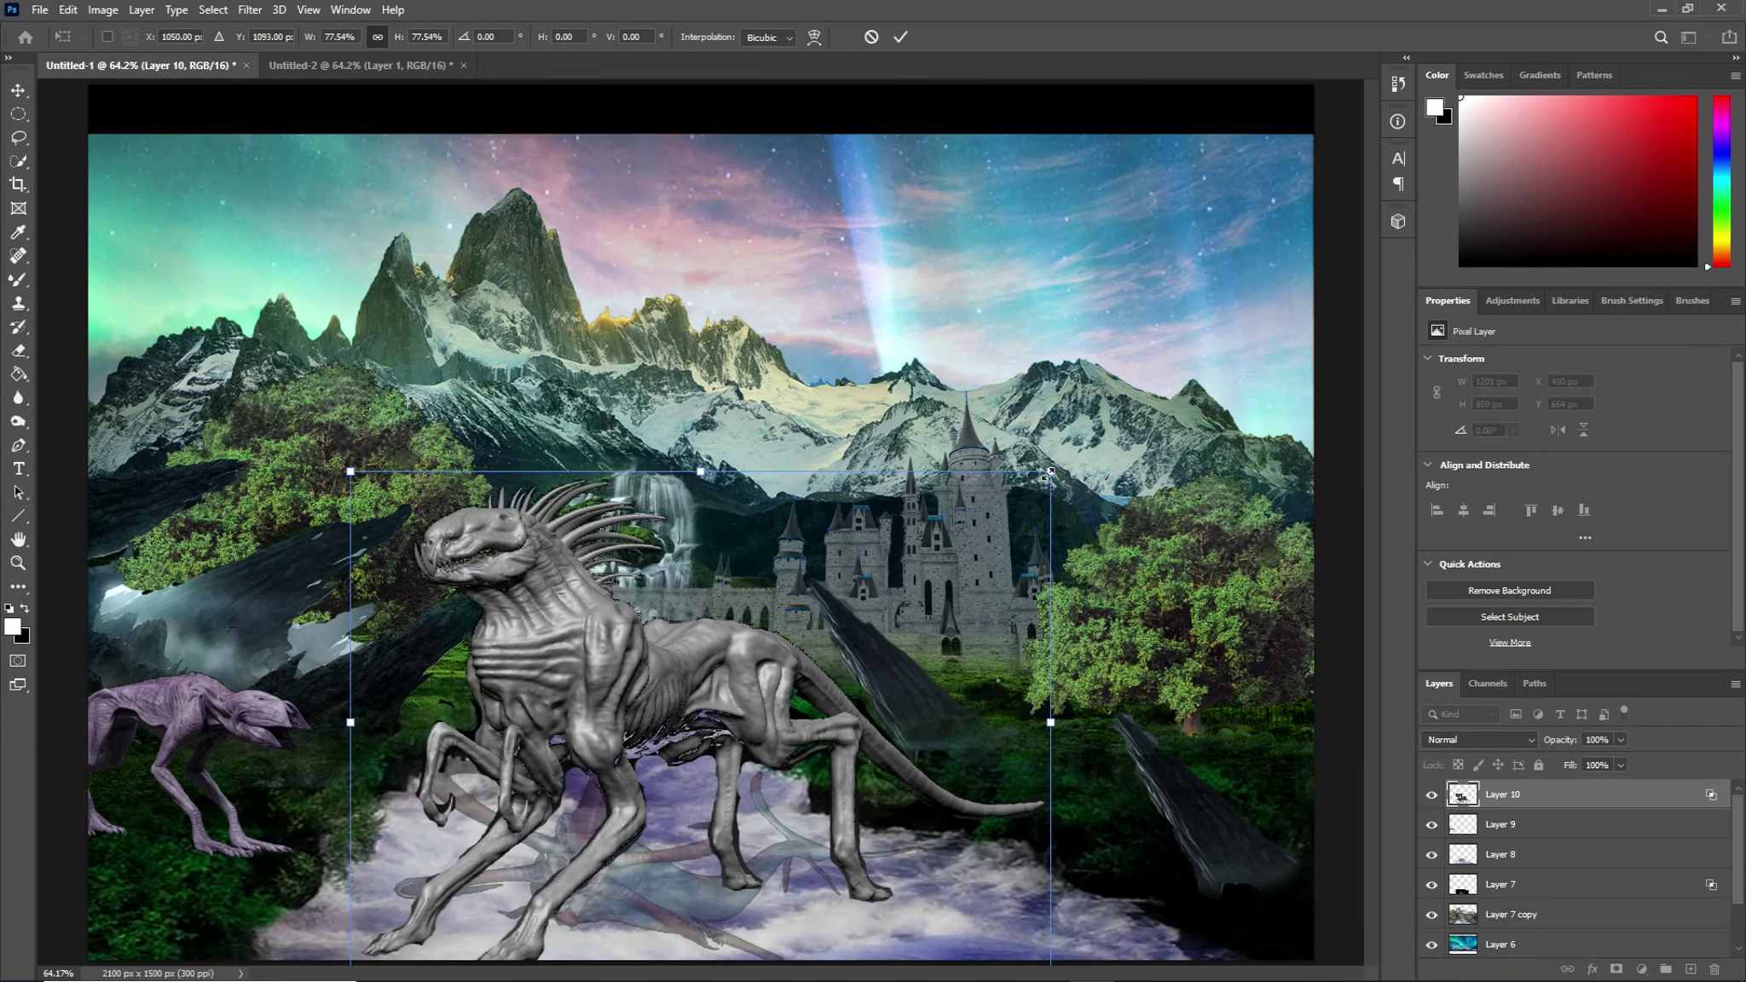
mouse_move(1007, 520)
left_mouse_down()
mouse_move(666, 794)
mouse_move(681, 736)
left_mouse_up()
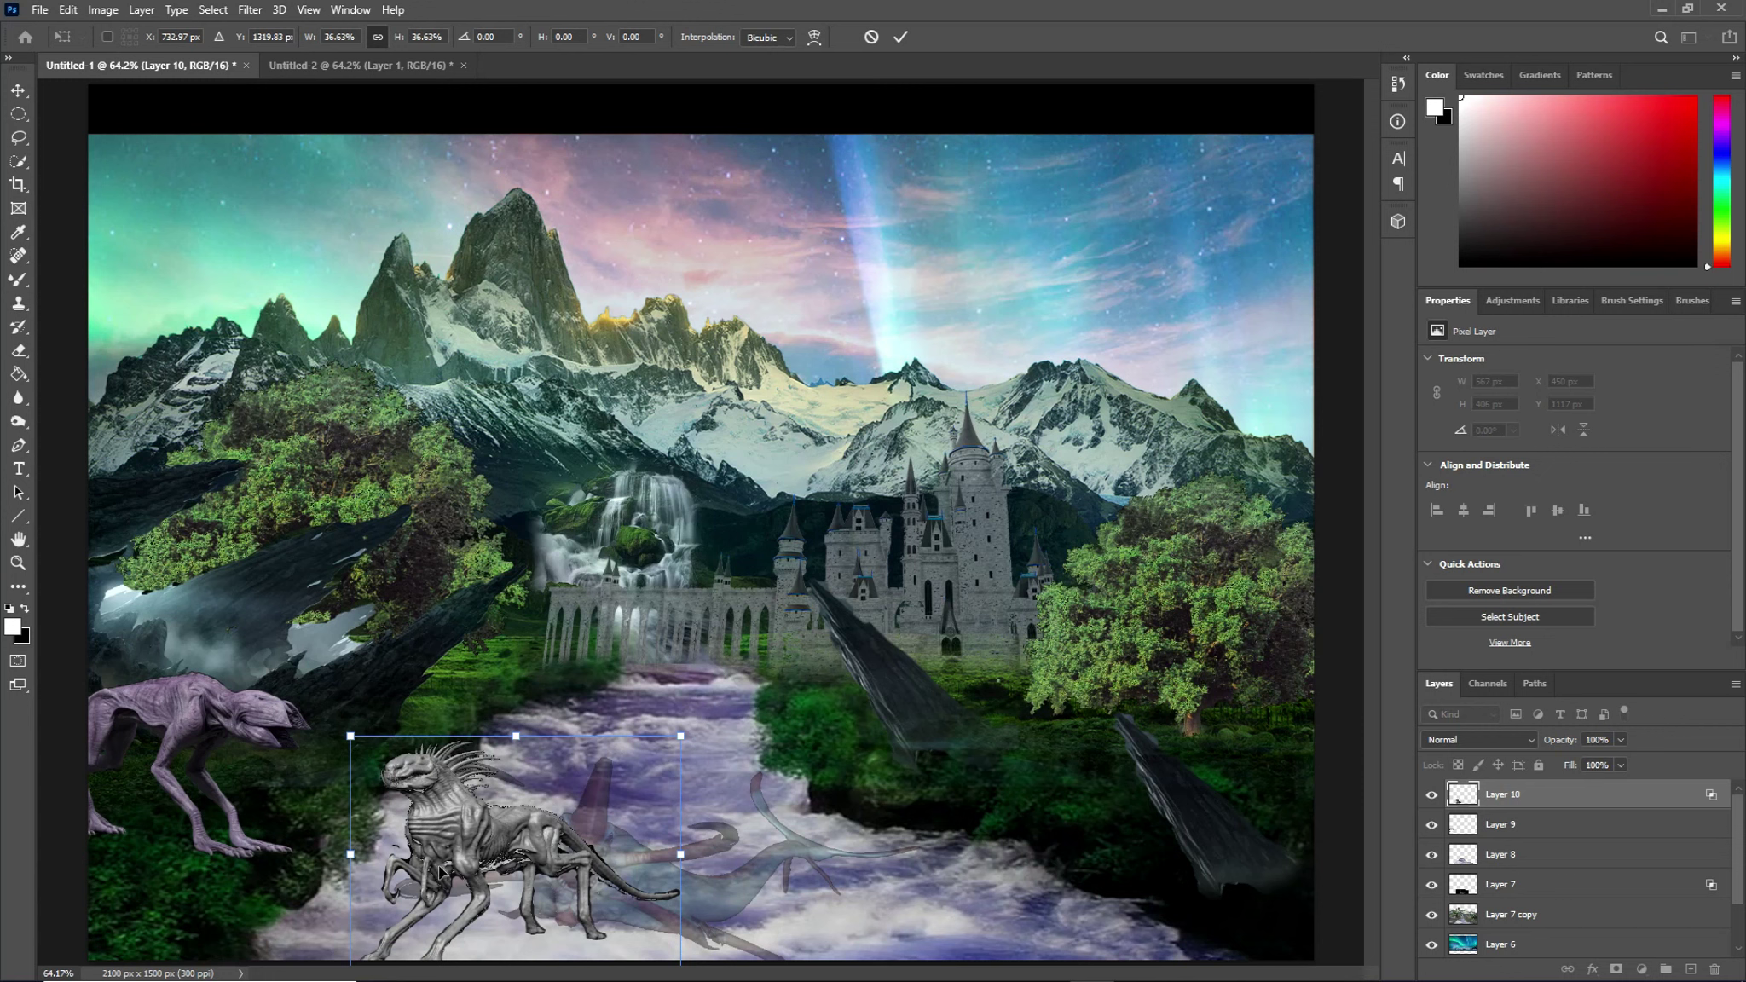
mouse_move(543, 842)
left_mouse_down()
mouse_move(789, 821)
mouse_move(1025, 764)
mouse_move(1008, 685)
mouse_move(1031, 660)
left_mouse_up()
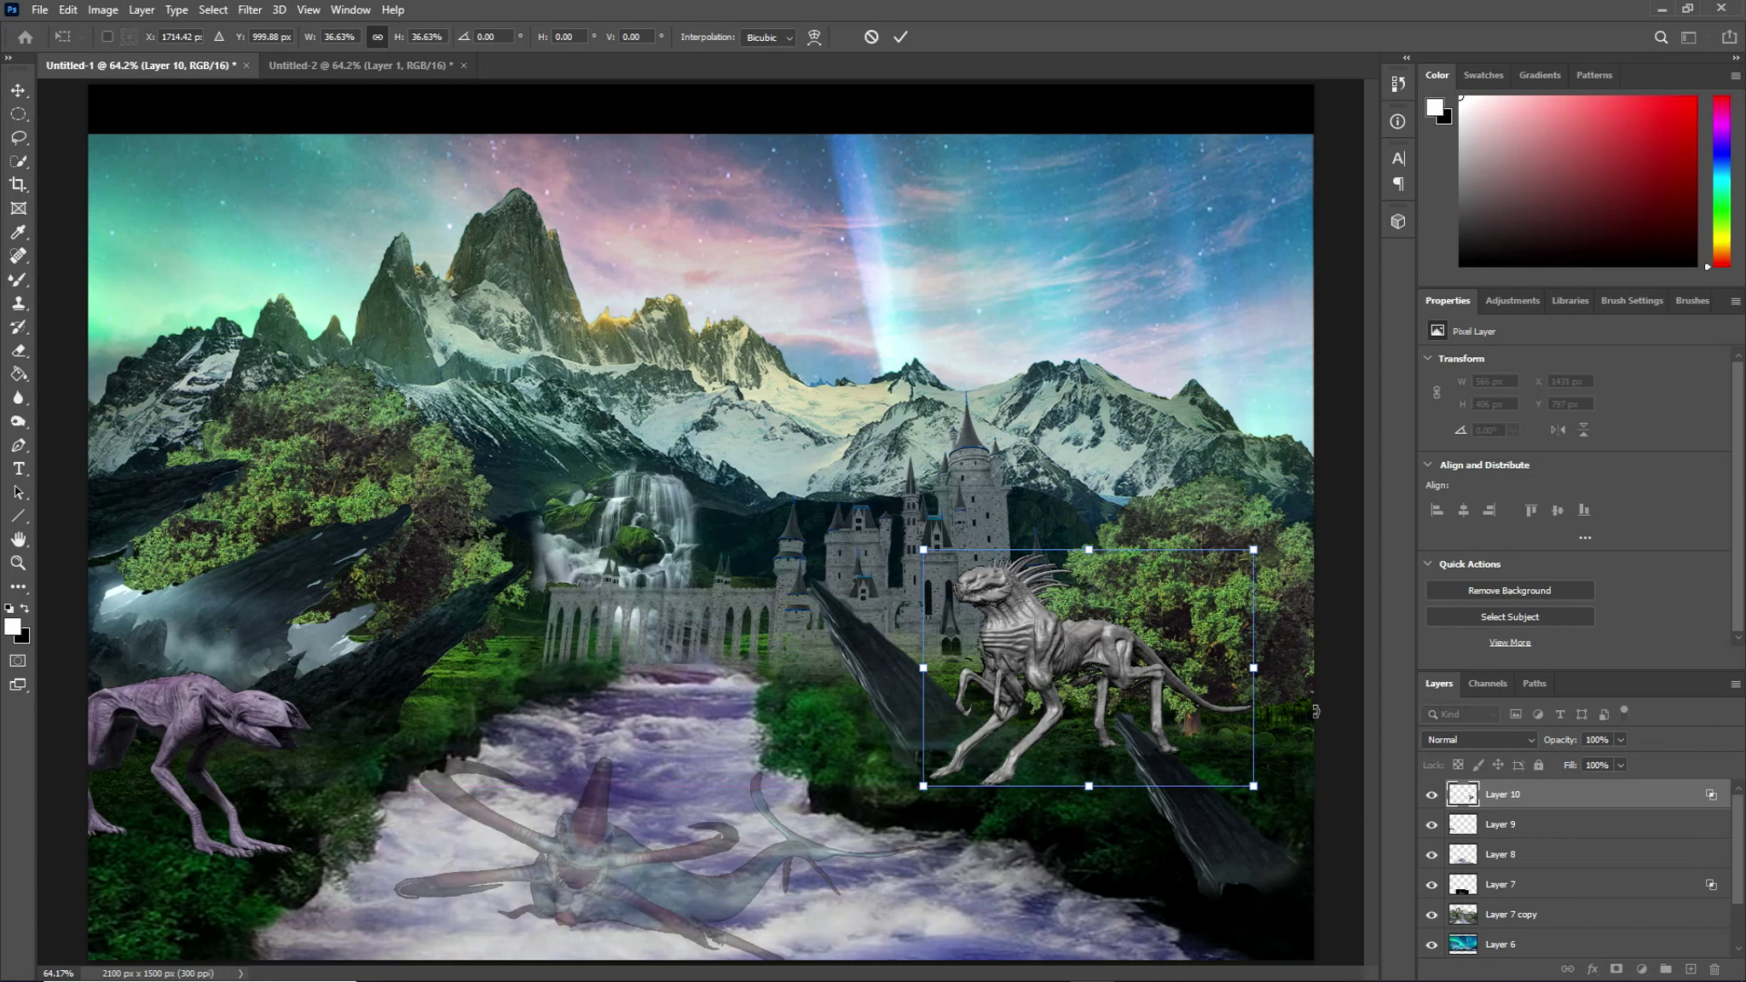
key("Return")
key("e")
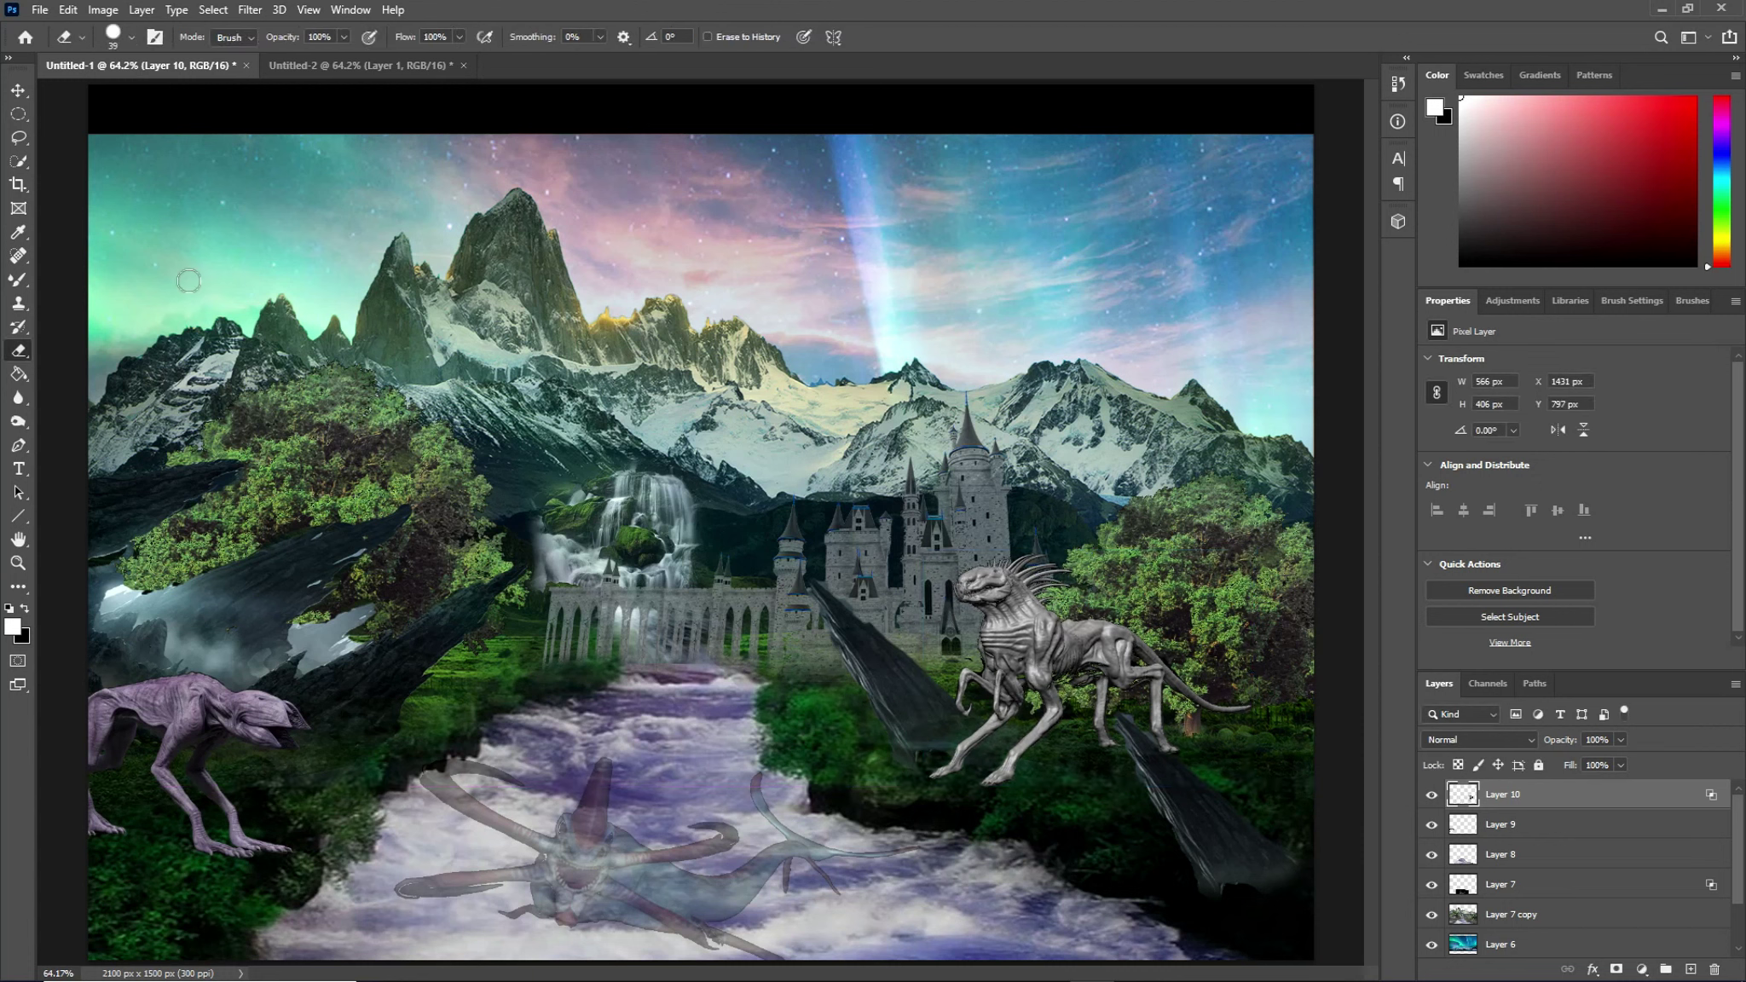
Step: Colorize the creature with Hue/Saturation at Hue +198, Saturation +18, Lightness -33
left_click(106, 10)
mouse_move(163, 56)
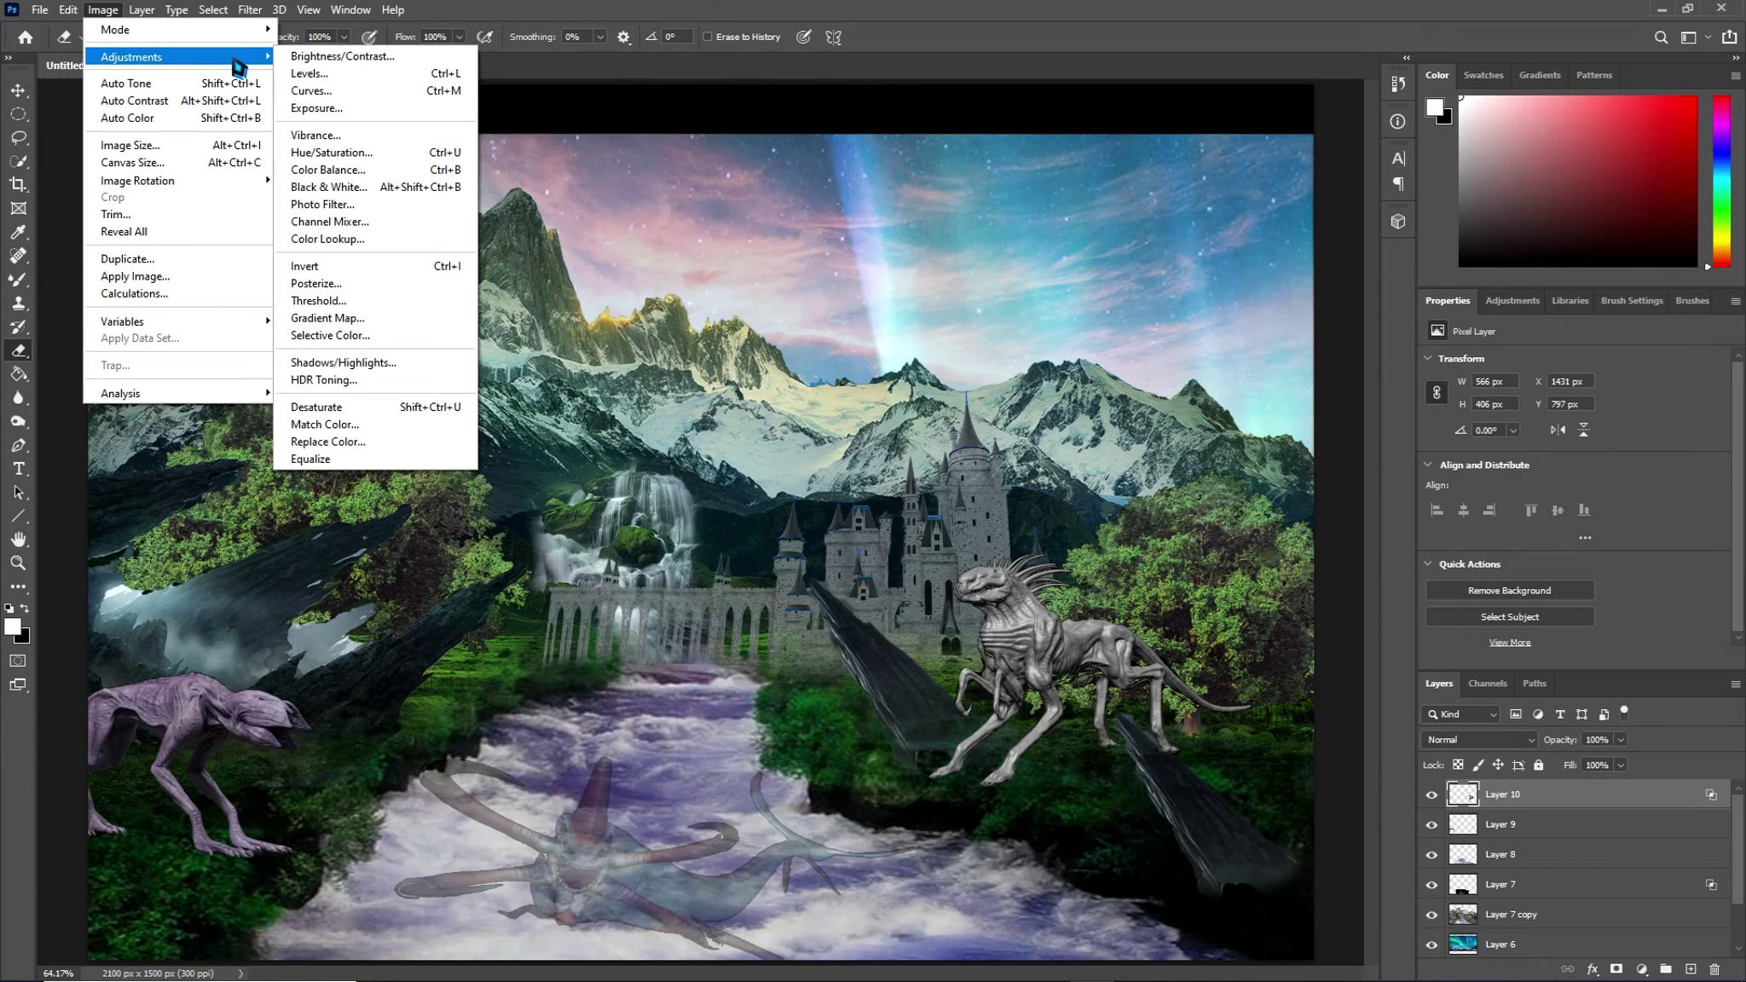
left_click(378, 153)
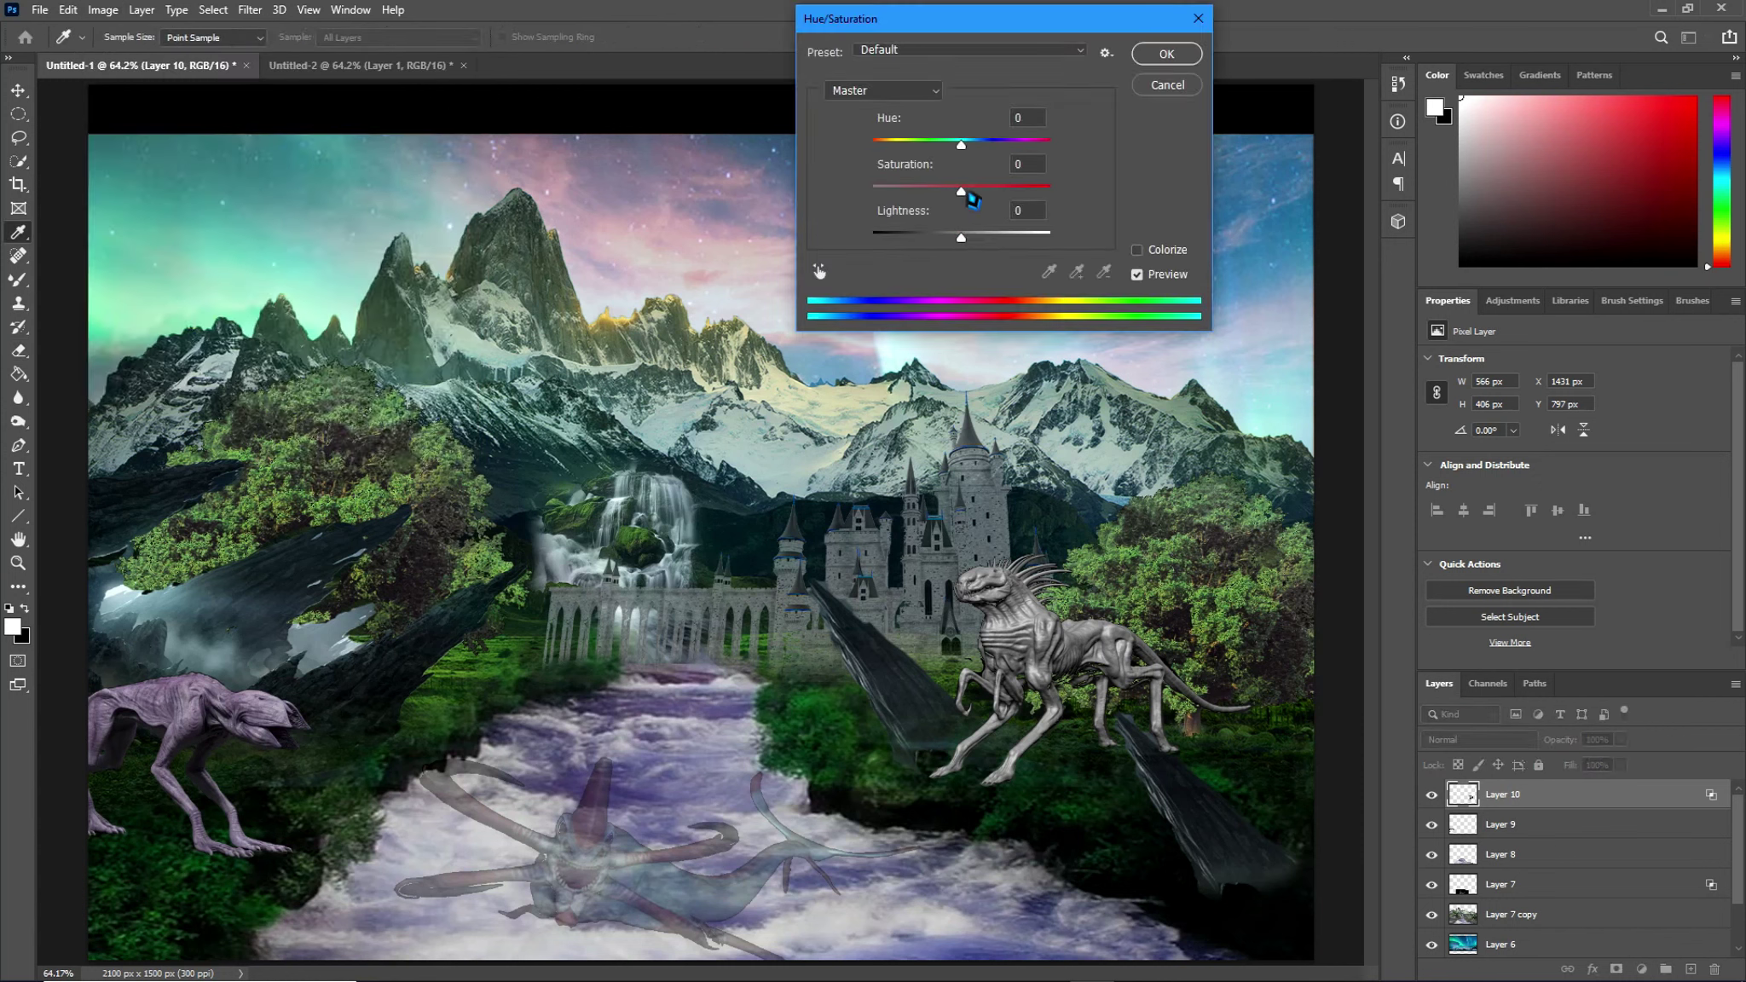
left_click(1173, 251)
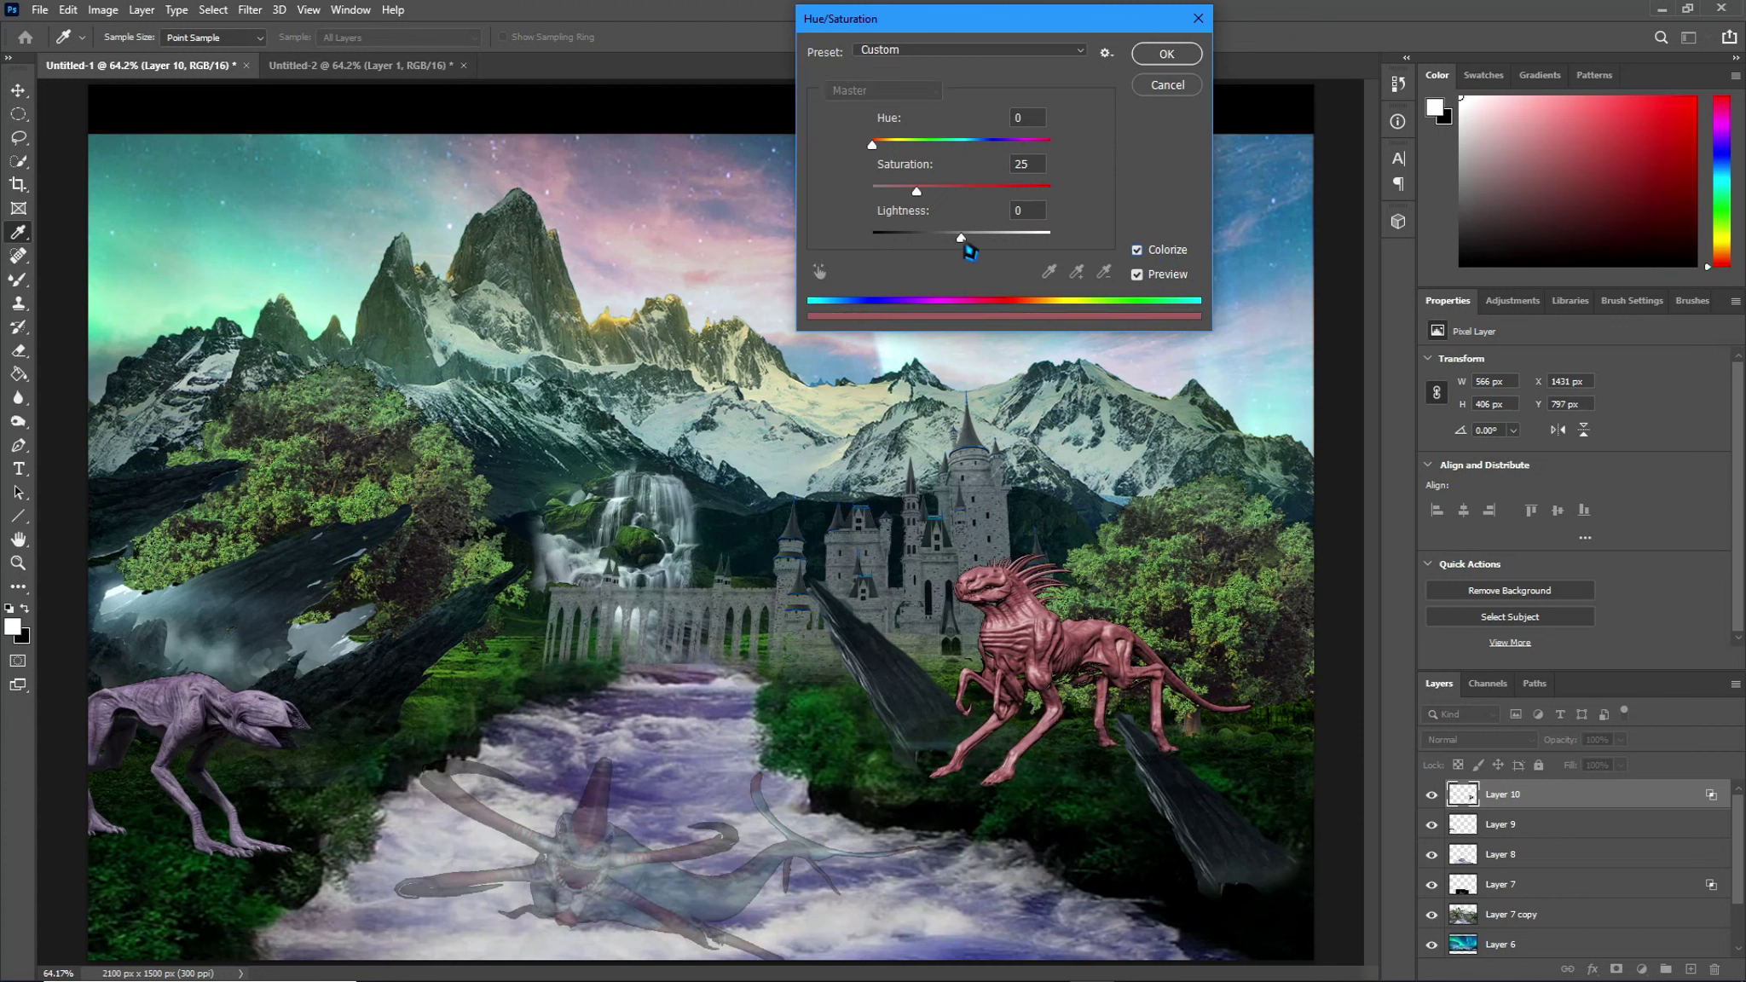
left_click_drag(970, 250, 948, 260)
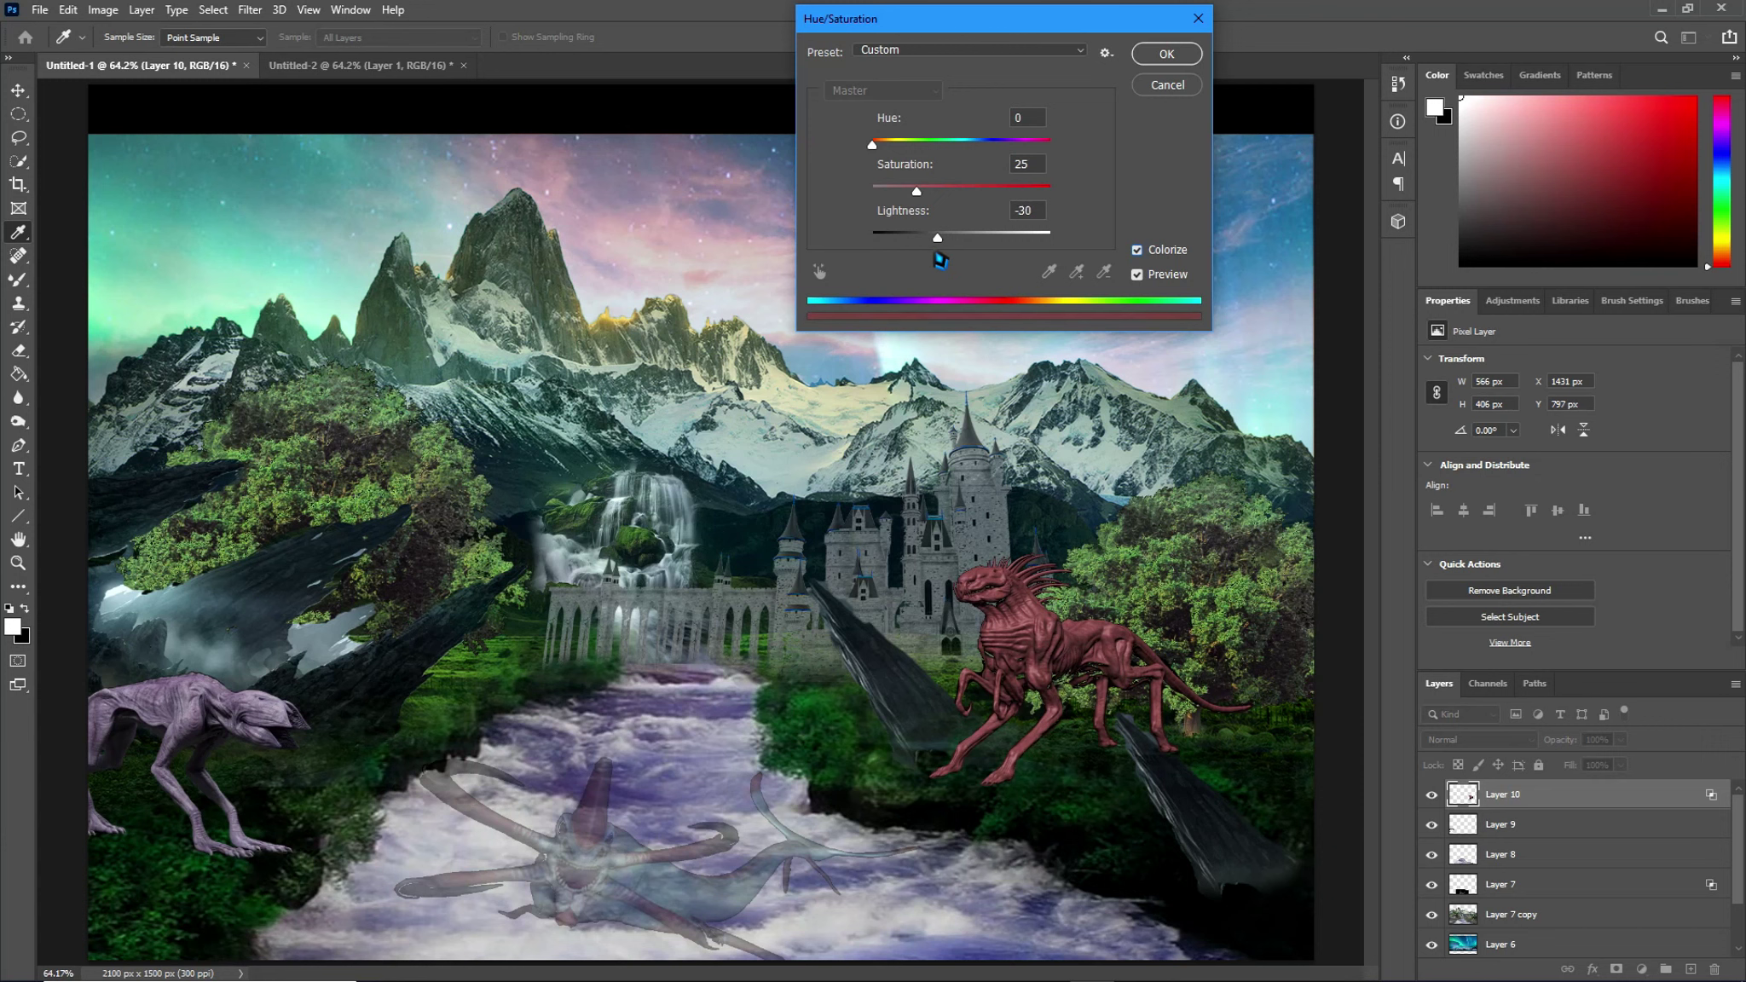
left_click_drag(948, 260, 931, 260)
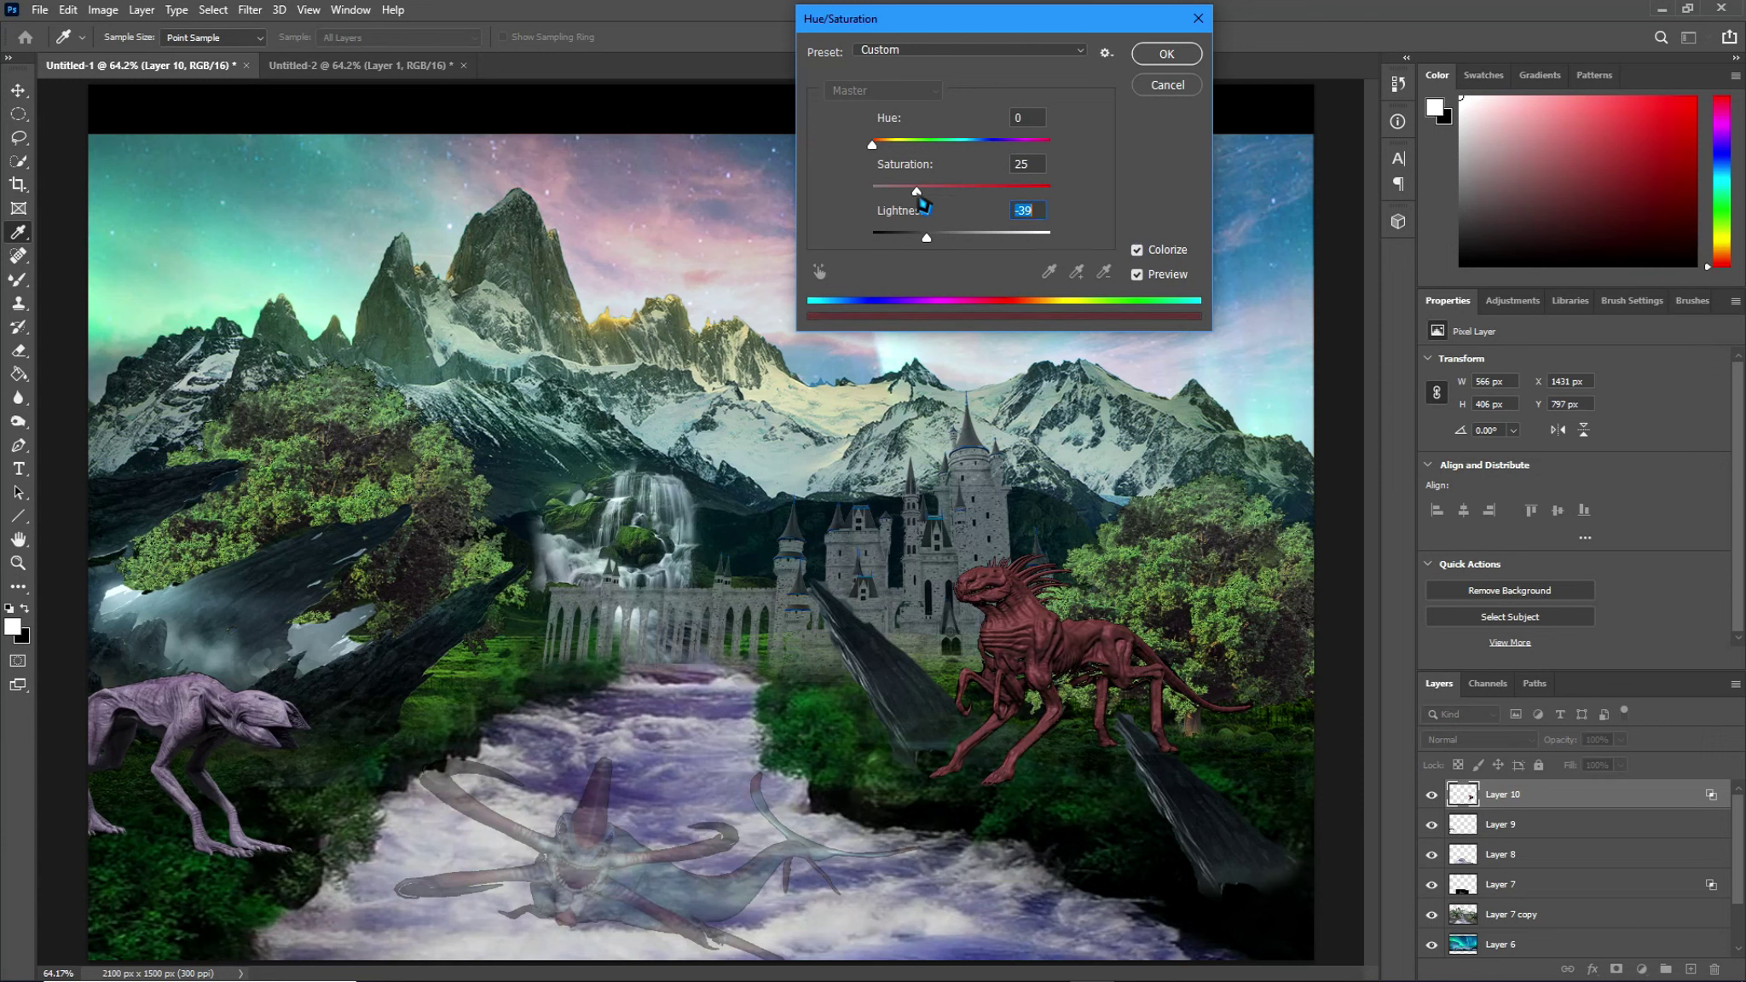
mouse_move(916, 192)
left_mouse_down()
mouse_move(946, 193)
mouse_move(921, 190)
left_mouse_up()
left_click_drag(871, 144, 951, 144)
left_click_drag(951, 144, 976, 173)
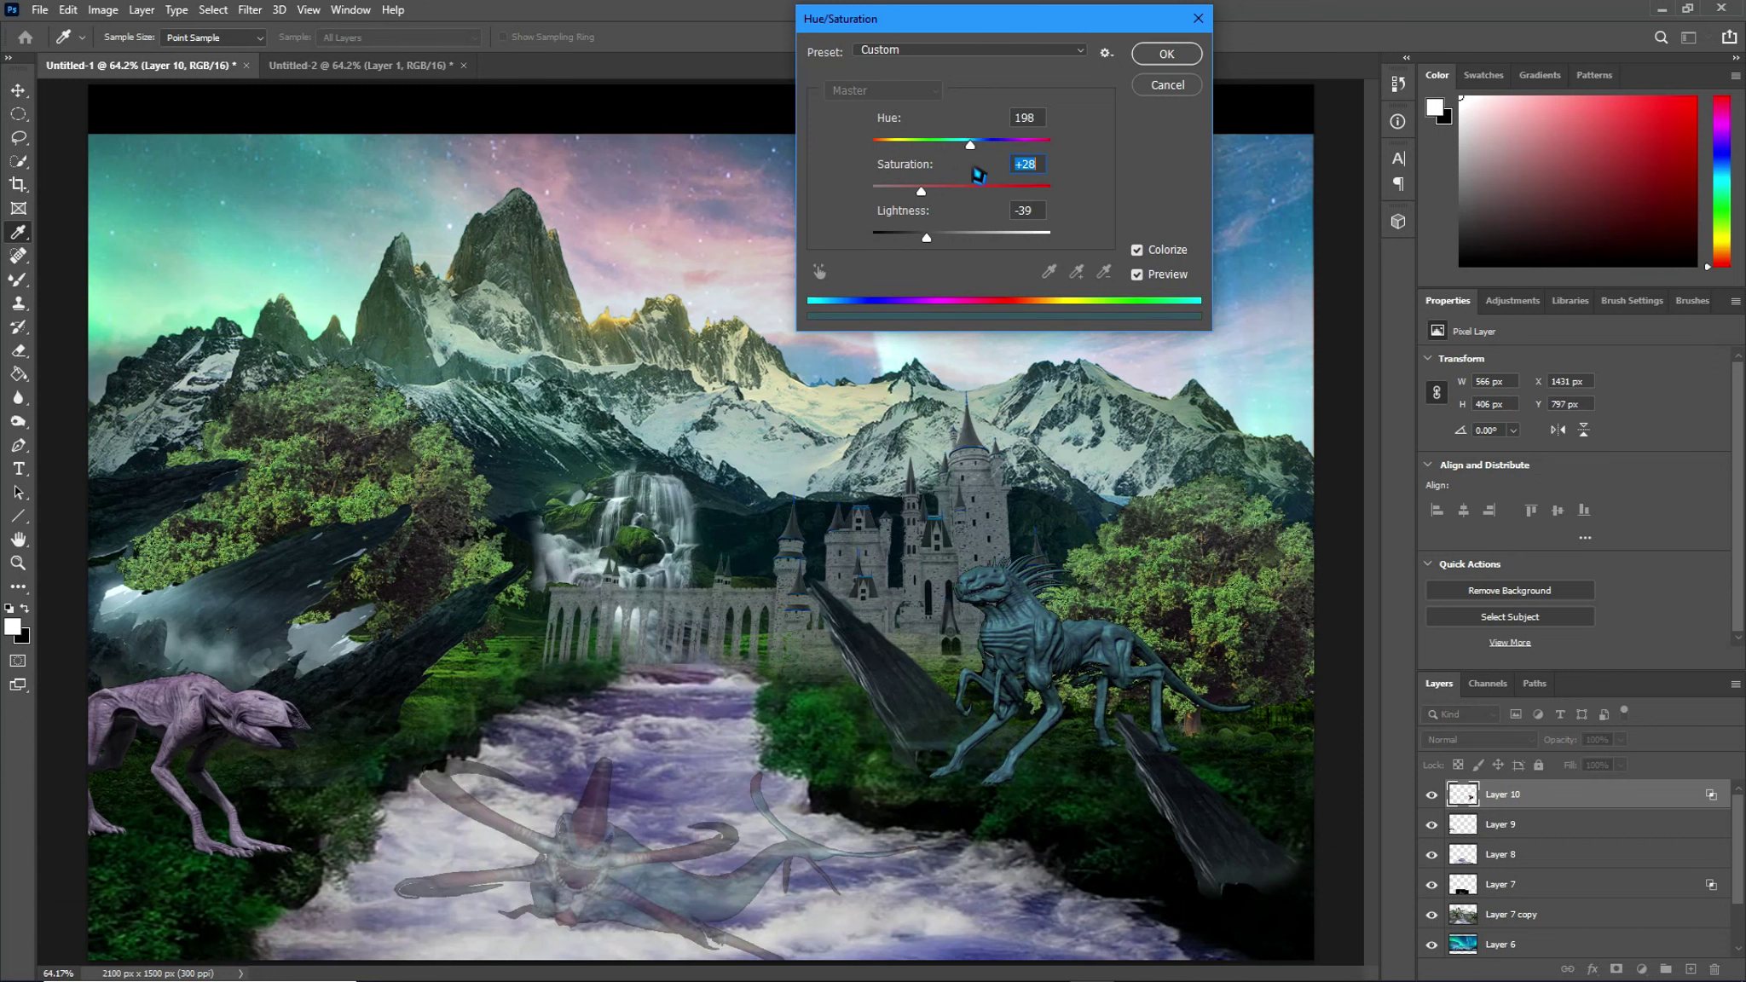
left_click_drag(928, 203, 904, 192)
left_click_drag(932, 248, 937, 250)
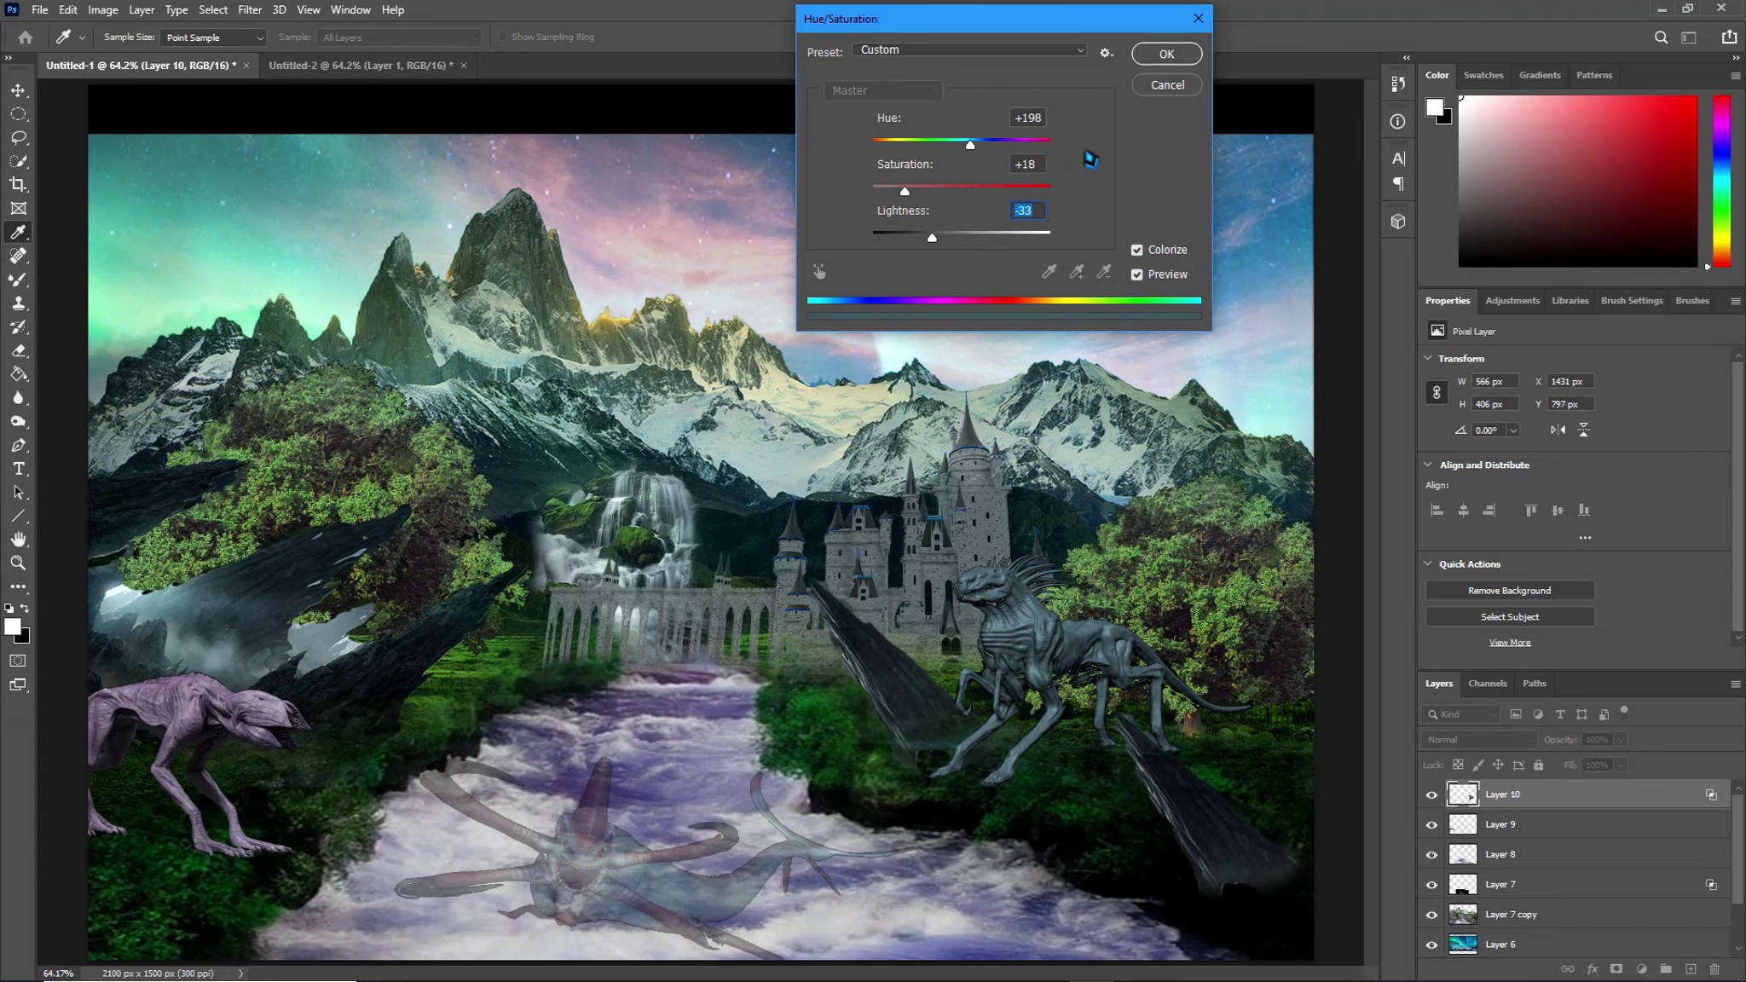
left_click(1184, 58)
key("e")
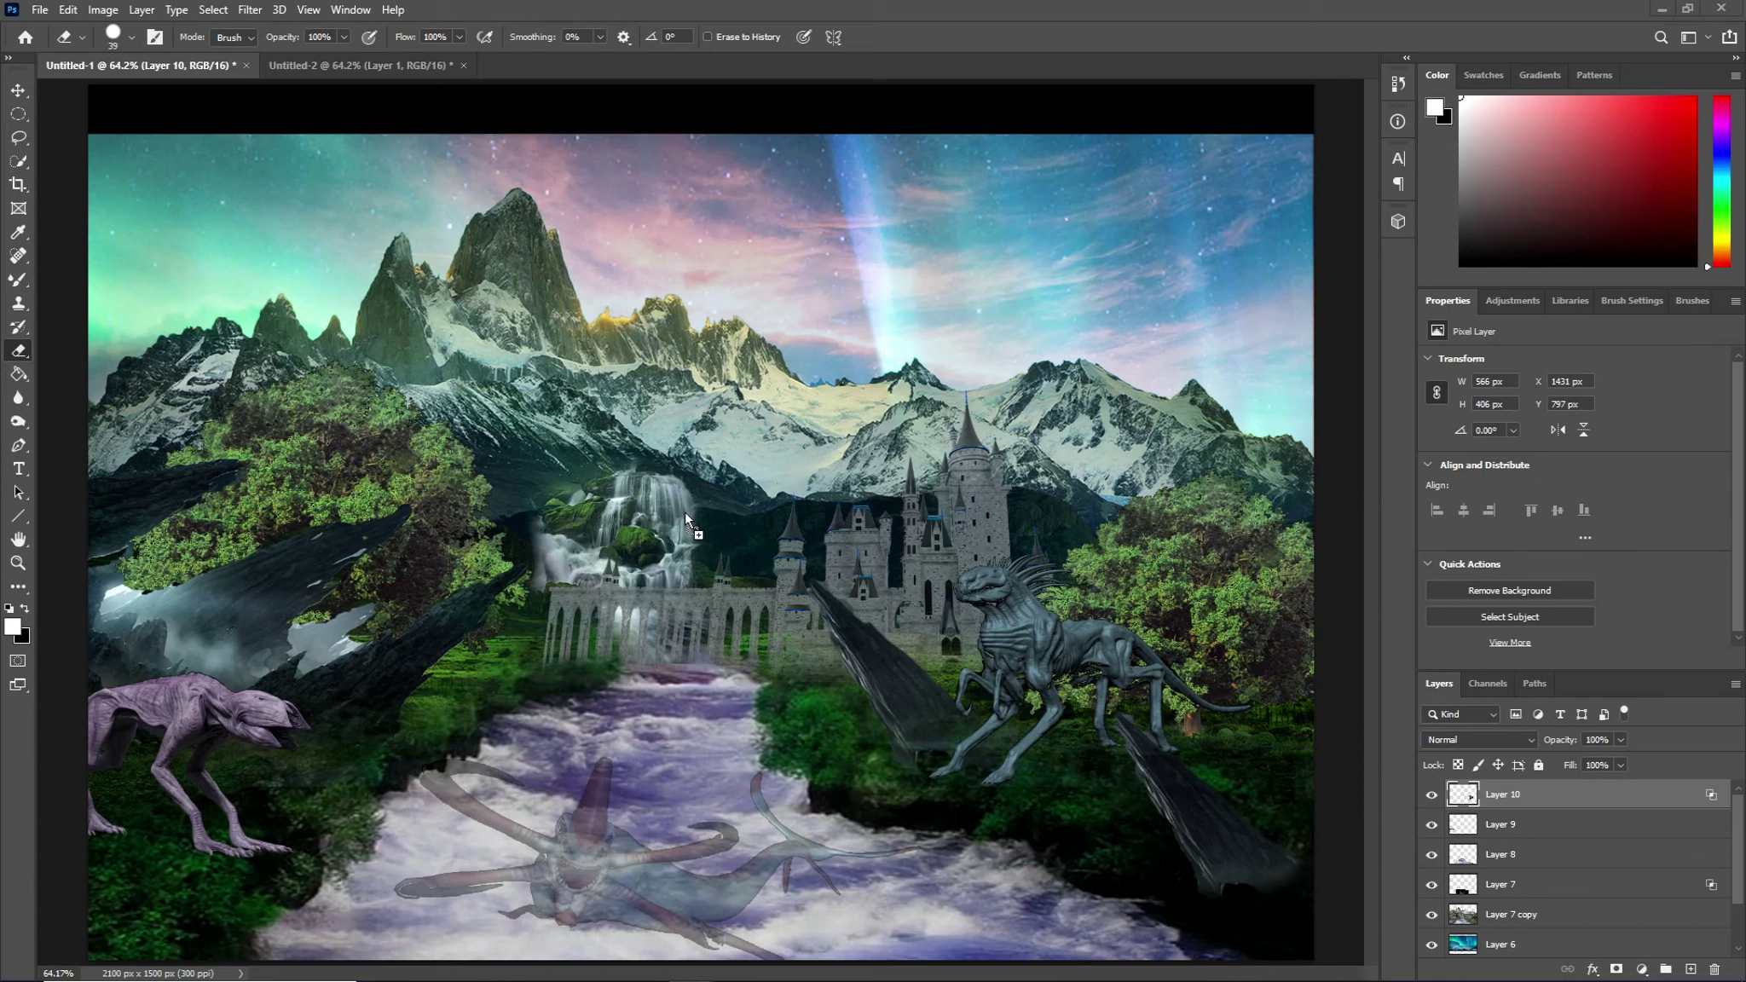
Step: Drag the snarling wolf image onto the castle landscape as Layer 11
left_click_drag(690, 520, 684, 512)
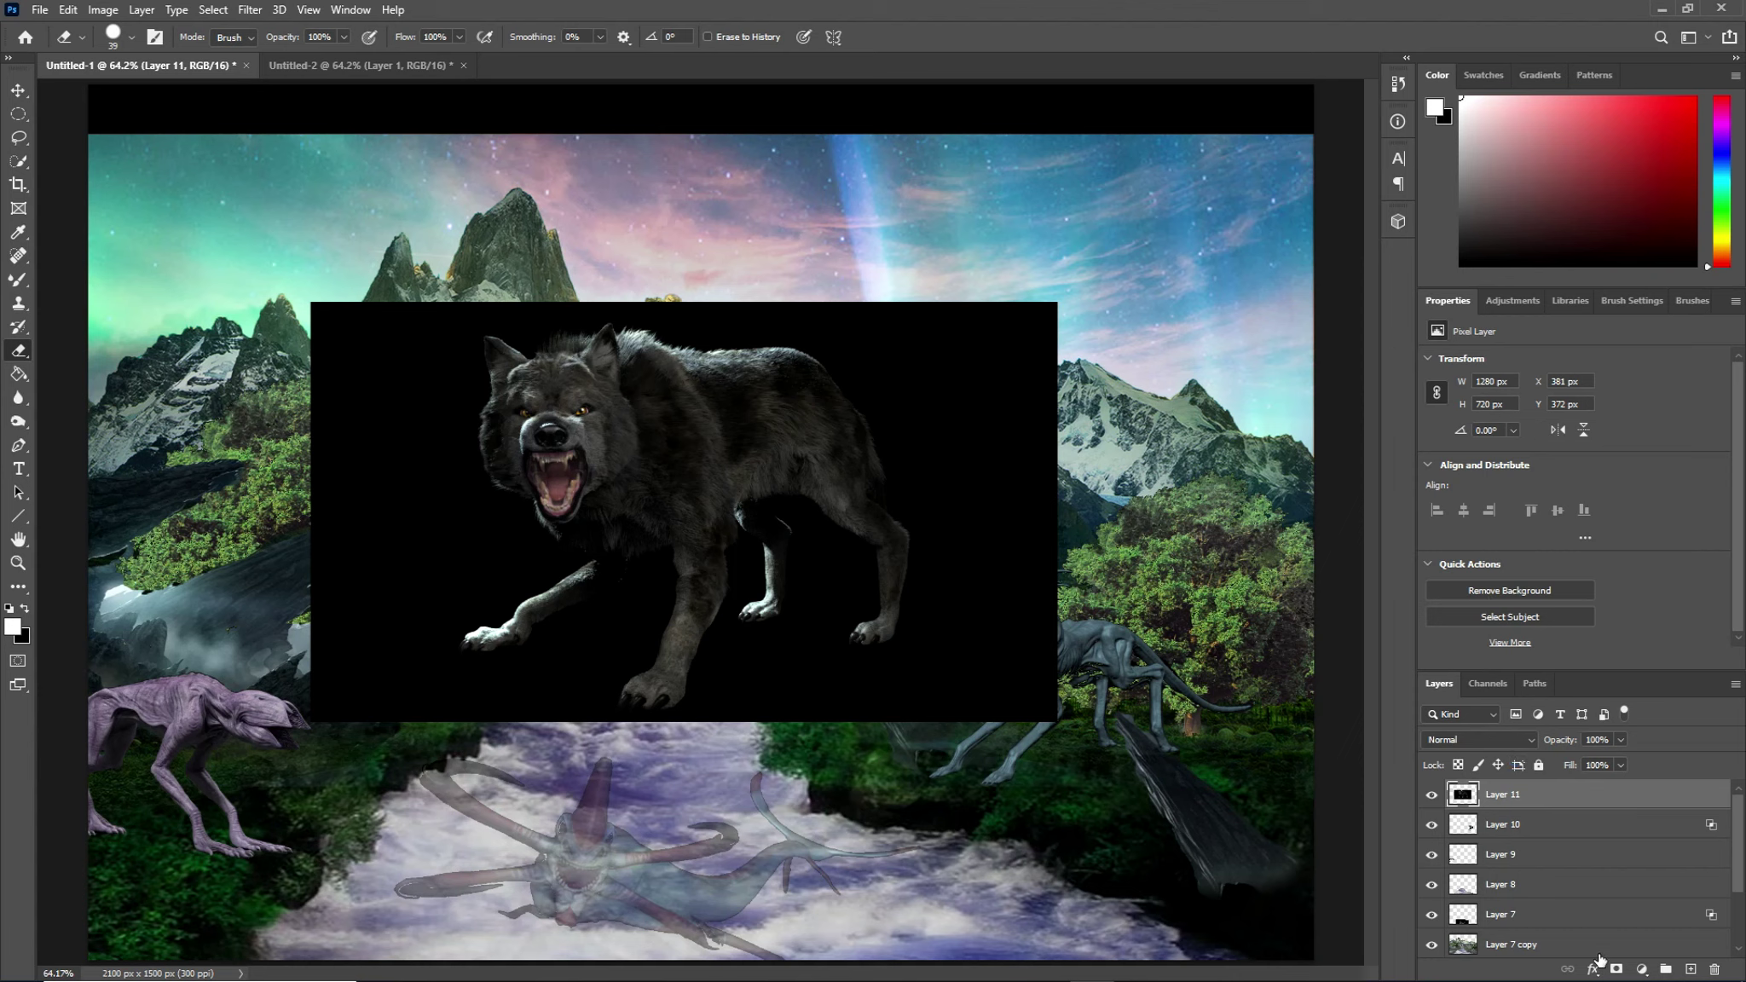
Step: Set Layer 11's This Layer Blend If black point to about 5 to drop the wolf's black background
right_click(1606, 914)
key("Escape")
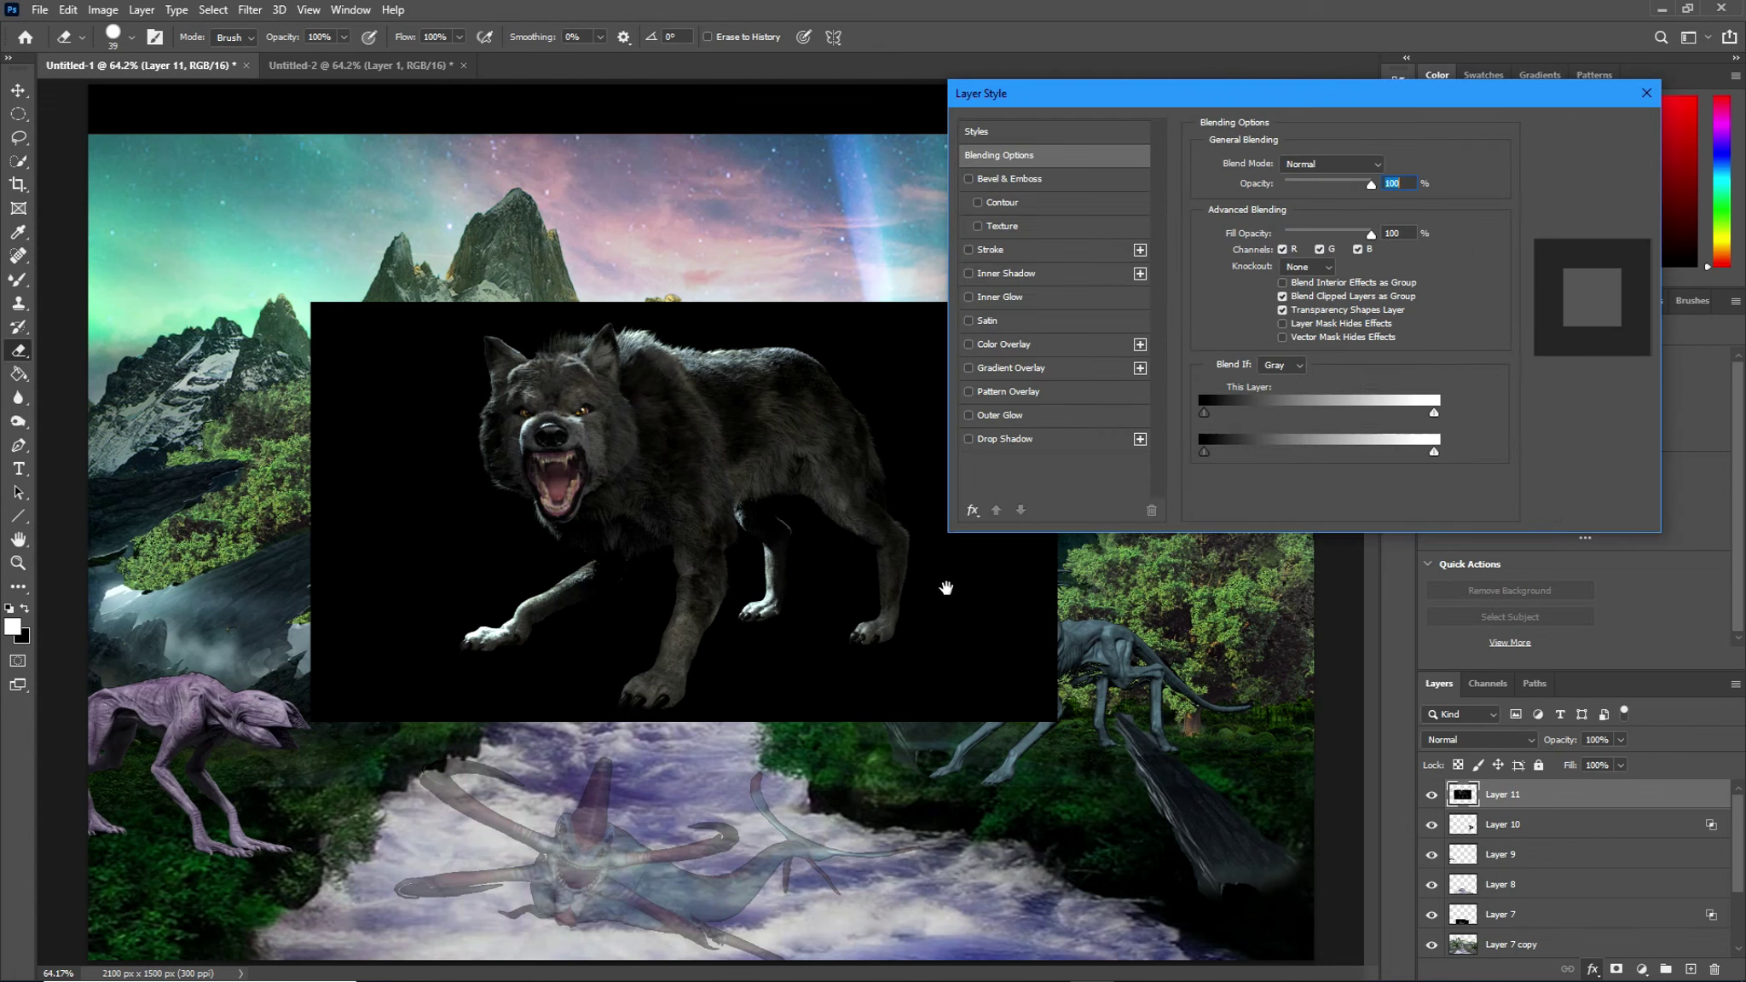
key("alt+l")
key("y")
key("b")
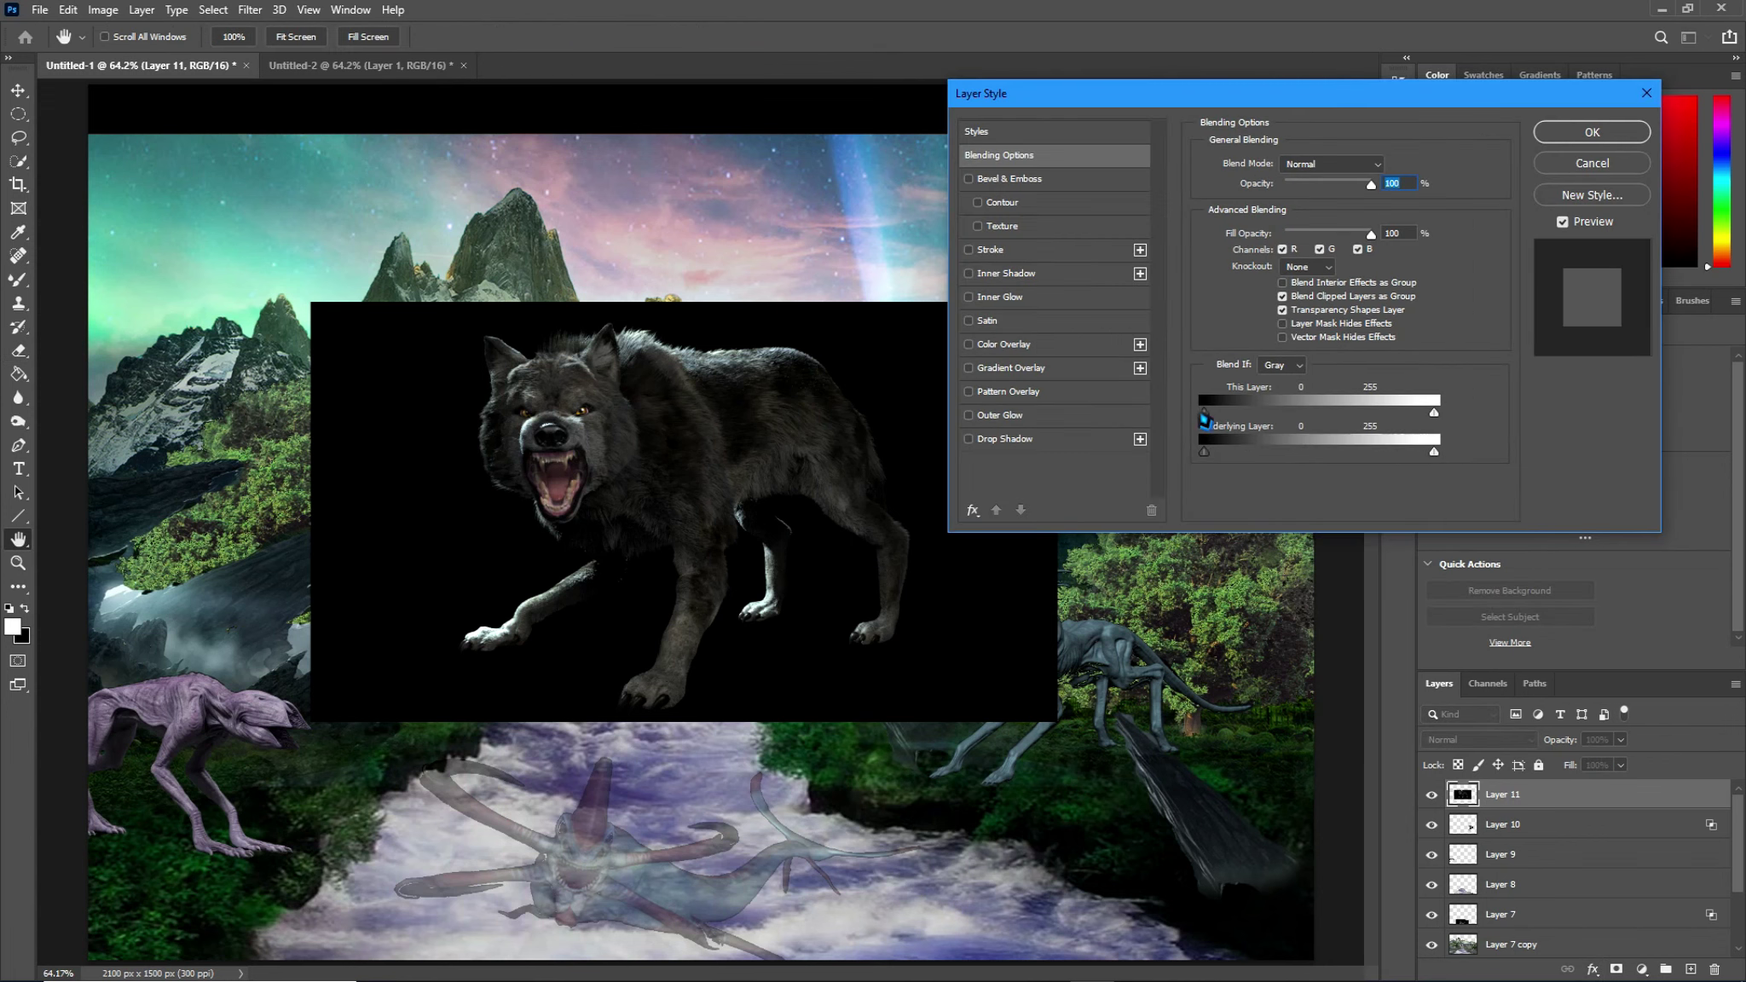
left_click_drag(1205, 417, 1212, 421)
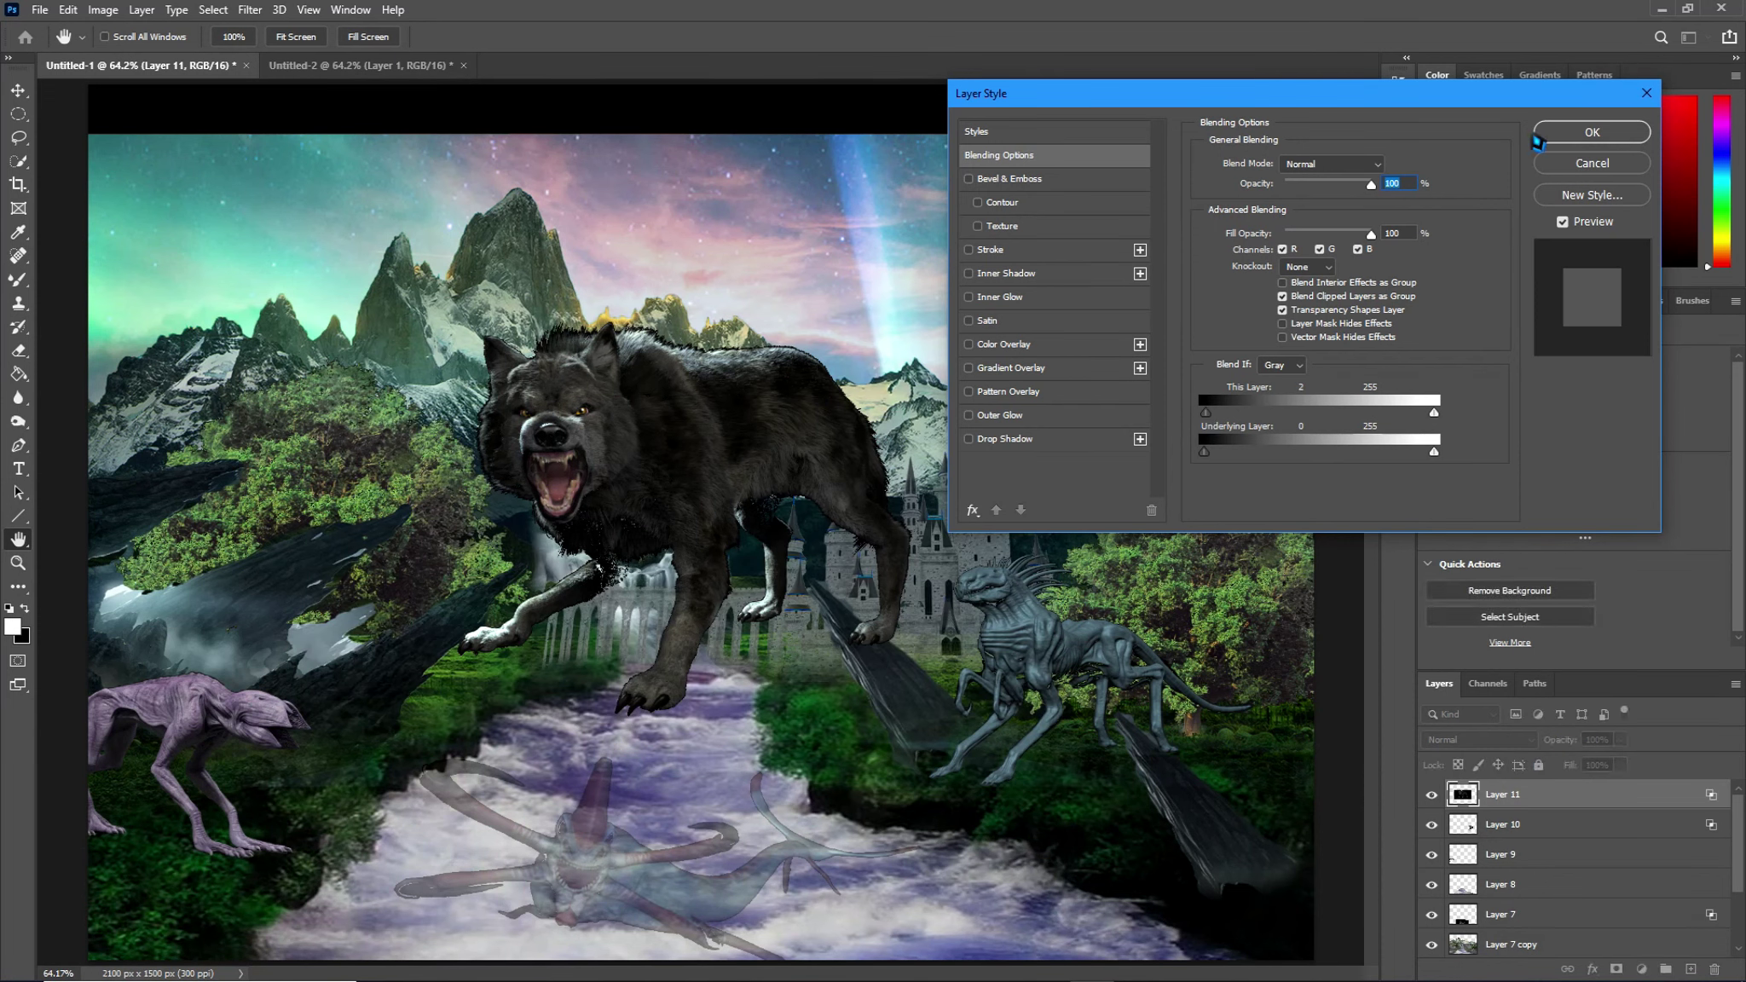
key("Return")
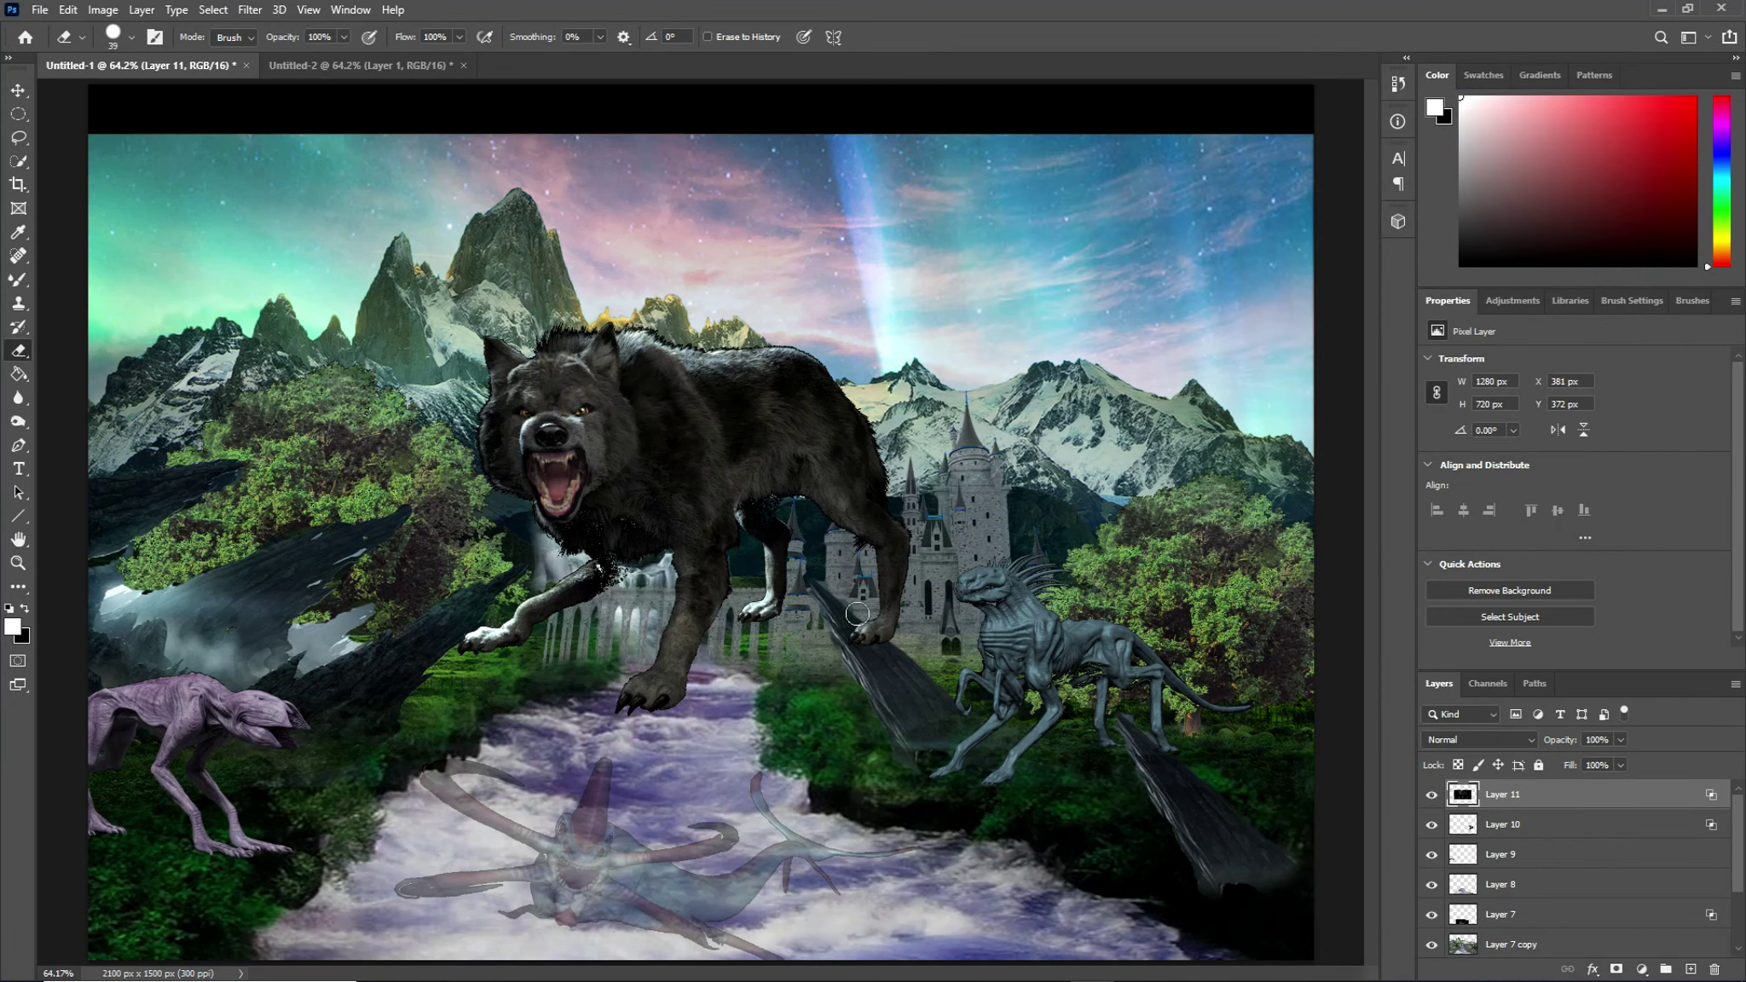
Step: Scale the wolf to about 61% (785 × 442 px) and position it above the castle
key("ctrl+t")
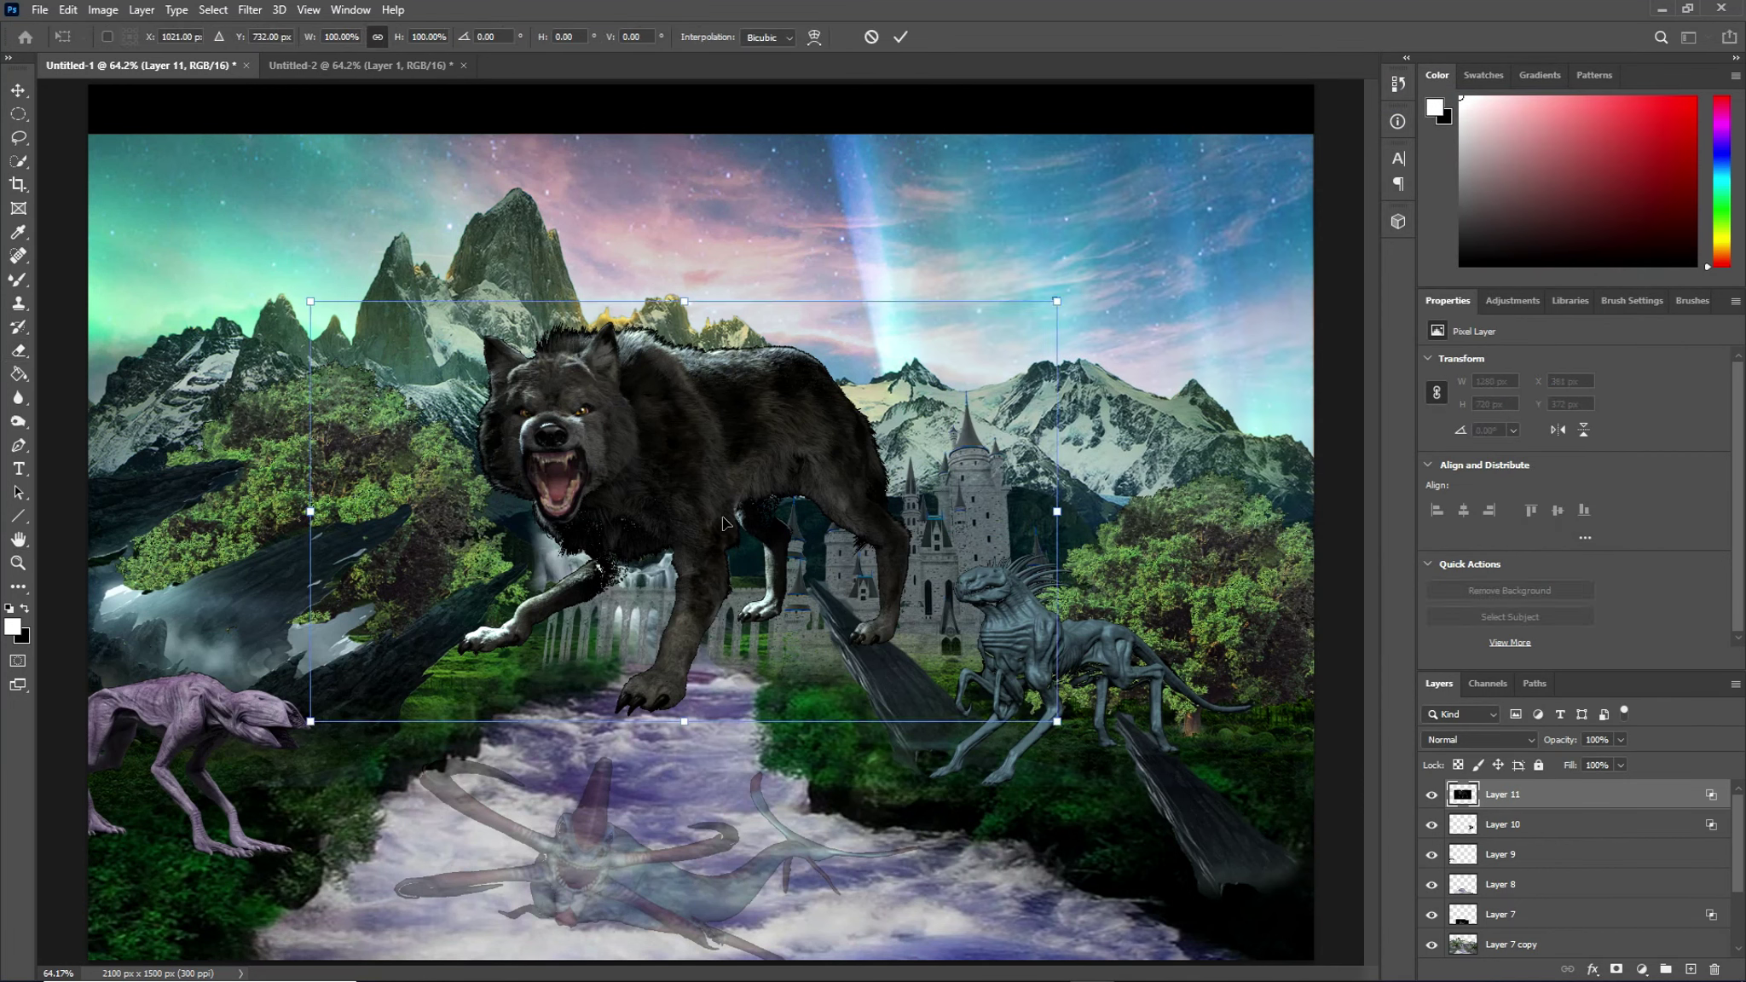
left_click_drag(726, 516, 855, 471)
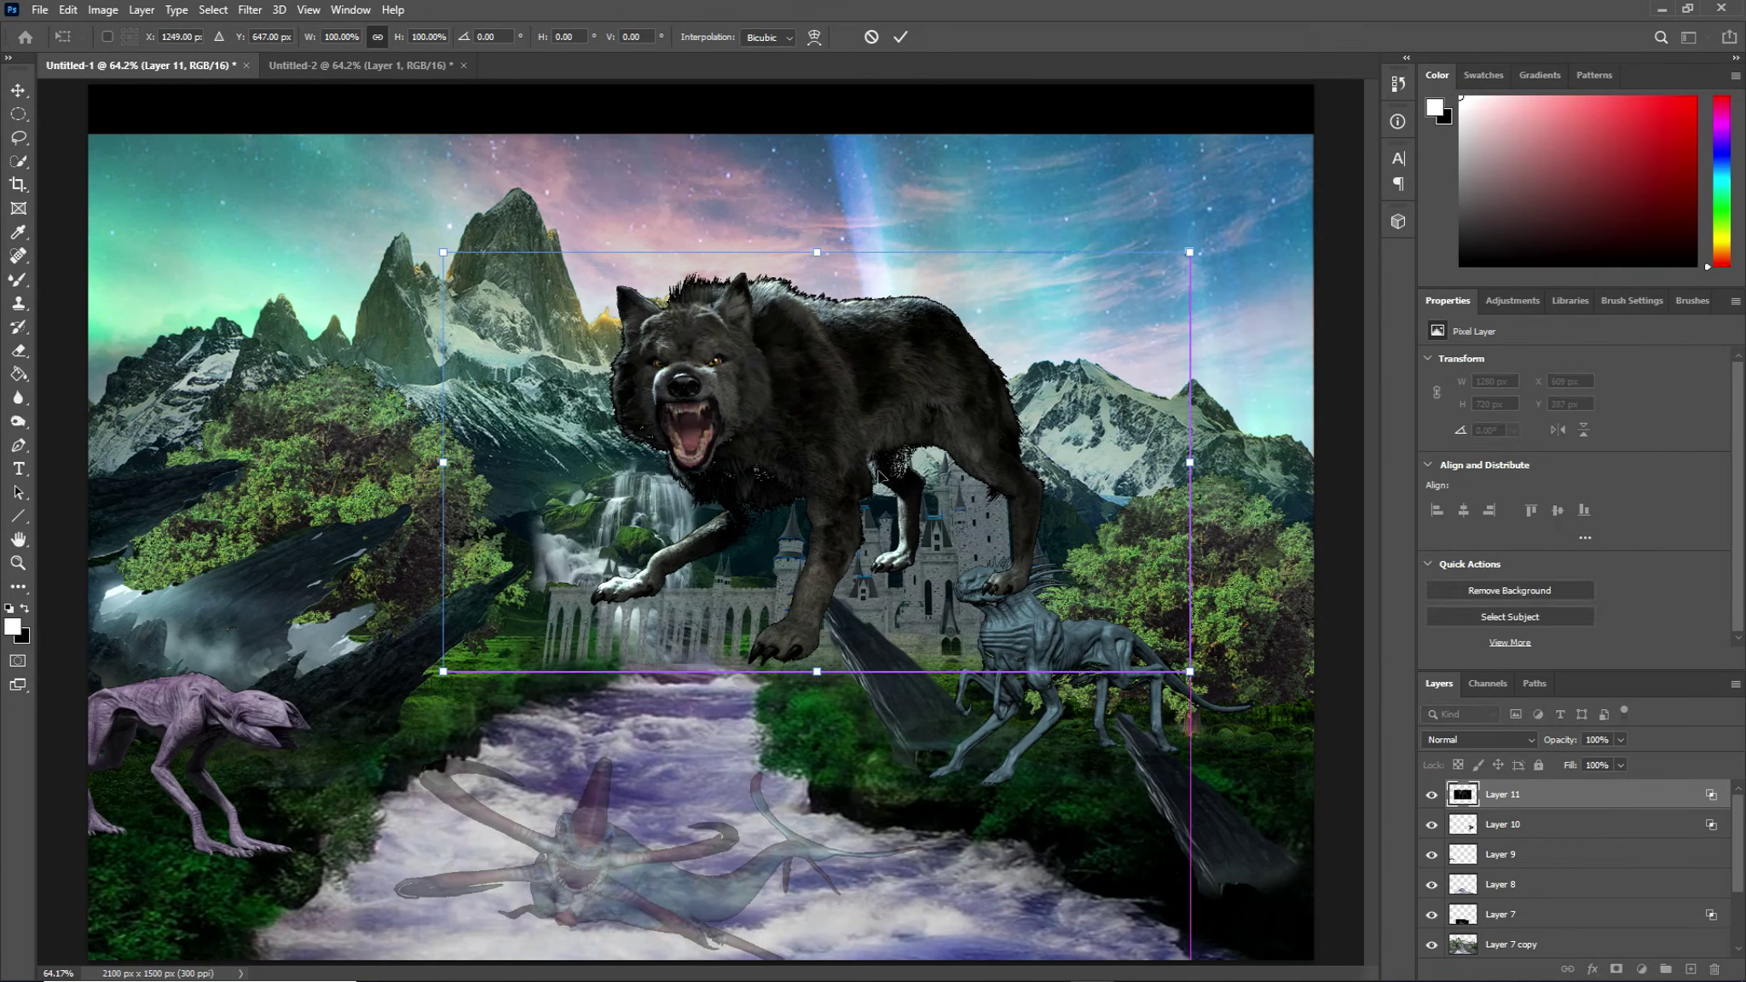
mouse_move(1190, 250)
left_mouse_down()
mouse_move(994, 425)
mouse_move(904, 416)
left_mouse_up()
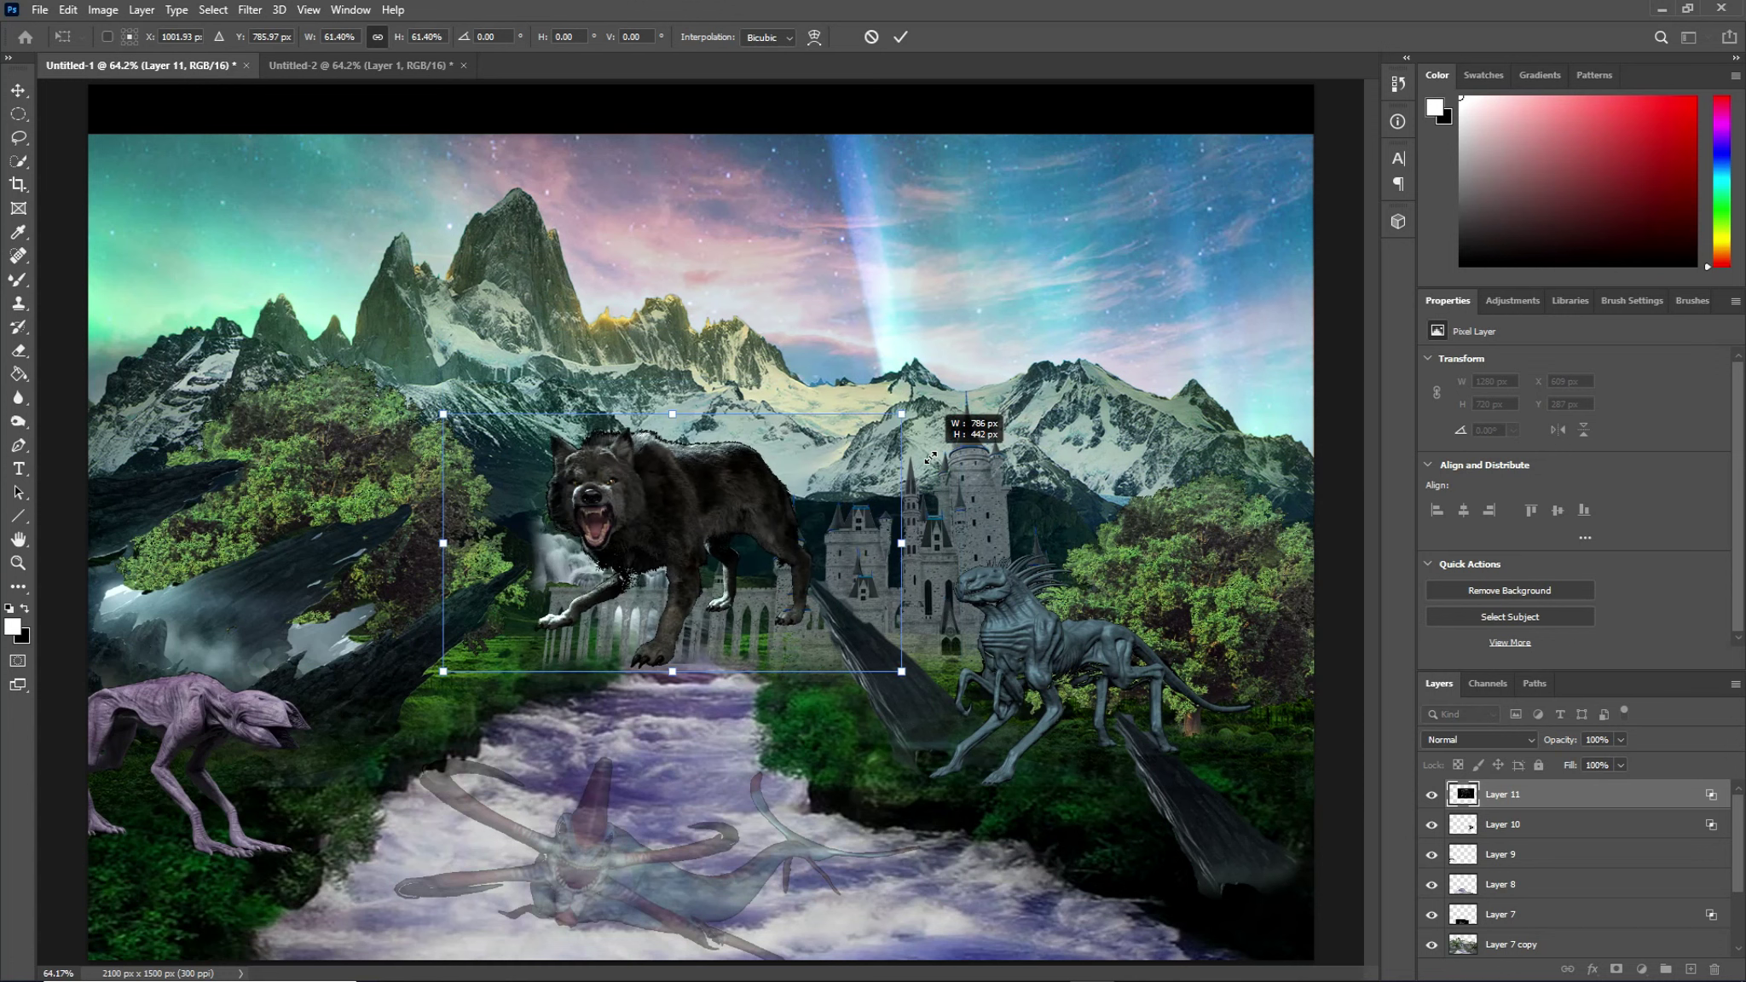
left_click_drag(786, 586, 911, 408)
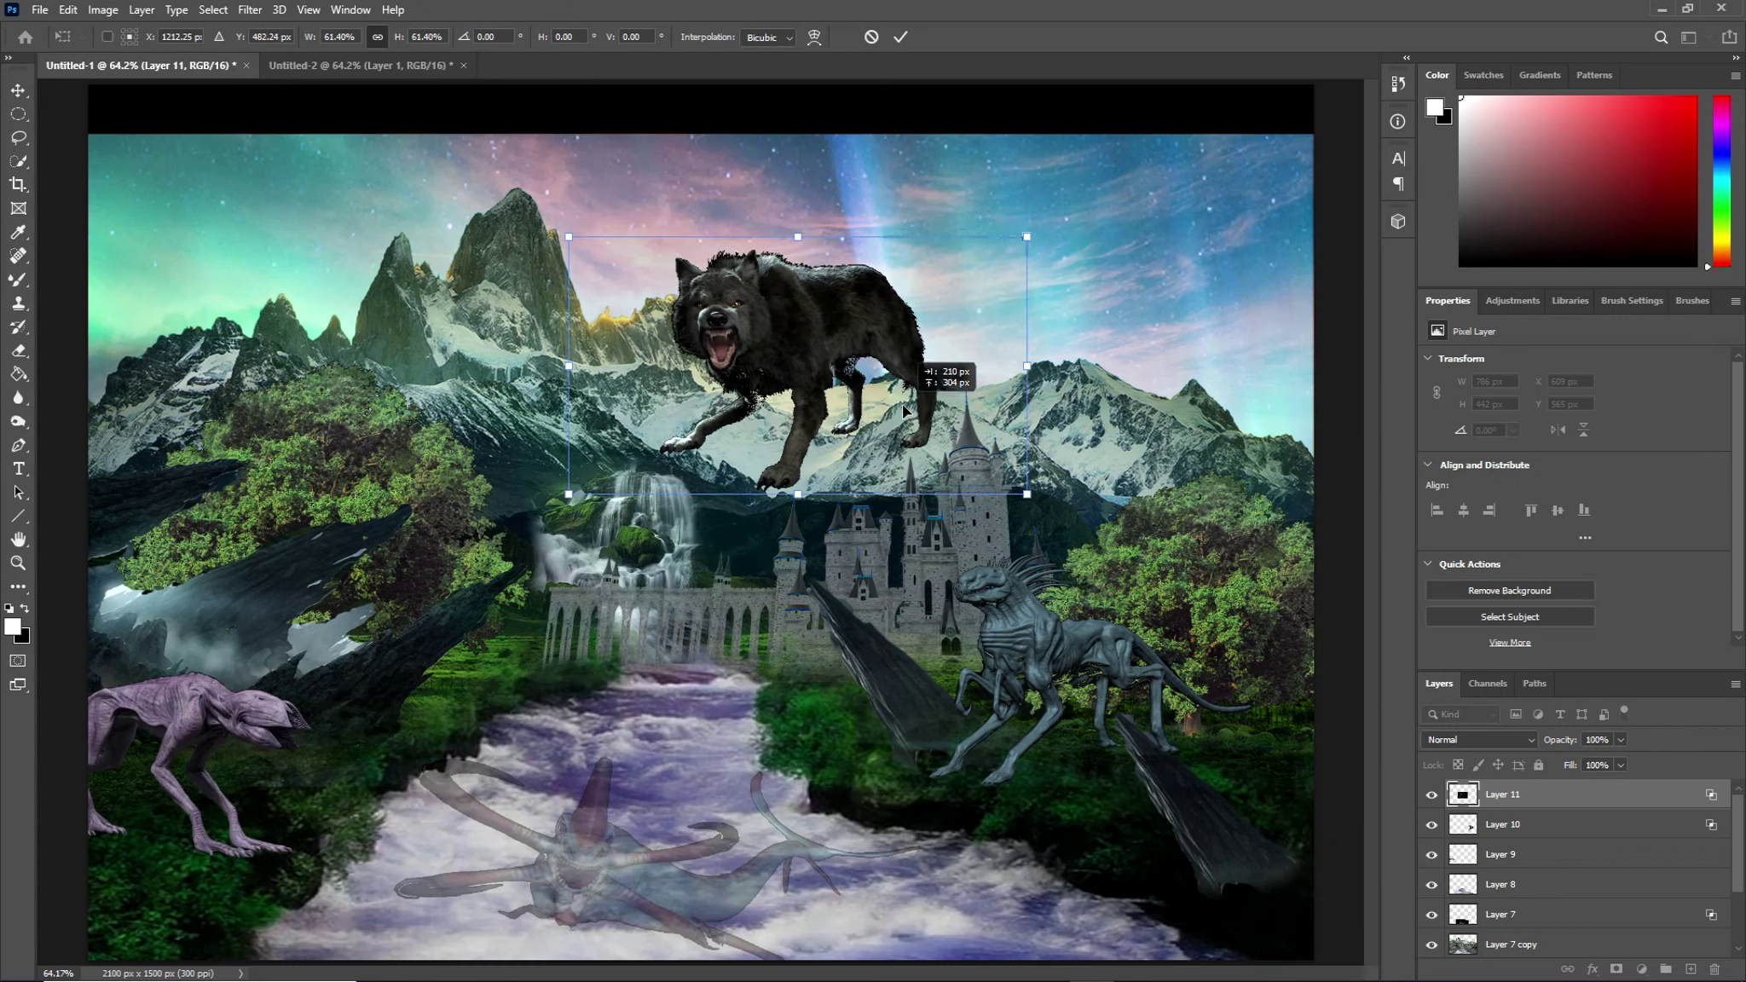
left_click_drag(911, 407, 882, 429)
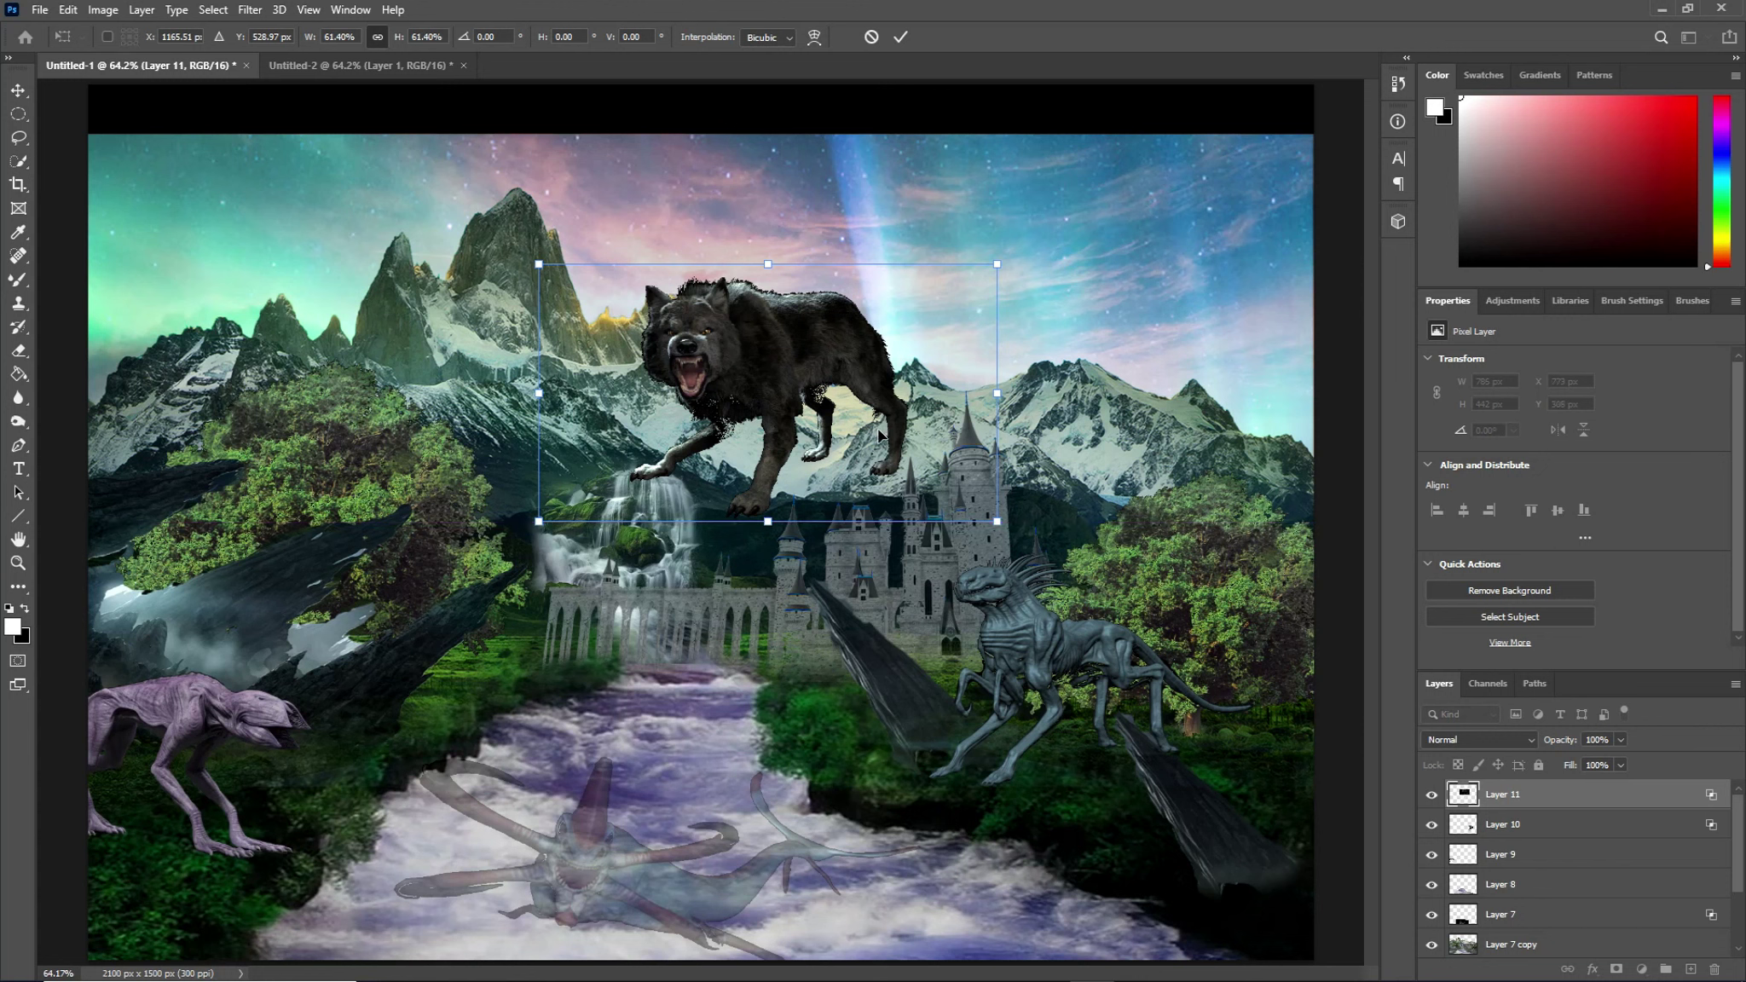
key("Return")
key("e")
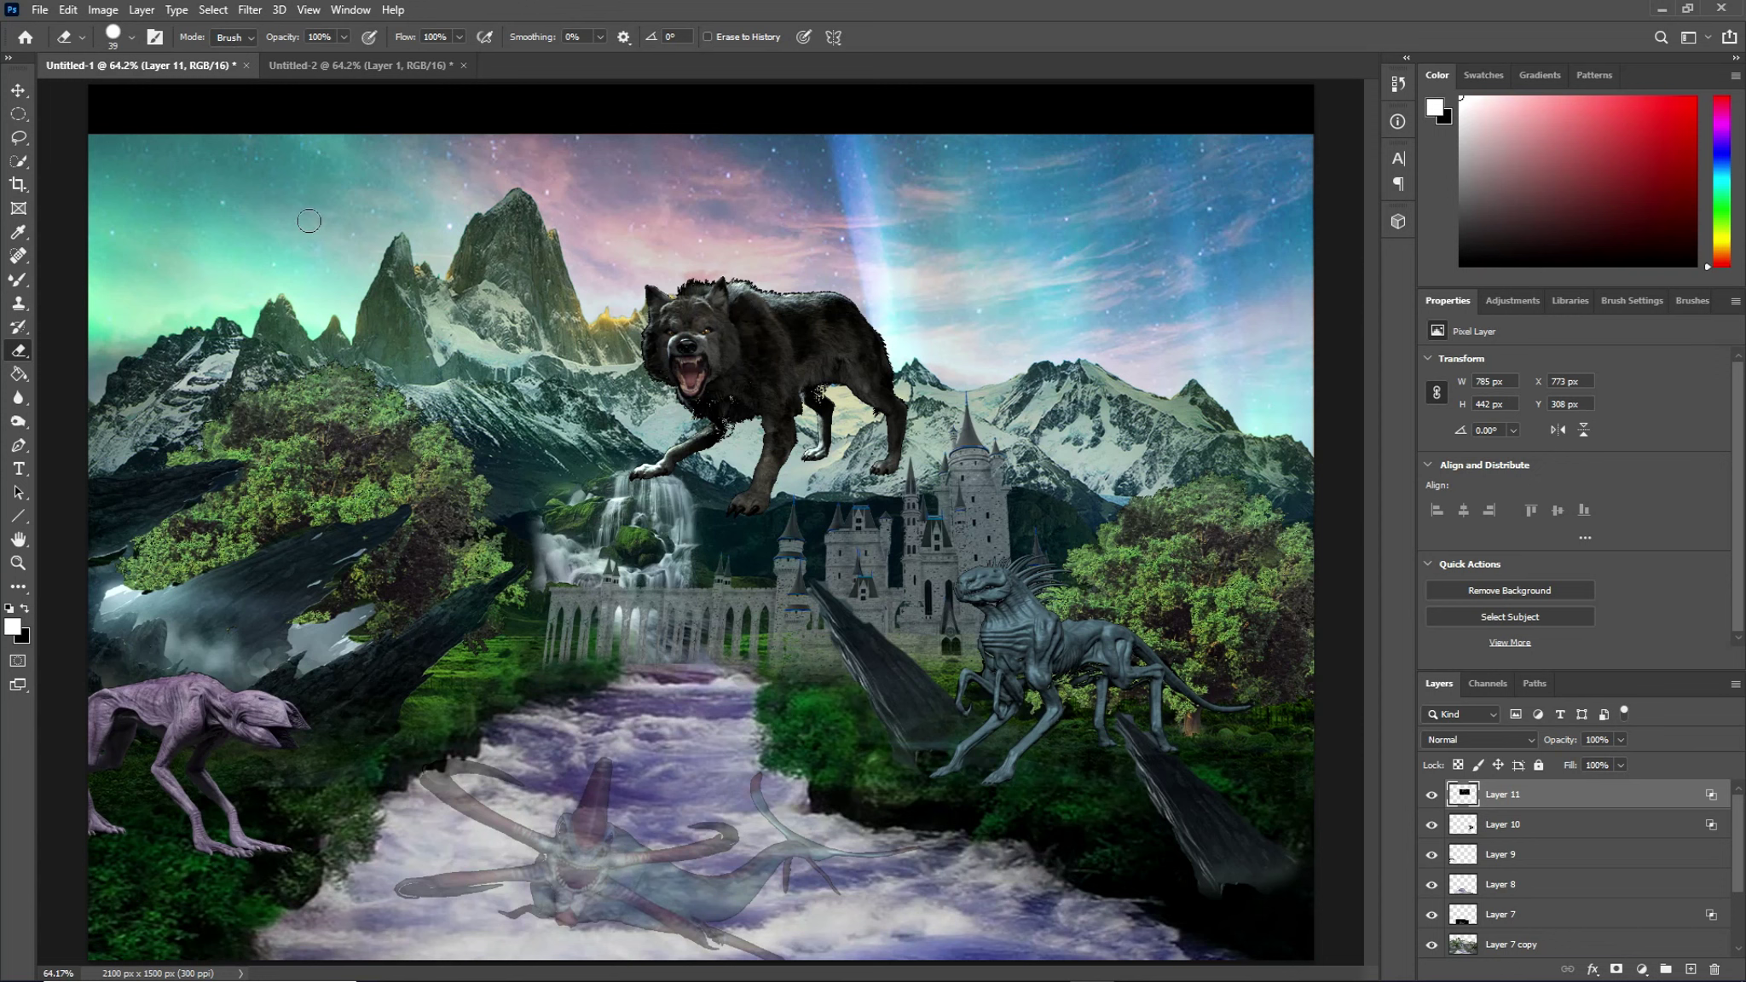
Step: Apply Brightness/Contrast to the wolf with Brightness -40 and Contrast -33
left_click(109, 12)
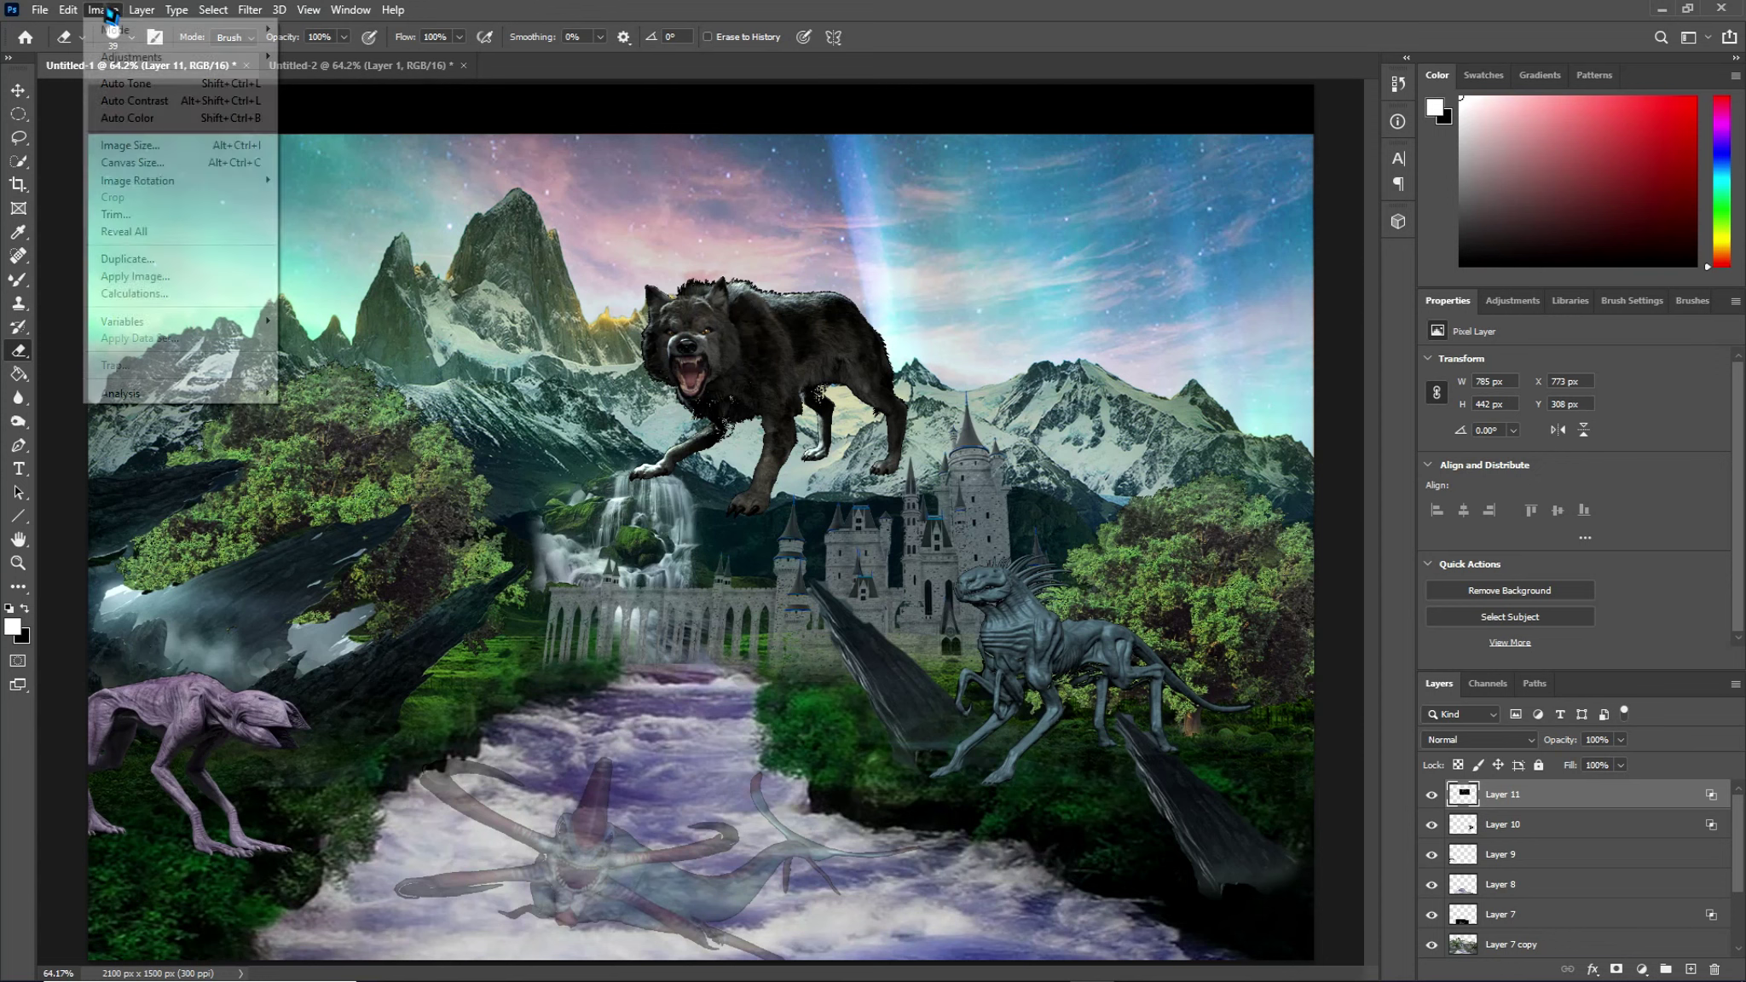
left_click(102, 10)
mouse_move(177, 56)
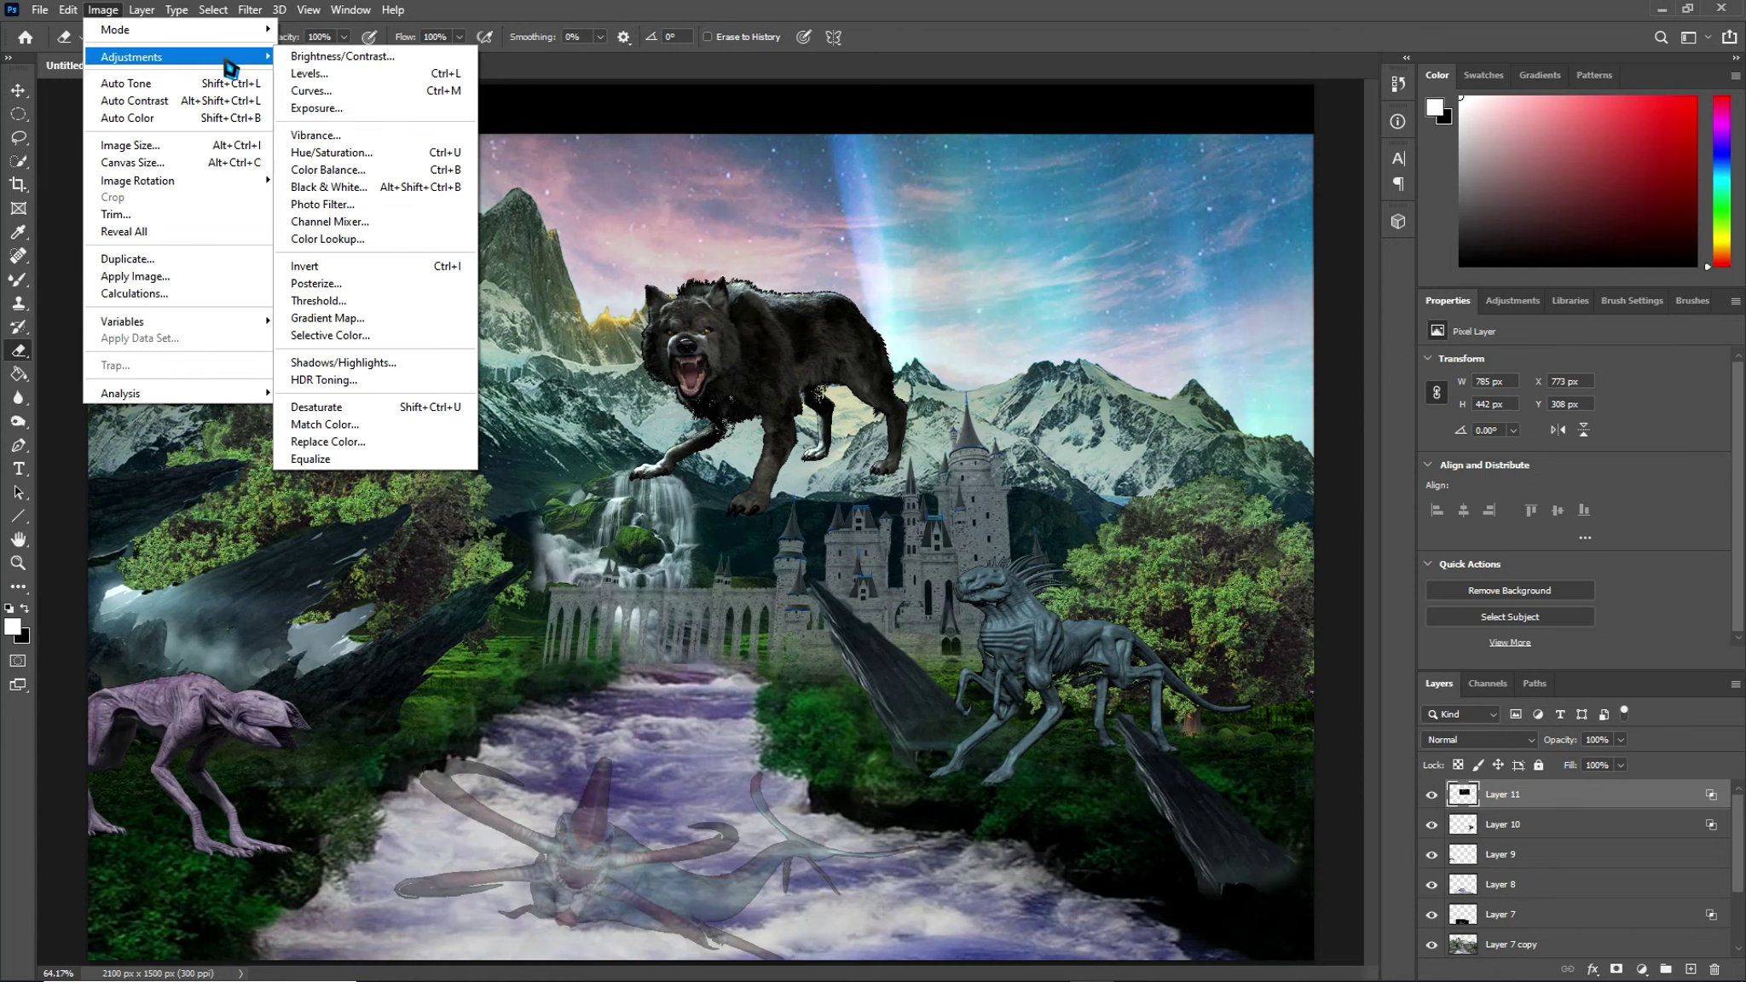
left_click(357, 65)
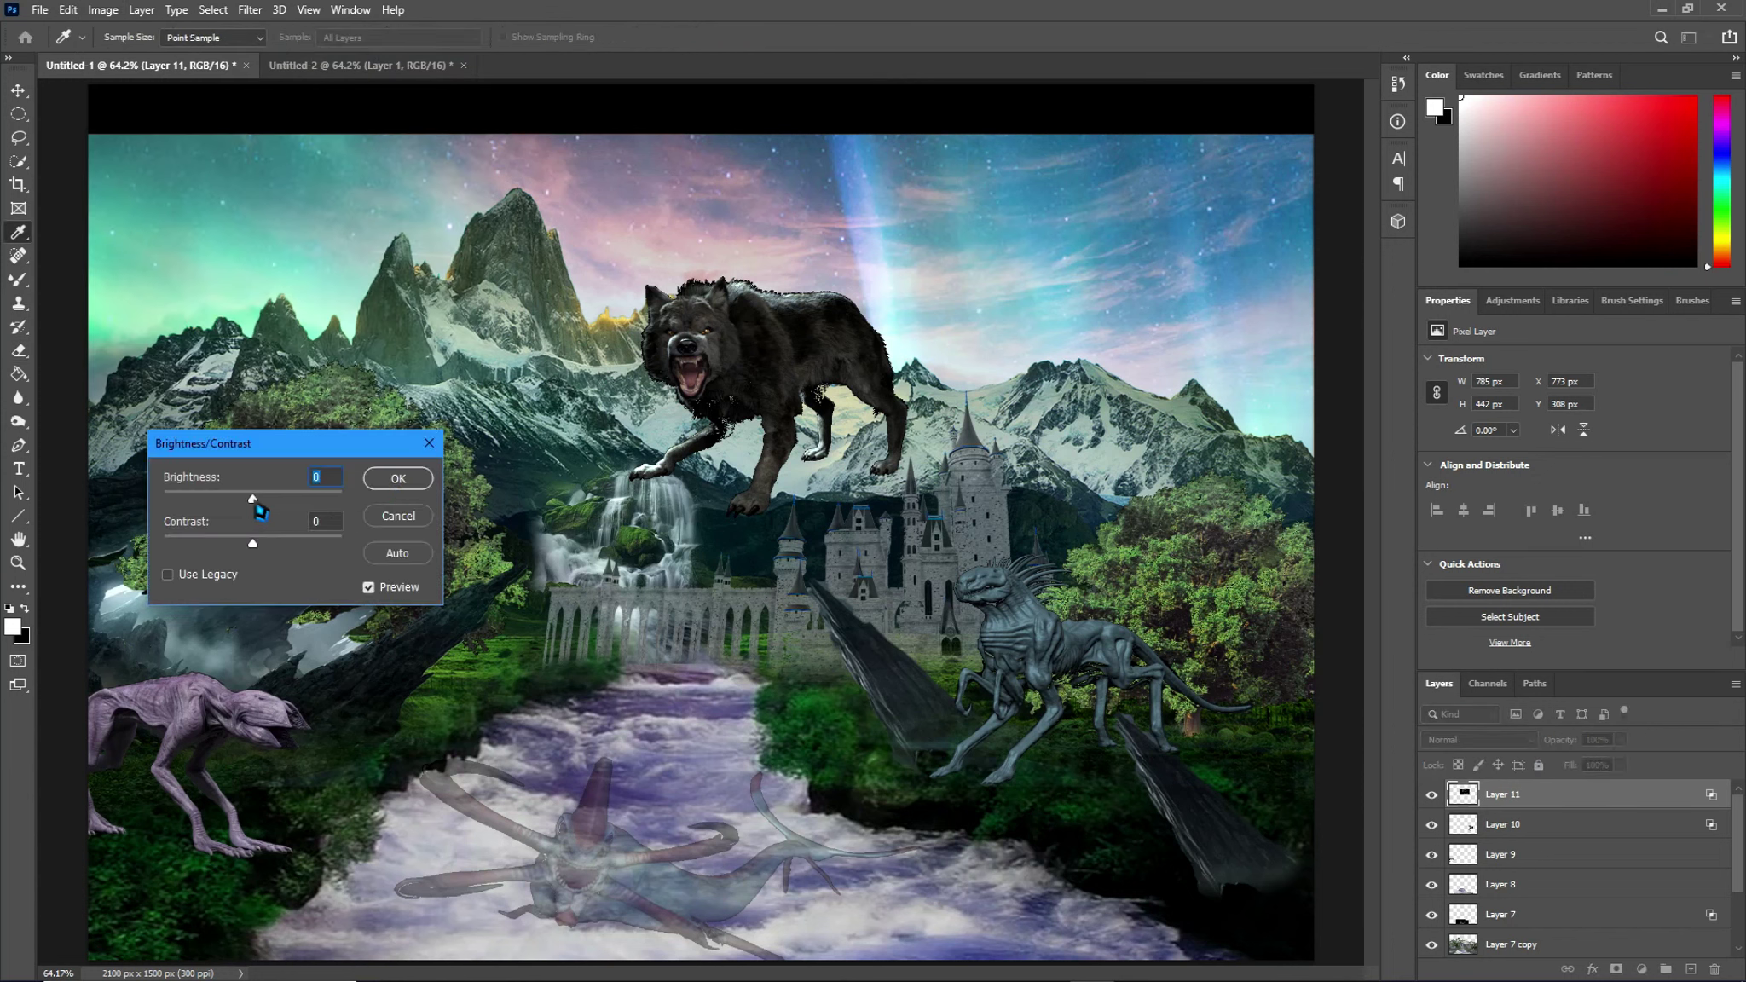
mouse_move(256, 509)
left_mouse_down()
mouse_move(193, 503)
mouse_move(233, 500)
left_mouse_up()
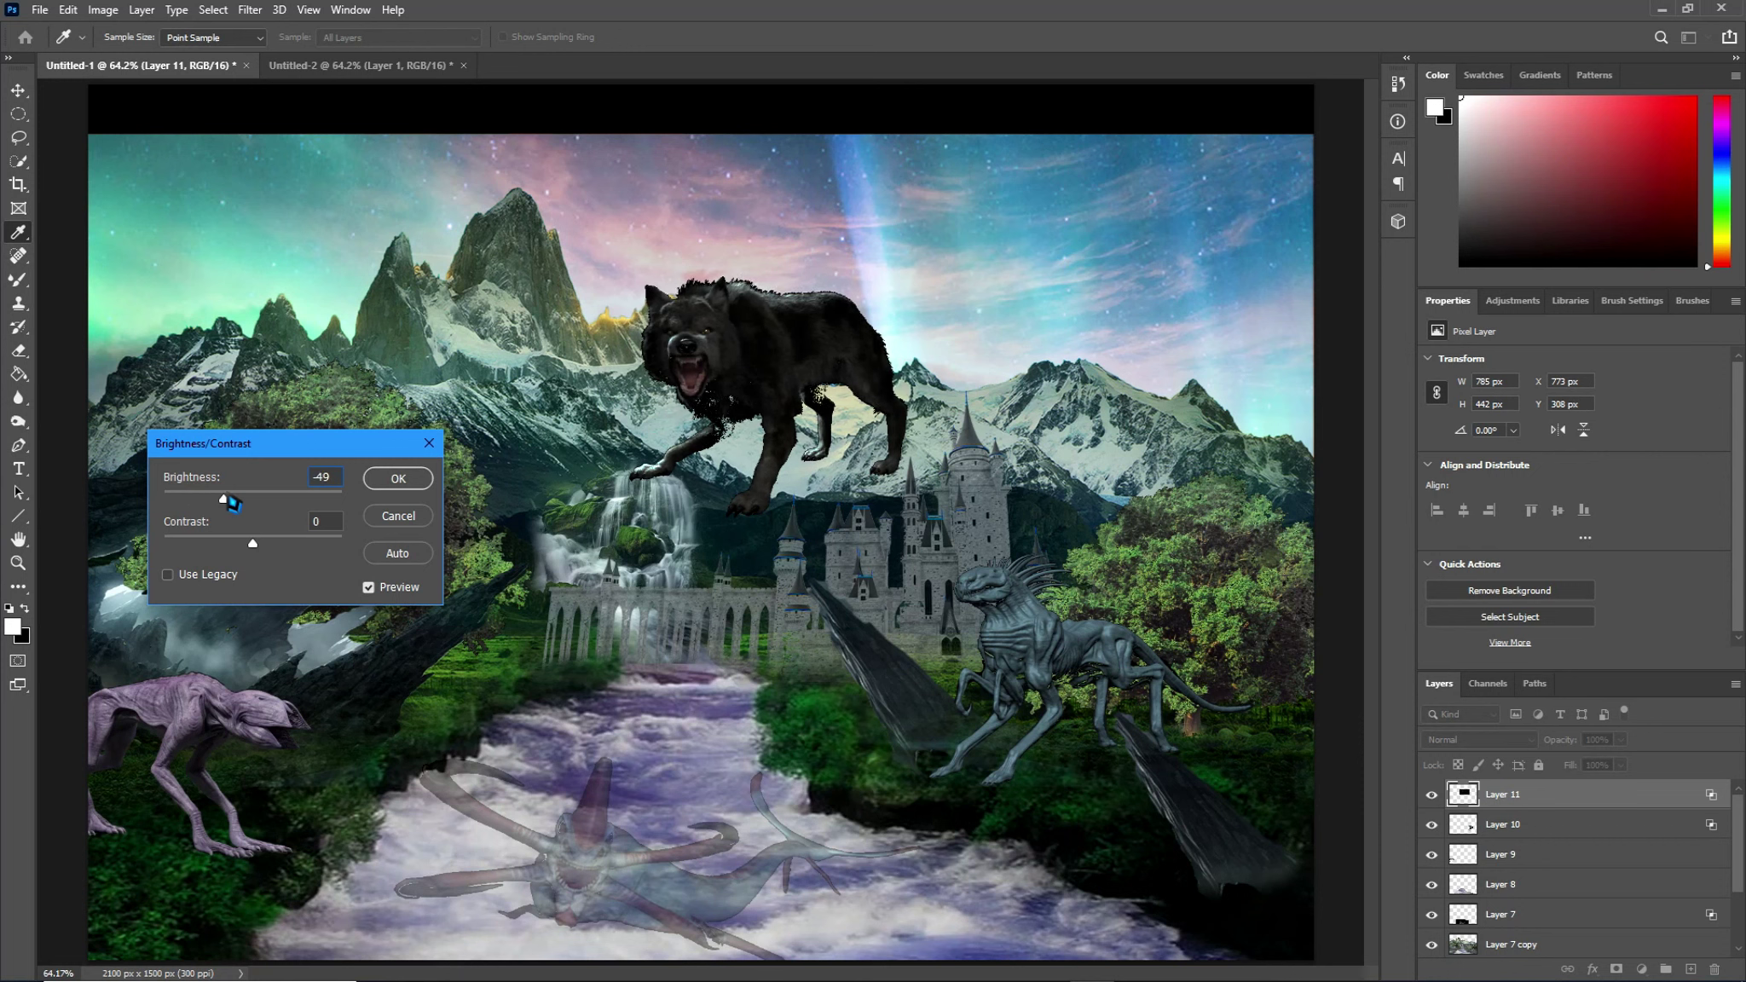
mouse_move(235, 501)
left_mouse_down()
mouse_move(361, 500)
mouse_move(248, 501)
left_mouse_up()
left_click_drag(248, 499, 235, 499)
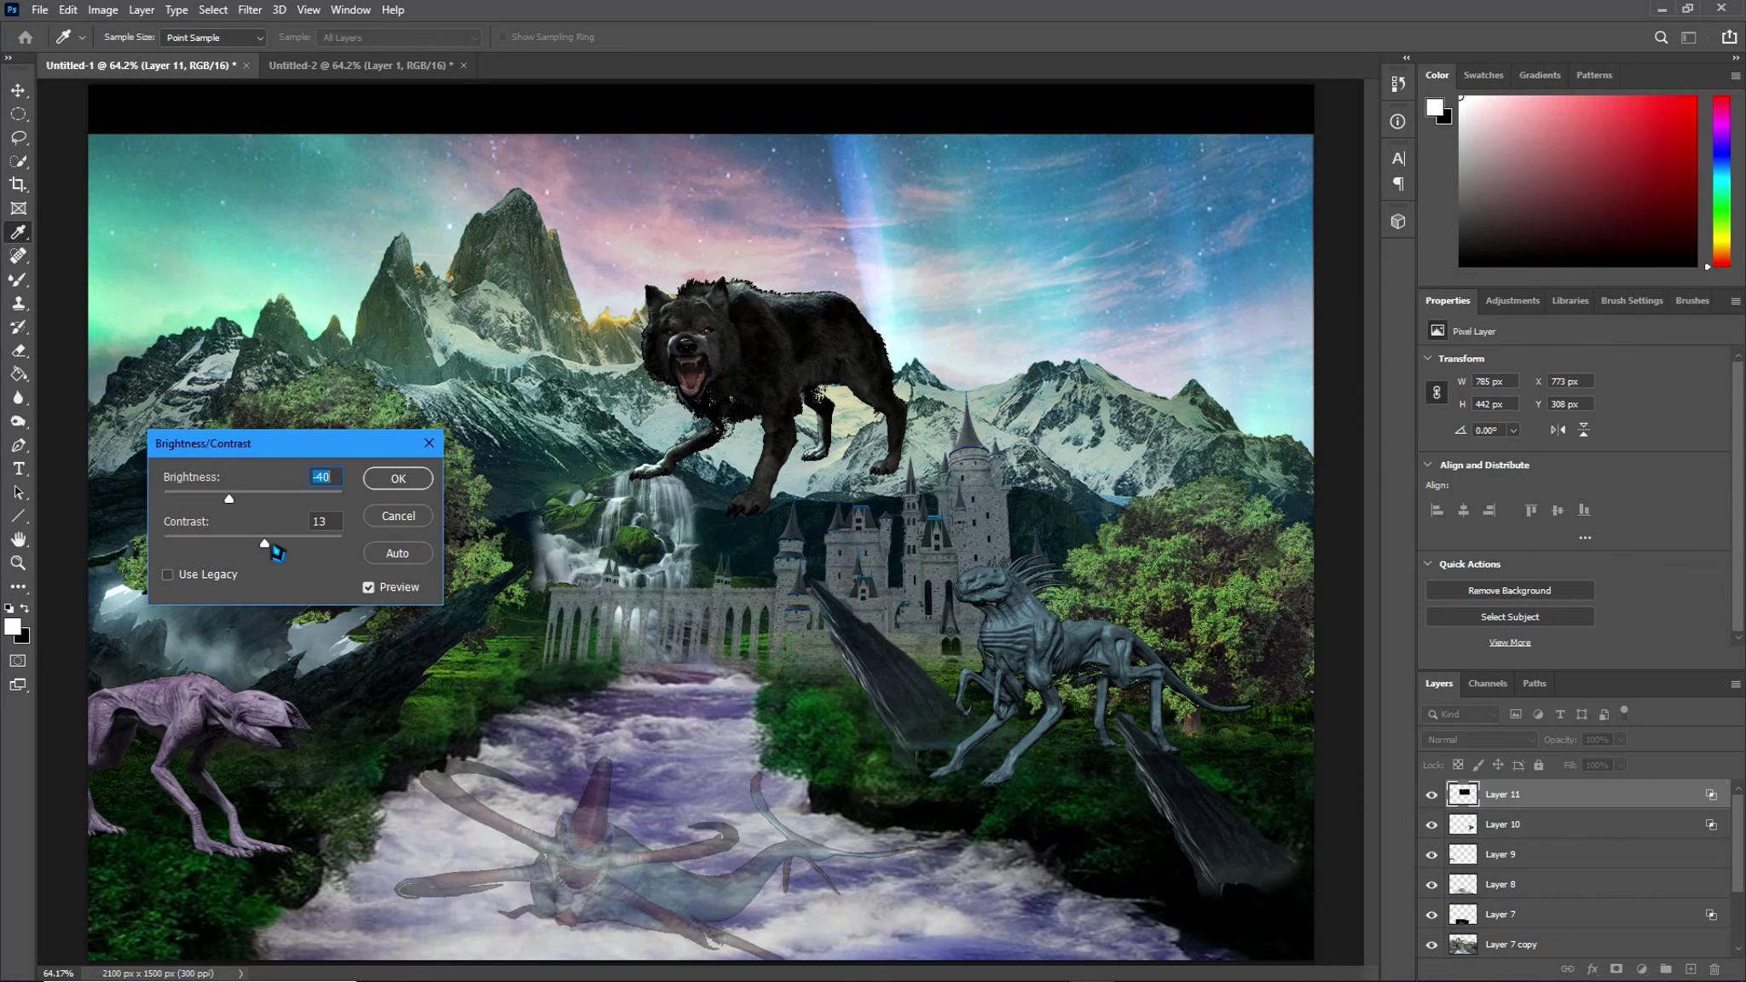
mouse_move(253, 546)
left_mouse_down()
mouse_move(101, 553)
mouse_move(390, 558)
mouse_move(120, 564)
mouse_move(245, 561)
left_mouse_up()
type("0")
left_click_drag(255, 547, 194, 546)
left_click(413, 484)
key("e")
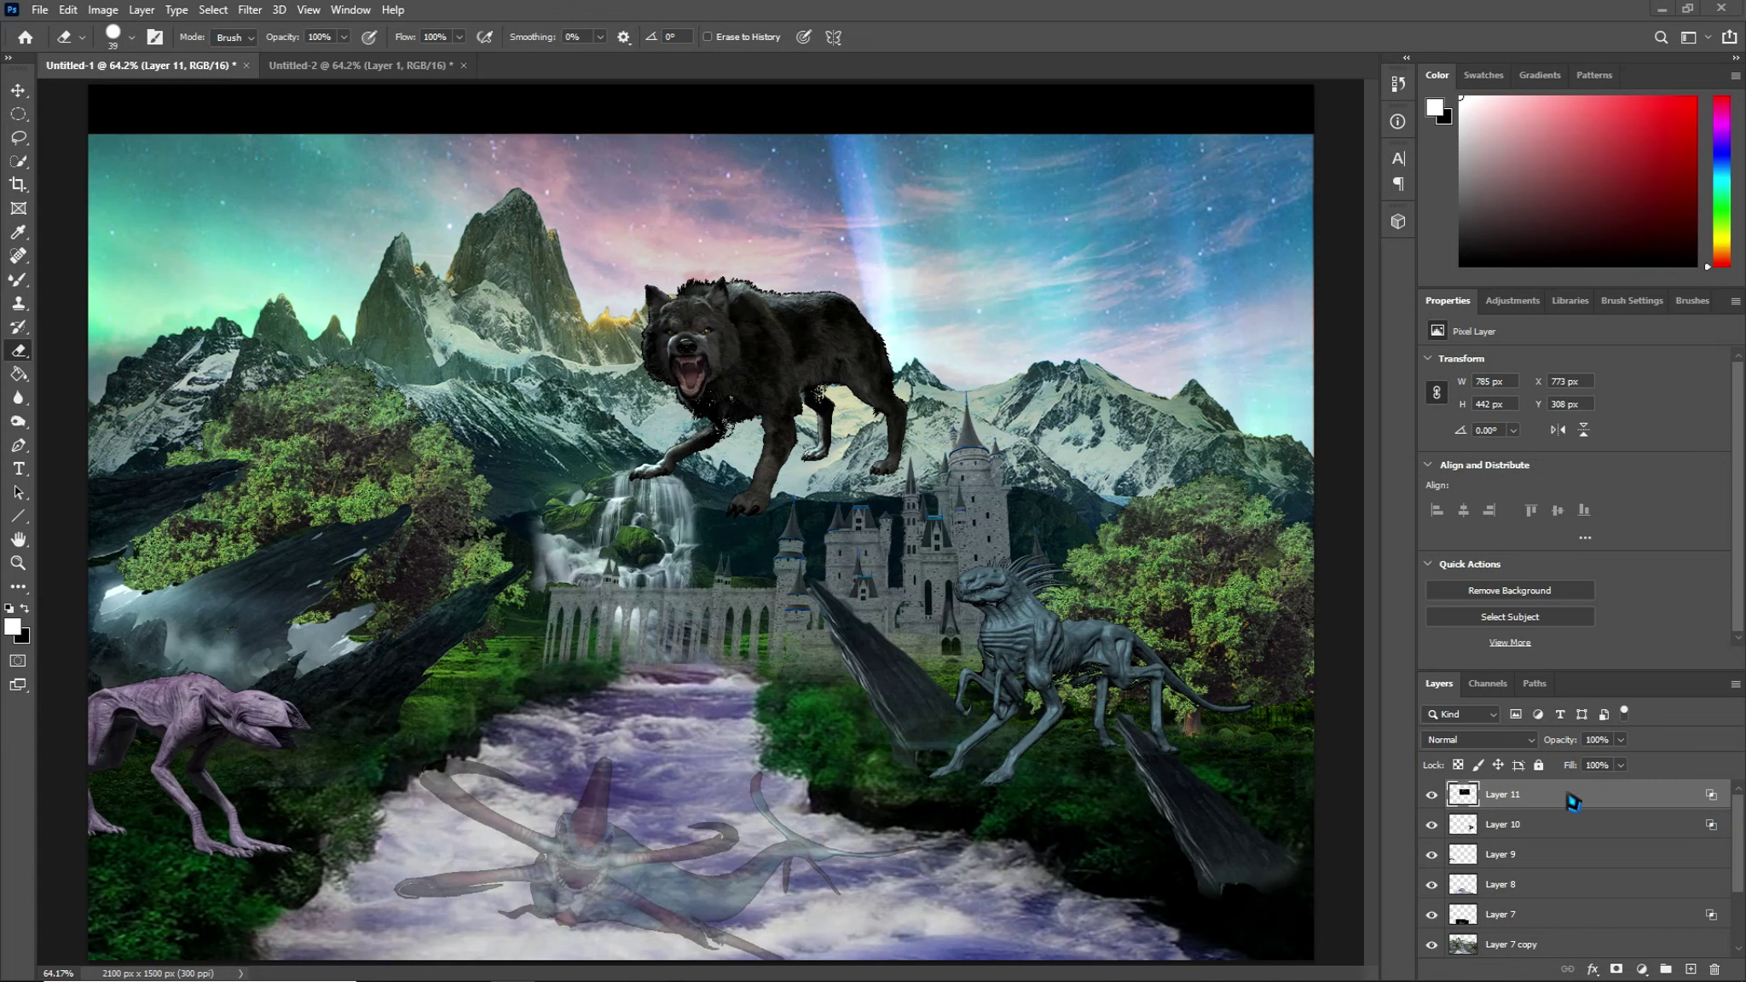
scroll(1566, 795, "down", 3)
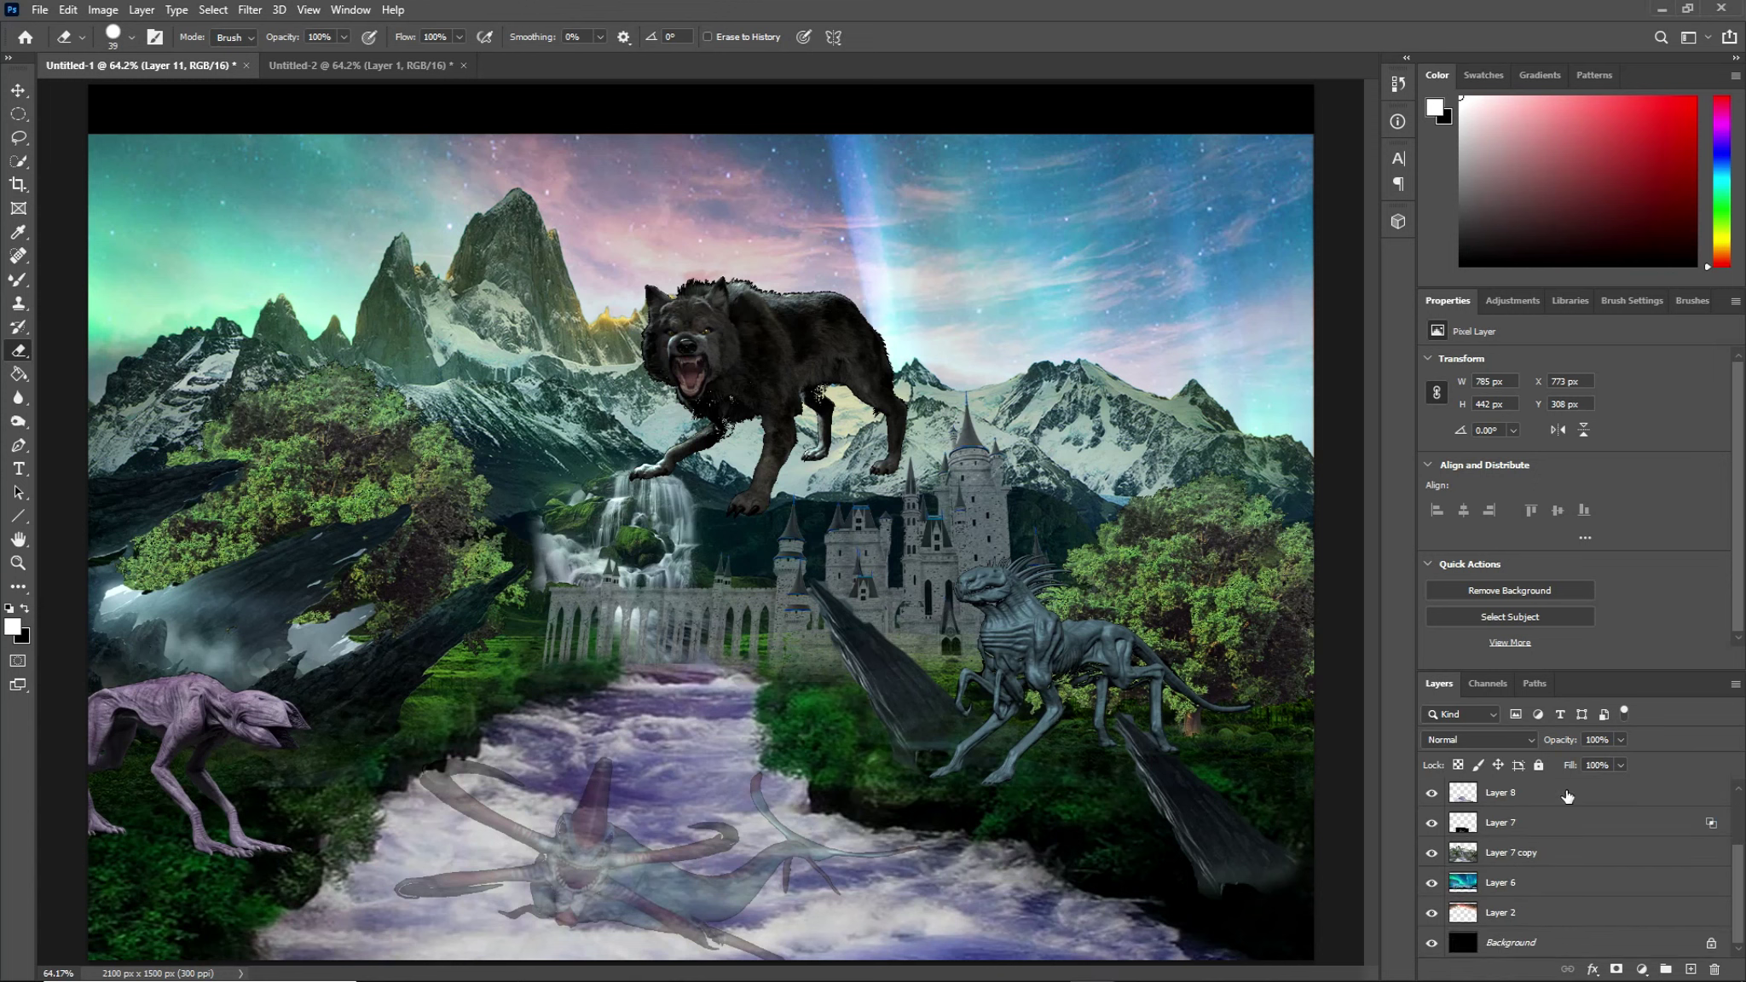
Step: Select the Background layer and place the Nebula starfield image into the composite
left_click(1539, 941)
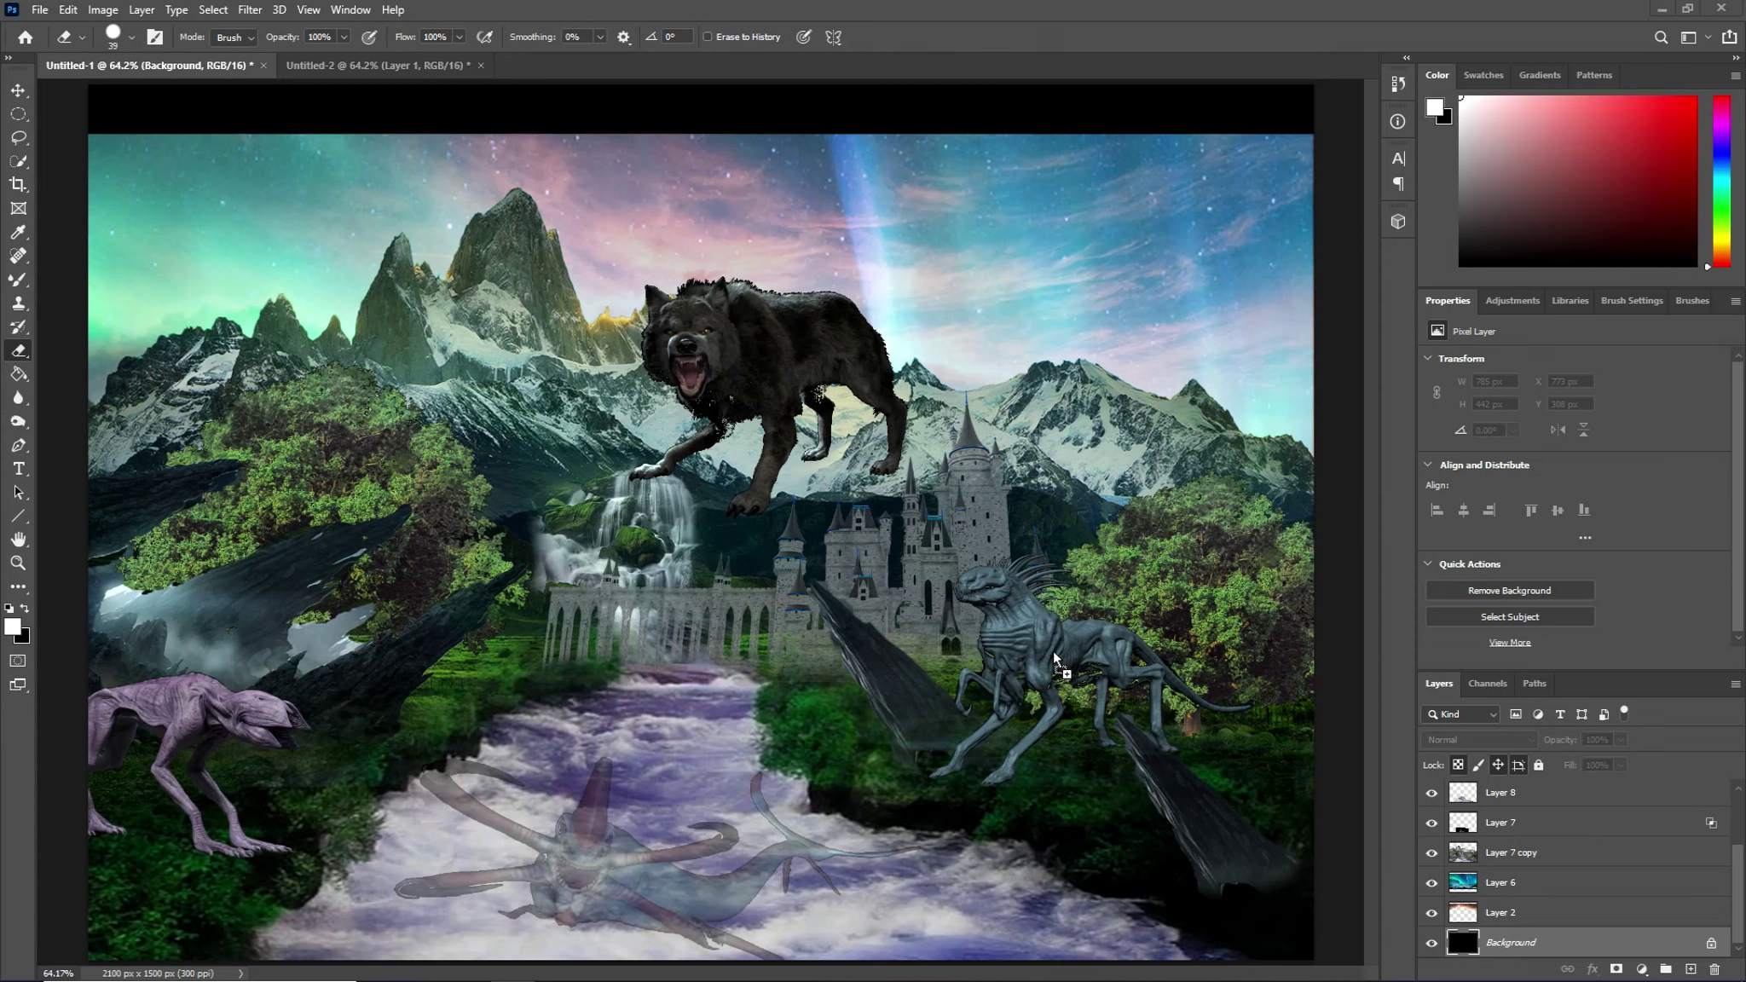
left_click_drag(743, 663, 741, 658)
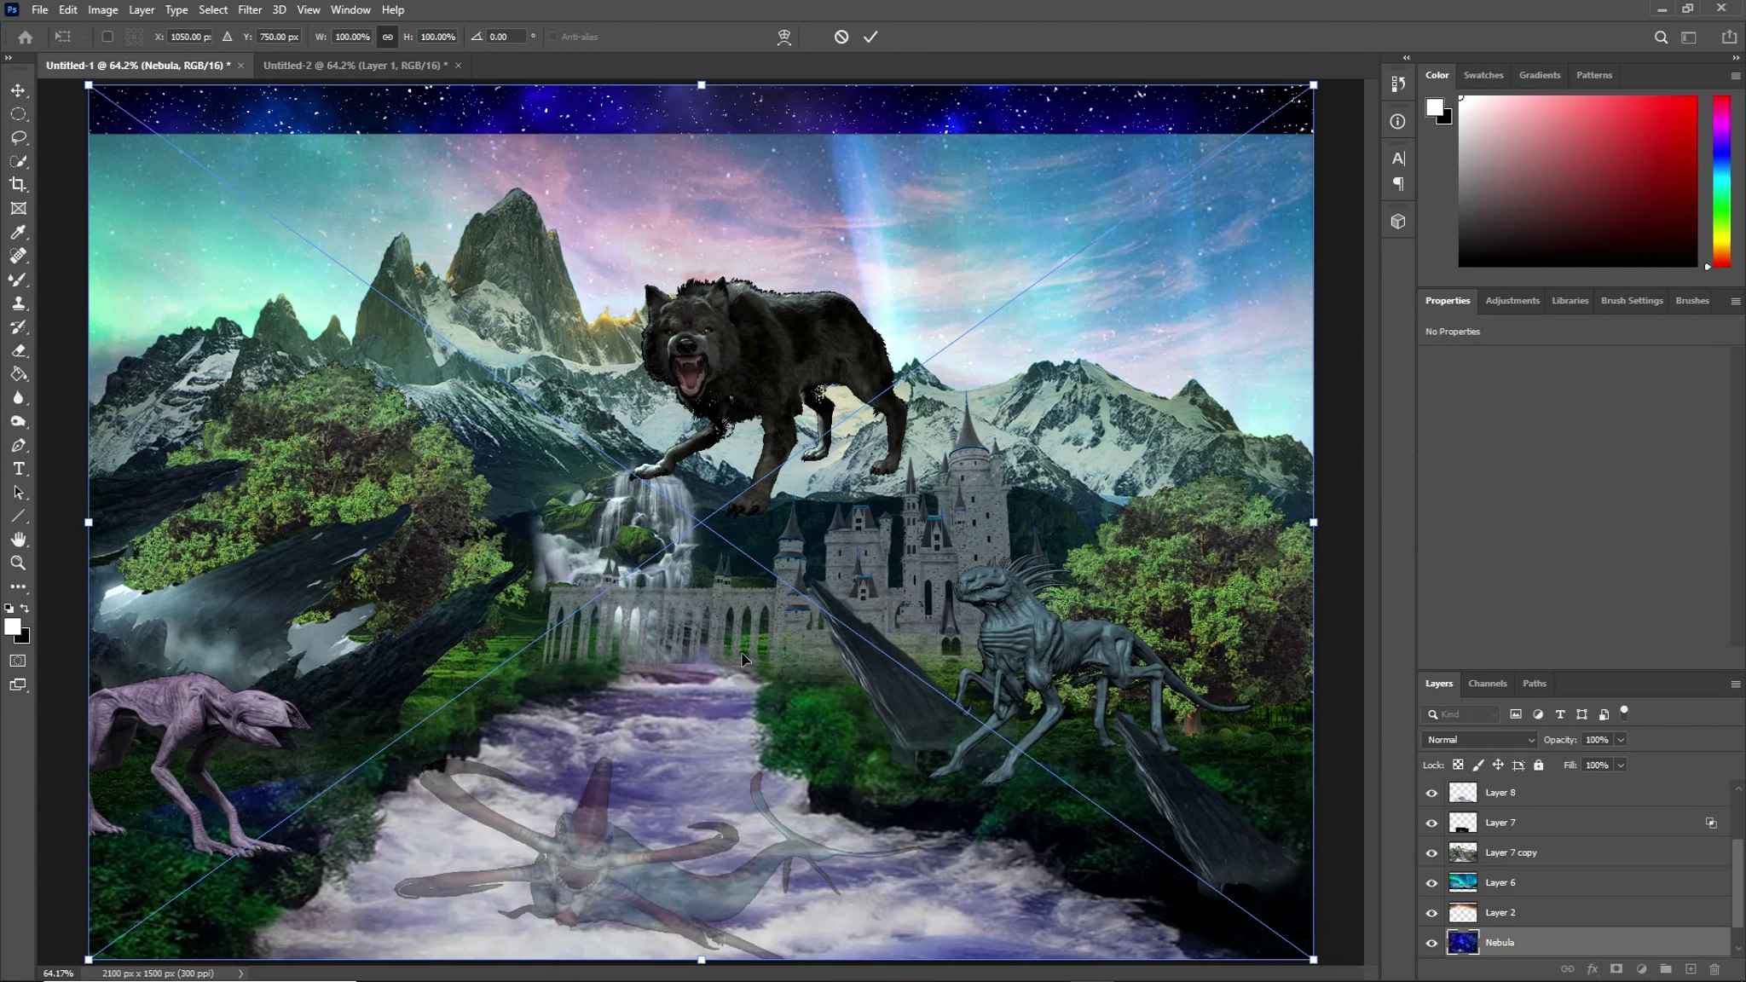
Step: Confirm the Nebula placement, hide it, and stretch Layer 2's pink sky to 2100 × 1093 px
left_click(1578, 944)
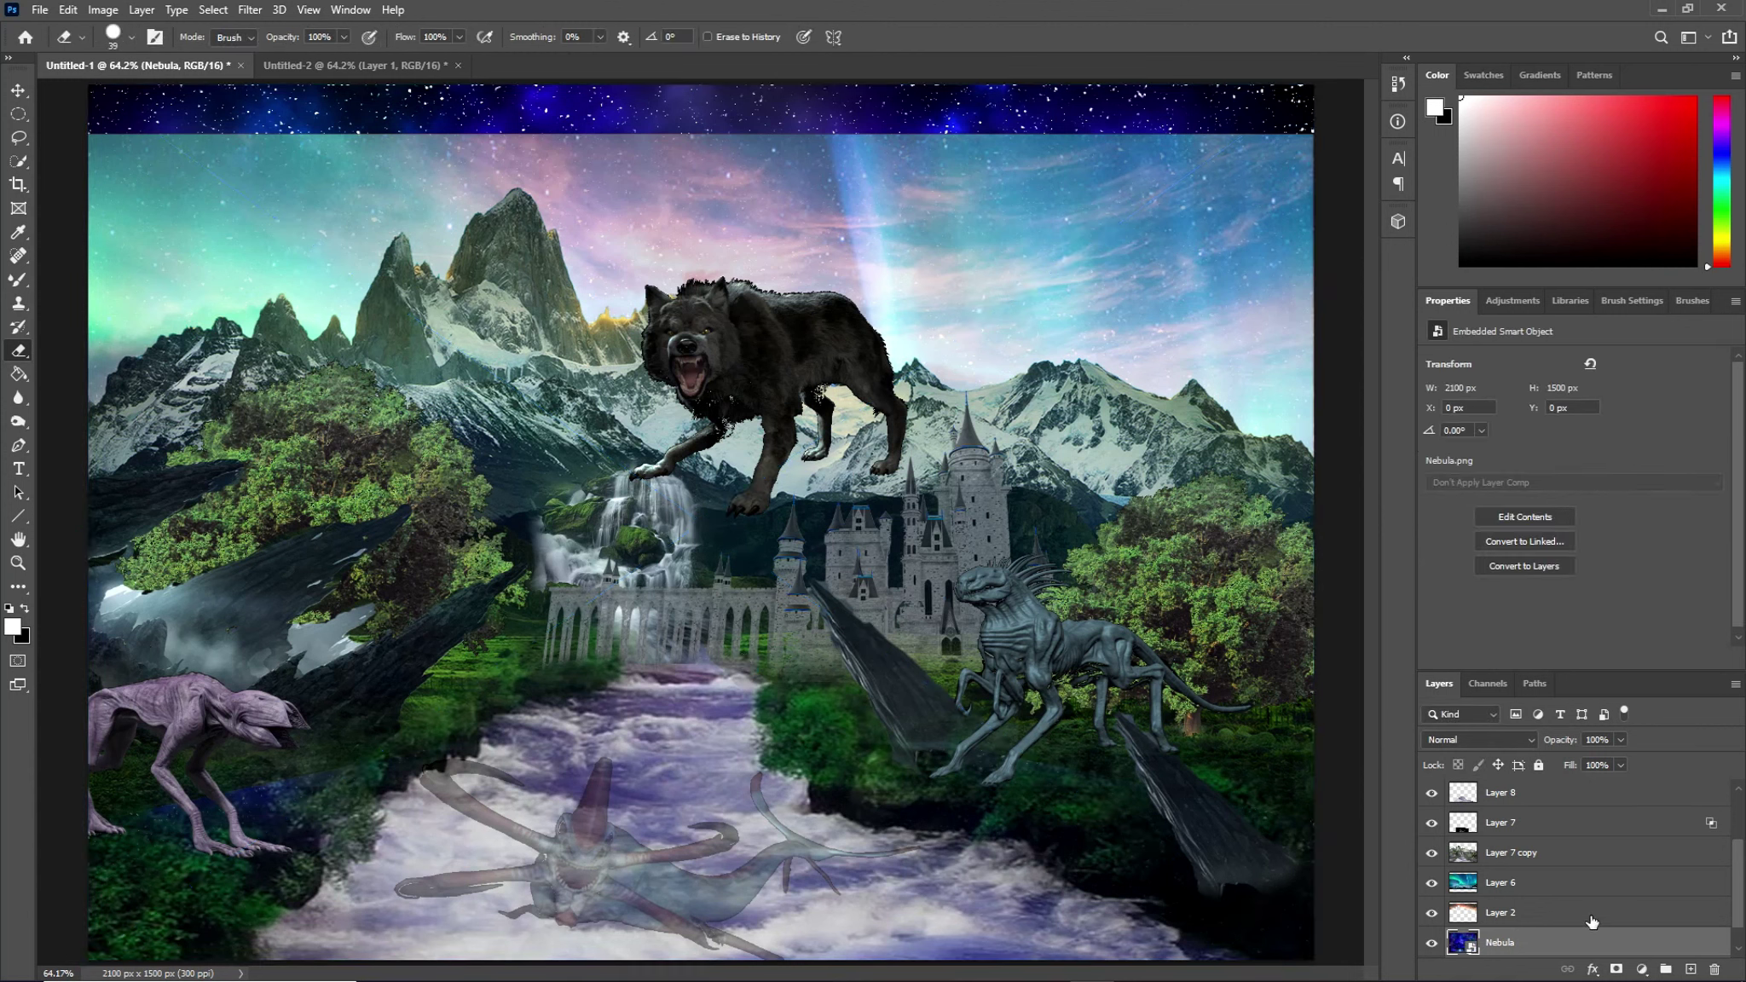
left_click(1590, 913)
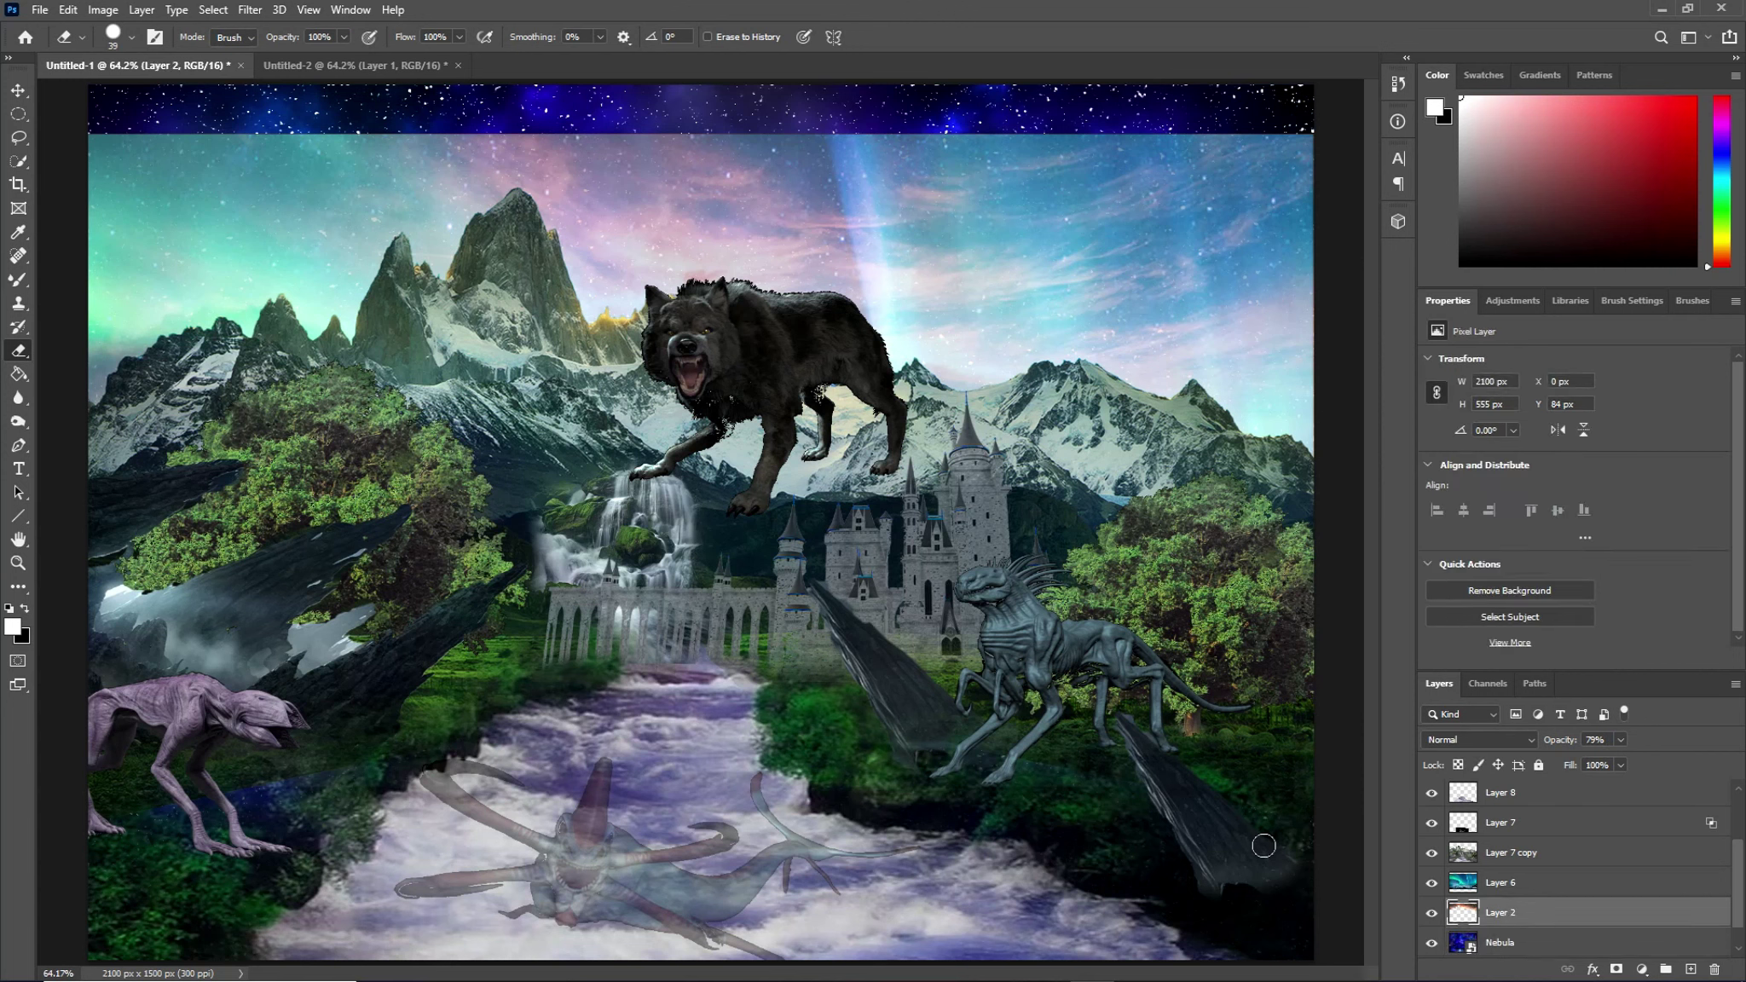
left_click(1431, 942)
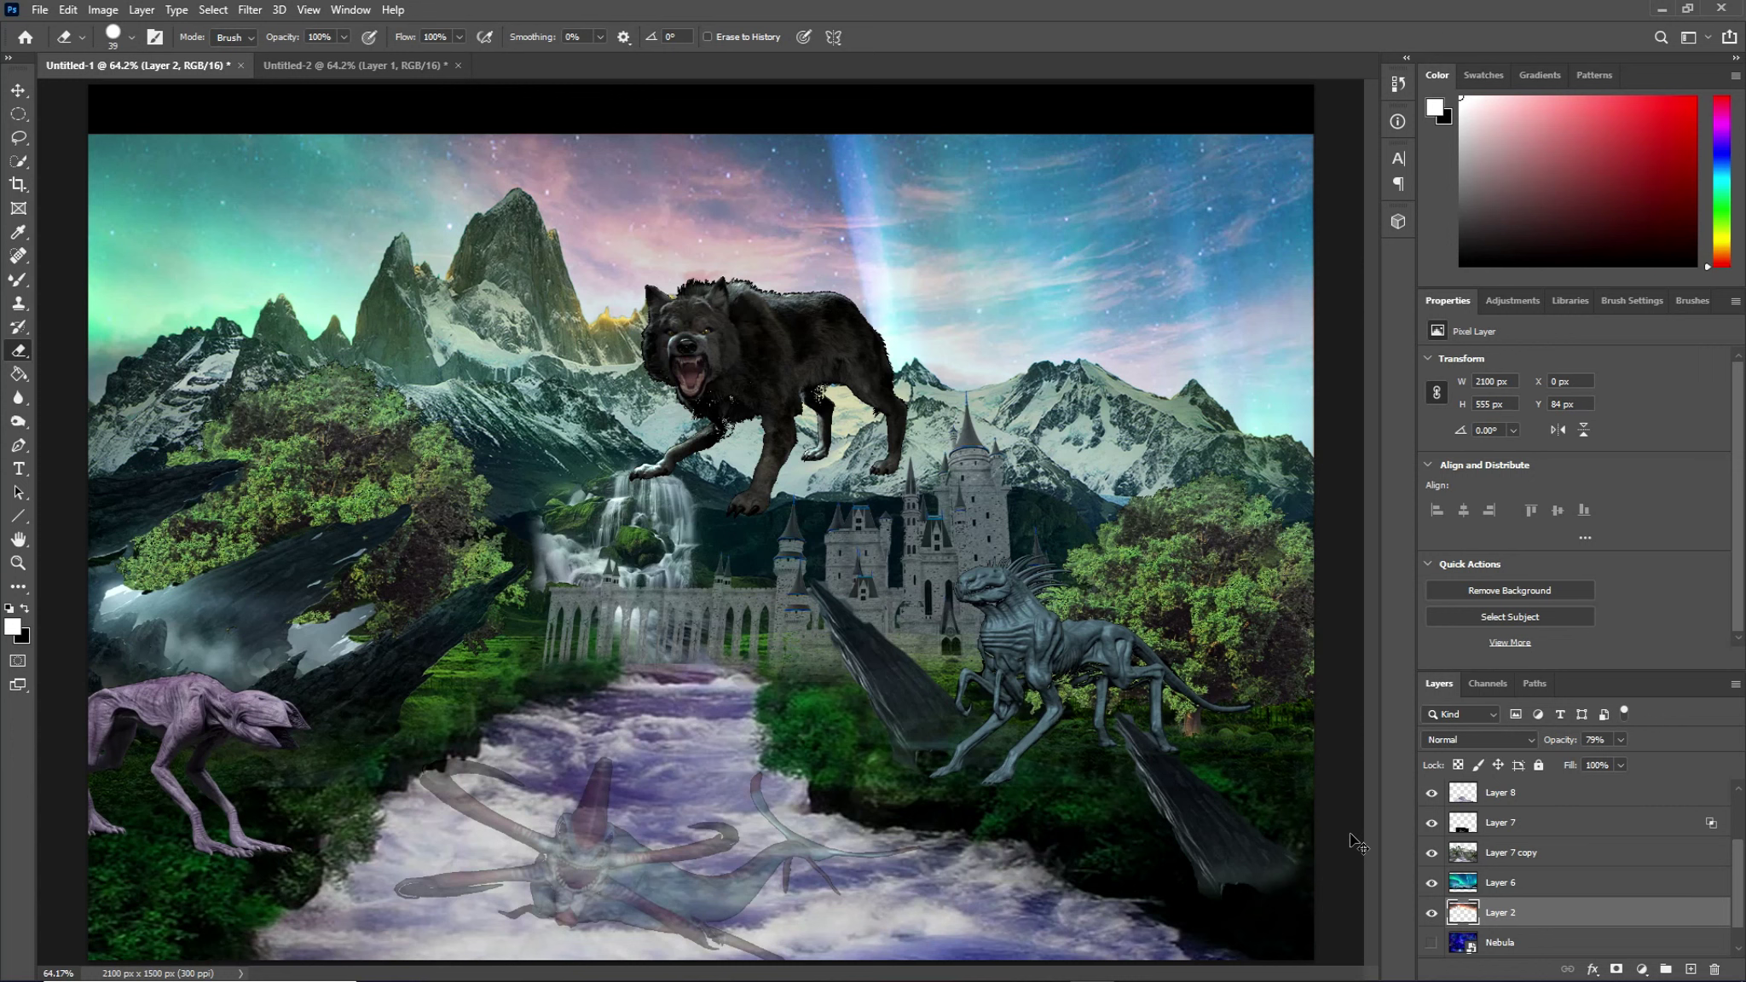
key("ctrl+t")
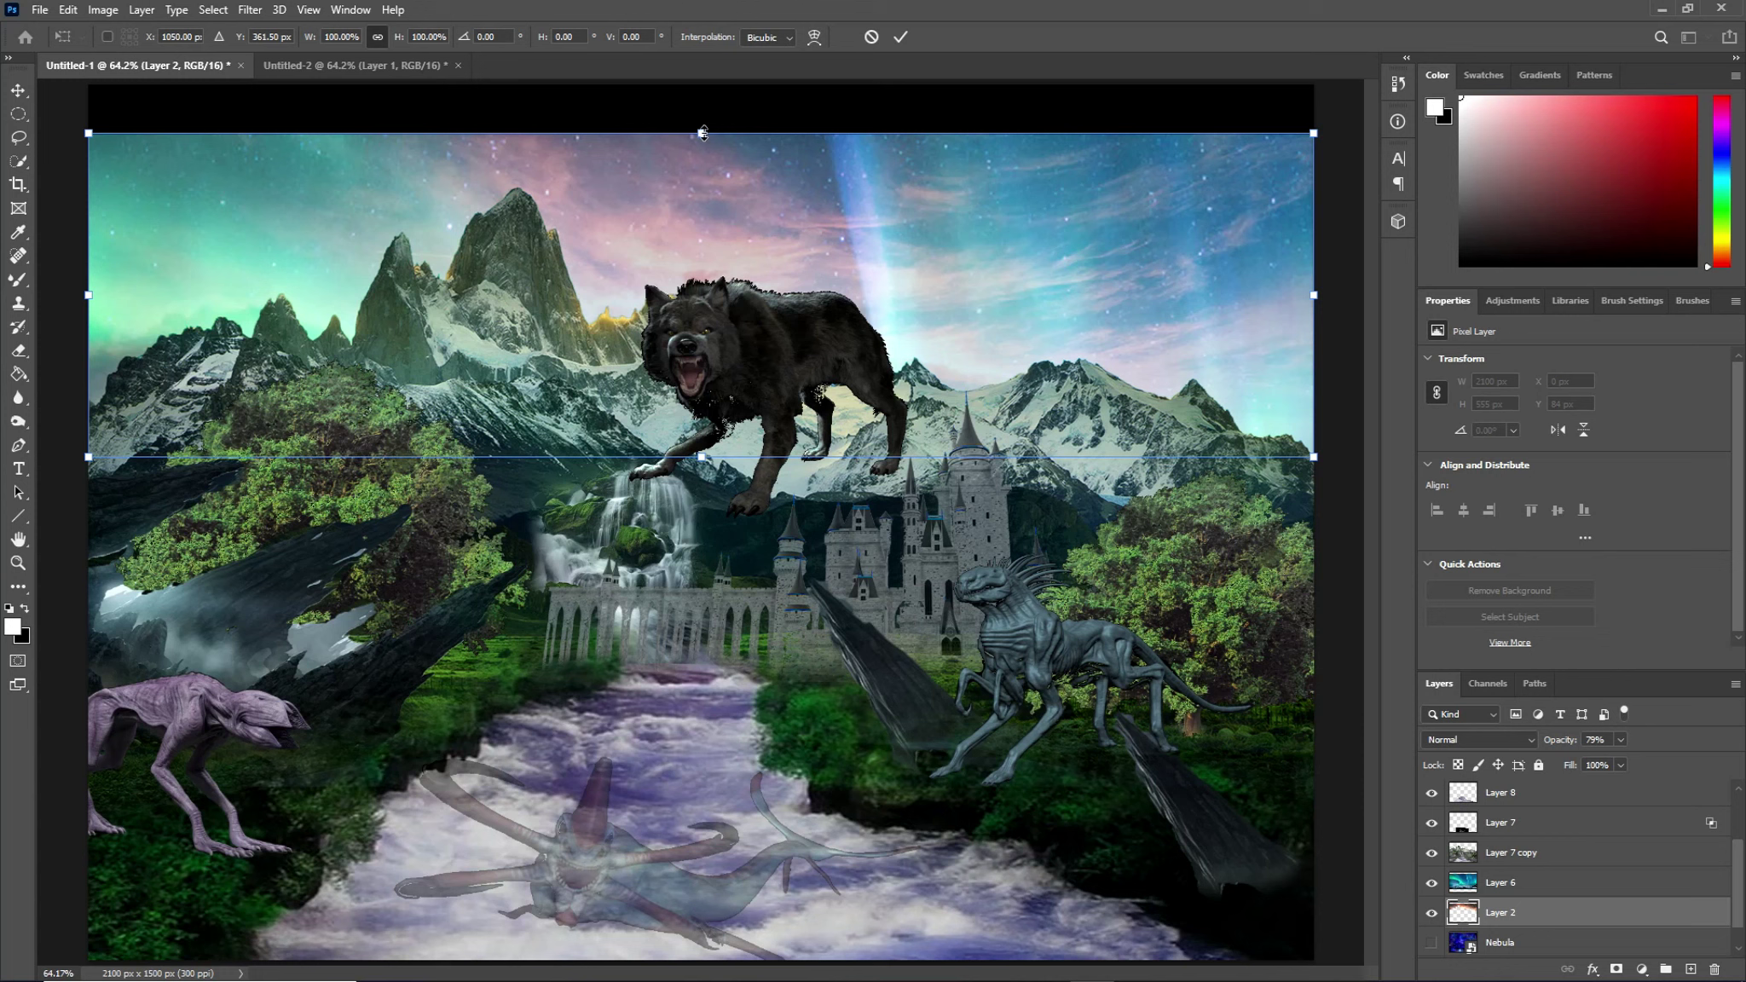
left_click_drag(703, 133, 701, 84)
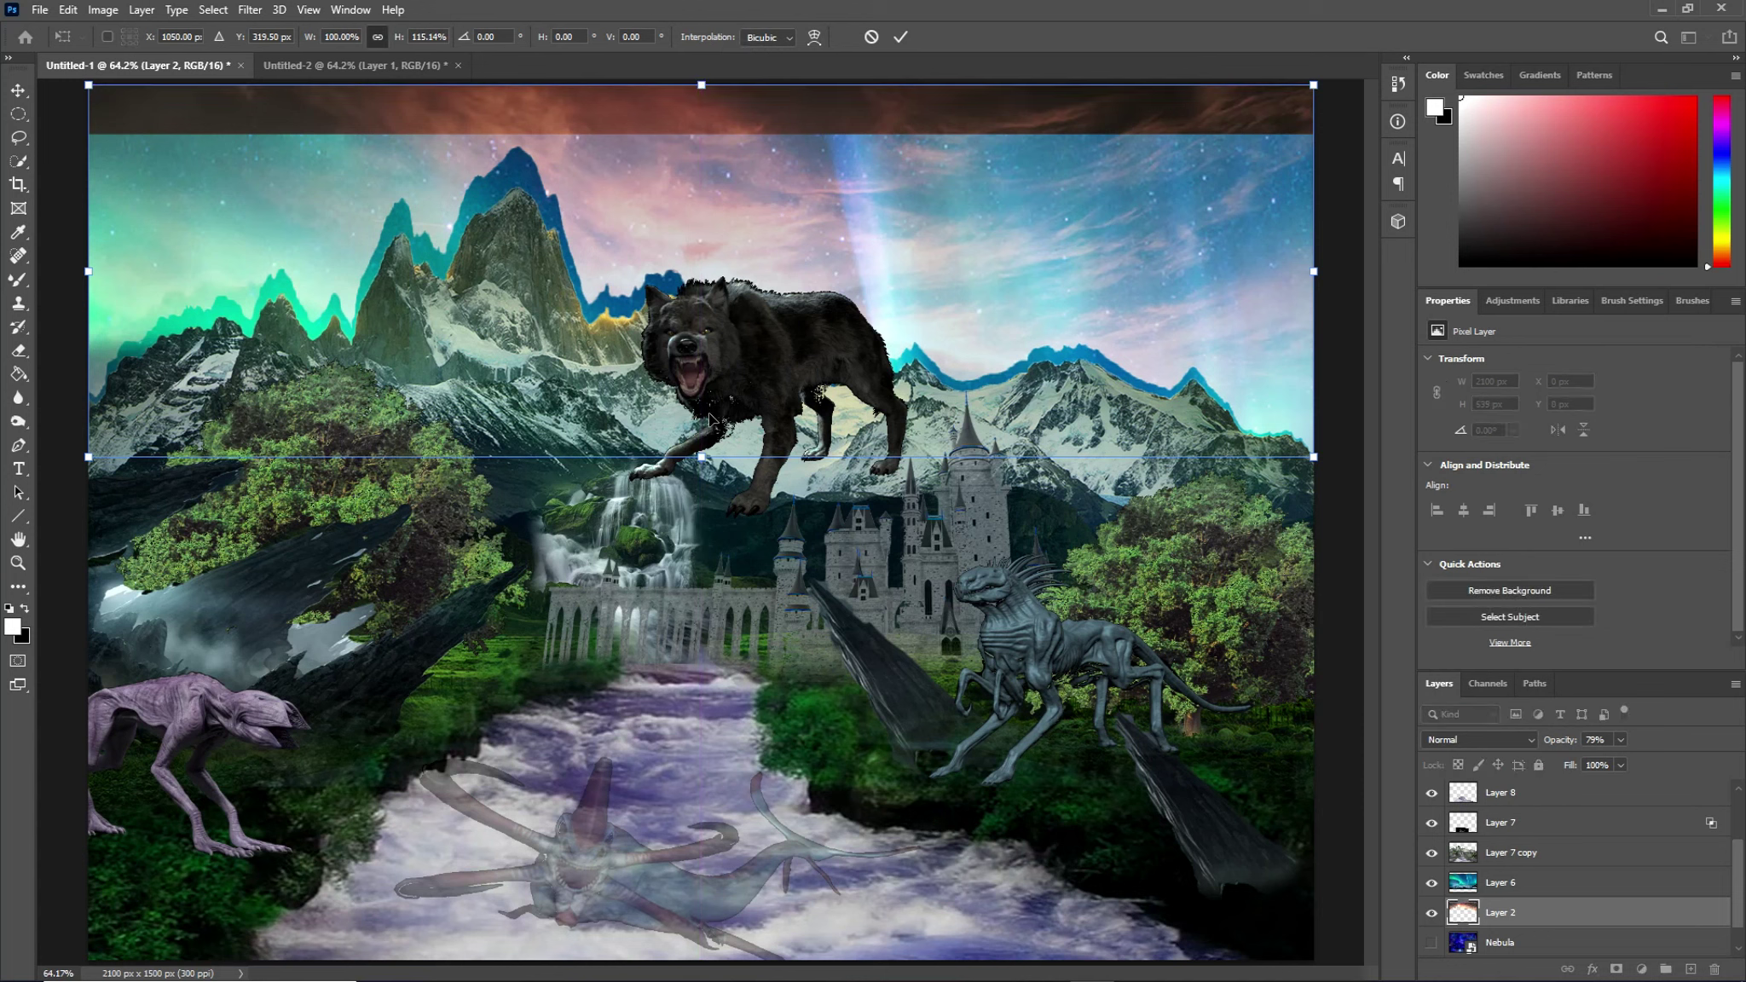
left_click_drag(700, 460, 690, 724)
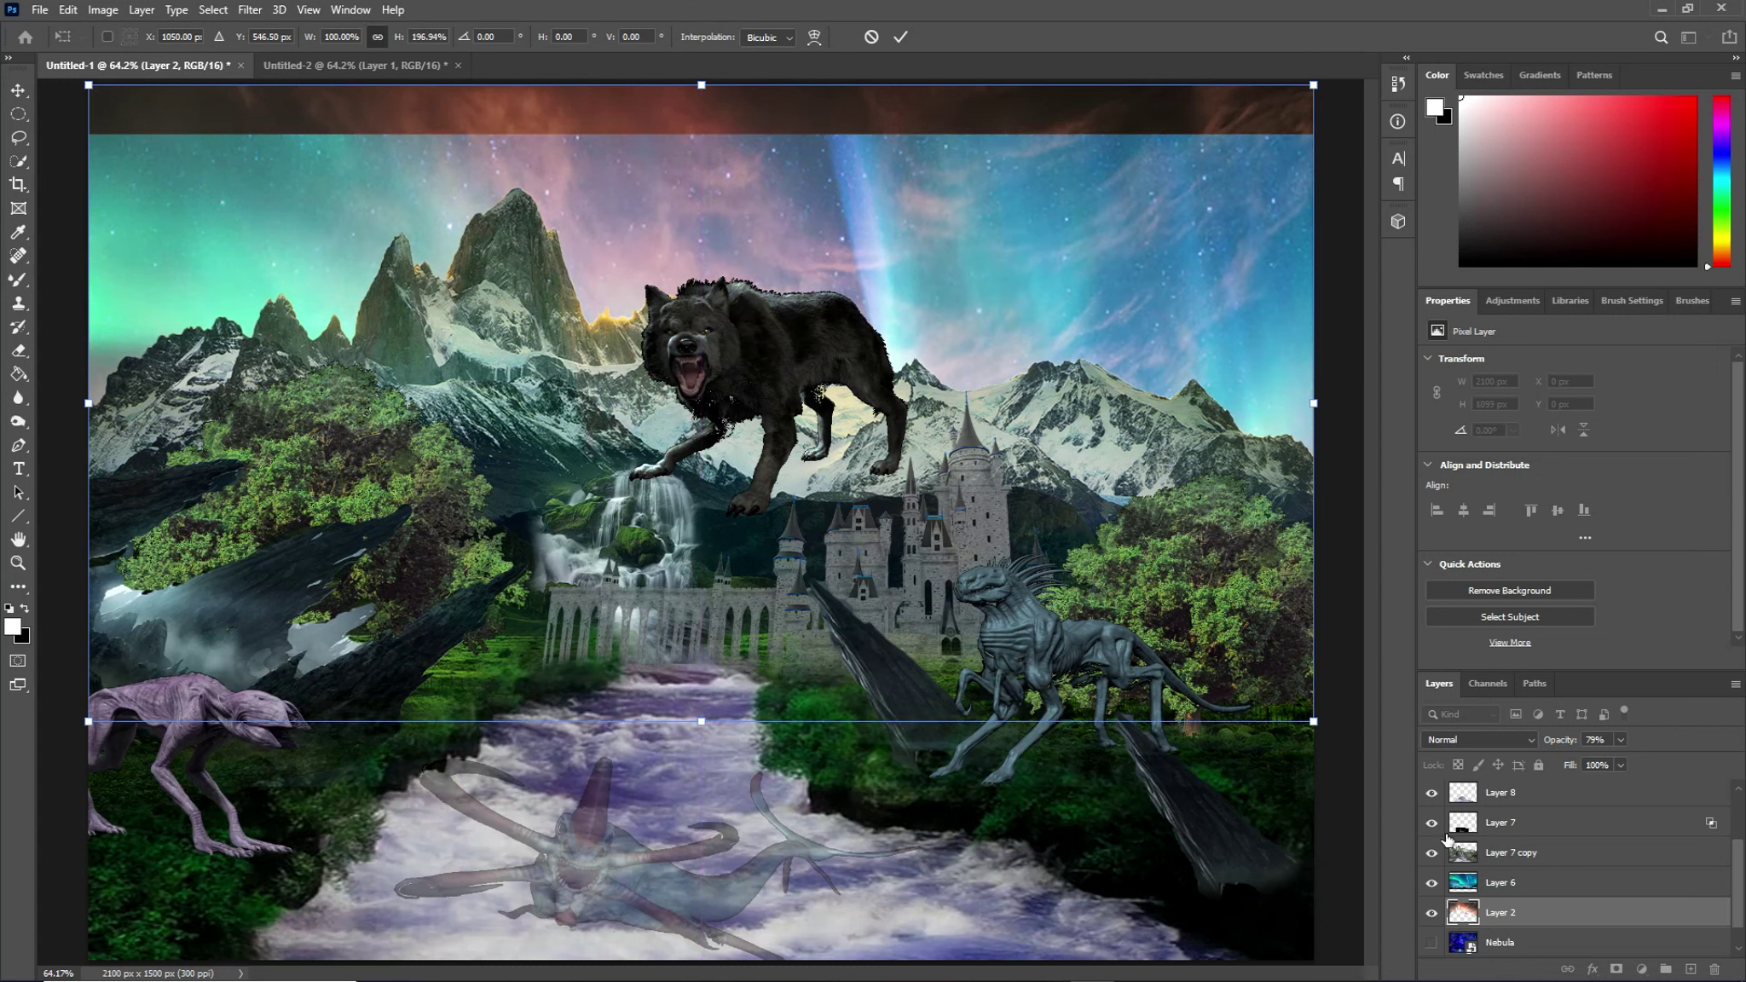
left_click(1568, 912)
key("e")
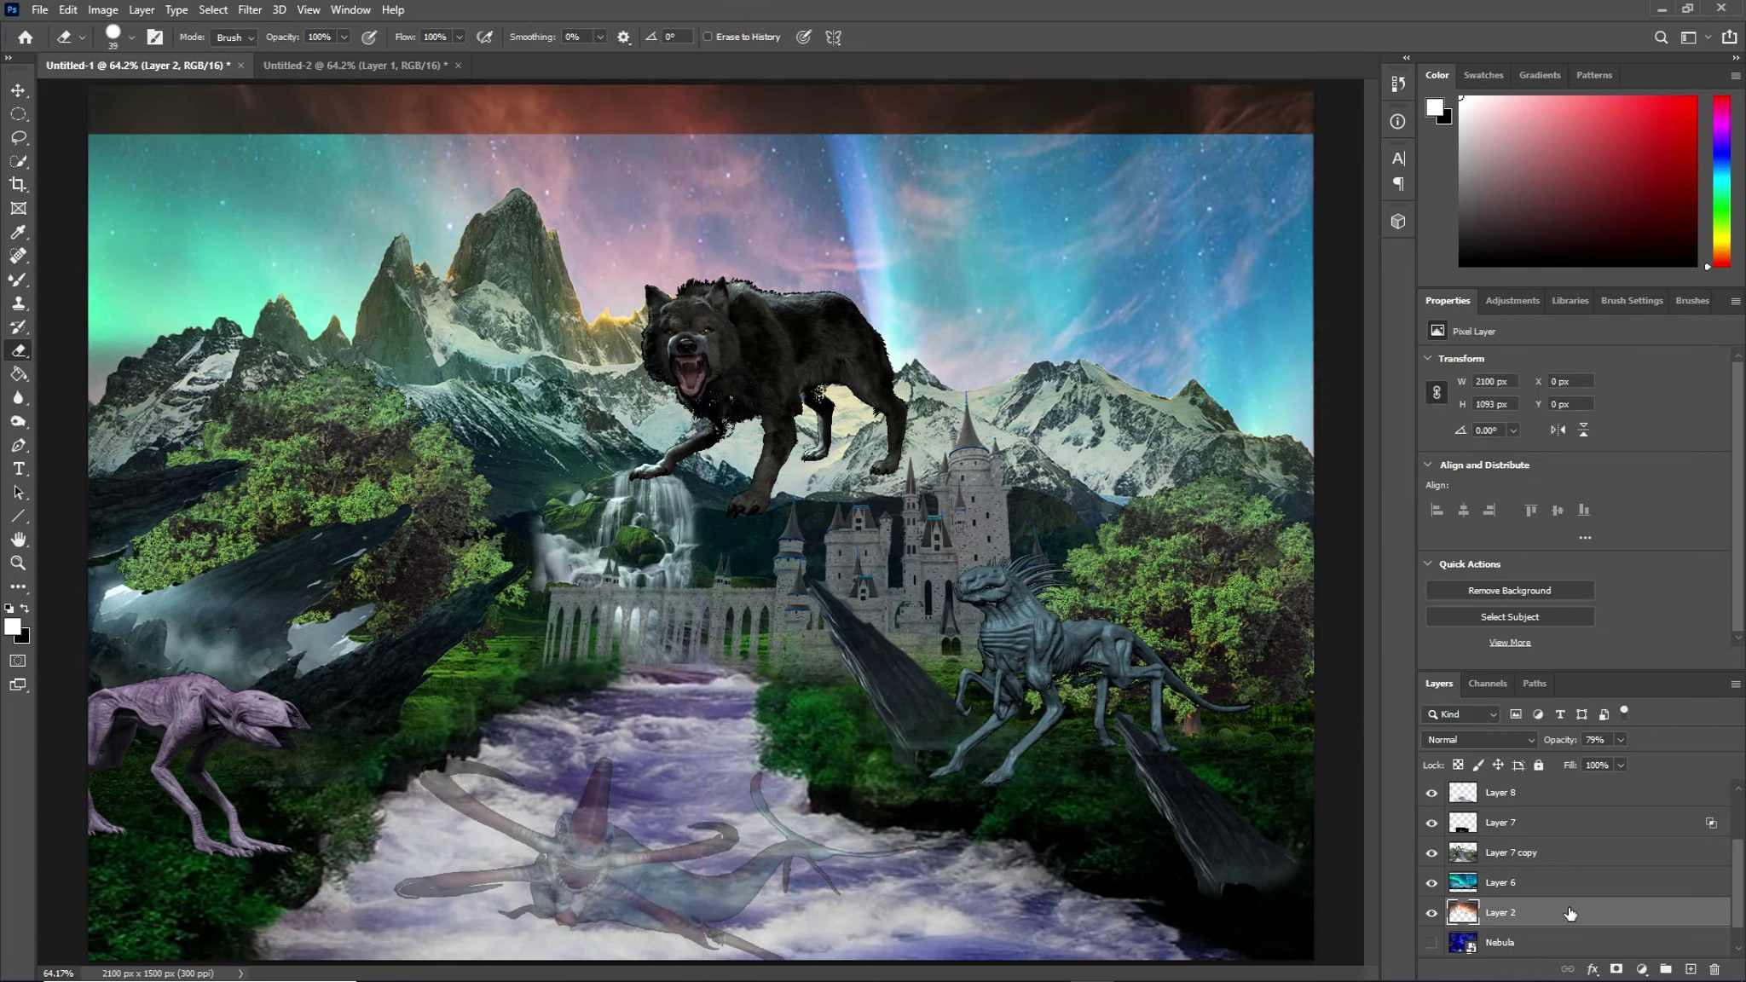
Step: Move the aurora sky Layer 6 up 85 px to Y 0
left_click(1573, 887)
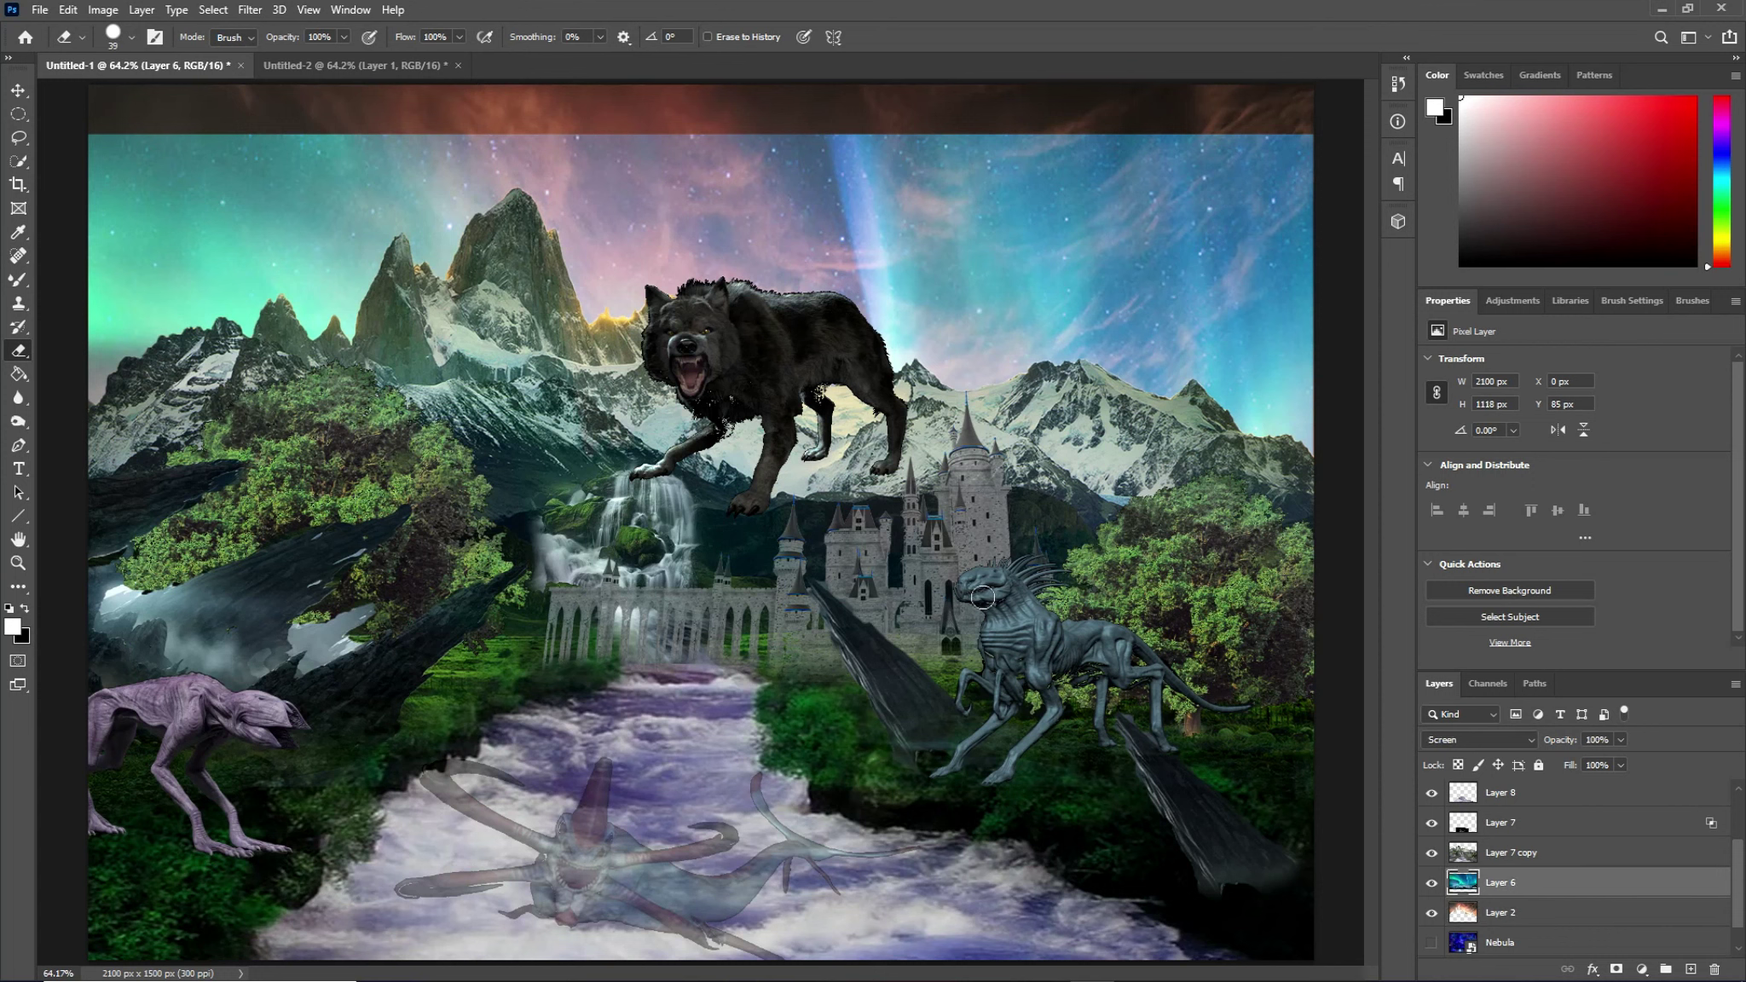
key("ctrl+t")
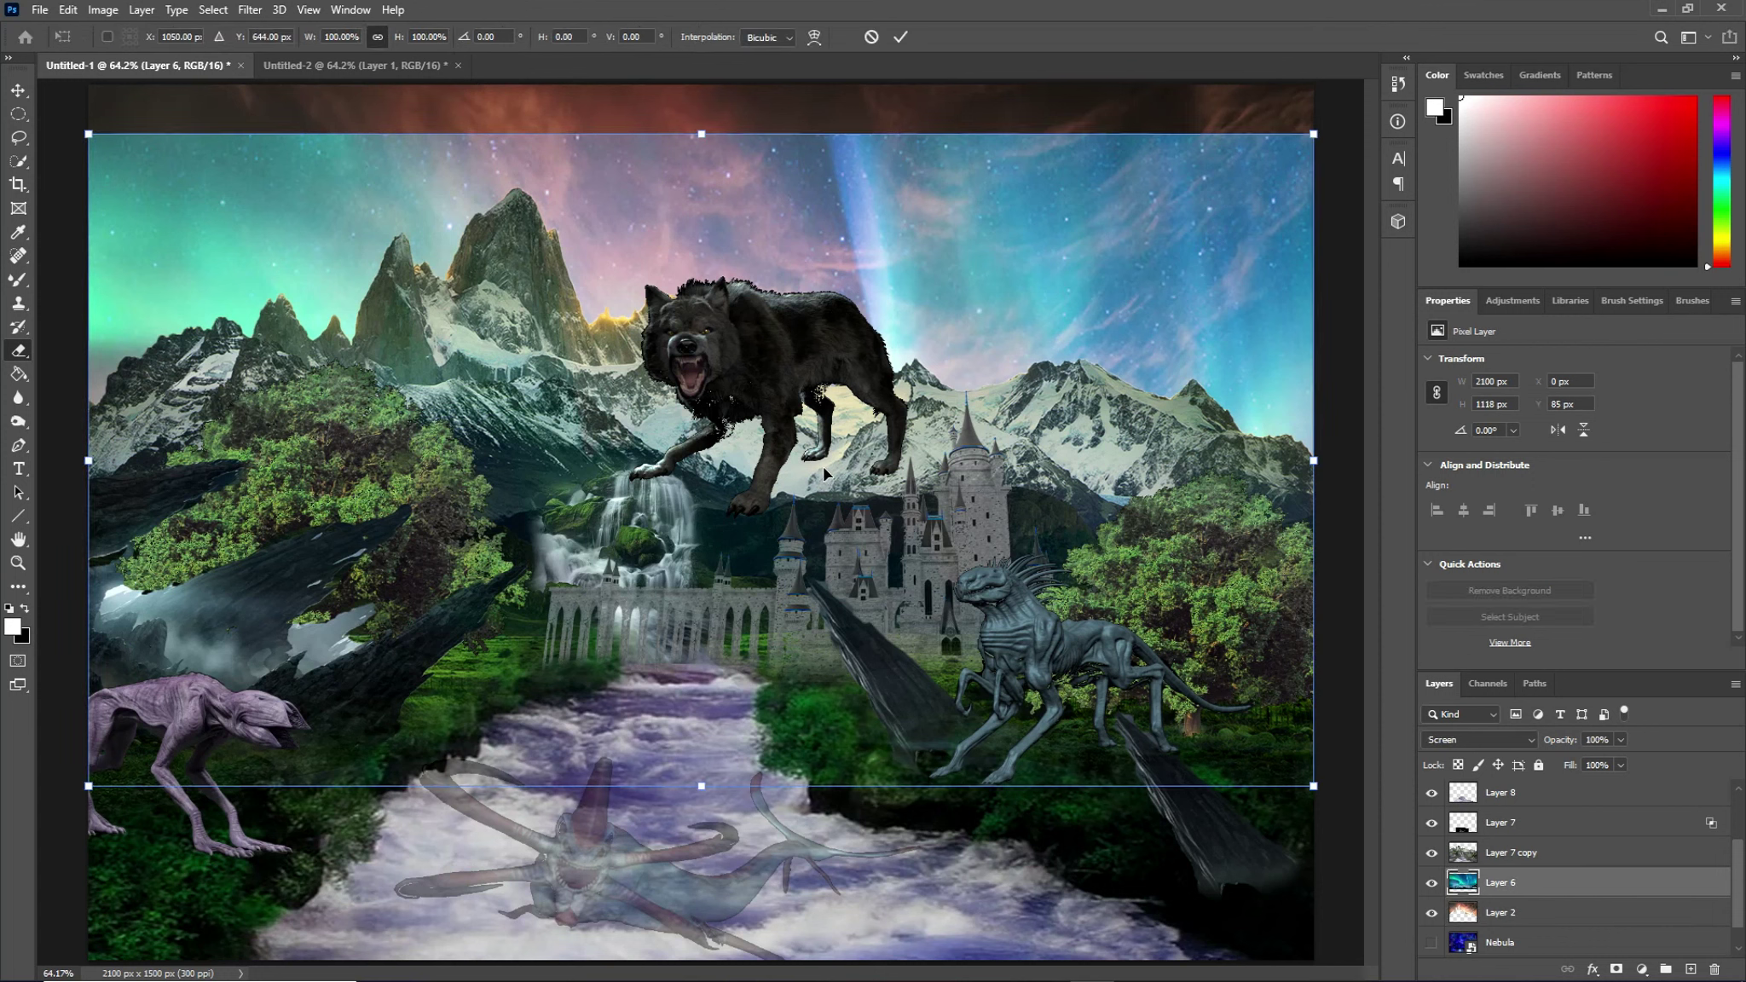
left_click_drag(827, 484, 821, 449)
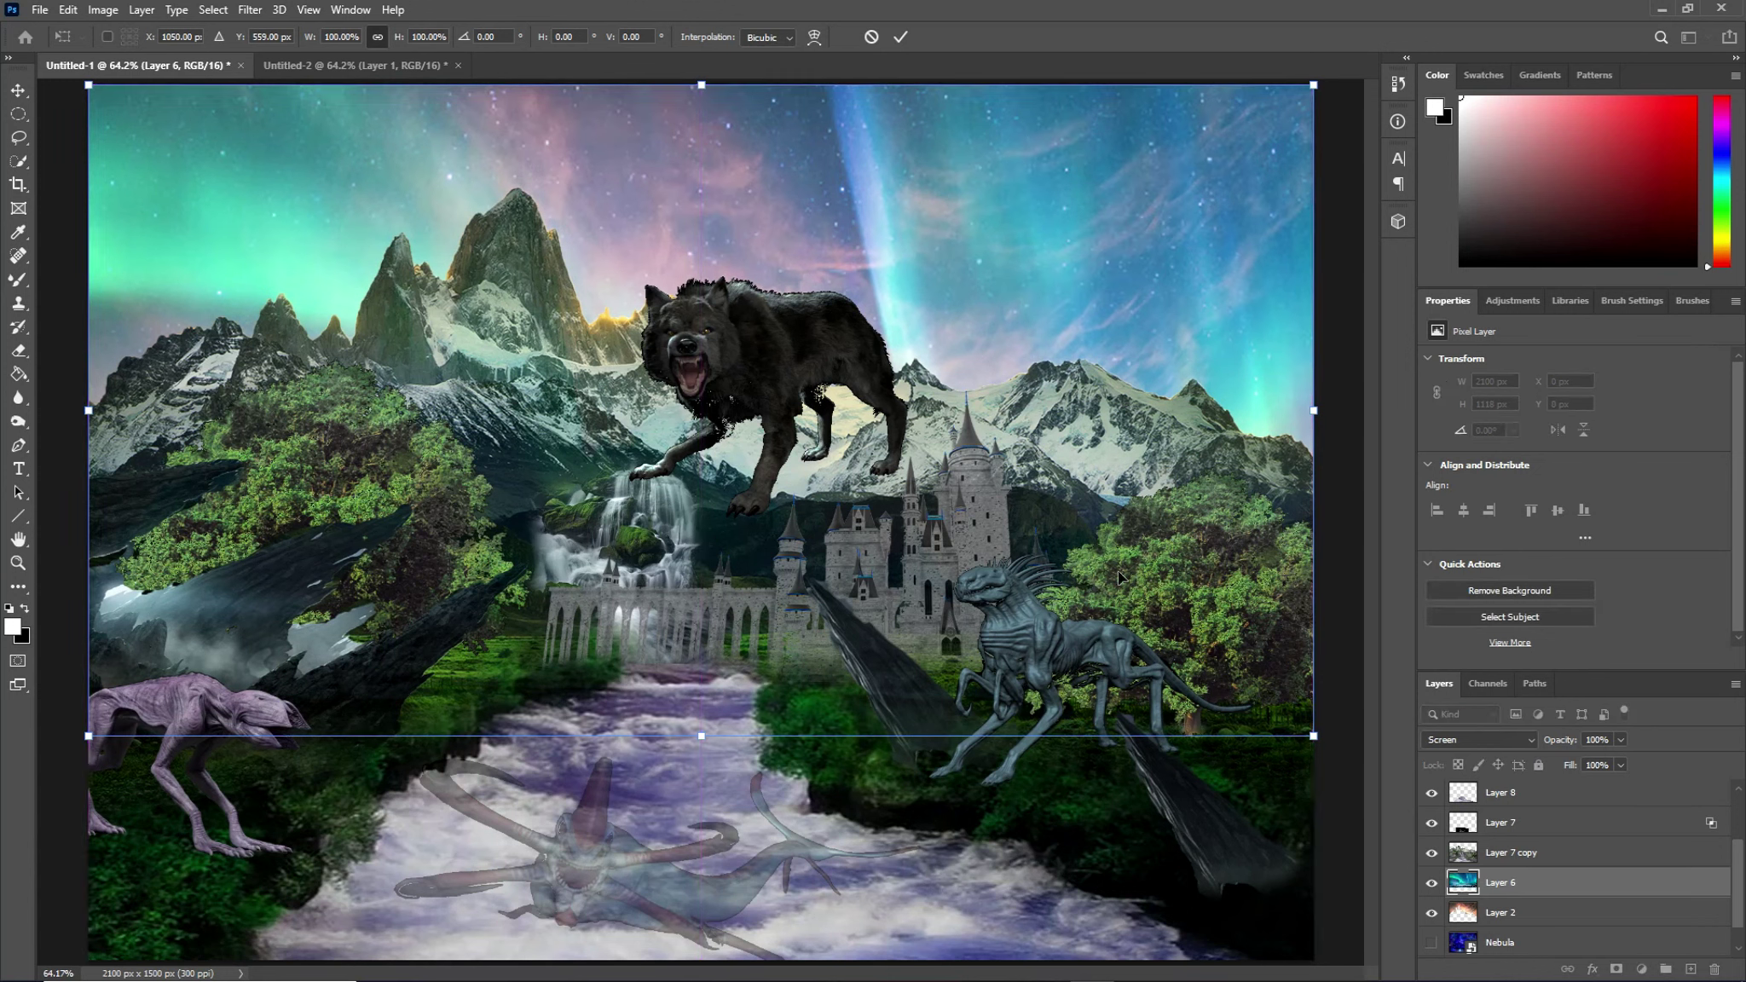
key("Return")
key("e")
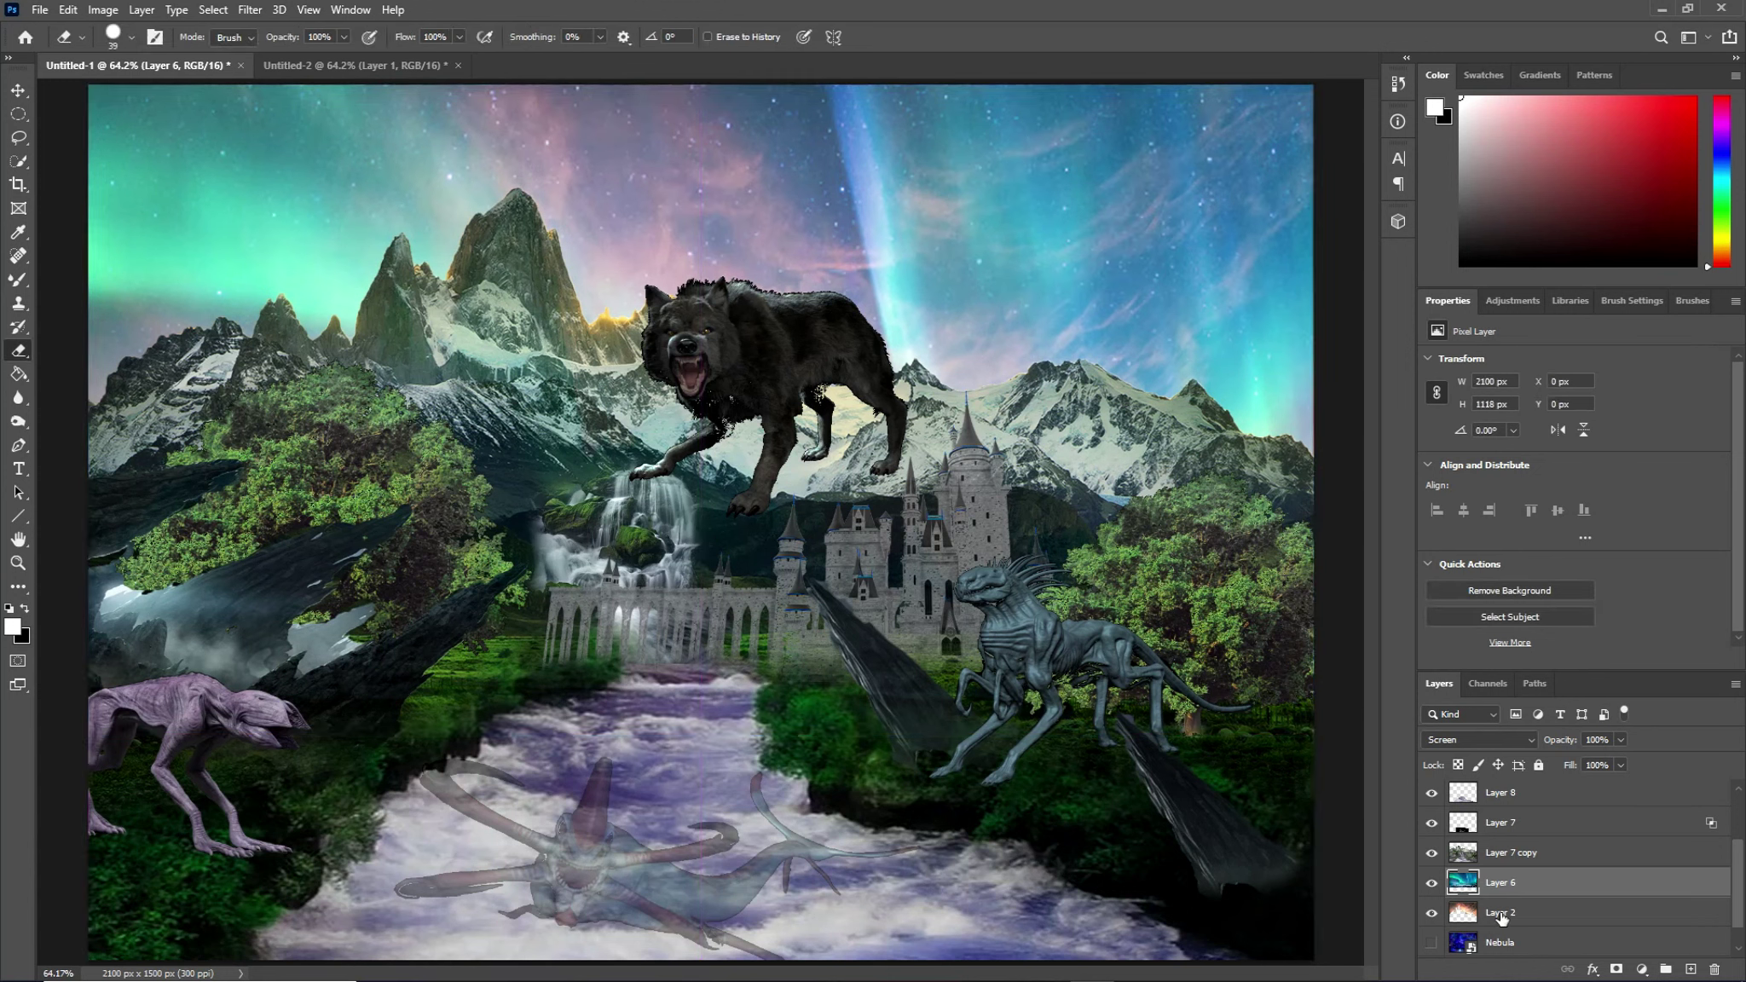
Step: Show the Nebula layer, fade Layer 2 to 55% and Layer 6 to 79% opacity
left_click(1432, 942)
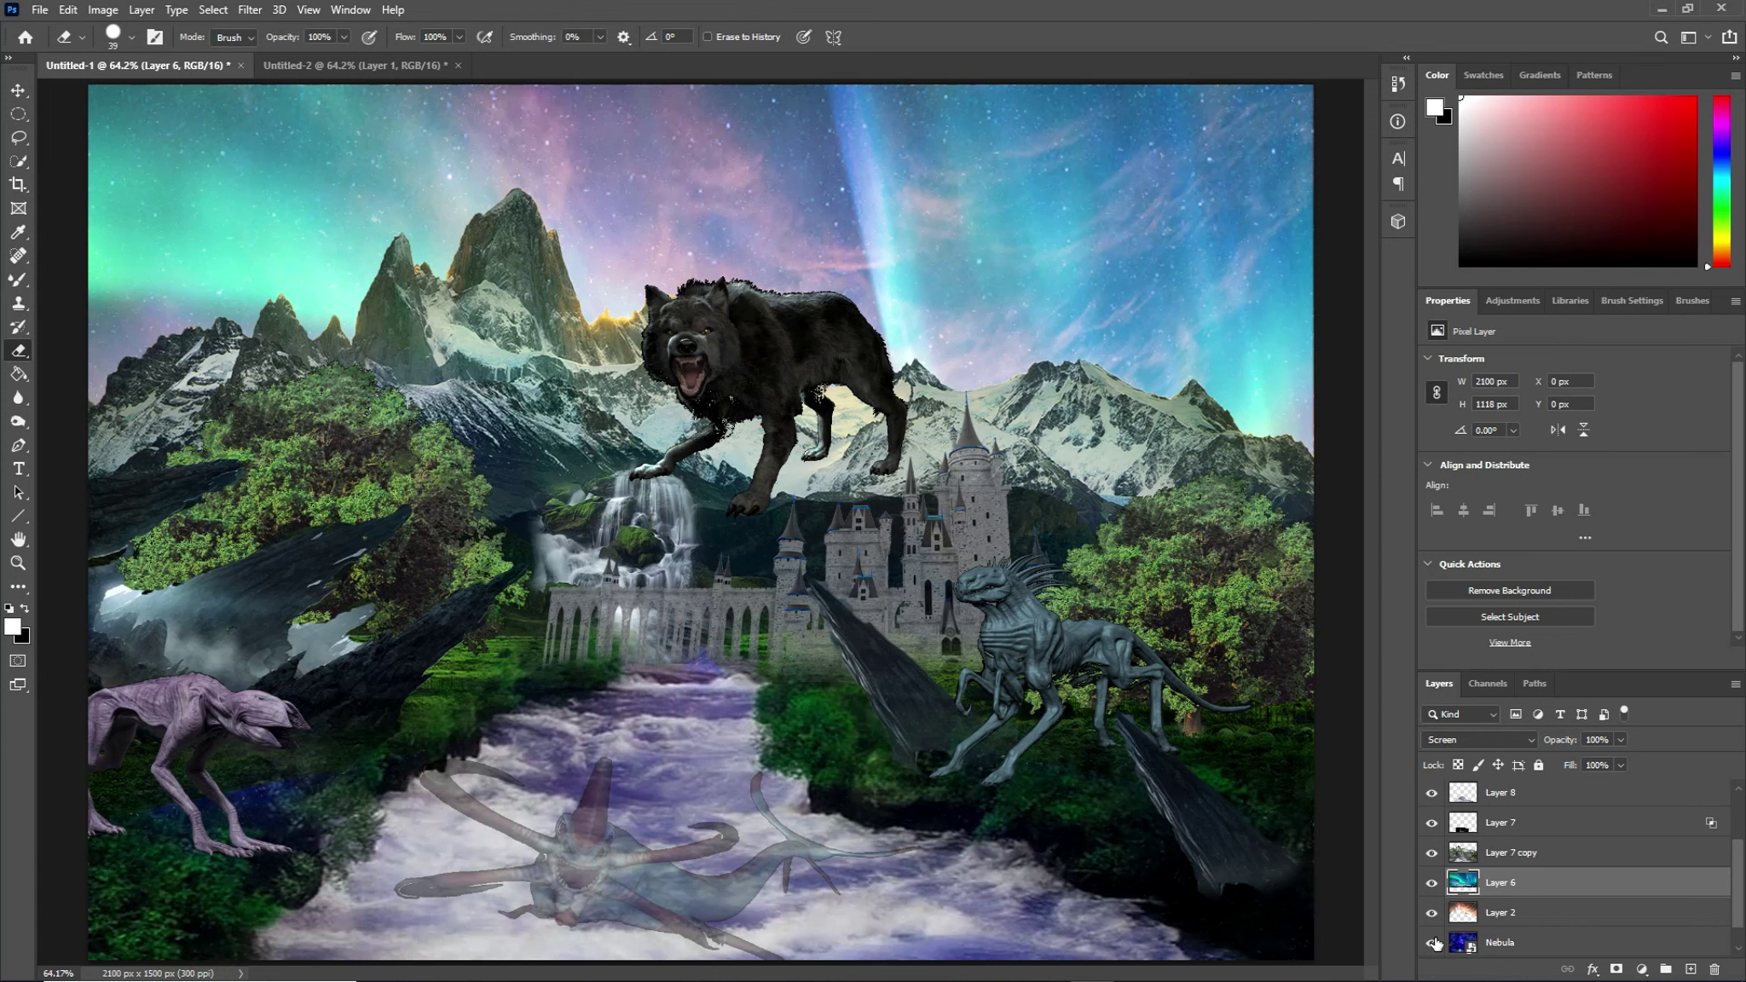
left_click(1565, 923)
left_click_drag(1569, 747, 1548, 745)
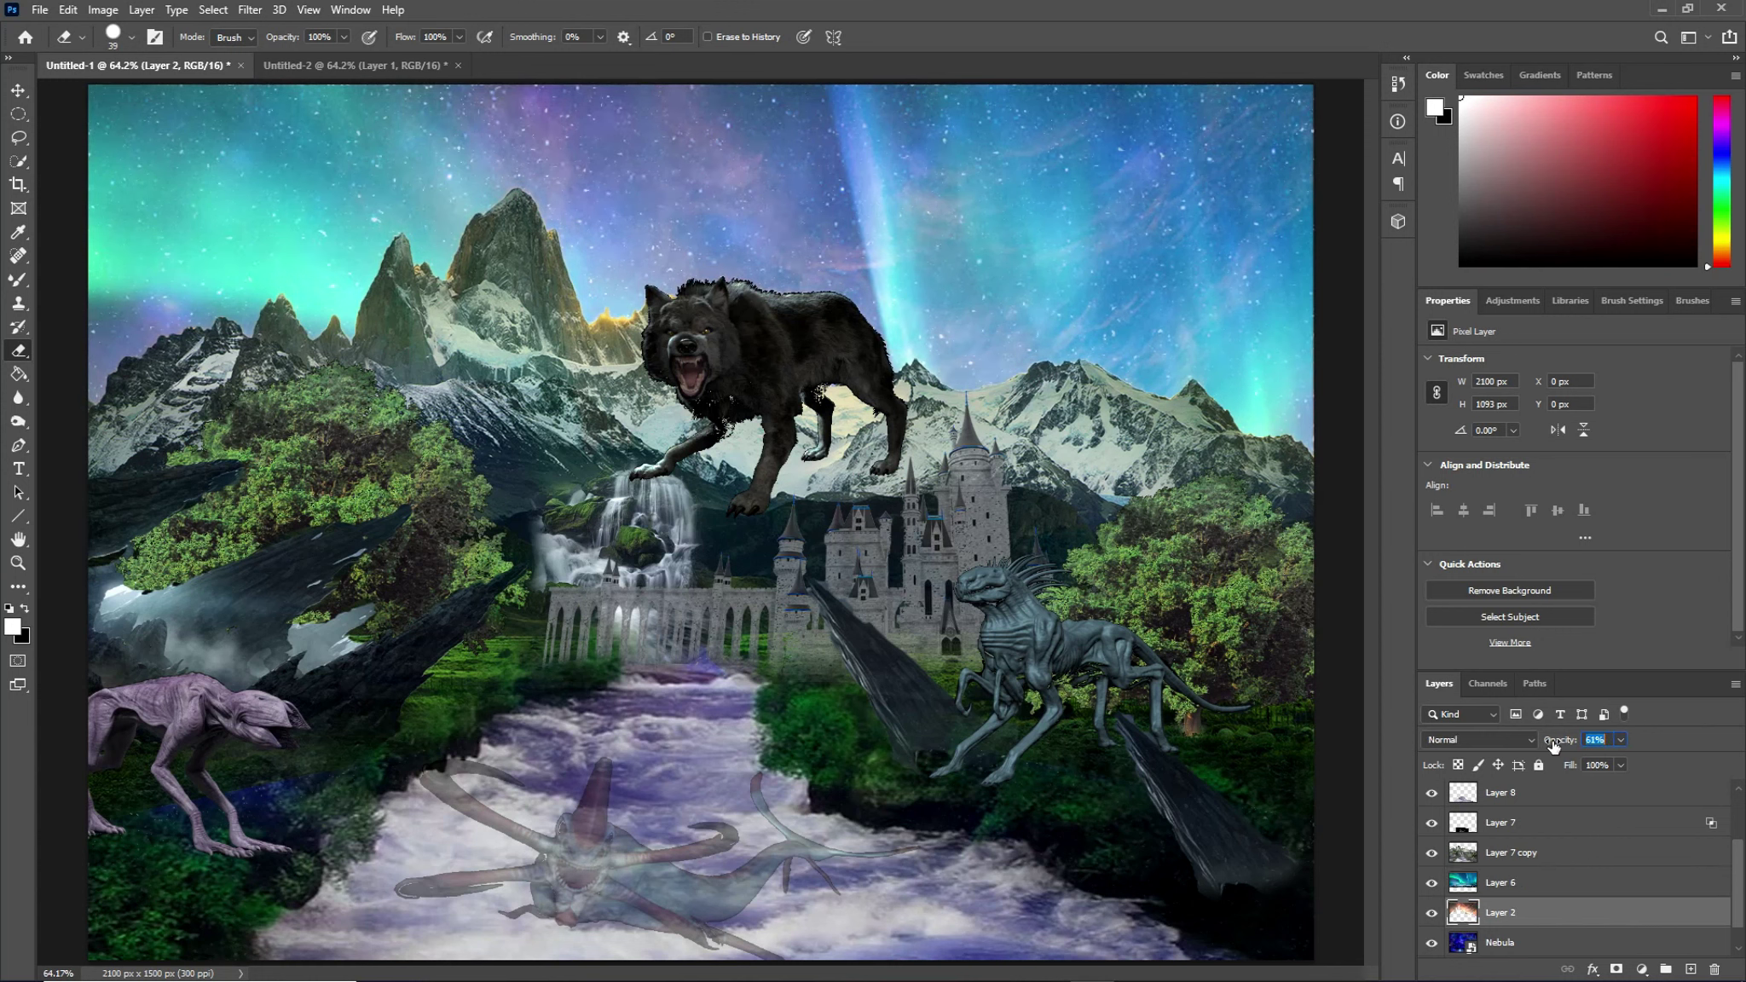
left_click(1563, 883)
left_click_drag(1568, 741, 1543, 743)
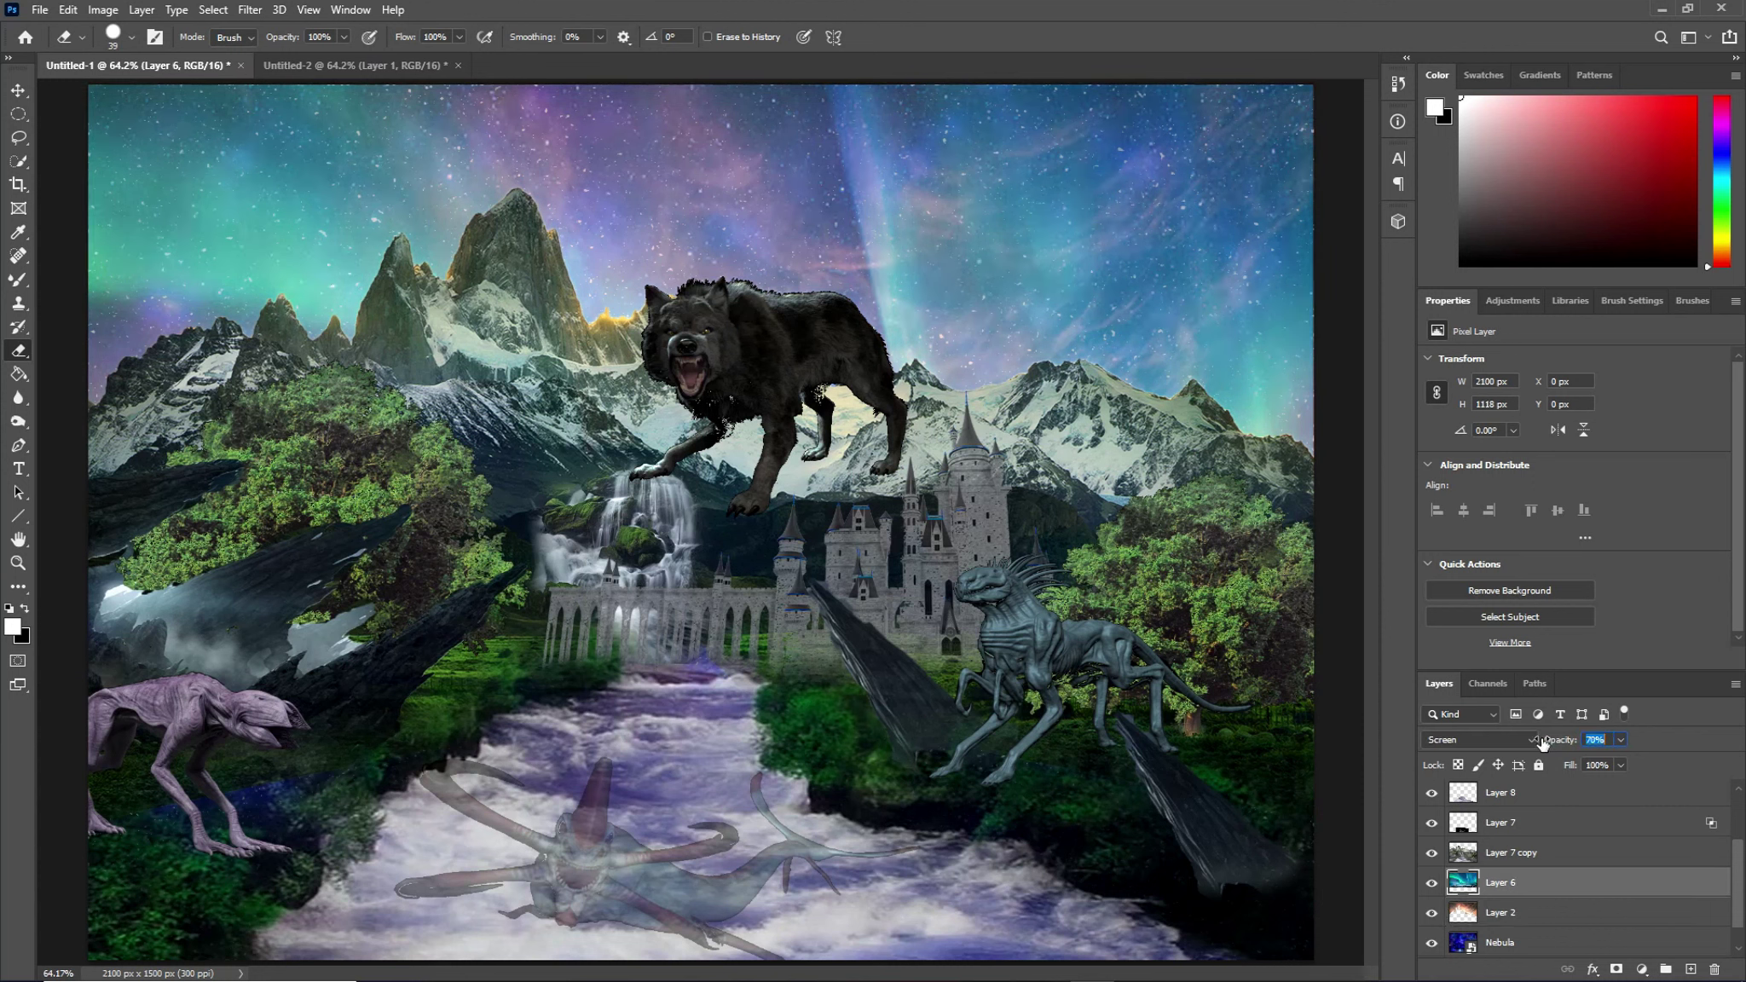
Step: Try the Nebula layer above Layer 2 at half opacity, then restore it beneath at full opacity
left_click(1573, 941)
left_click_drag(1574, 943, 1523, 908)
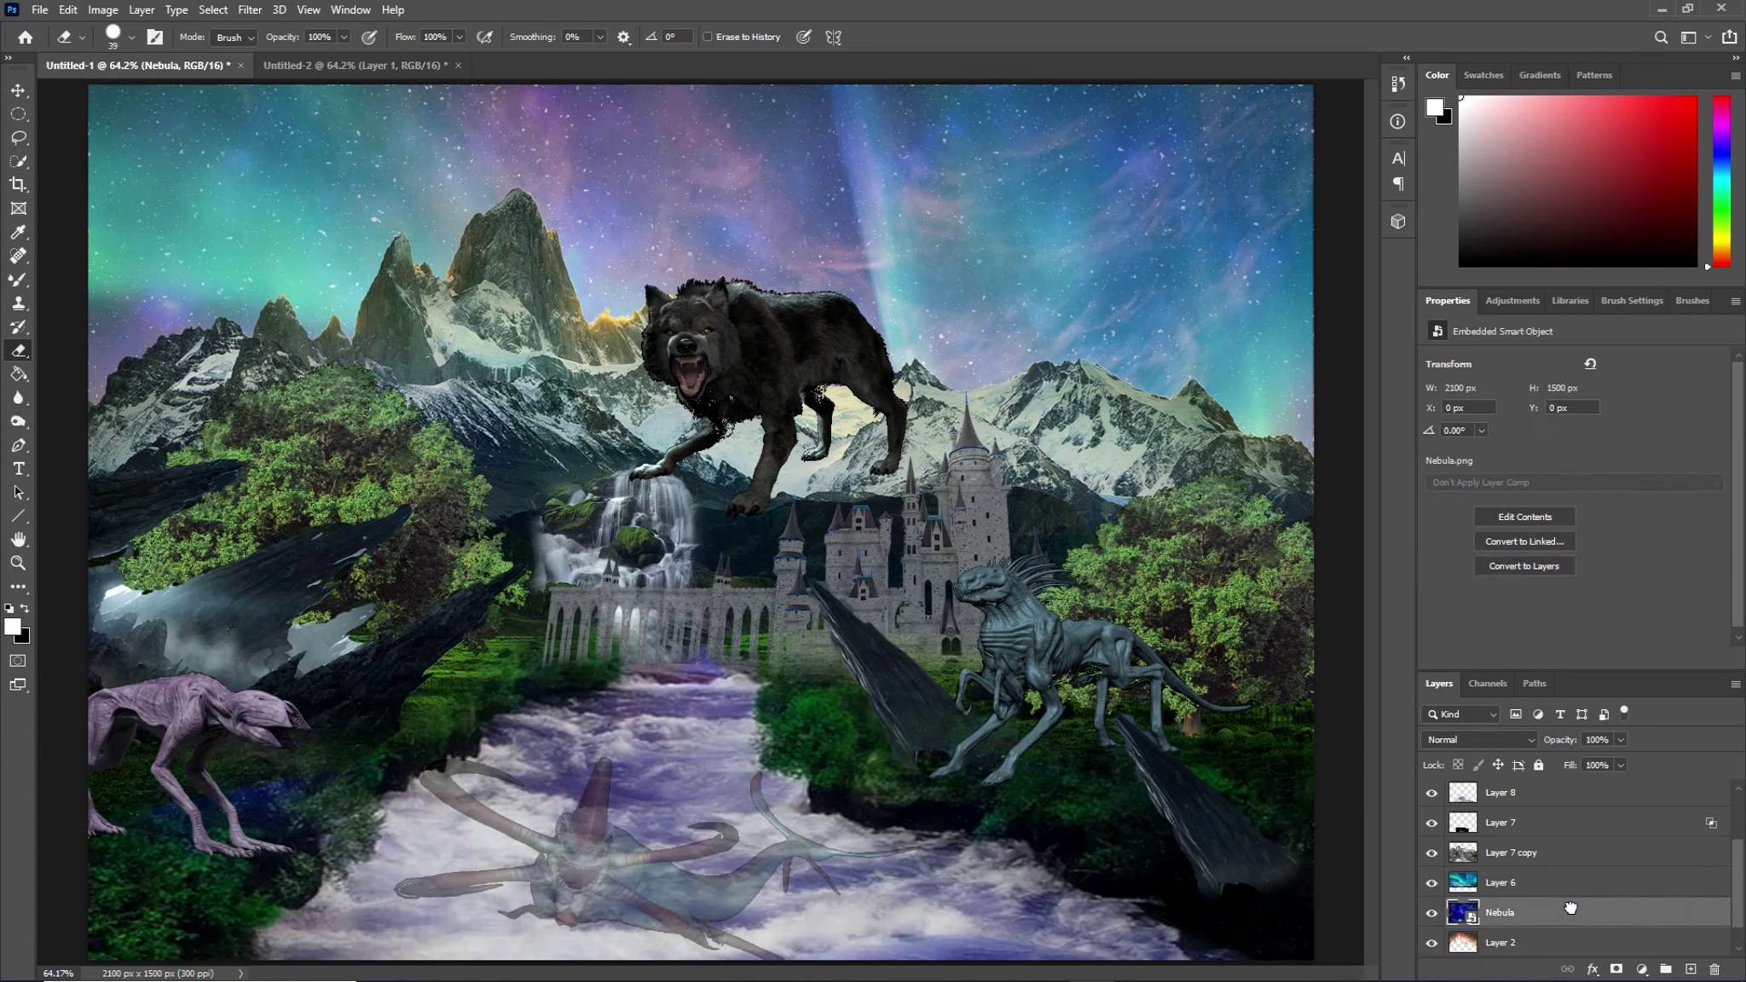
left_click(1554, 942)
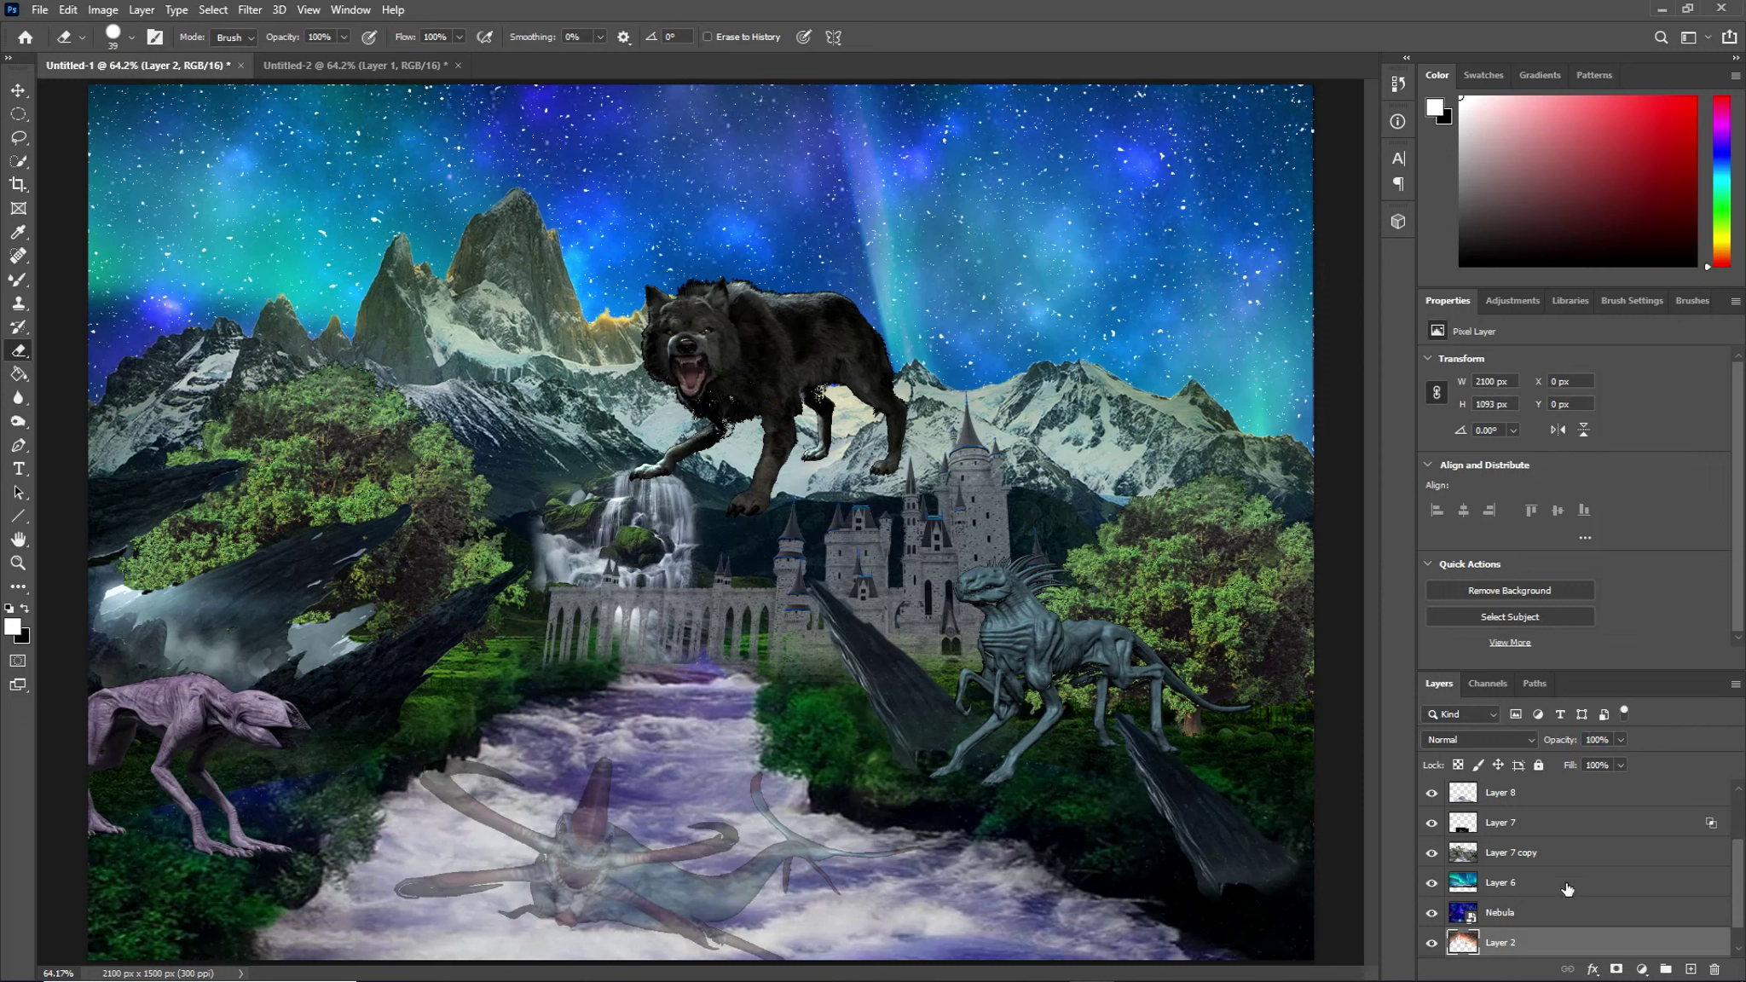
left_click(1558, 912)
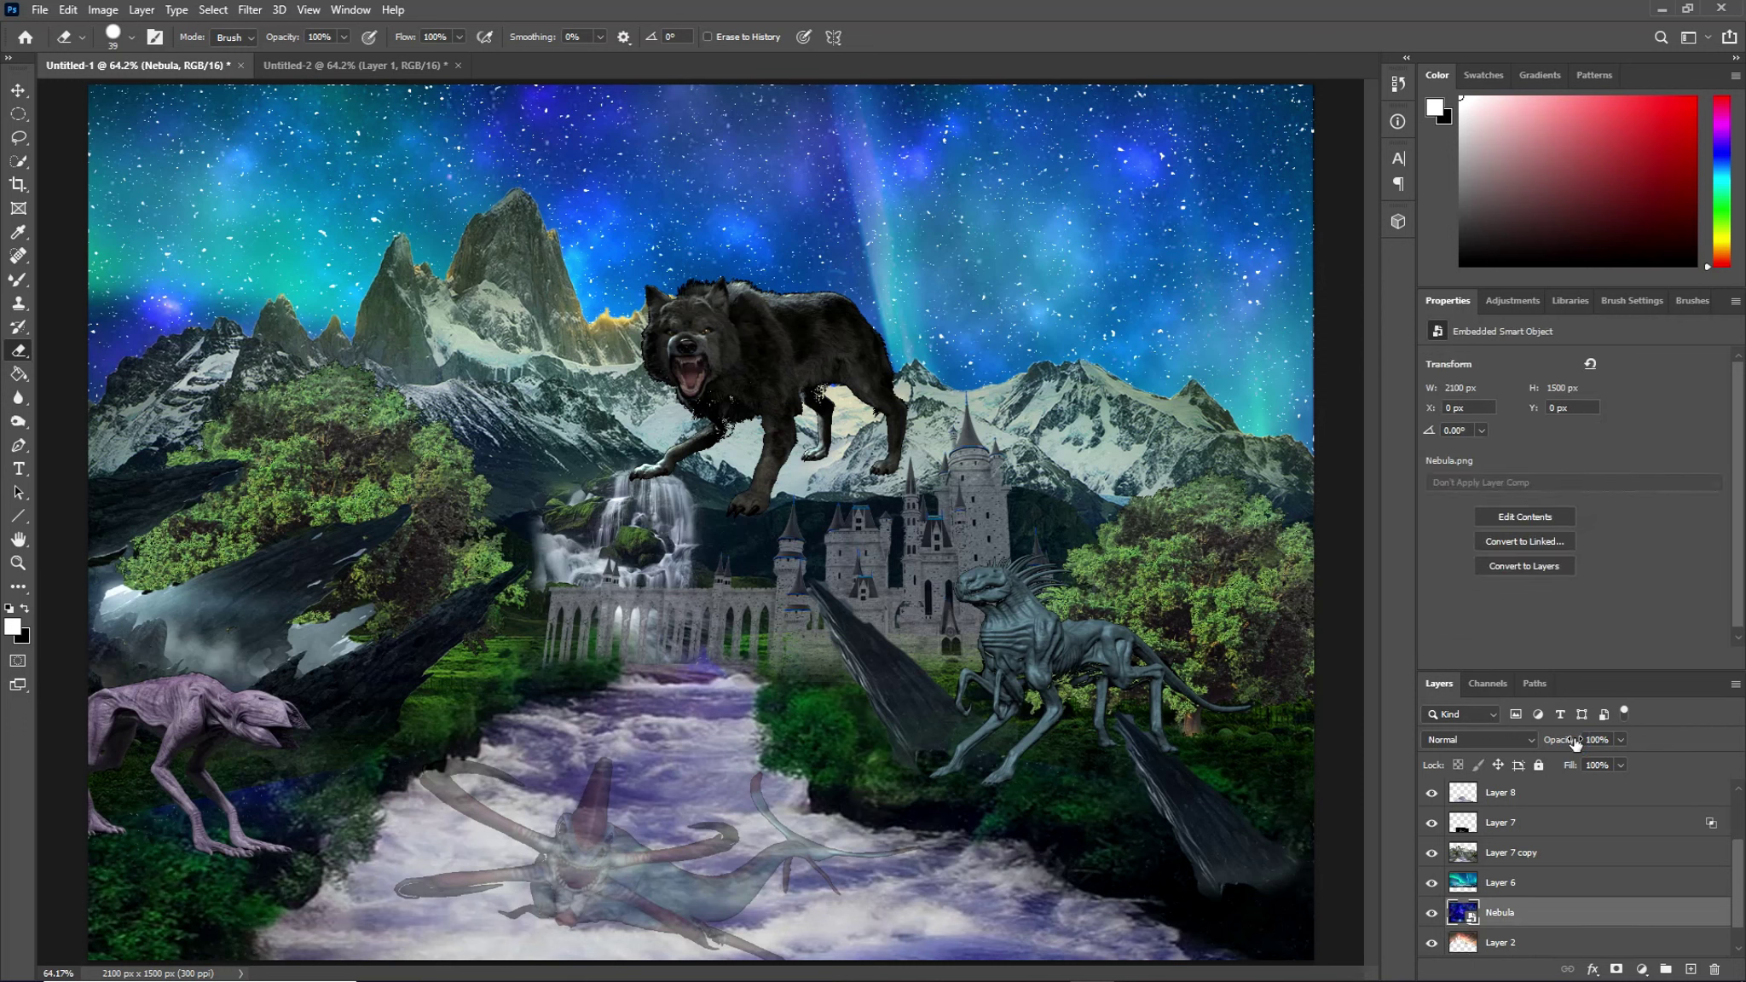
left_click_drag(1570, 742, 1533, 745)
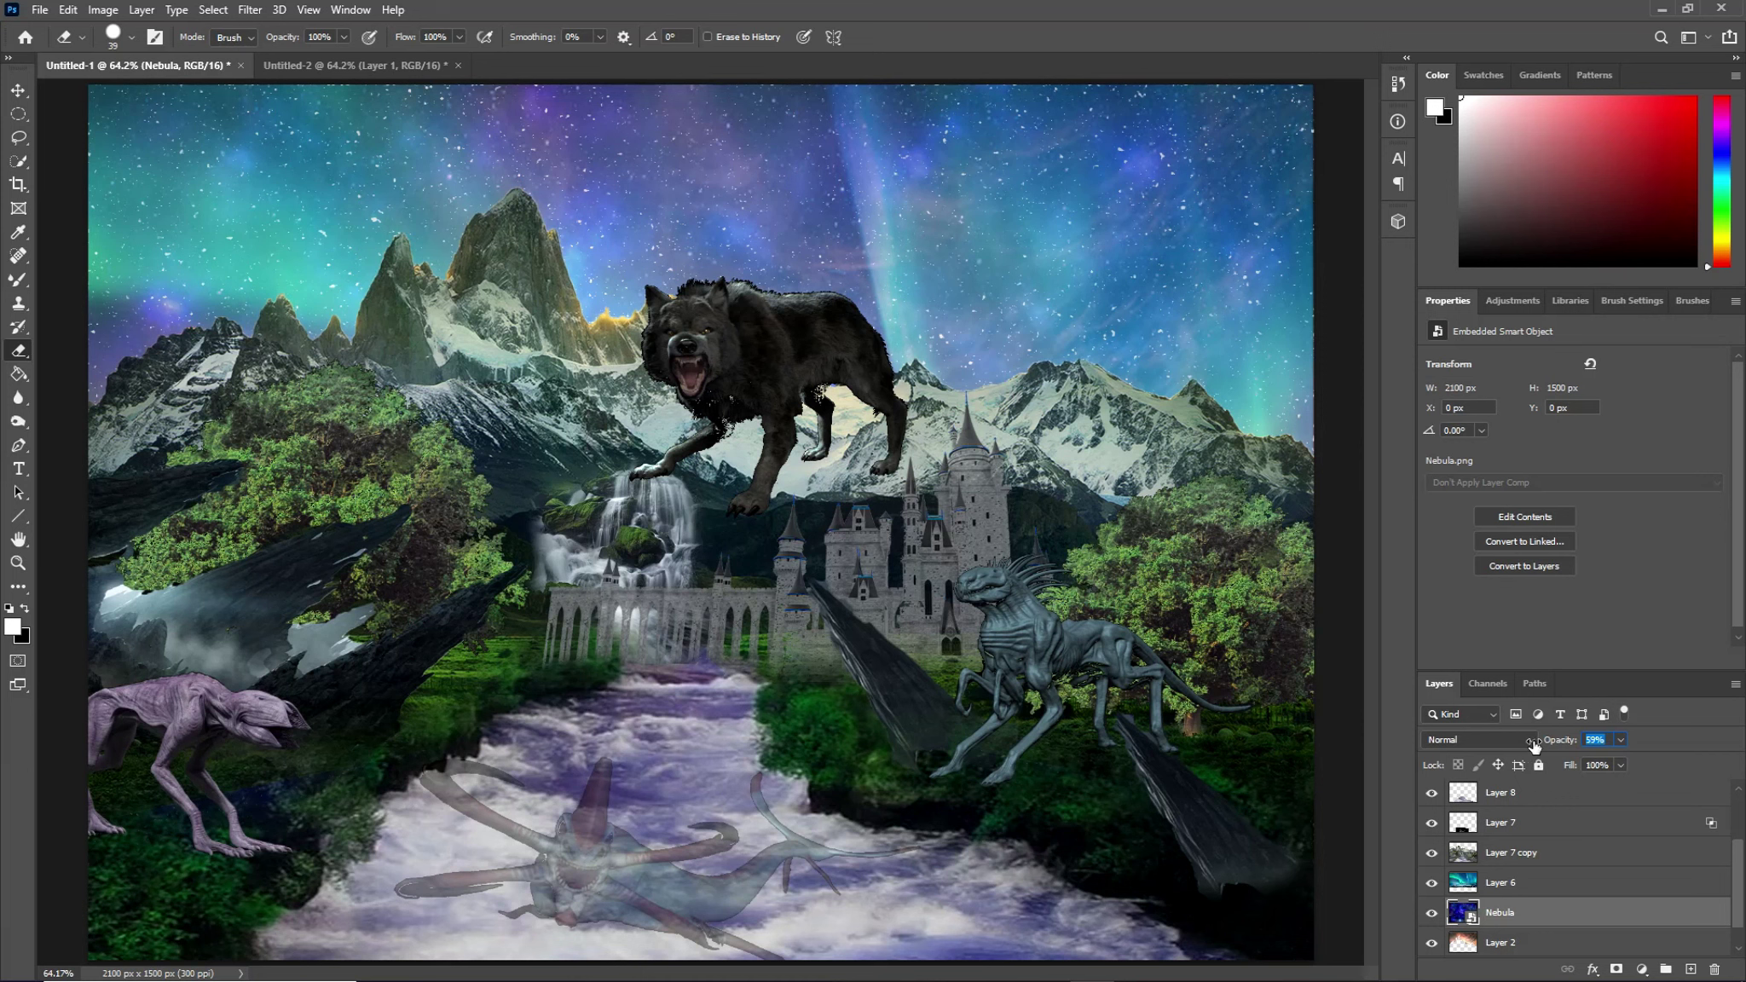
mouse_move(1566, 914)
left_mouse_down()
mouse_move(1570, 898)
mouse_move(1570, 937)
left_mouse_up()
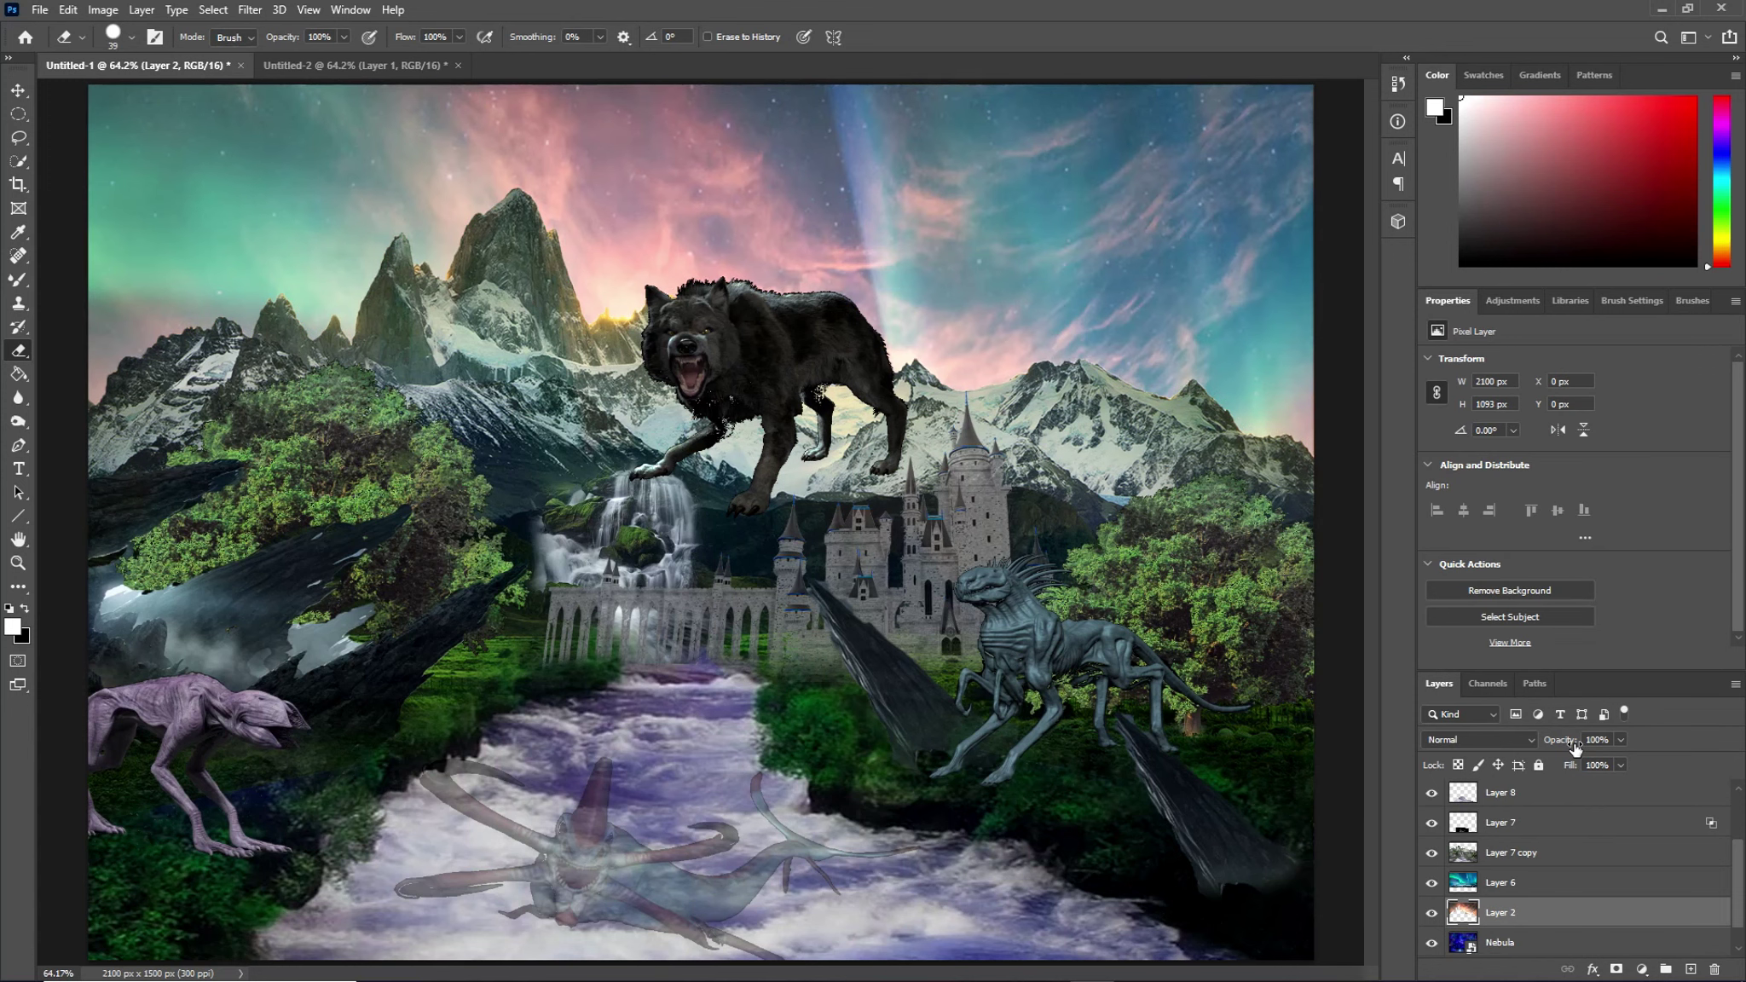
left_click(1534, 944)
left_click_drag(1558, 742, 1627, 743)
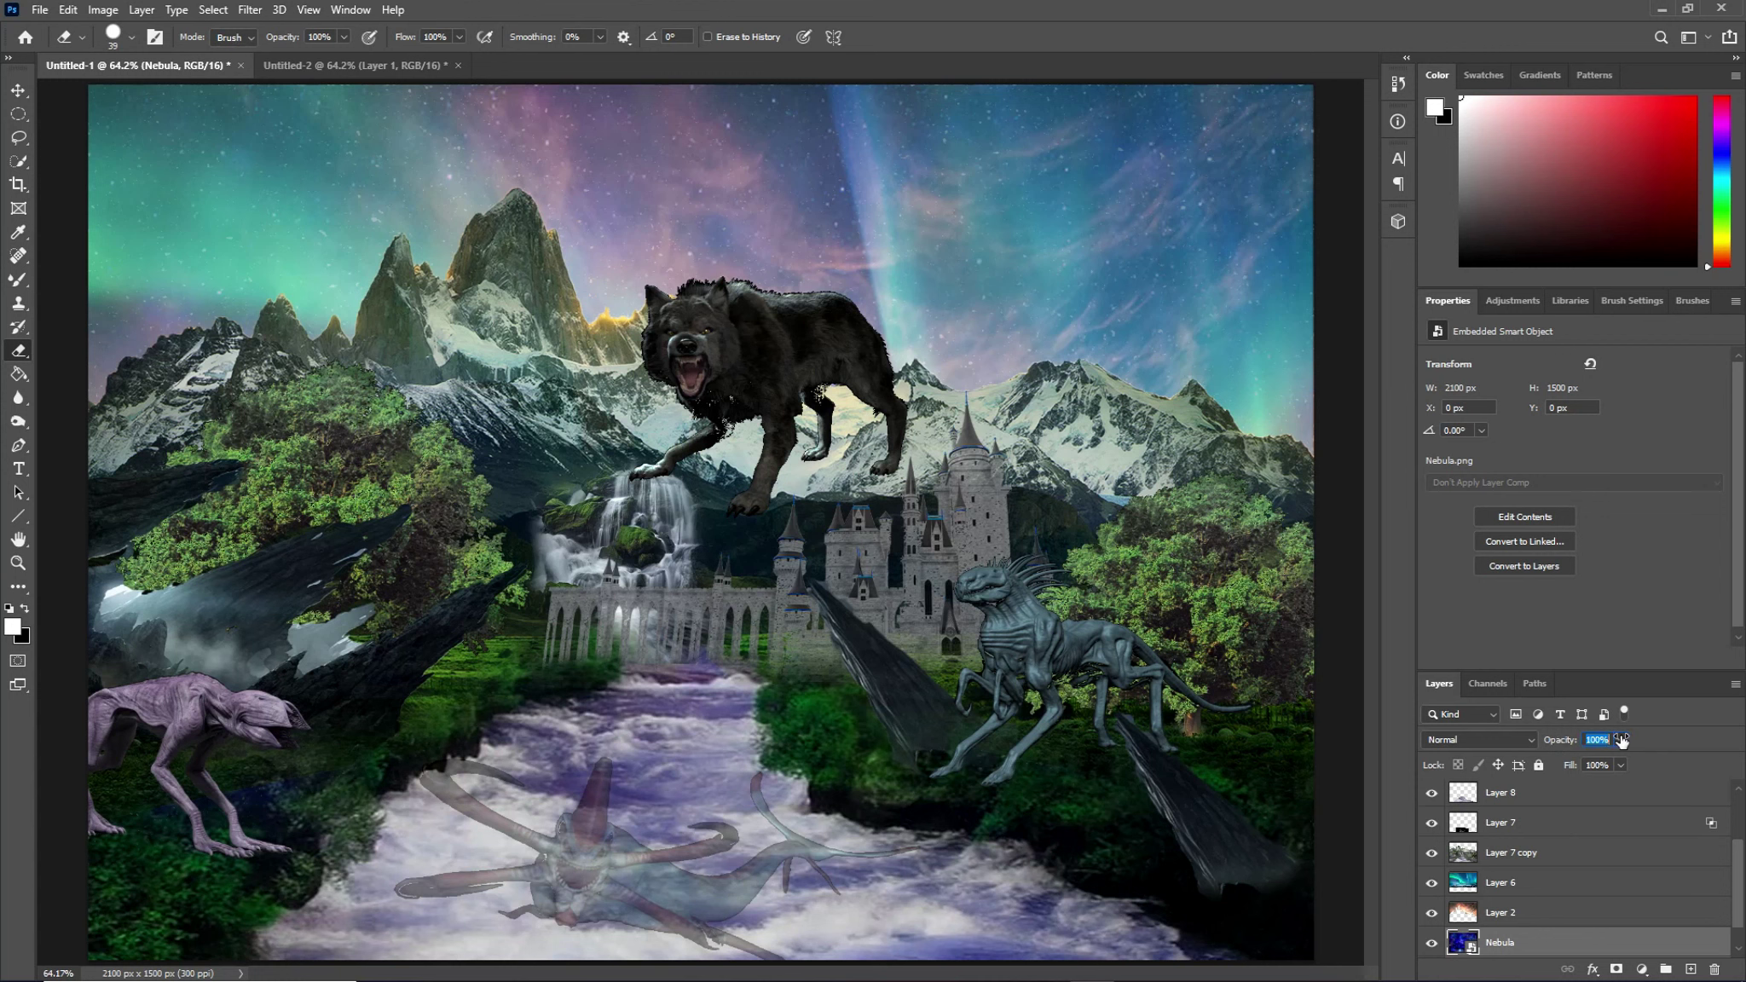
Step: Set Layer 2's opacity to 70%, leaving Nebula at the bottom of the stack
left_click(1582, 911)
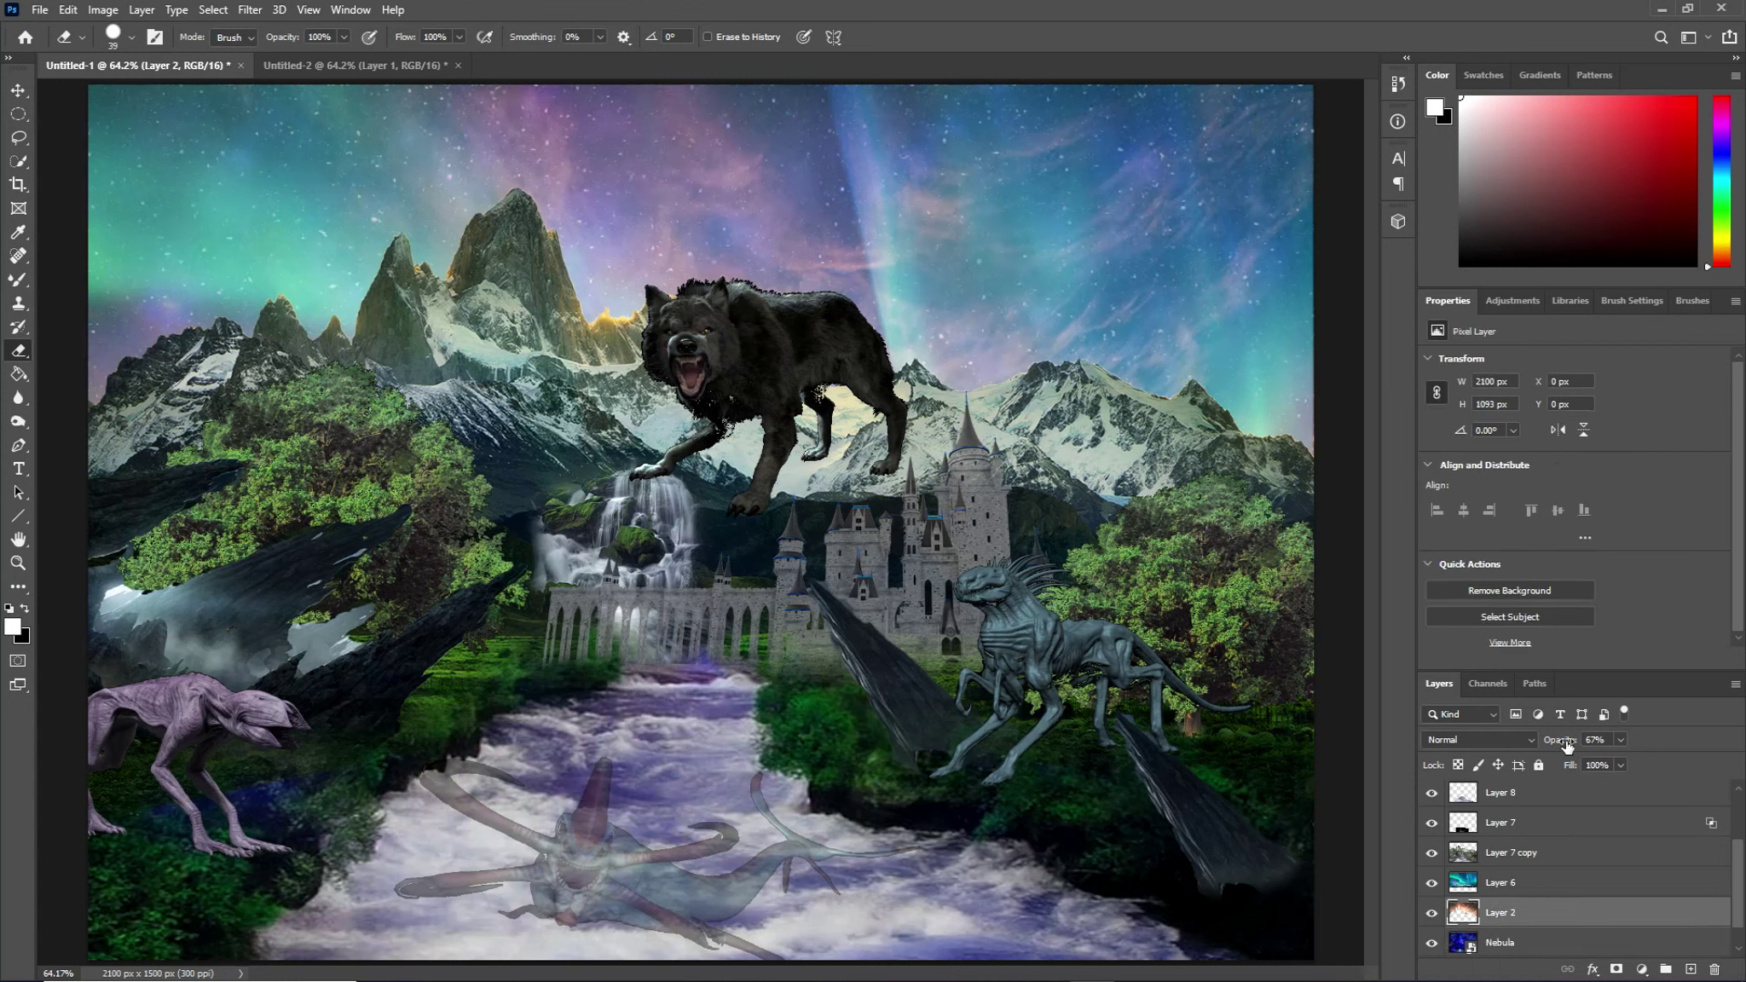
left_click_drag(1561, 741, 1573, 744)
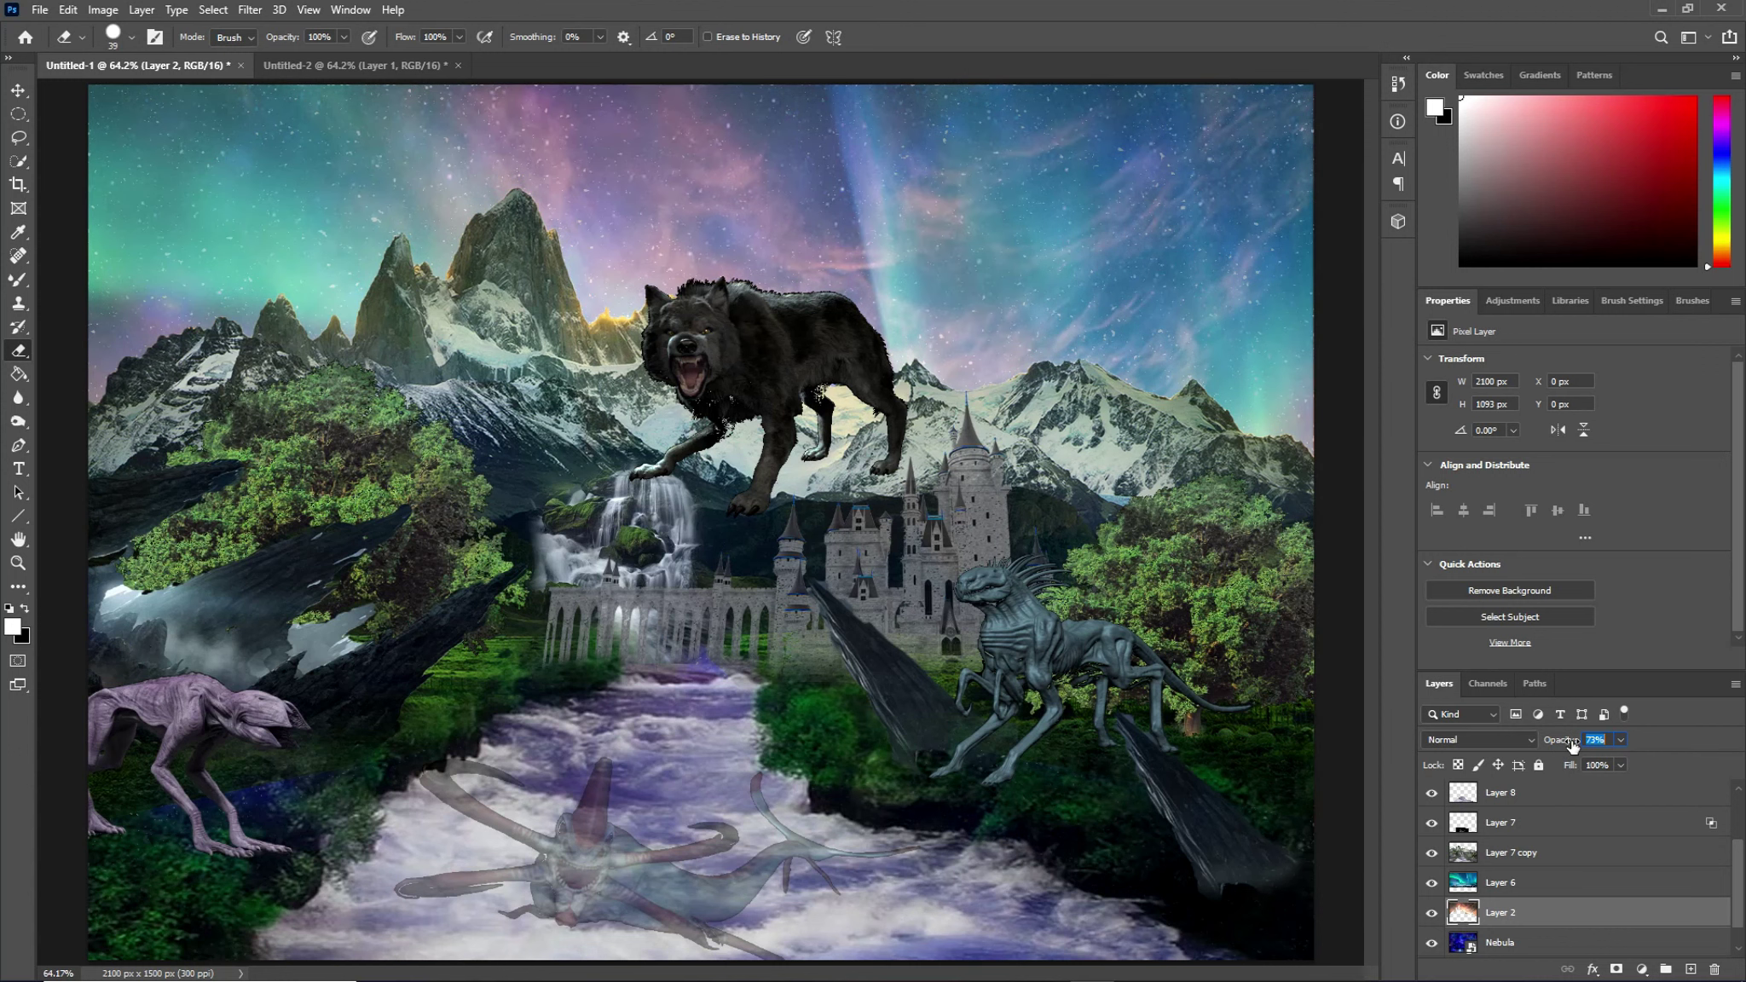
left_click_drag(1573, 745, 1569, 745)
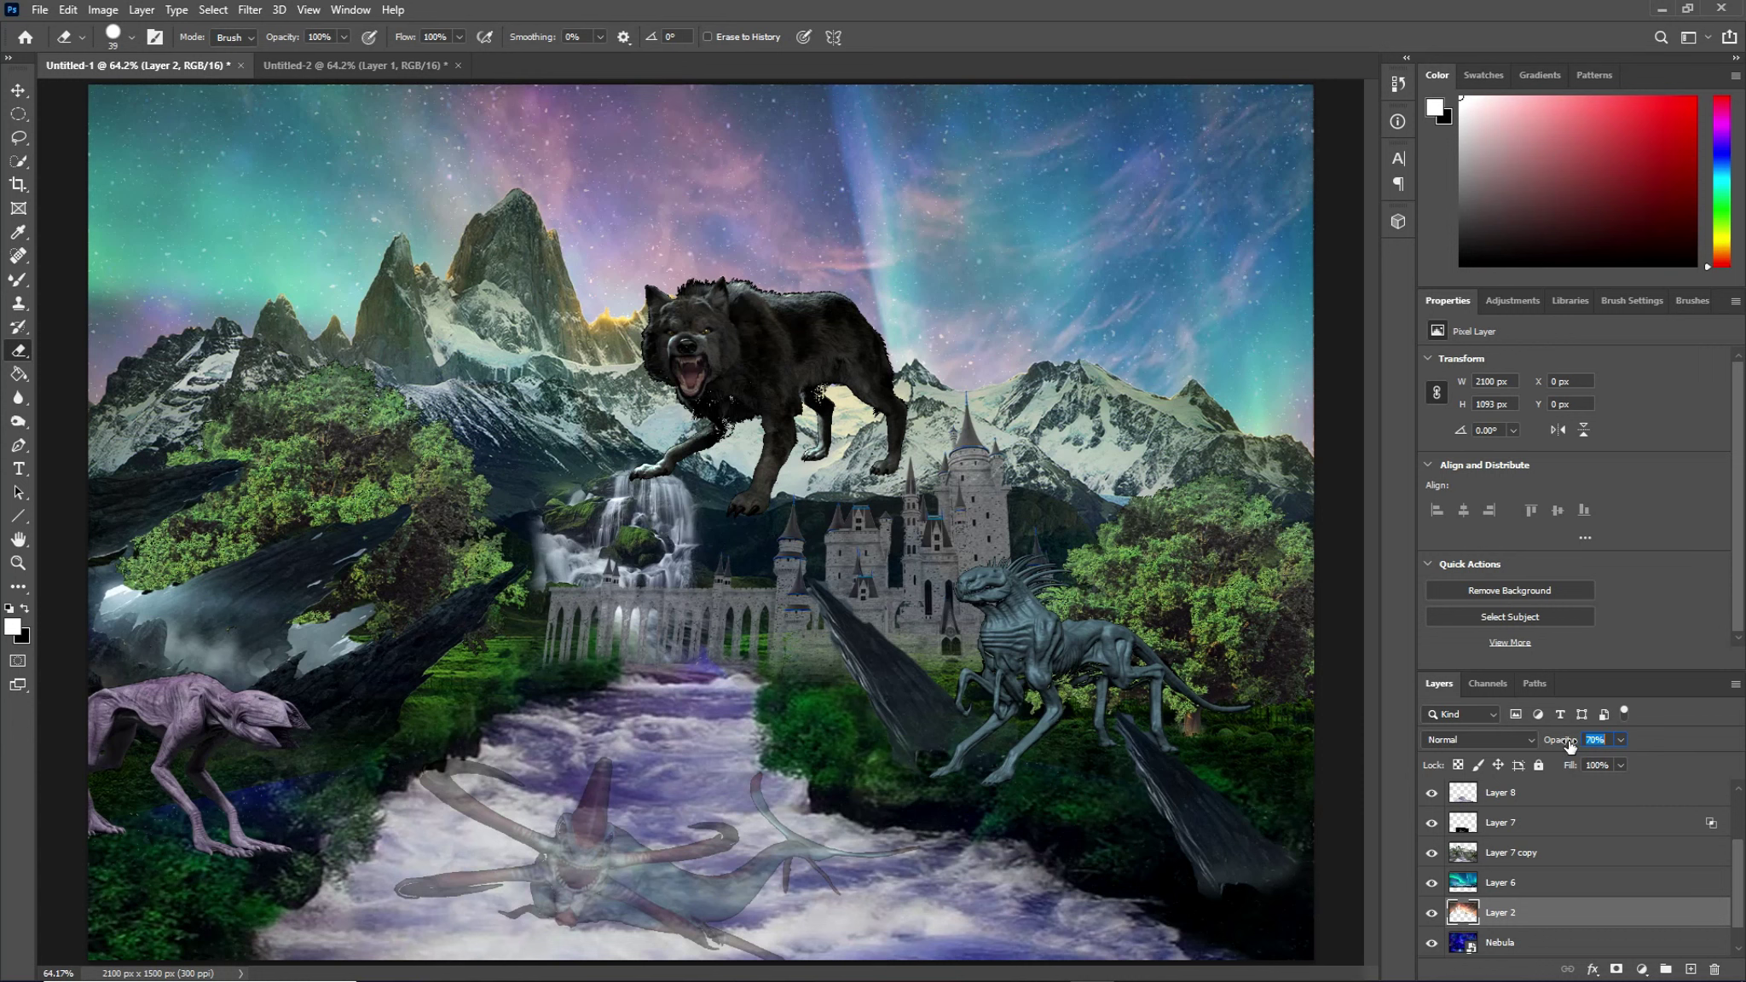
left_click(1571, 889)
left_click(1577, 919)
left_click(1574, 931)
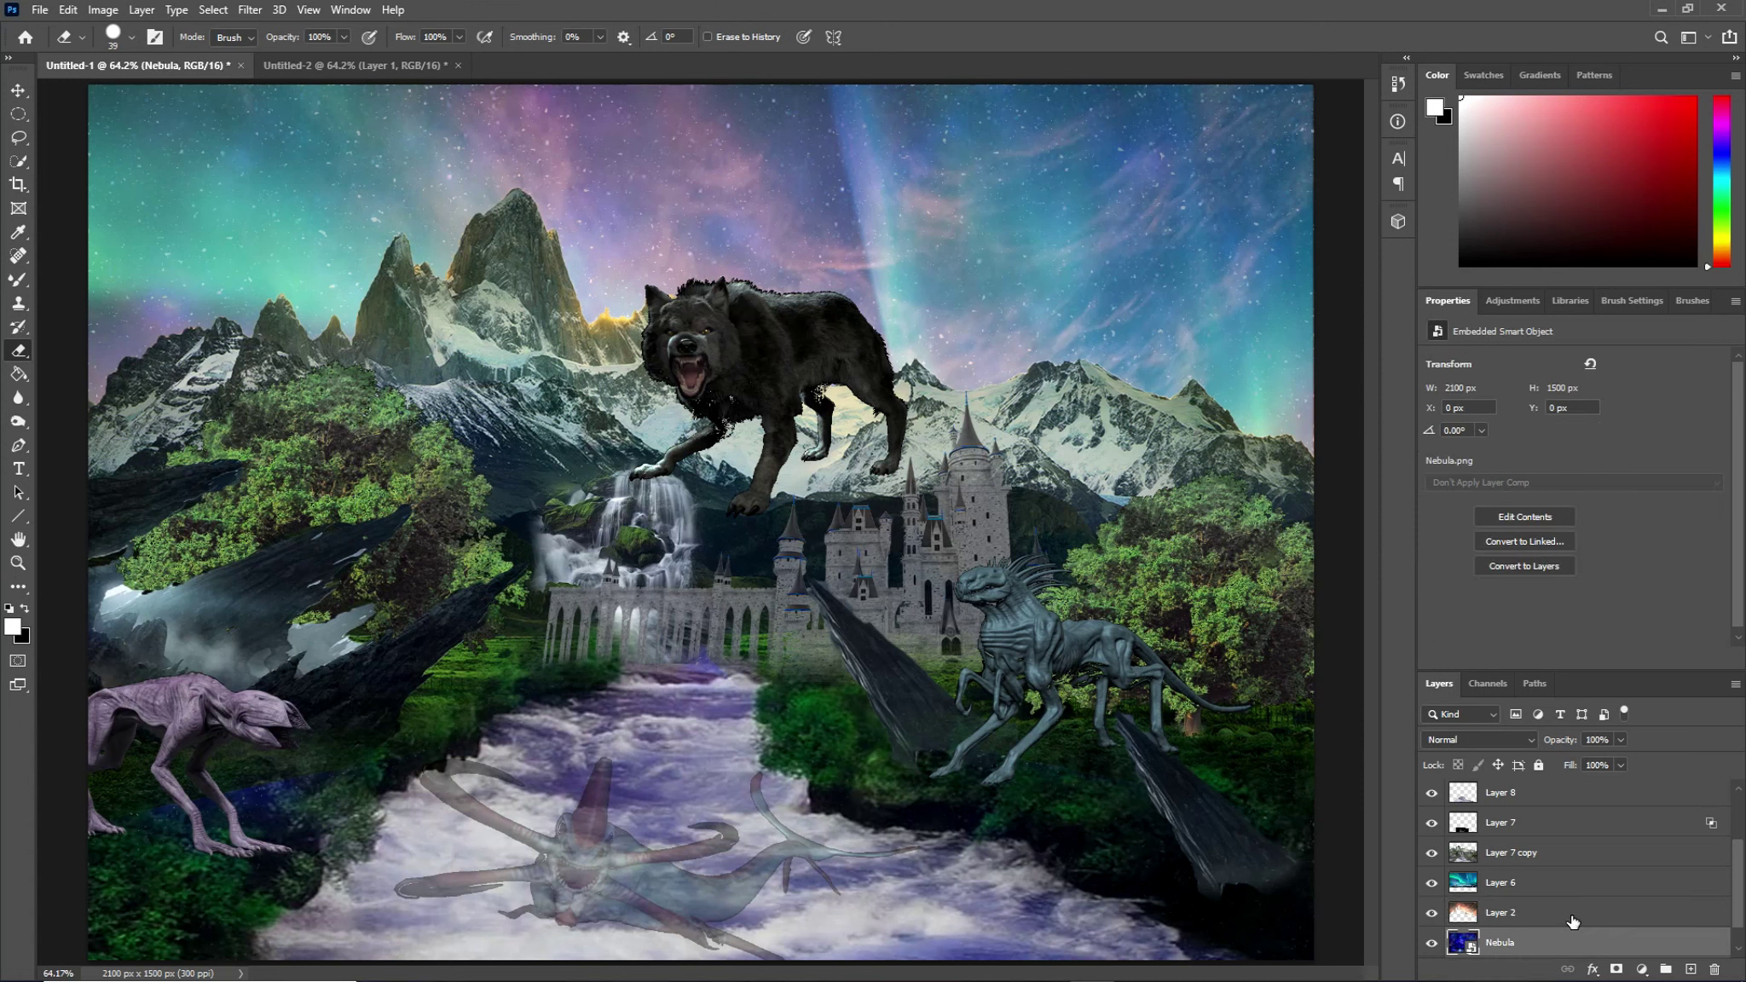
left_click(1573, 910)
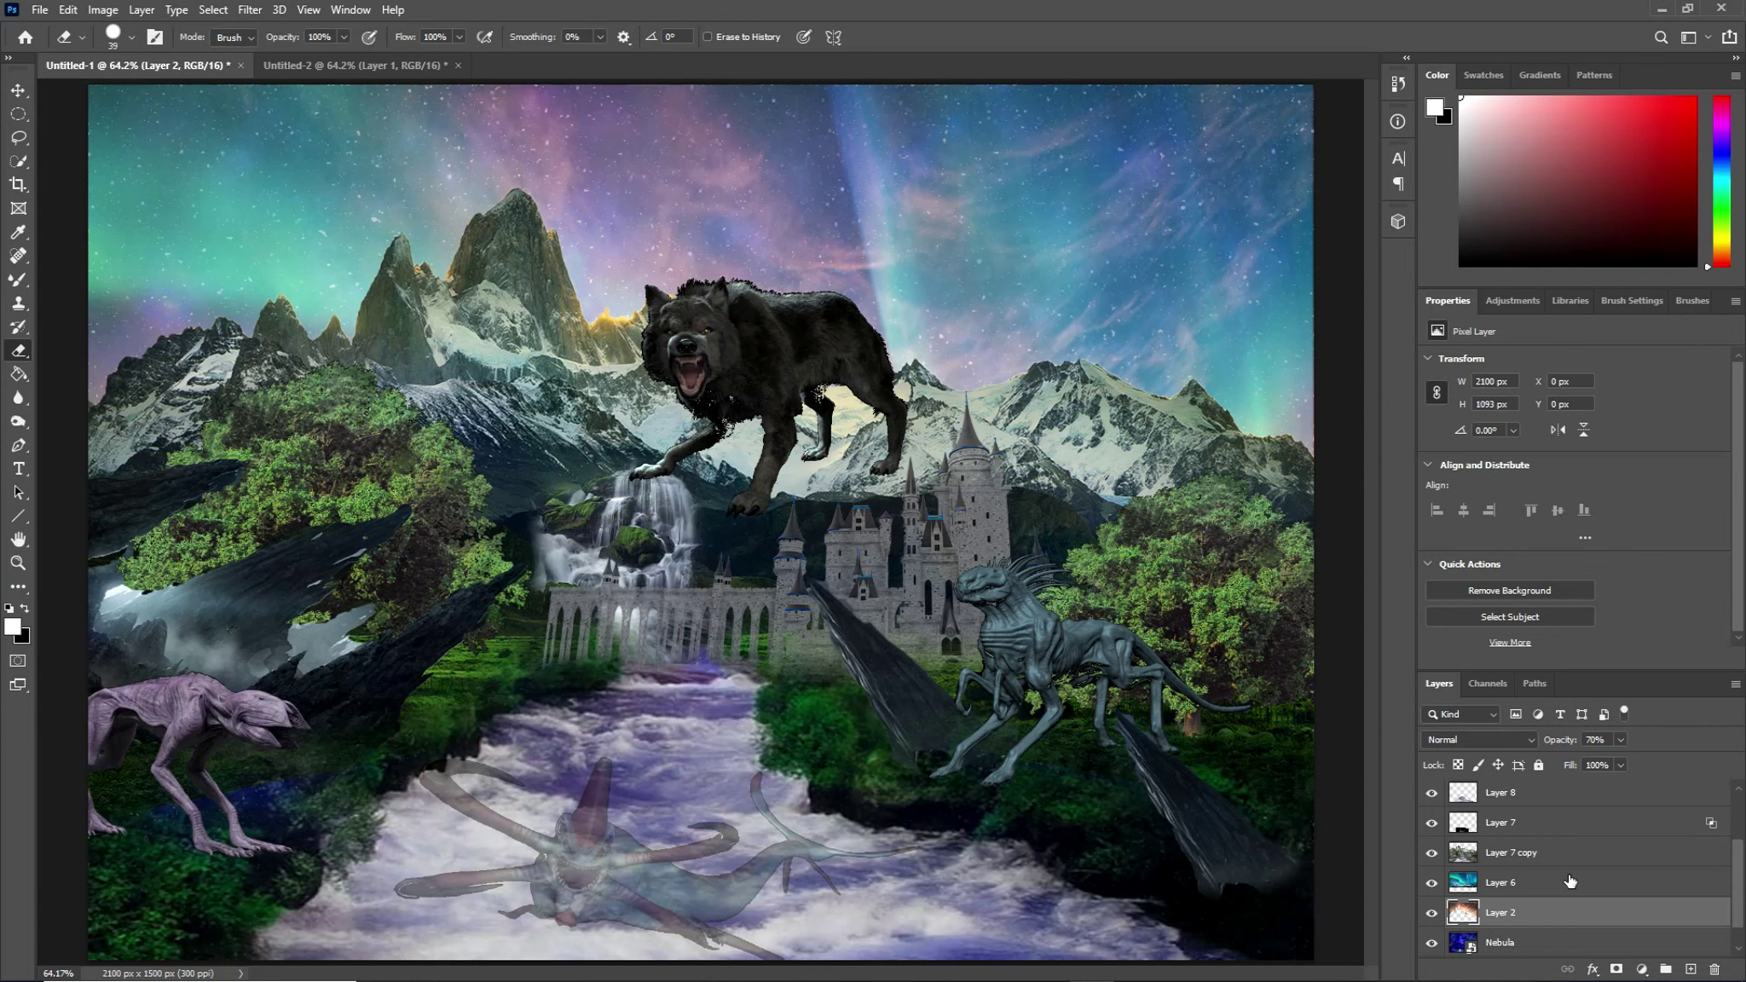
scroll(1585, 821, "up", 3)
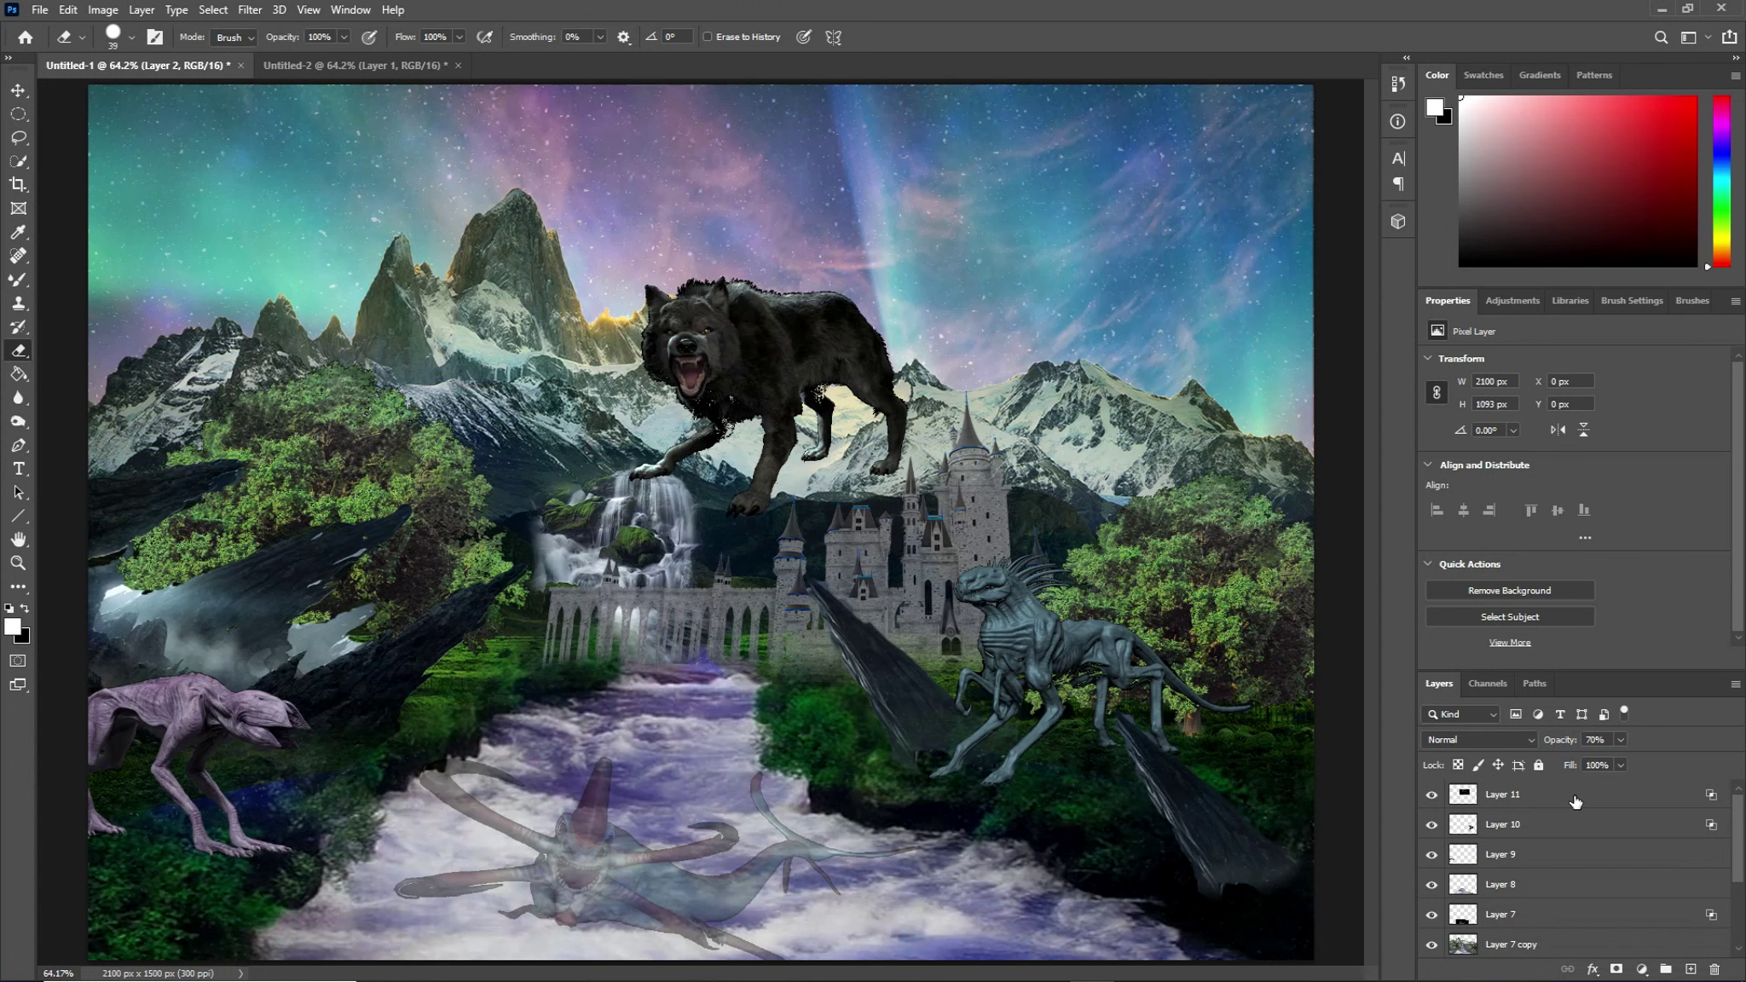
left_click(1575, 802)
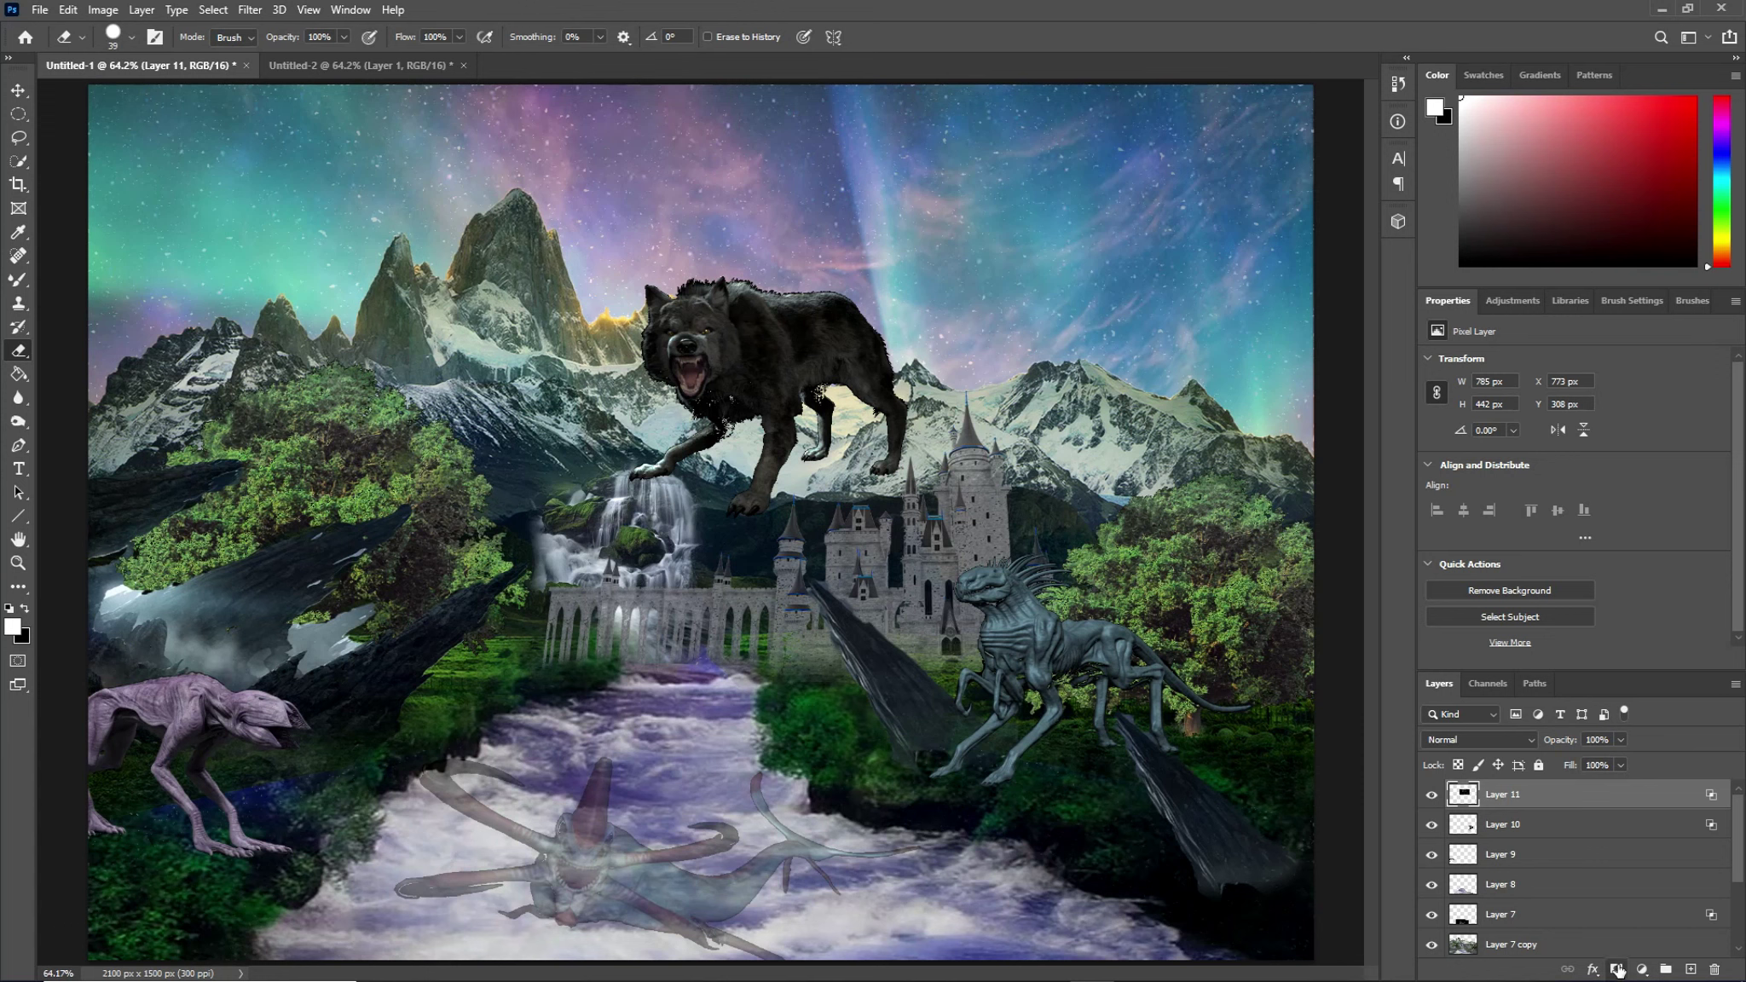
left_click(1617, 969)
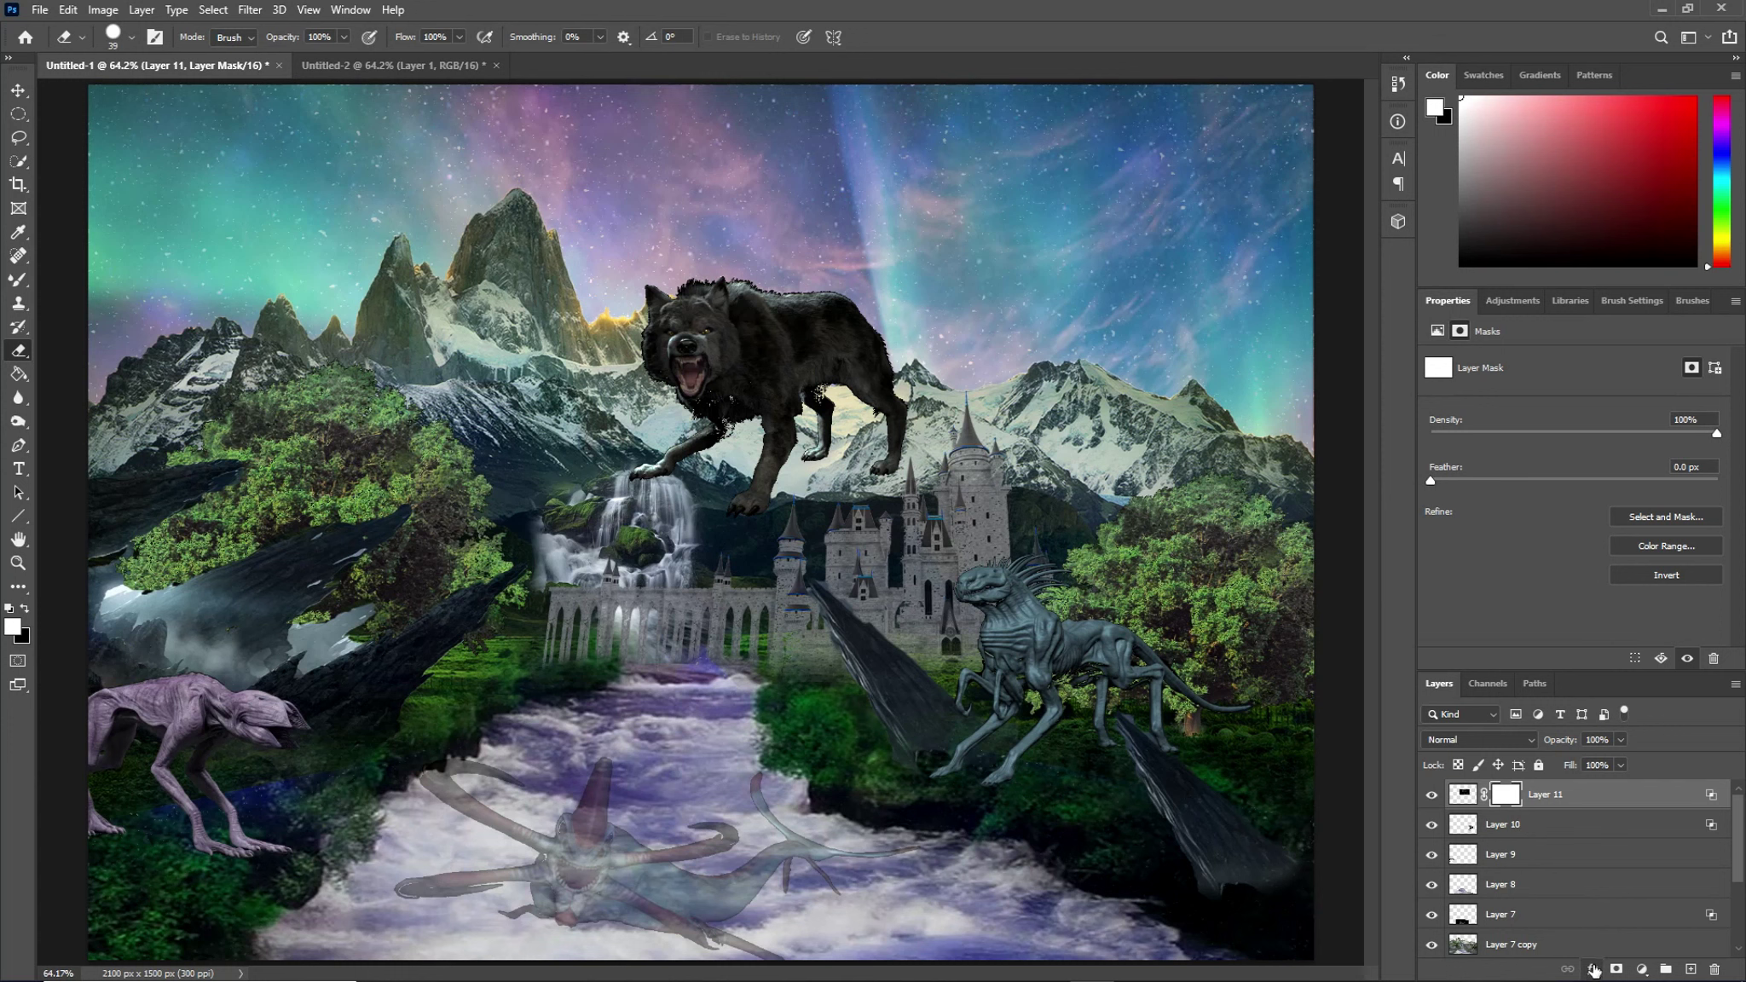
key("Delete")
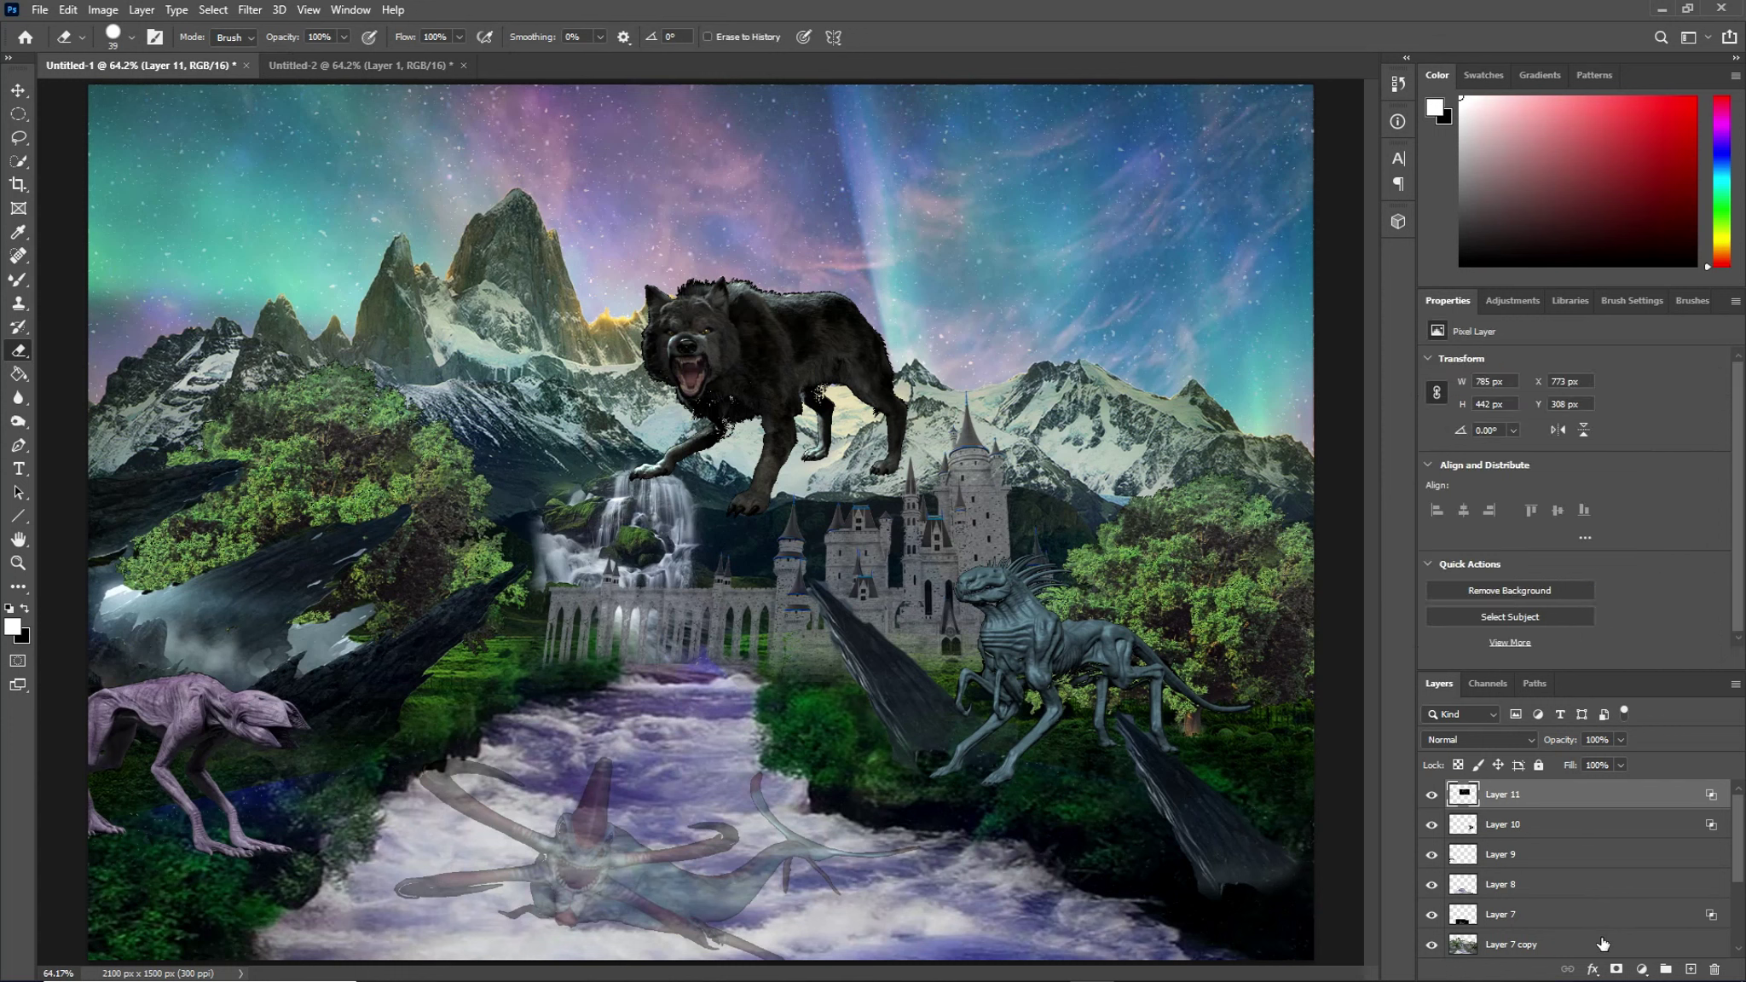